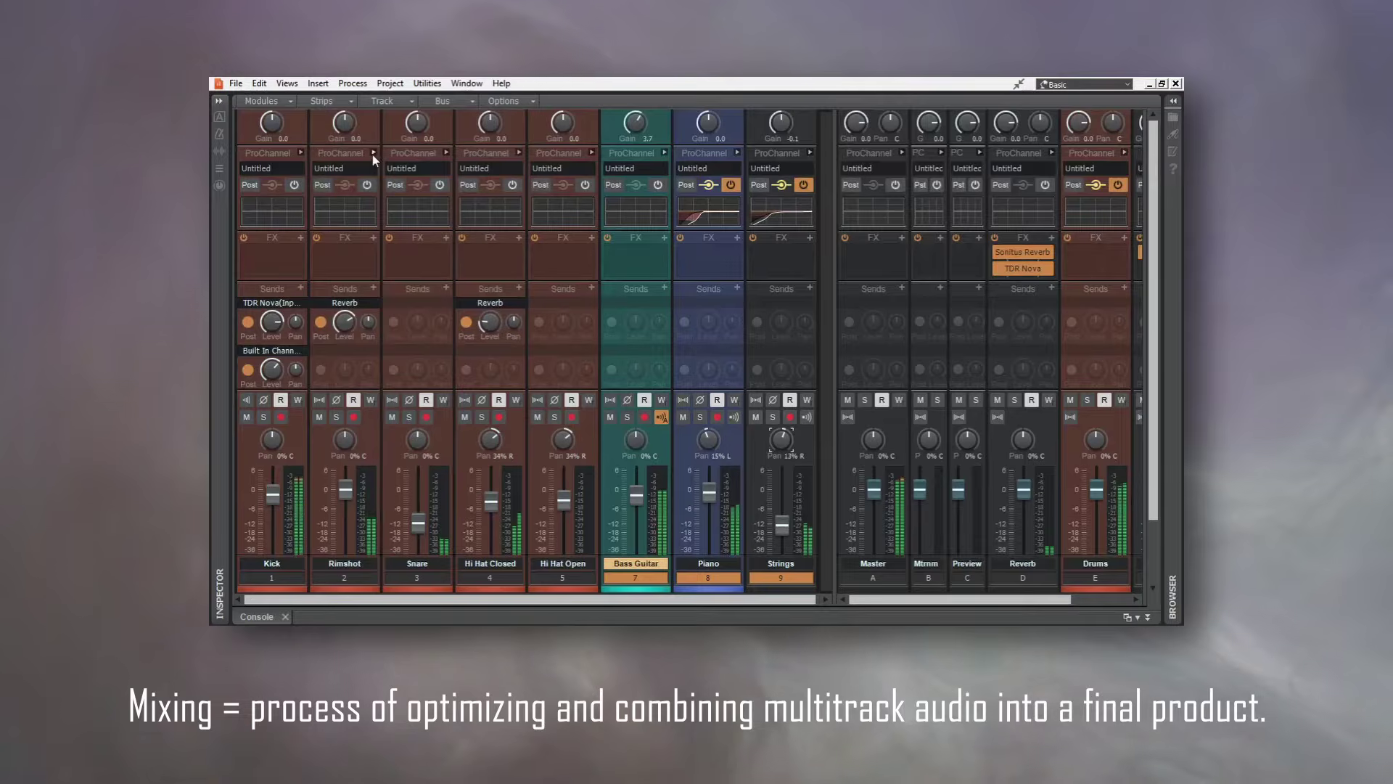
Switch on the Rimshot channel's QuadCurve Equalizer, enable its high-pass filter at 40 Hz, and adjust the filter slope.
left_click(373, 152)
left_click(472, 202)
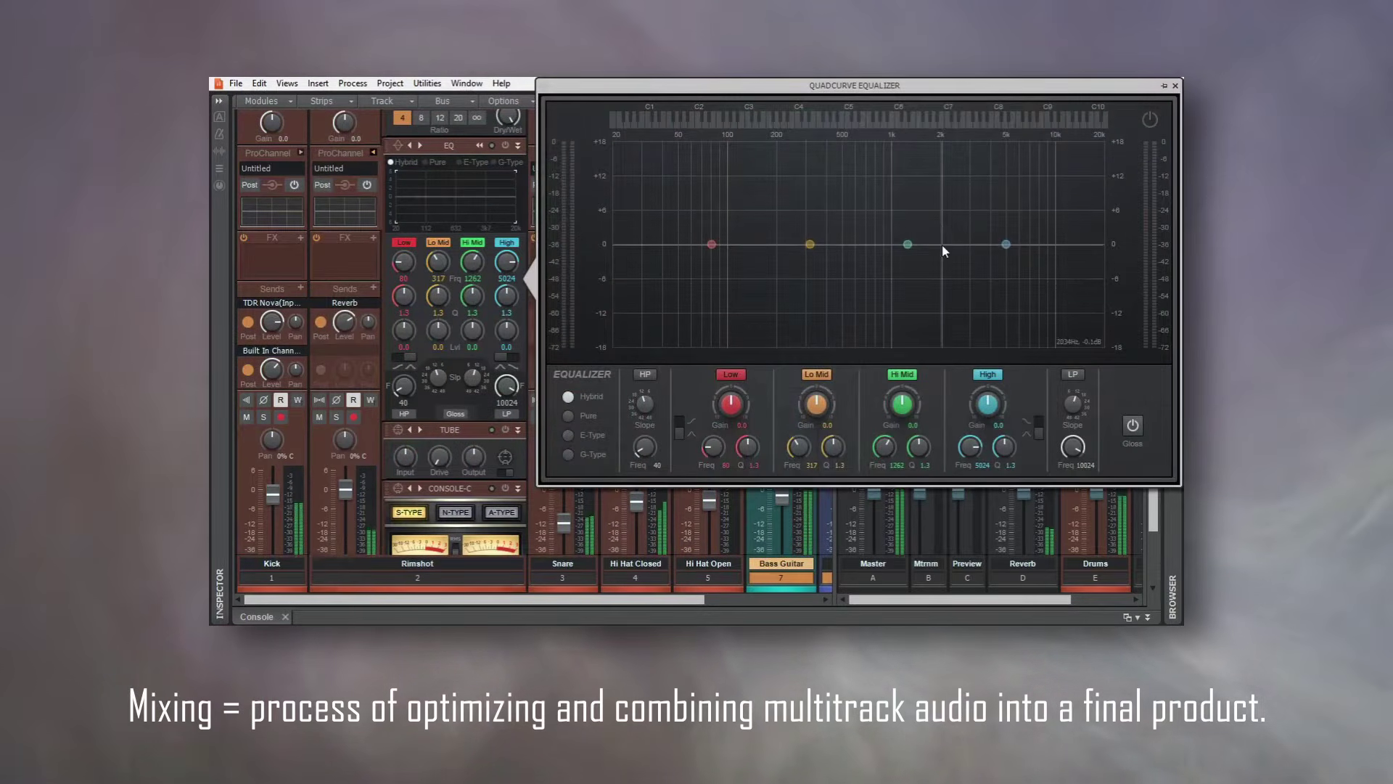
left_click(1150, 120)
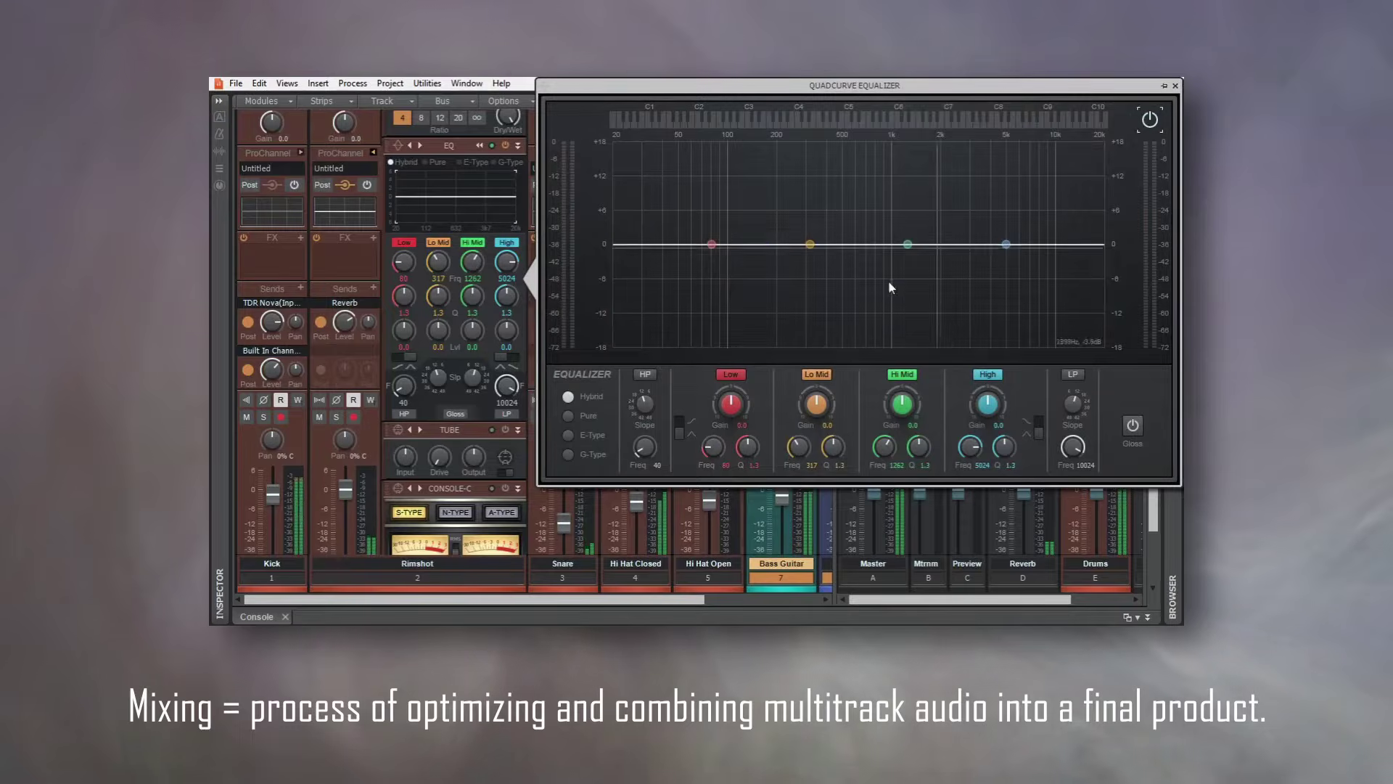
left_click(646, 374)
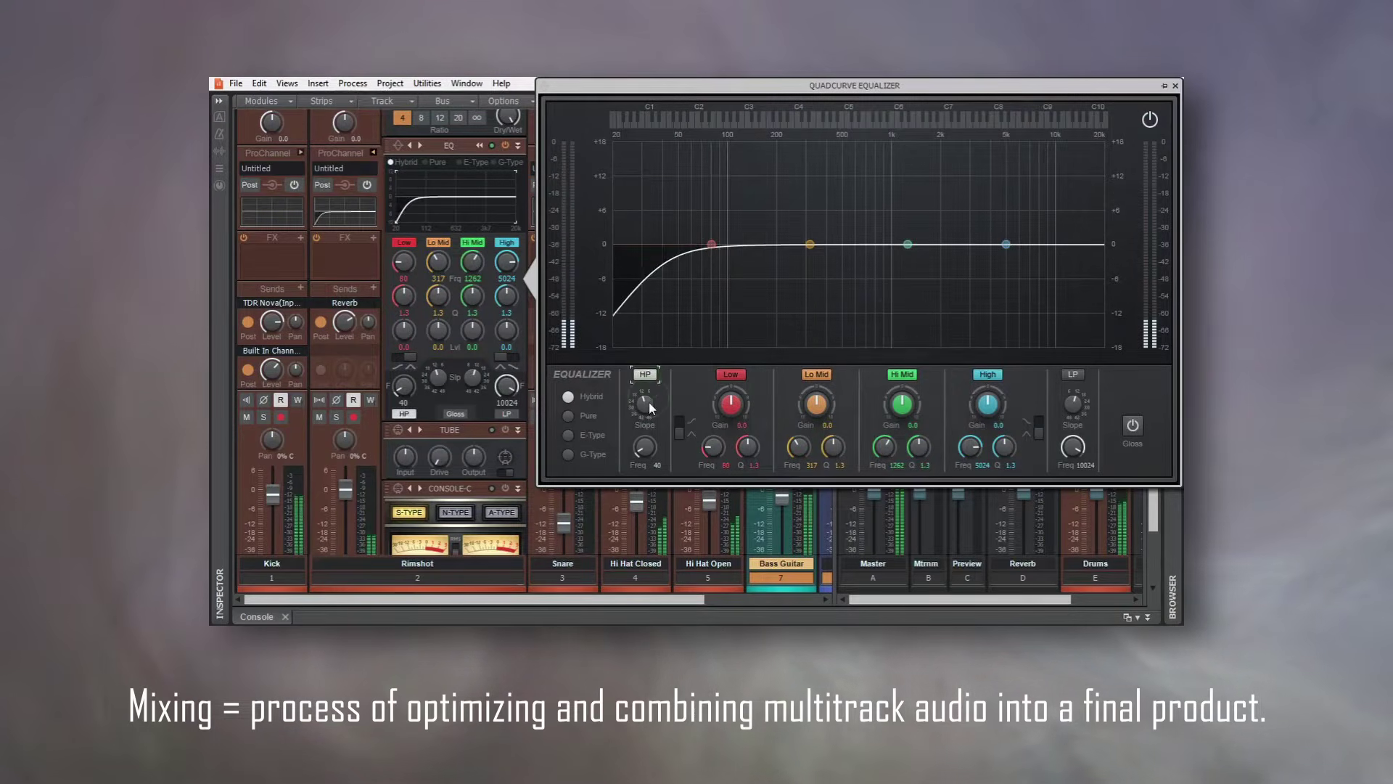
mouse_move(646, 404)
left_mouse_down()
mouse_move(645, 444)
mouse_move(646, 427)
left_mouse_up()
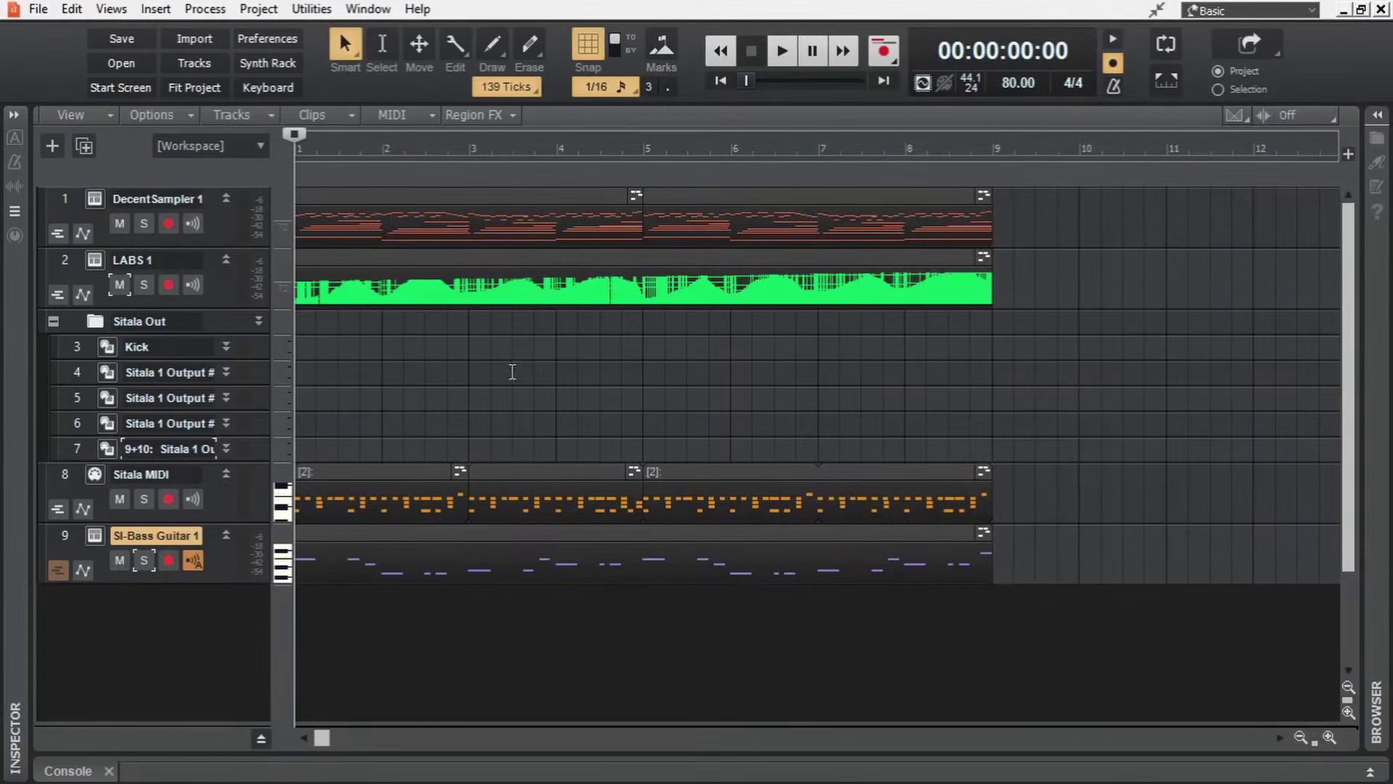
Play the project with the bass guitar clip open in the Piano Roll, then stop playback and close the Piano Roll.
key("space")
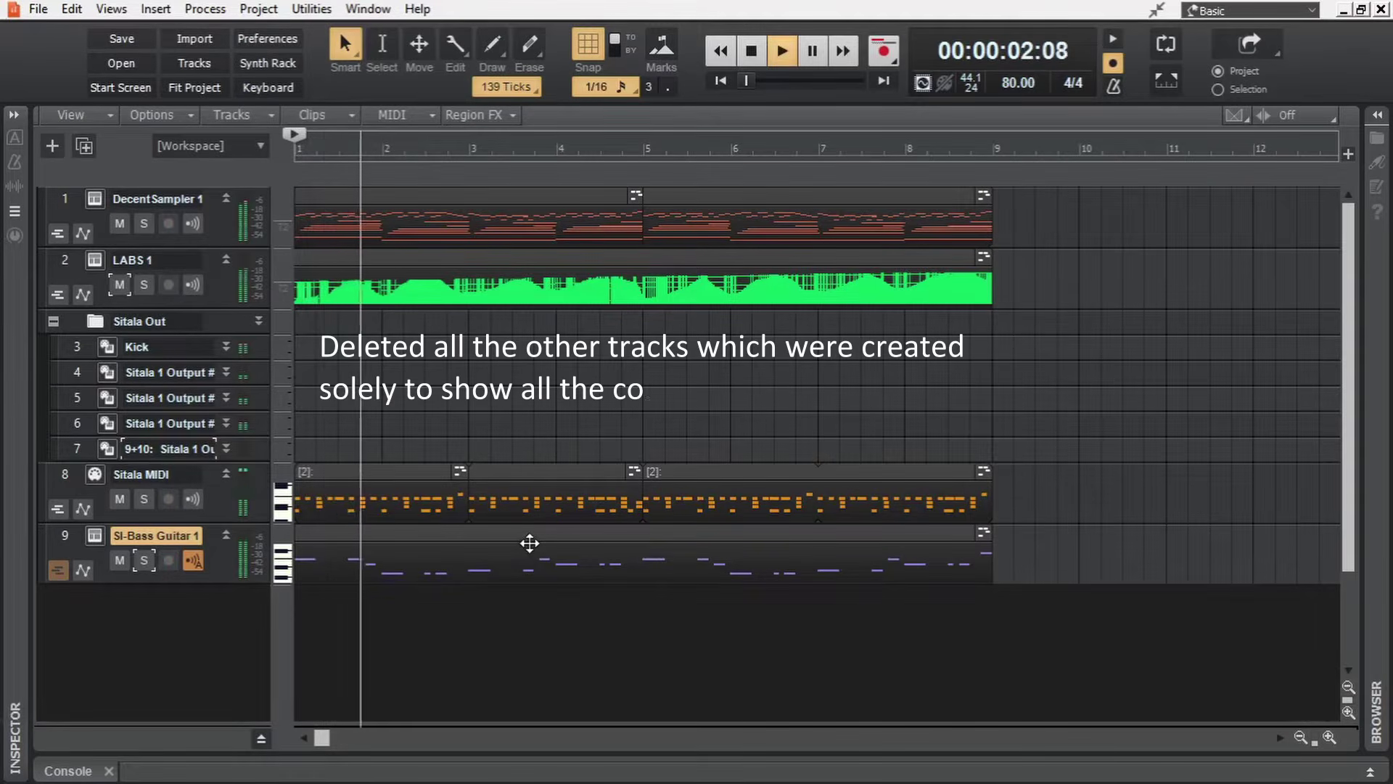
double_click(530, 544)
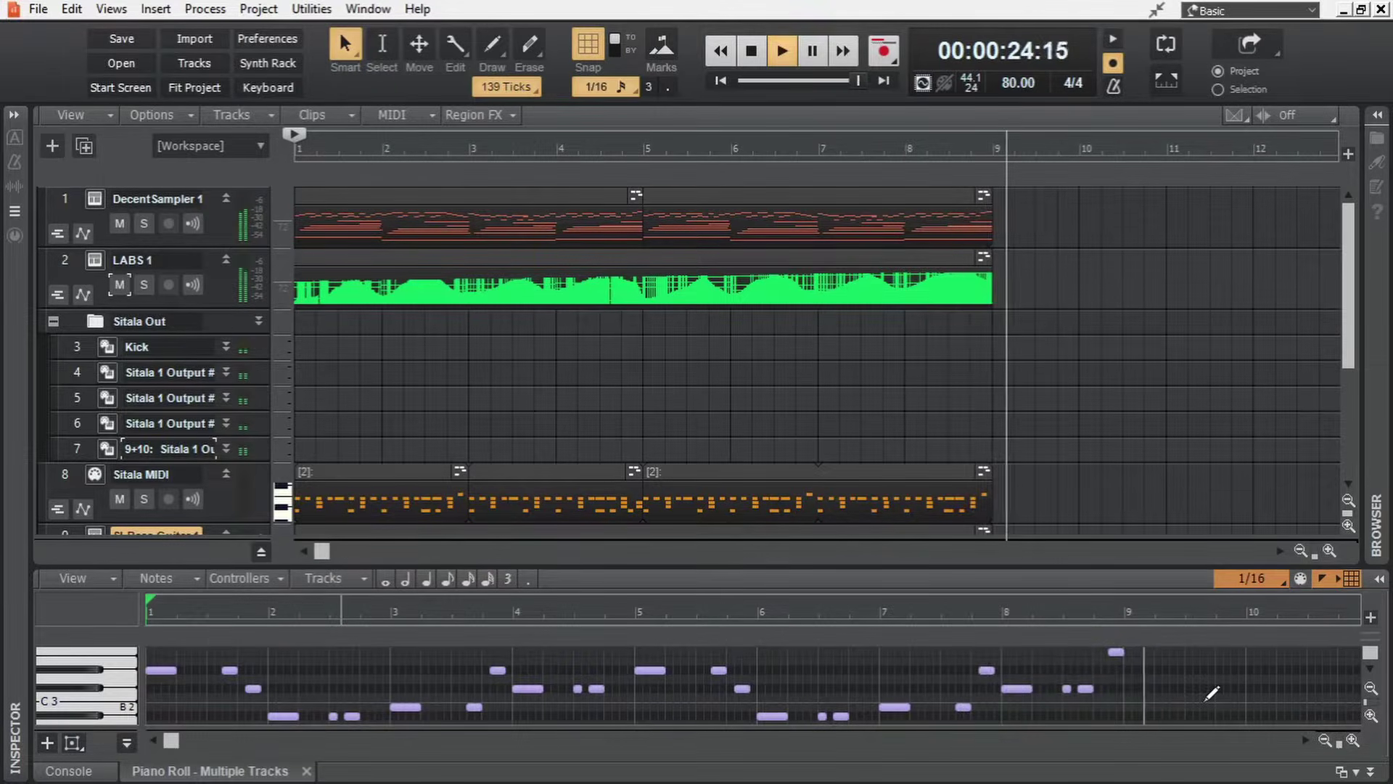
key("space")
key("d")
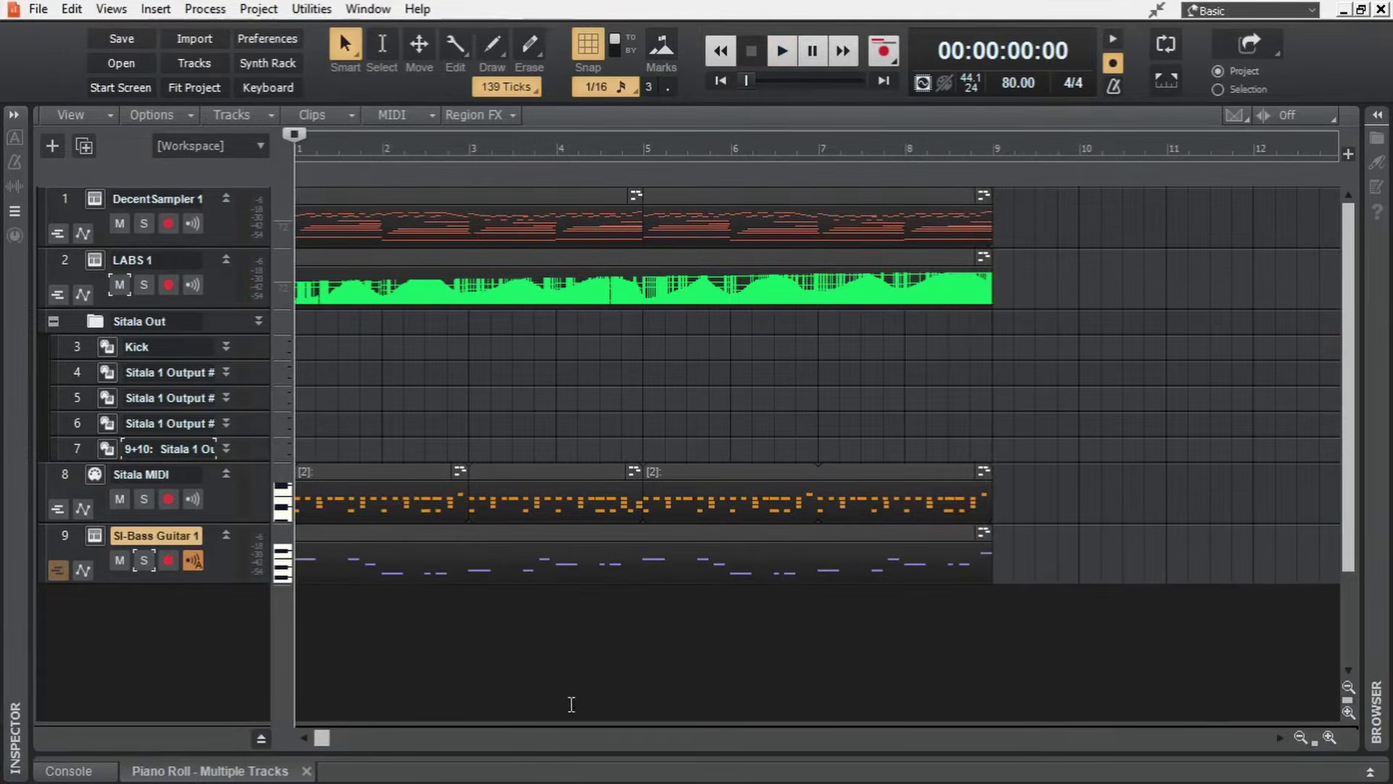
left_click(307, 771)
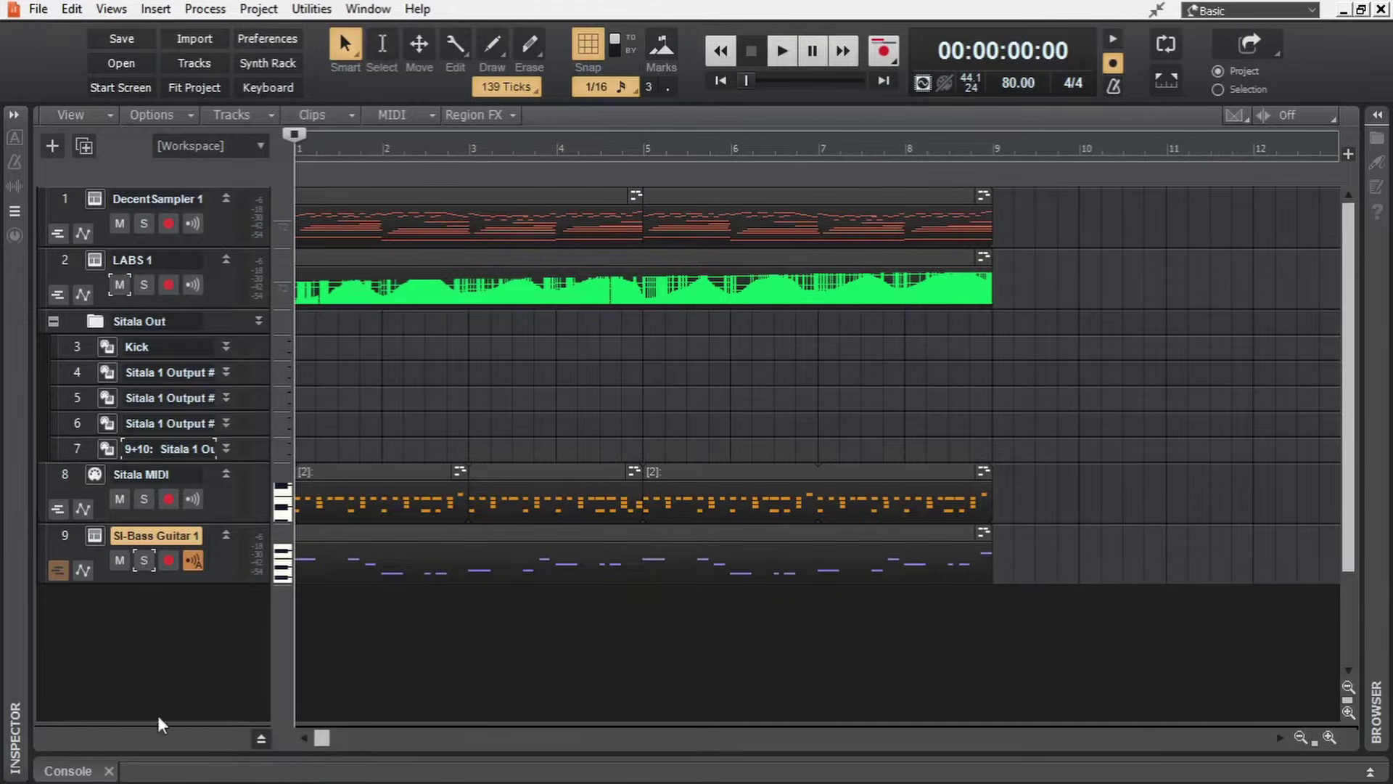
Show the Console view below the tracks, close it, and reopen it.
left_click(64, 771)
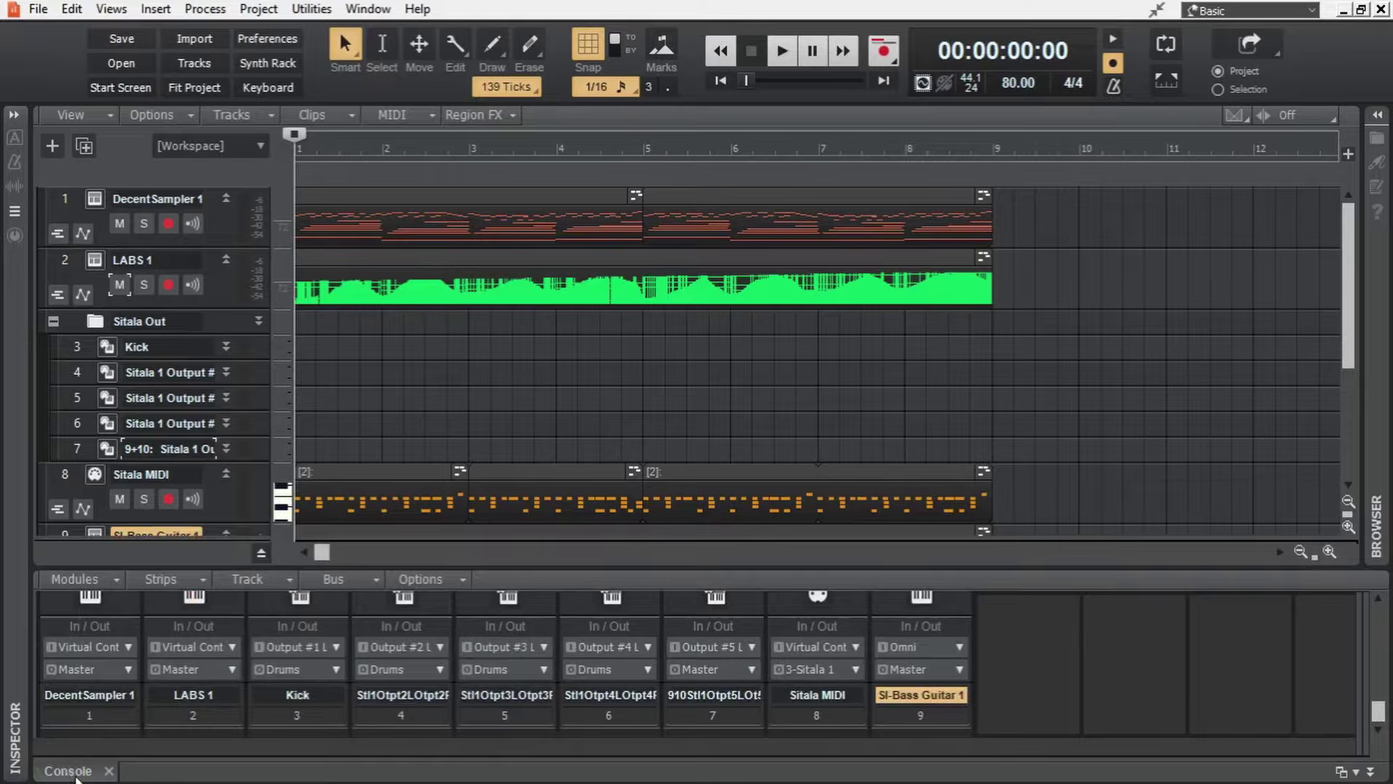
left_click(109, 770)
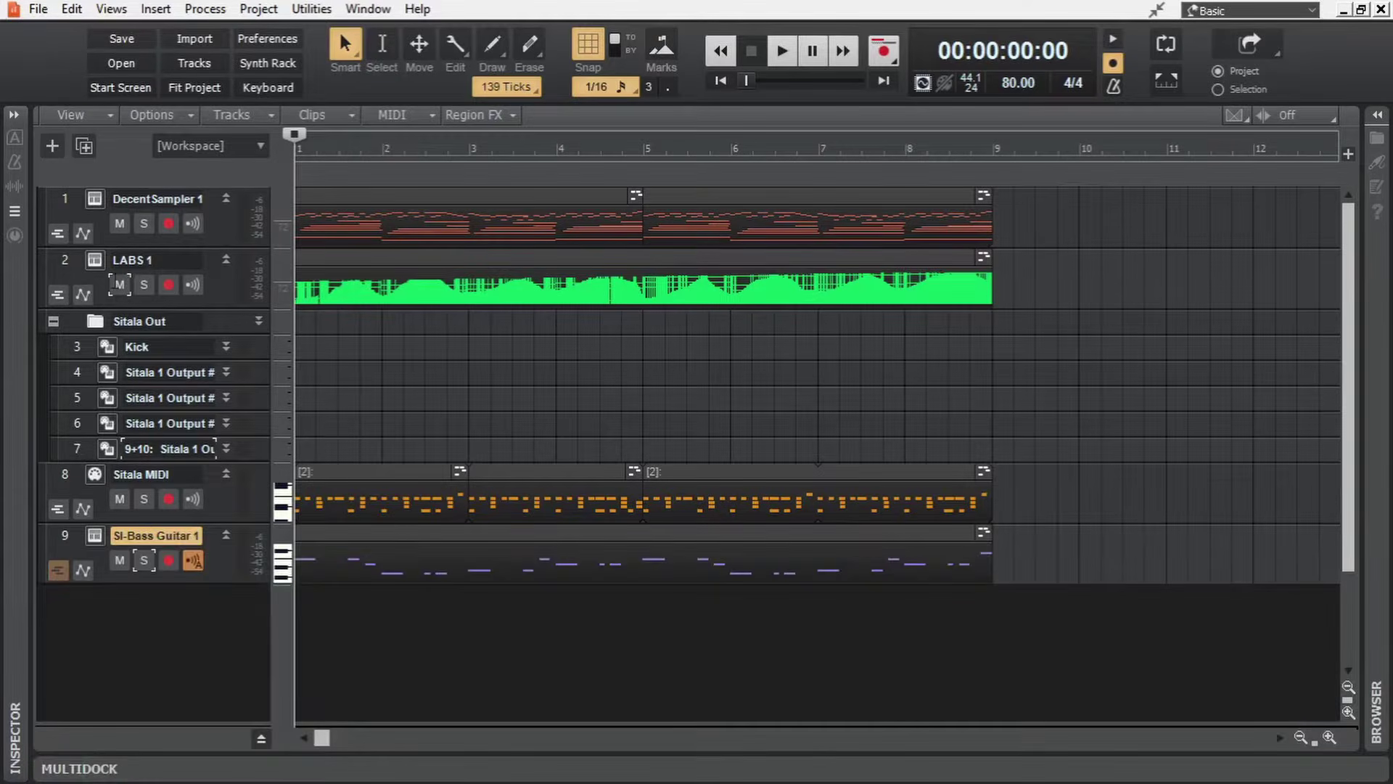
left_click(116, 10)
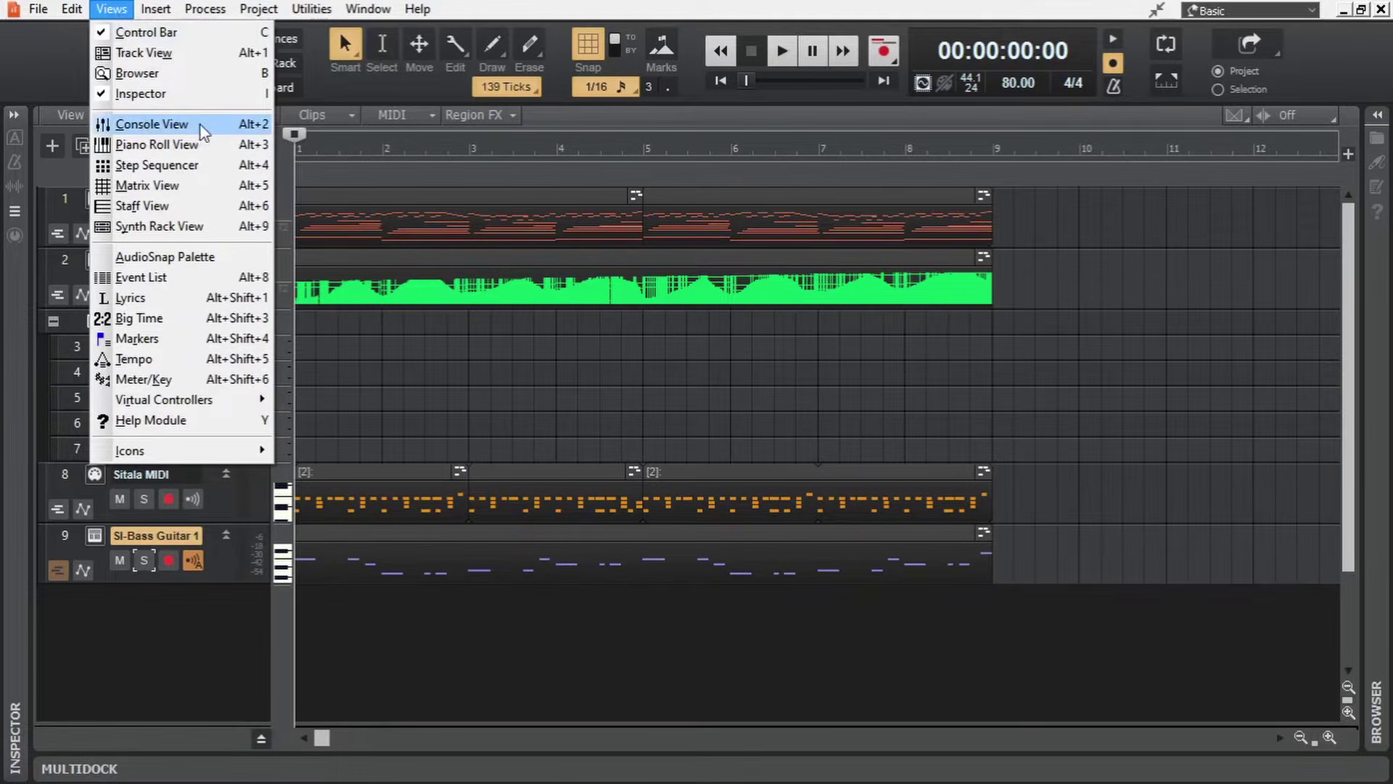
left_click(254, 129)
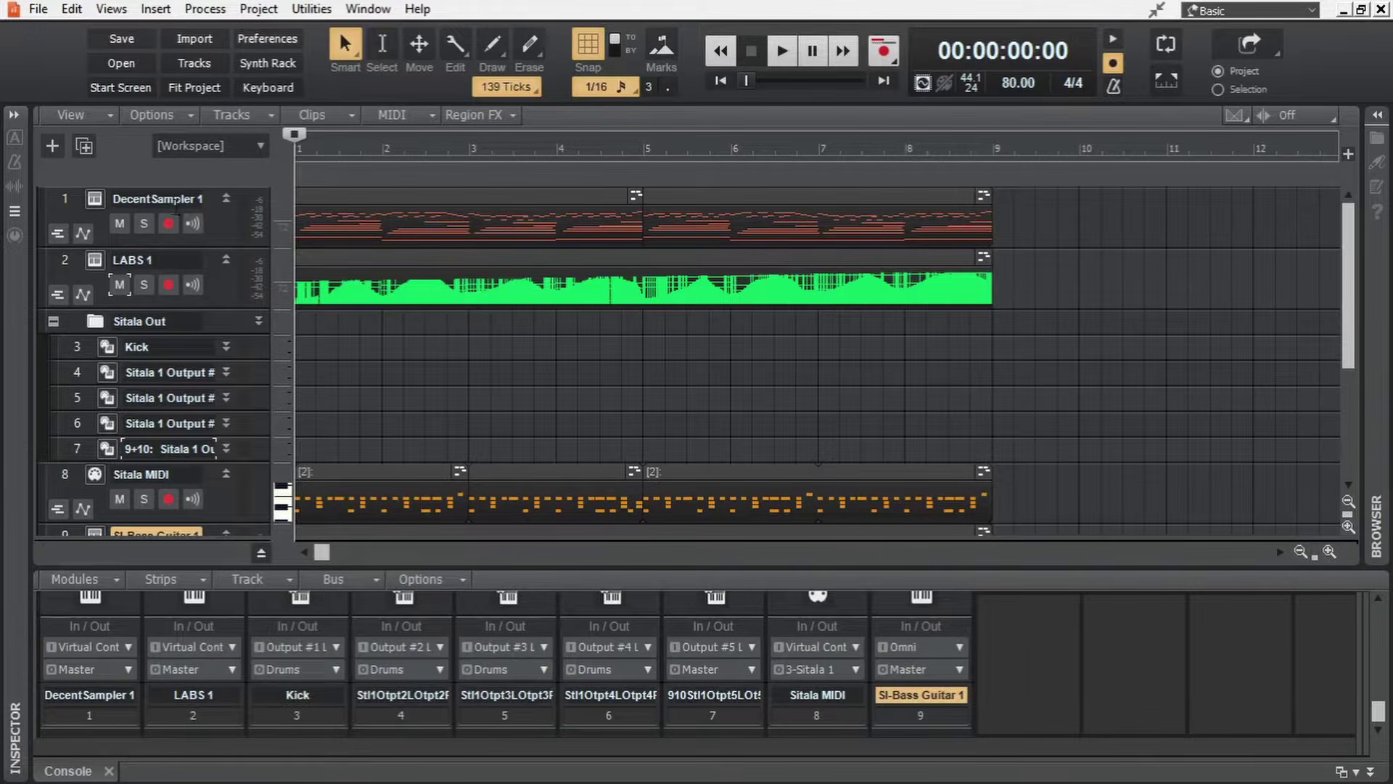
Rename the DecentSampler 1 track as Piano and the LABS 1 track as Strings.
double_click(178, 199)
type("Piano")
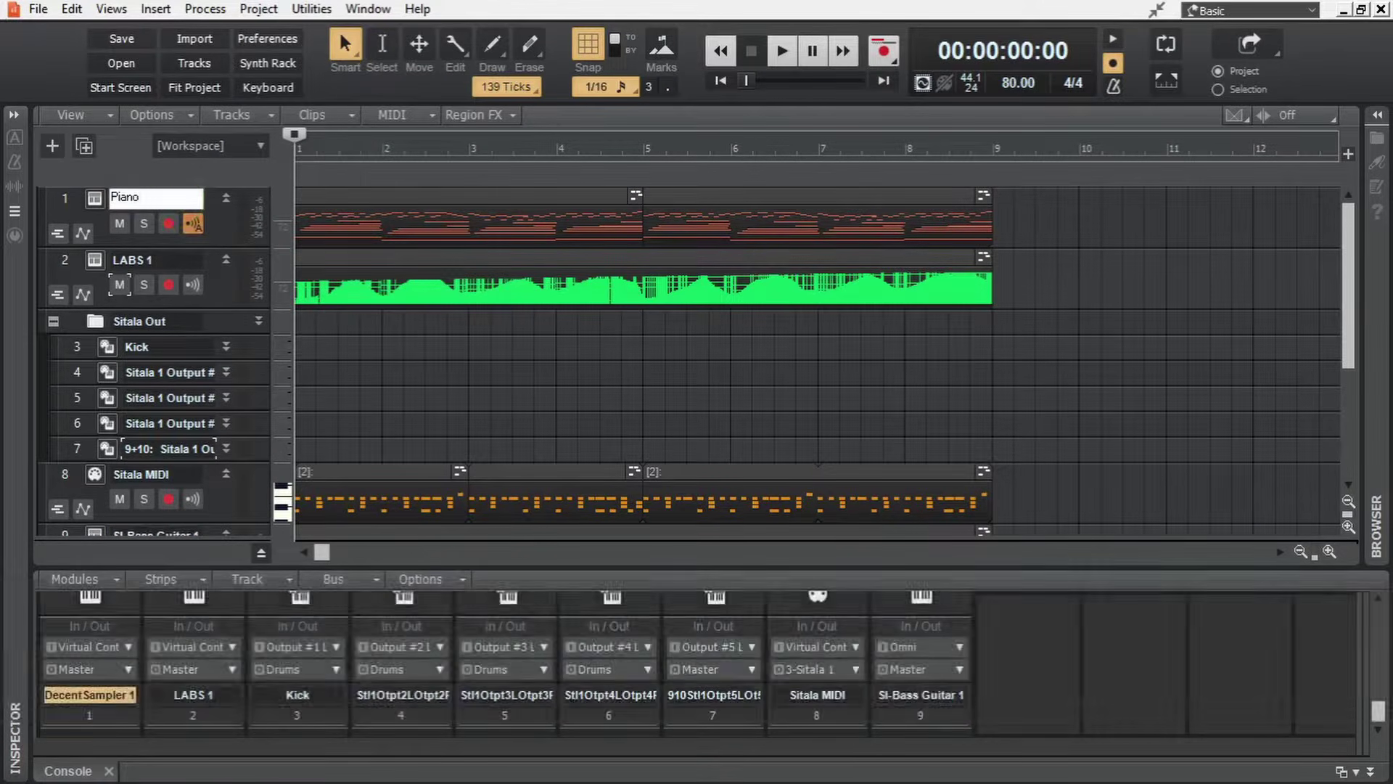
key("Return")
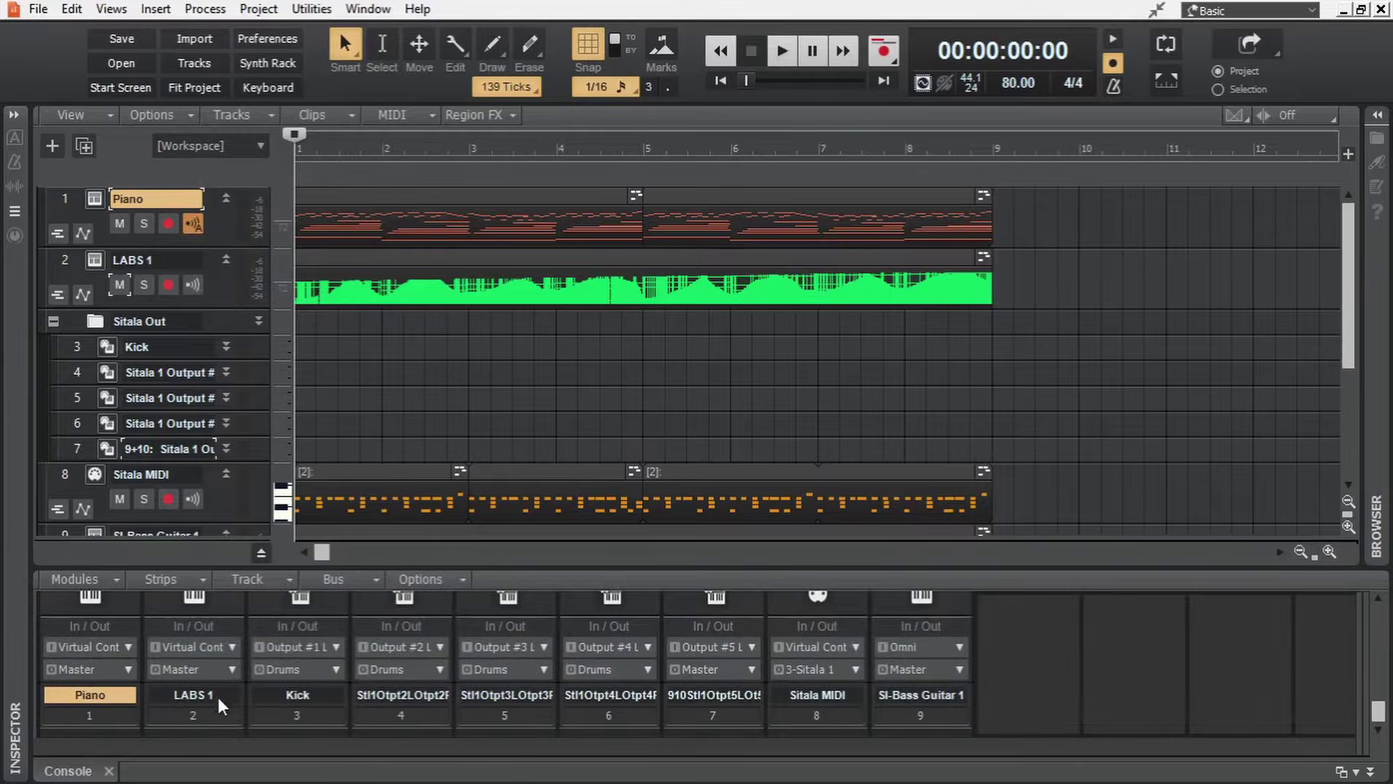
double_click(225, 694)
type("Strings")
key("Return")
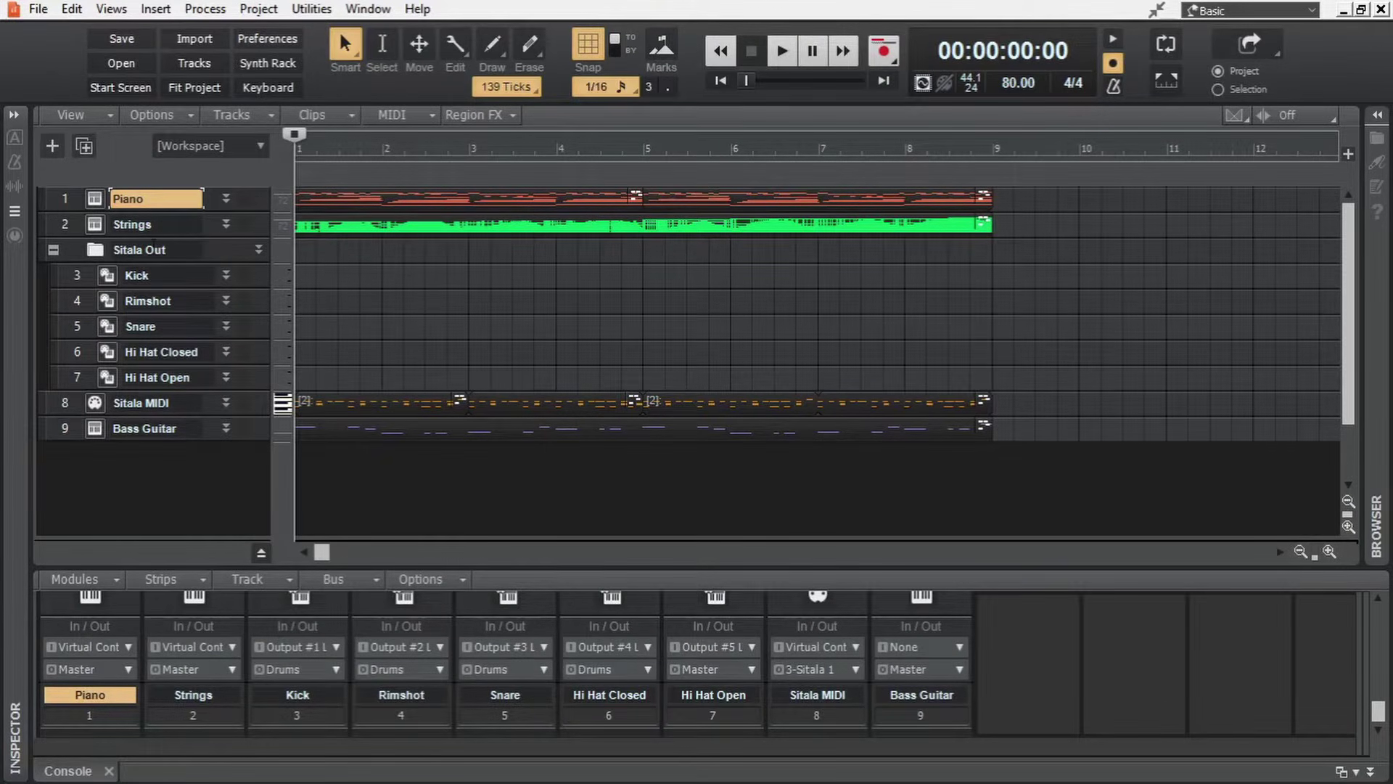
Collapse the Sitala Out folder and reorder the tracks as Sitala Out, Sitala MIDI, Bass Guitar, Piano, Strings.
left_click(53, 250)
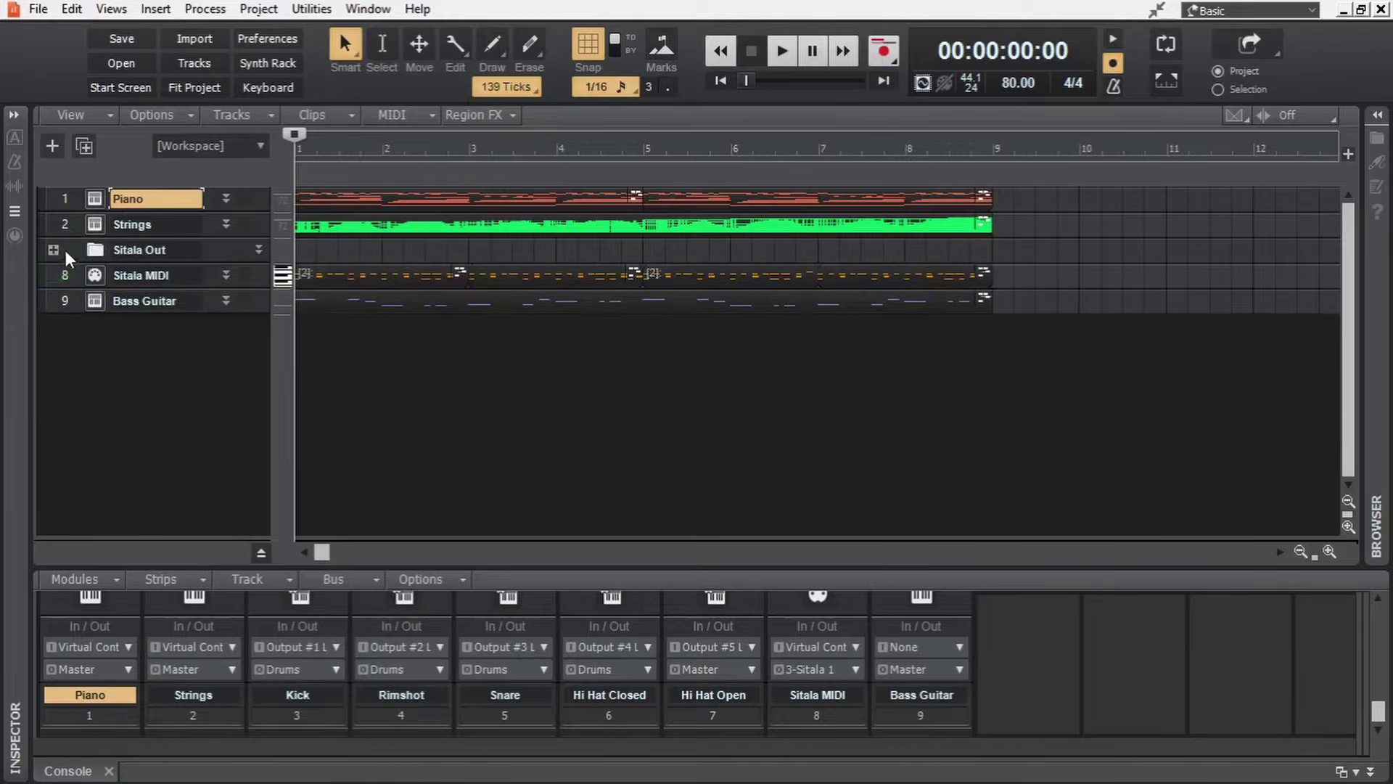
left_click_drag(219, 251, 220, 196)
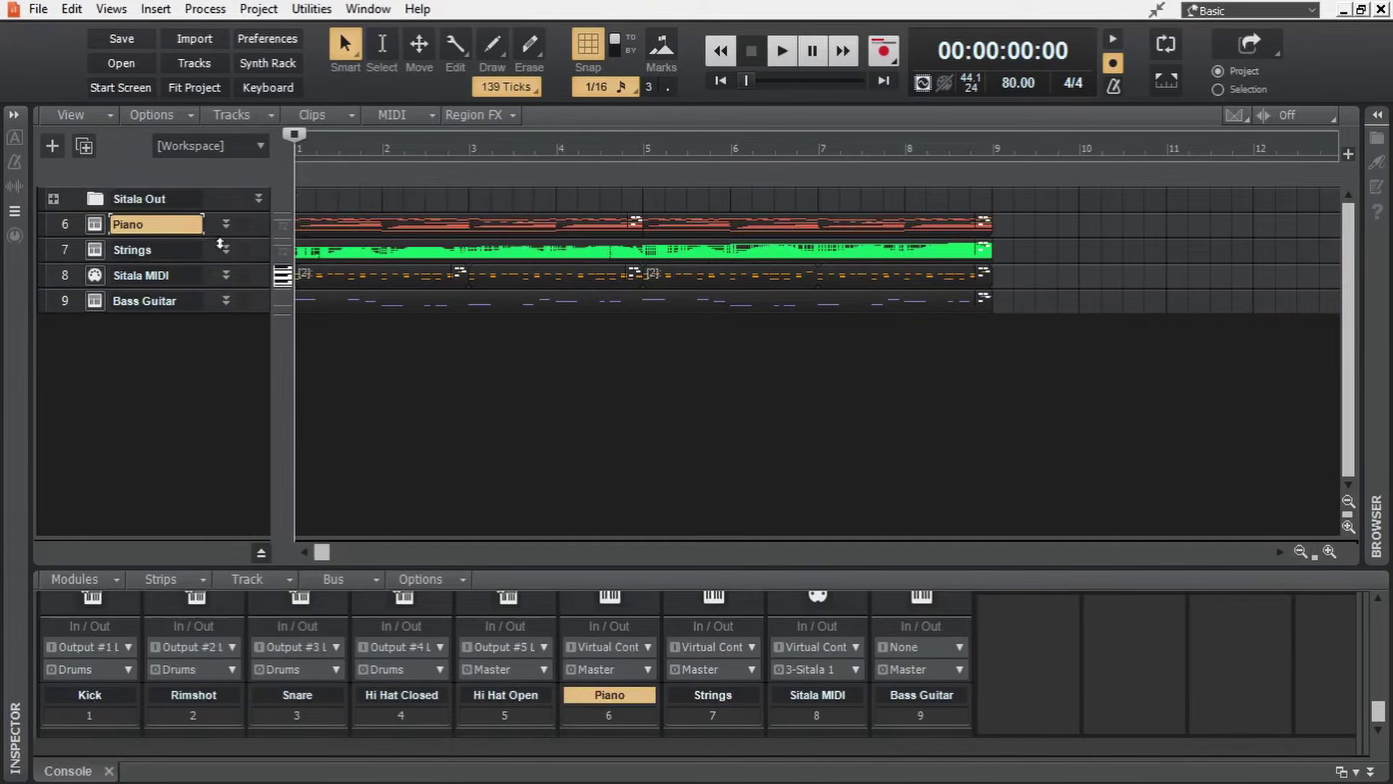
left_click_drag(211, 273, 249, 194)
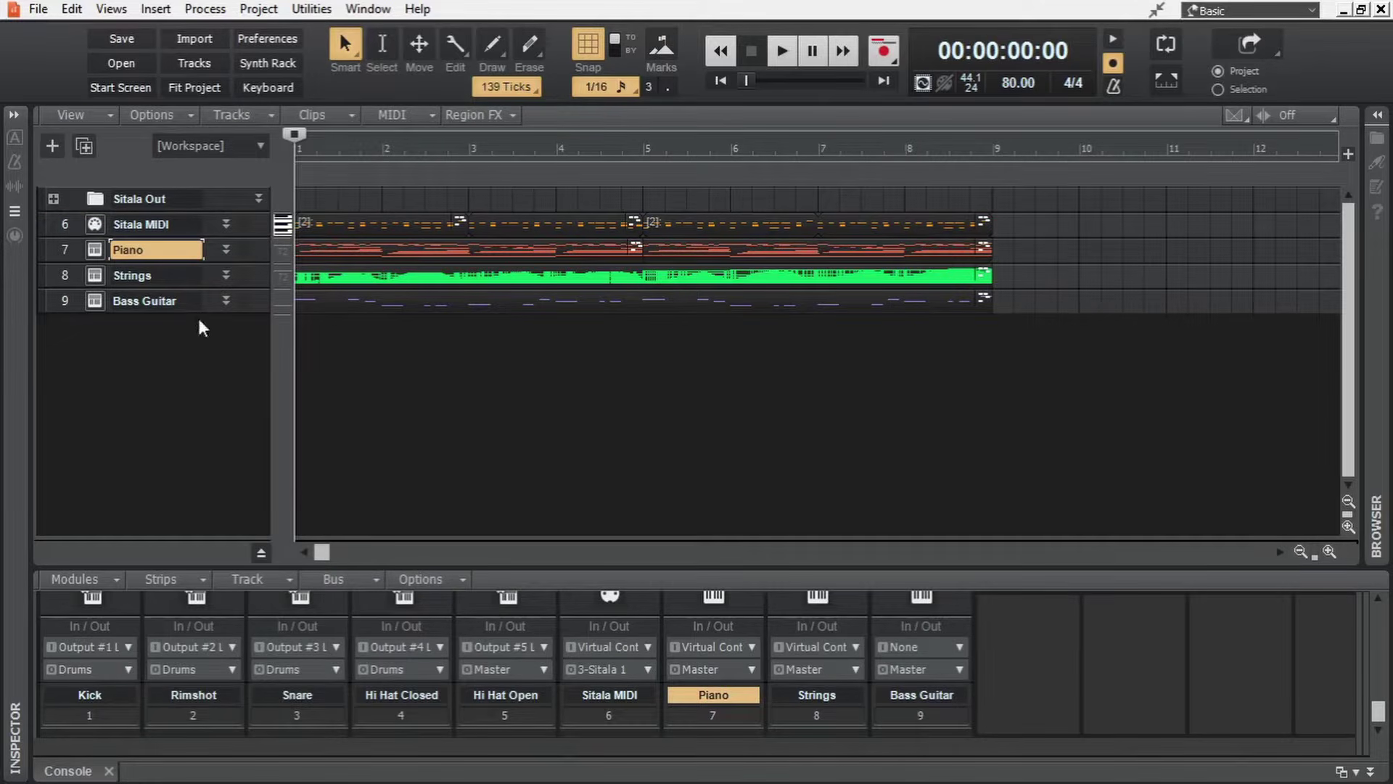
left_click_drag(211, 302, 227, 263)
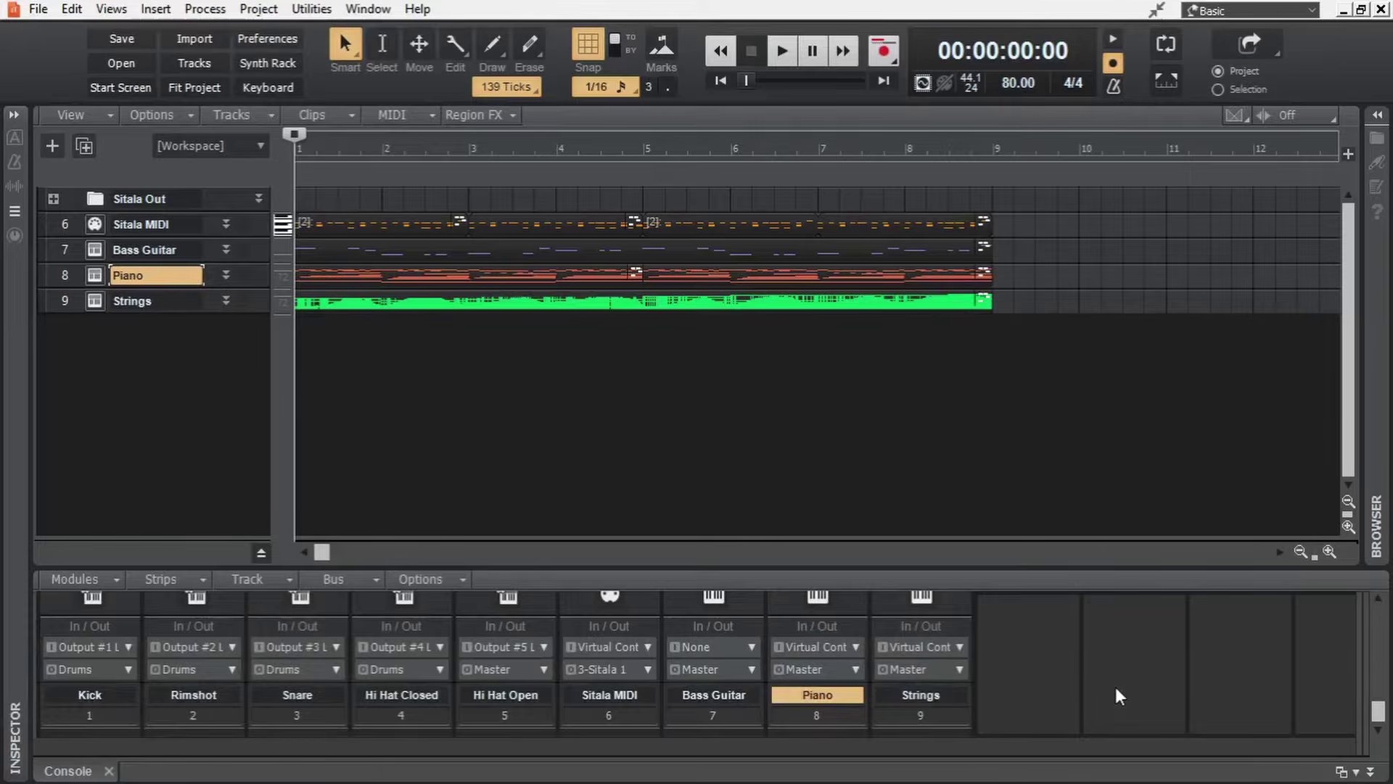
Maximize the Console and hide the control bar to show more of each channel strip.
key("shift+d")
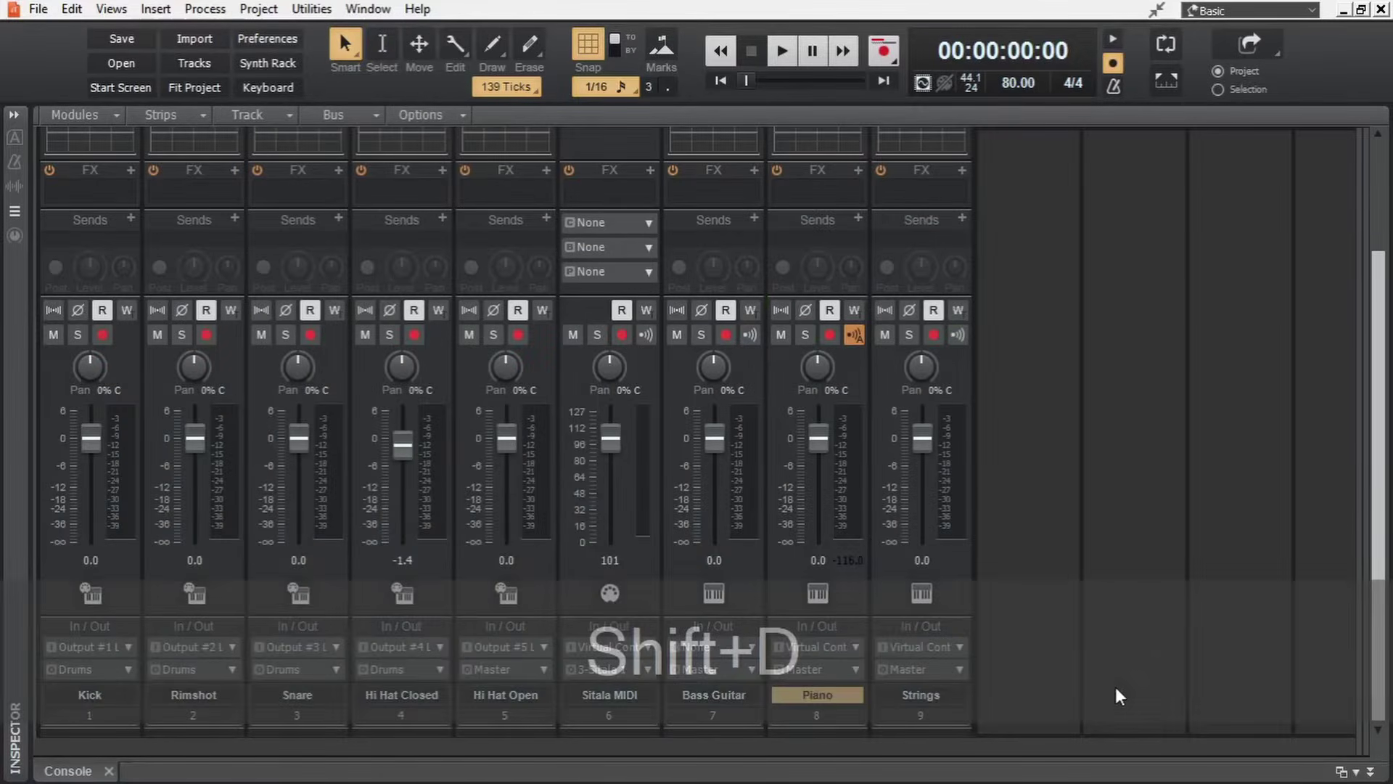
key("c")
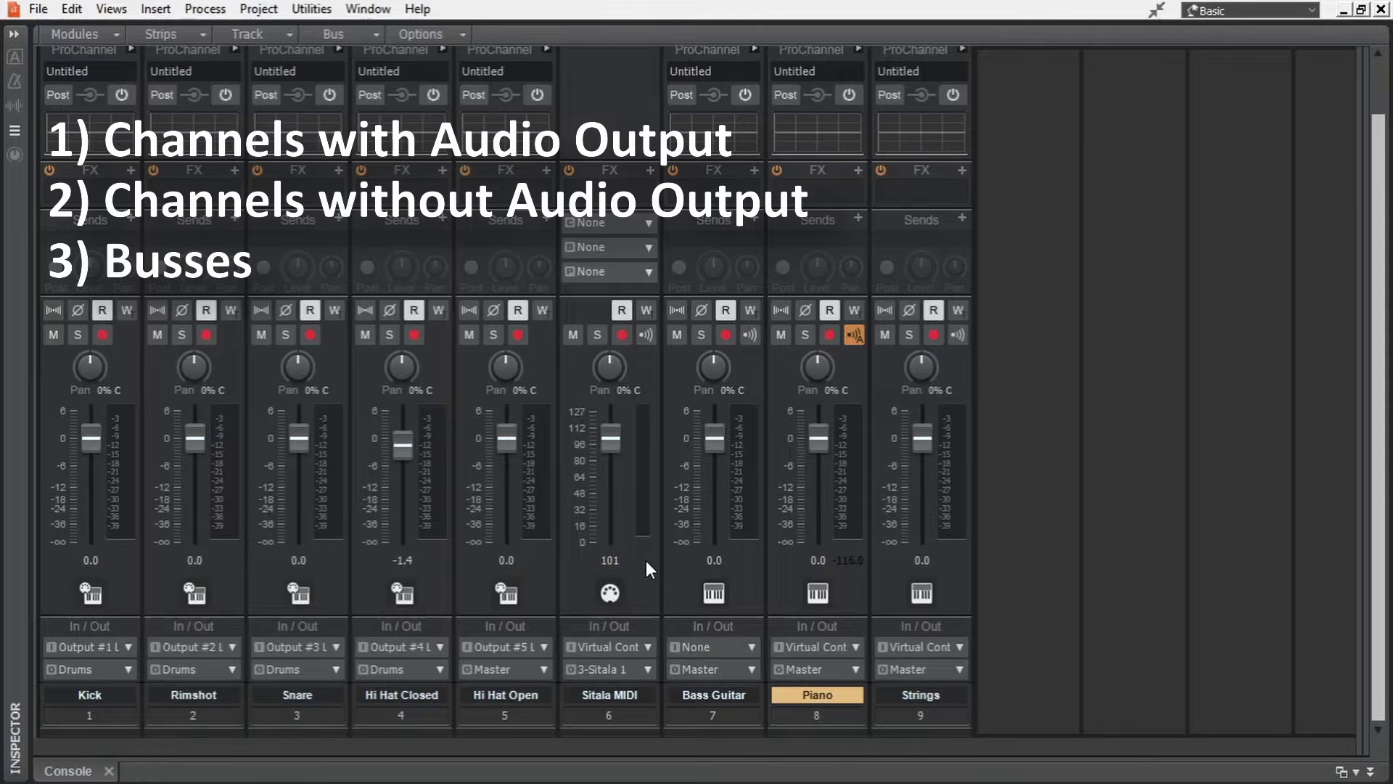
Reveal the Console's bus pane, show and hide the hardware outputs, and fit all nine track strips beside the buses.
left_click_drag(1360, 220, 839, 240)
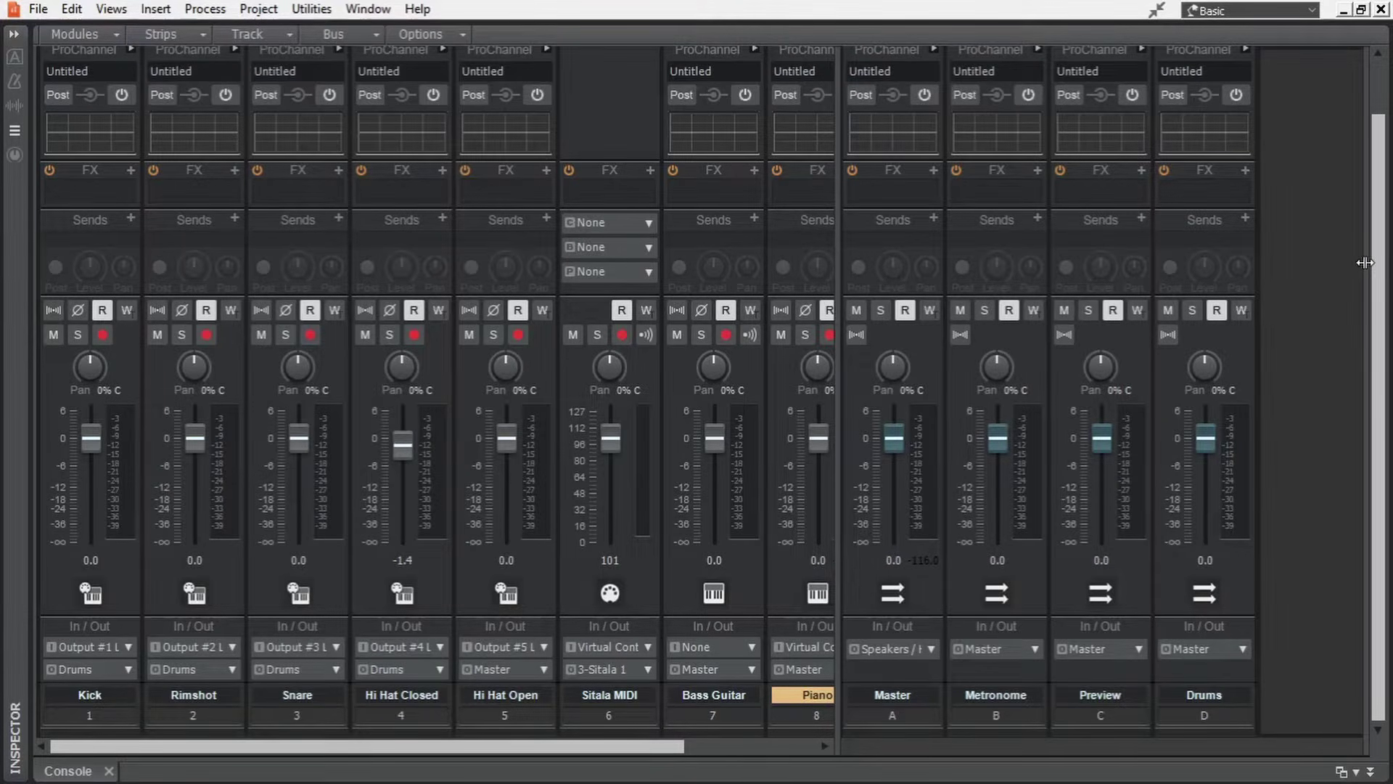
left_click_drag(1364, 262, 1035, 287)
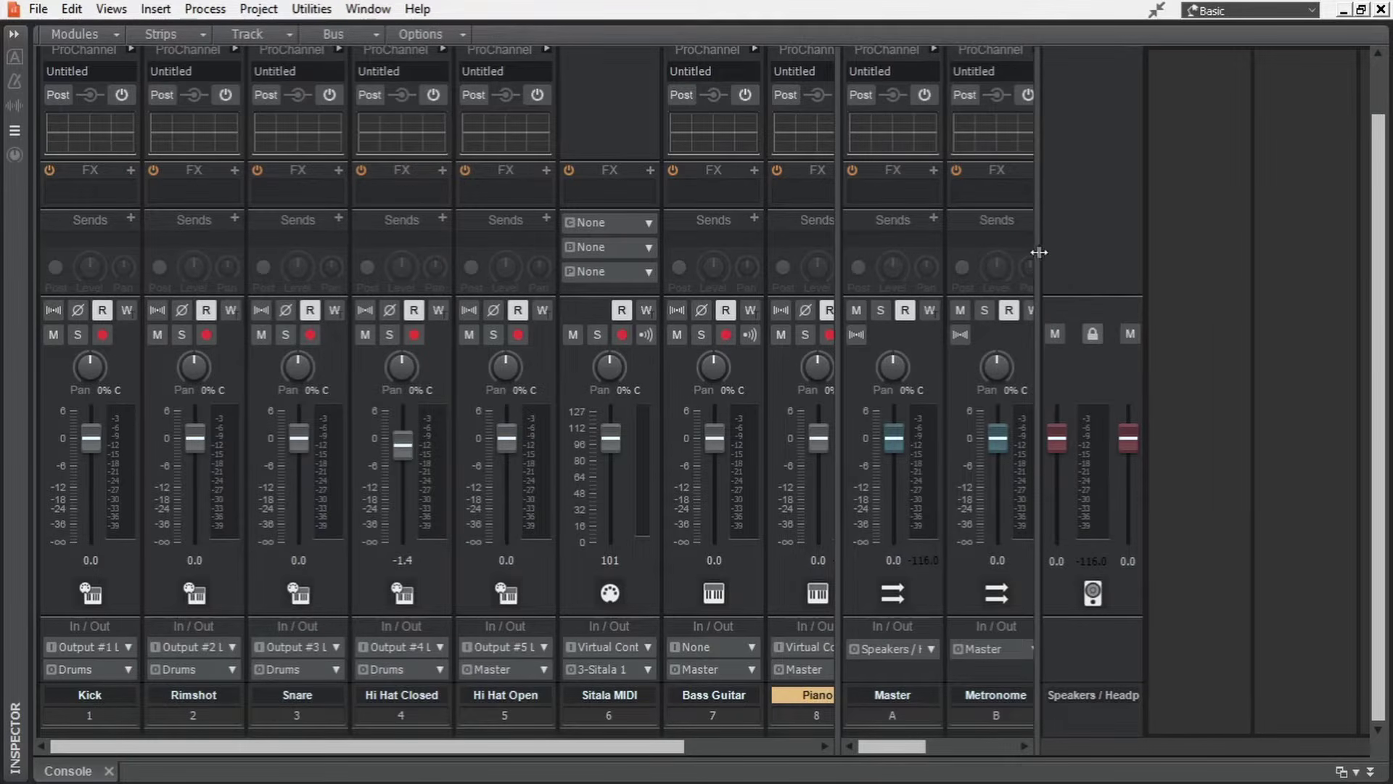
left_click_drag(1039, 252, 1260, 268)
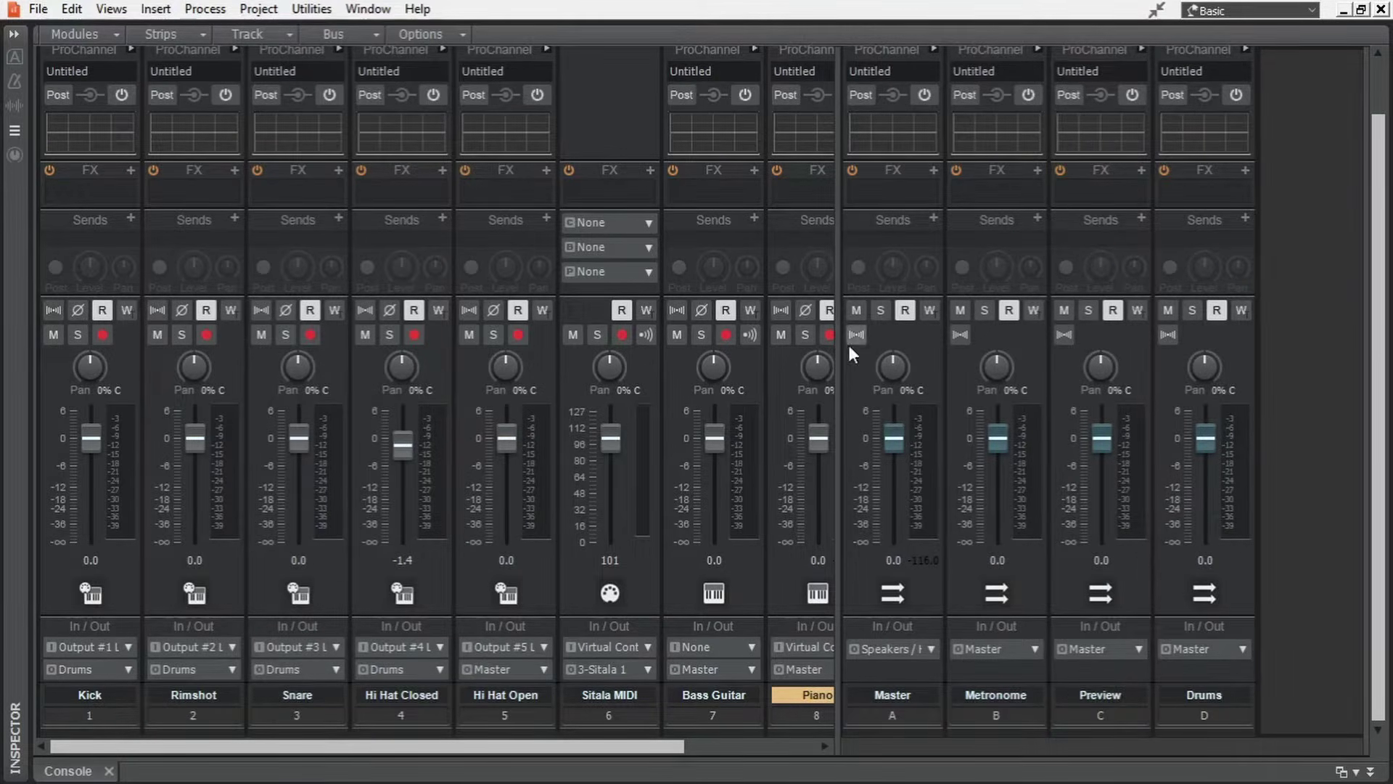
left_click_drag(849, 348, 1000, 364)
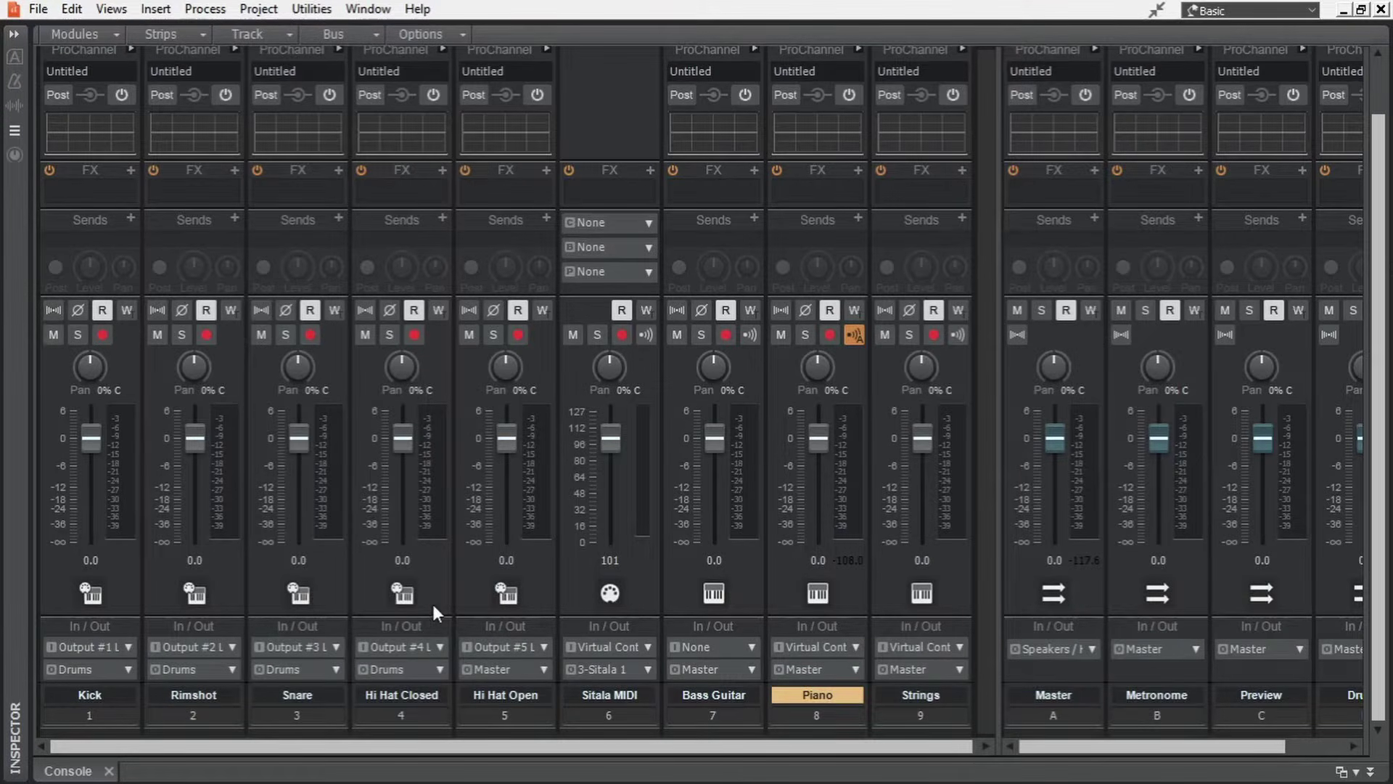
Color the Hi Hat Closed channel teal and solo it during a short playback.
left_click(415, 731)
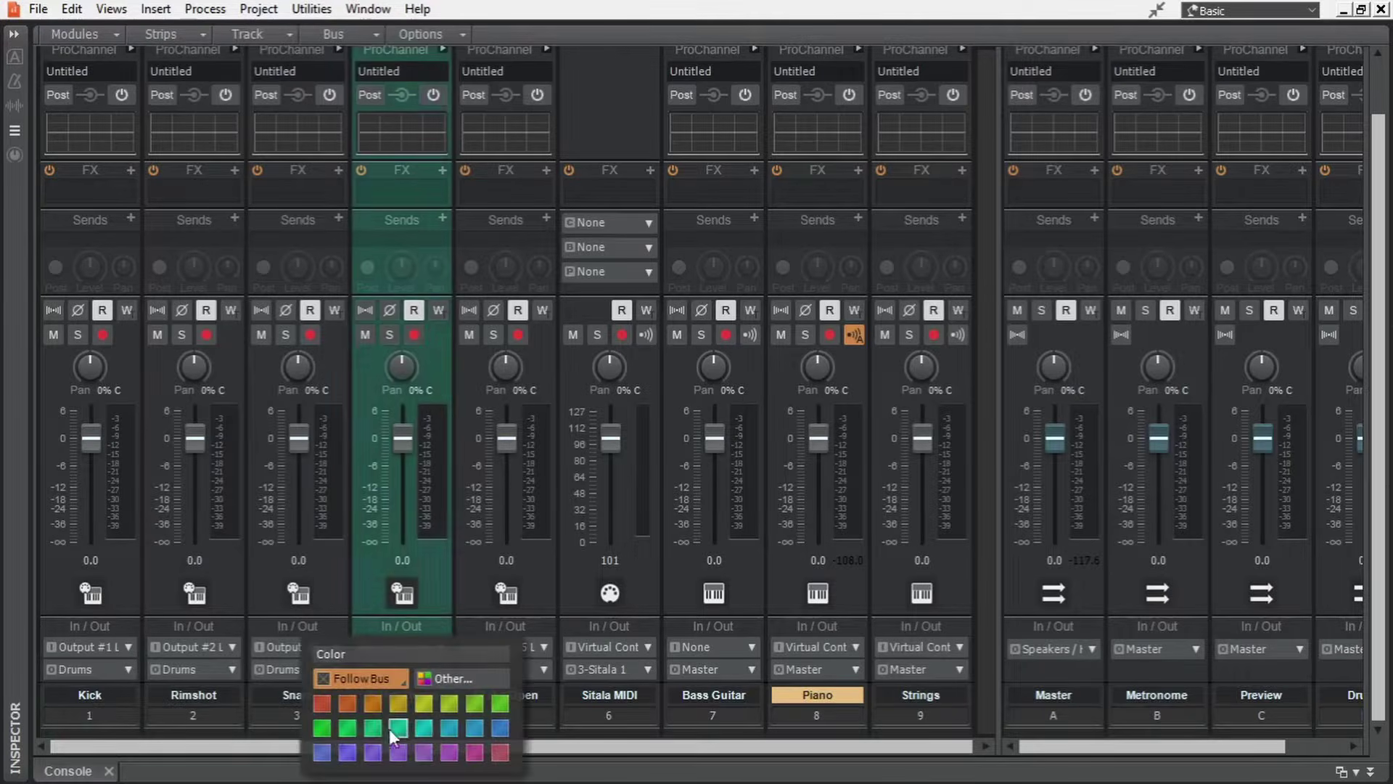
left_click(424, 728)
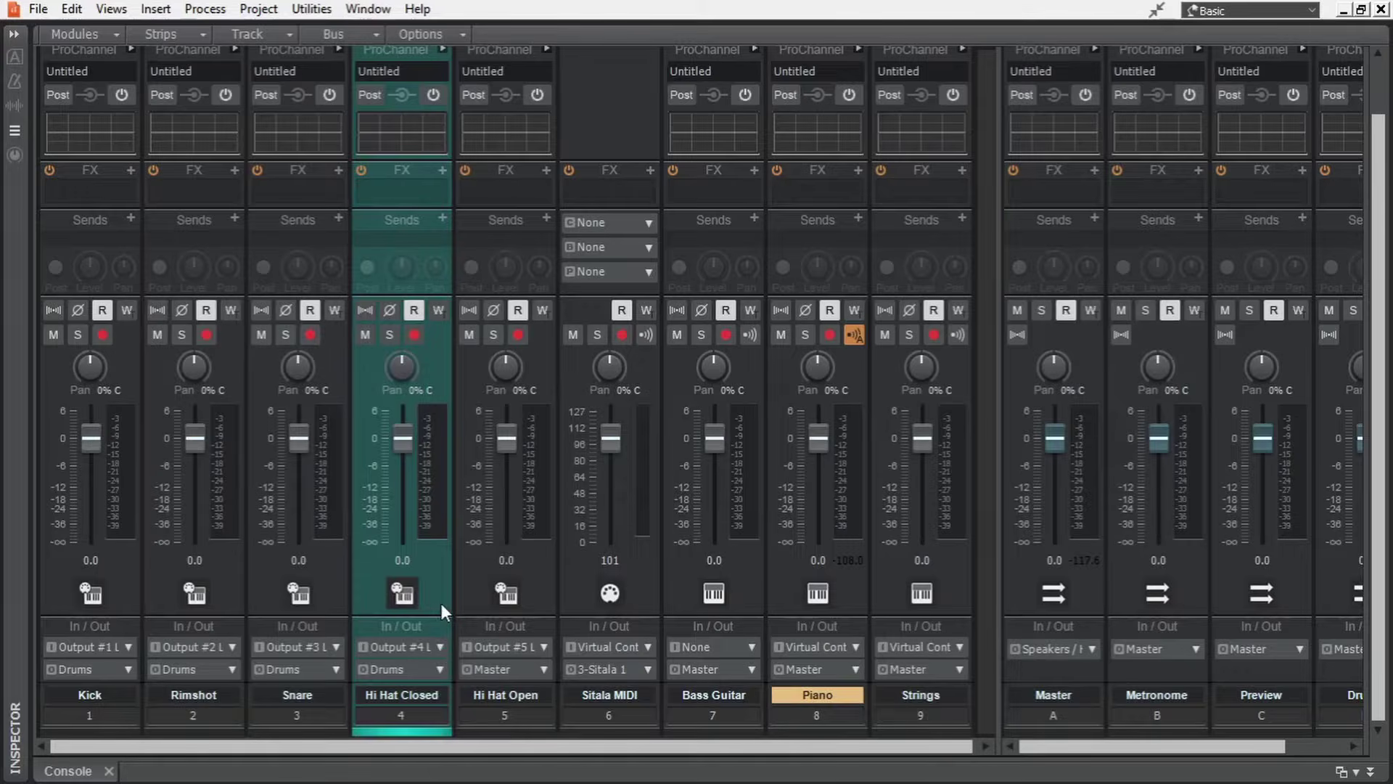
key("space")
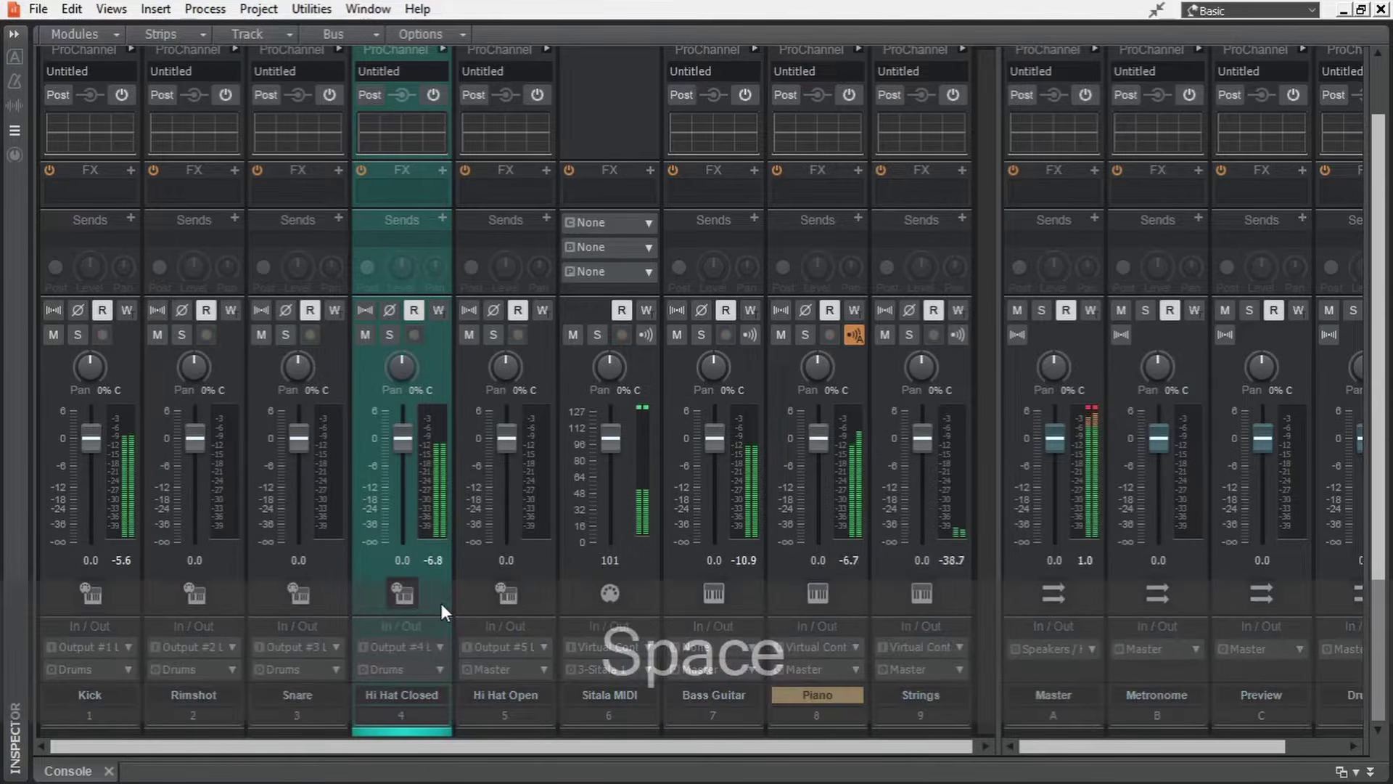
left_click(390, 335)
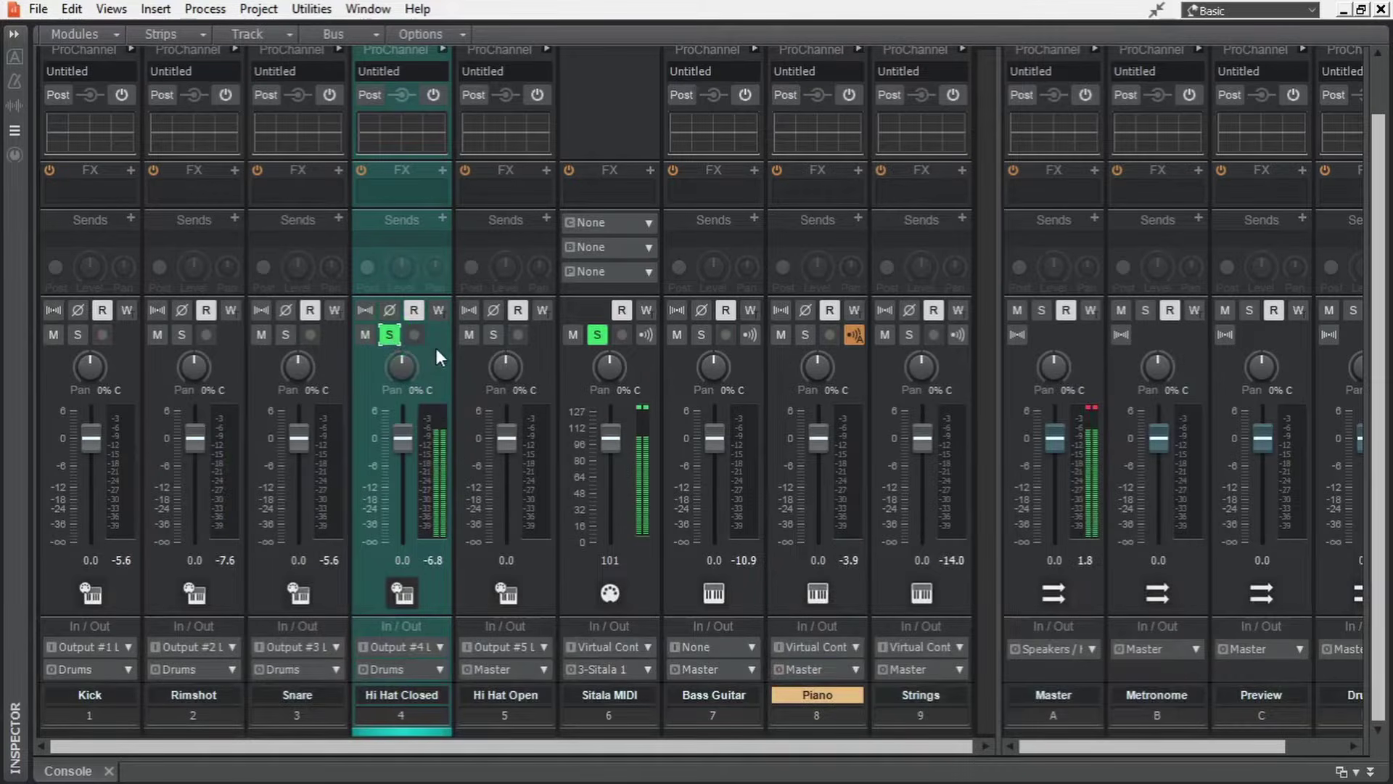
key("space")
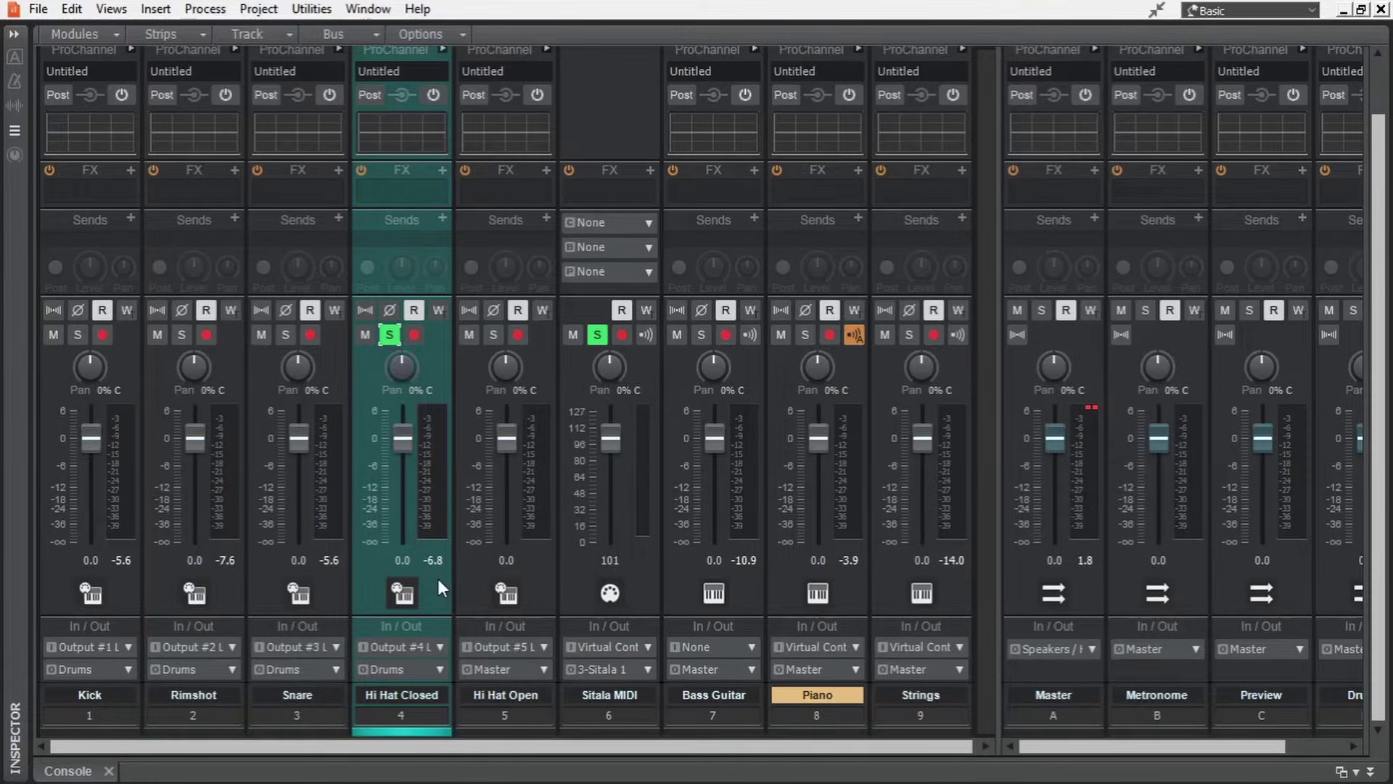
Review the Hi Hat Closed output choices, reveal the Drums bus, and play the soloed channel to follow its signal through the buses.
scroll(438, 577, "up", 2)
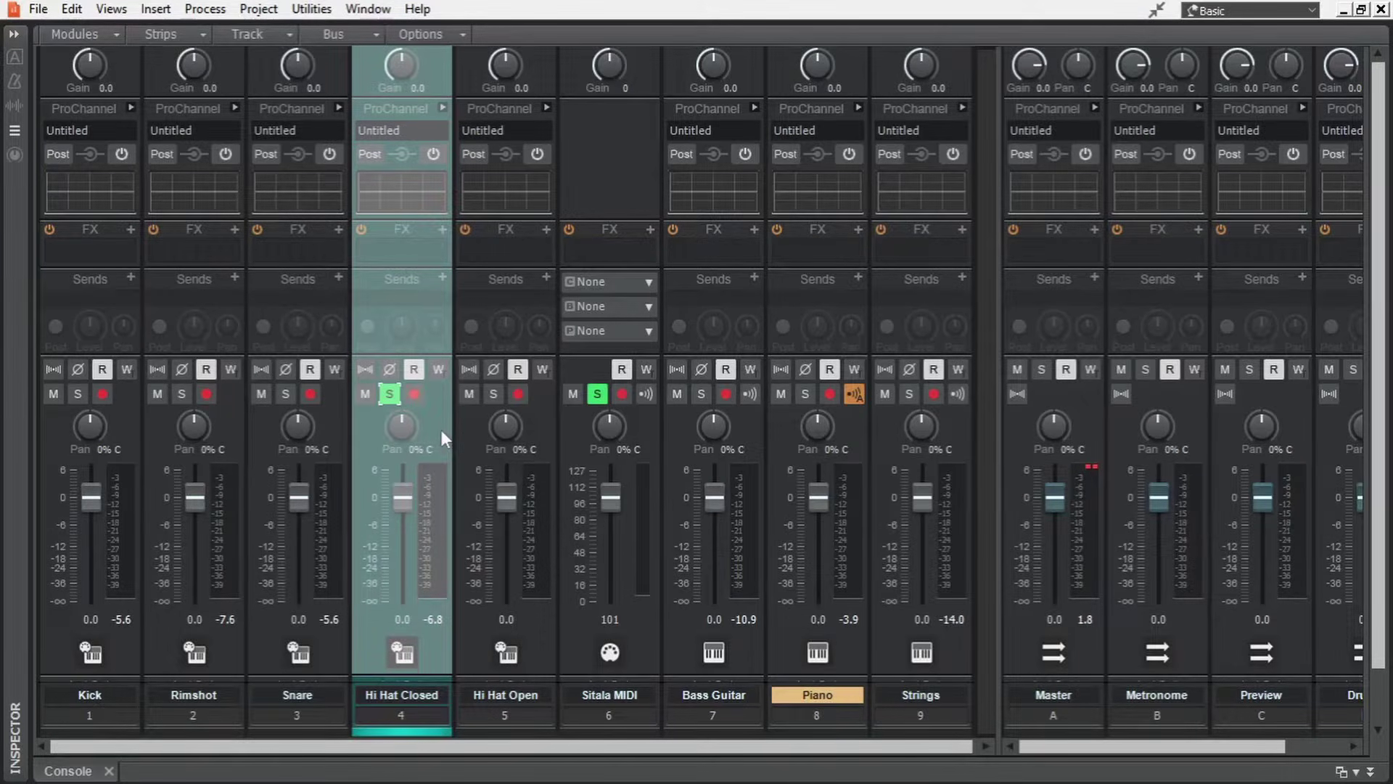
scroll(442, 429, "down", 2)
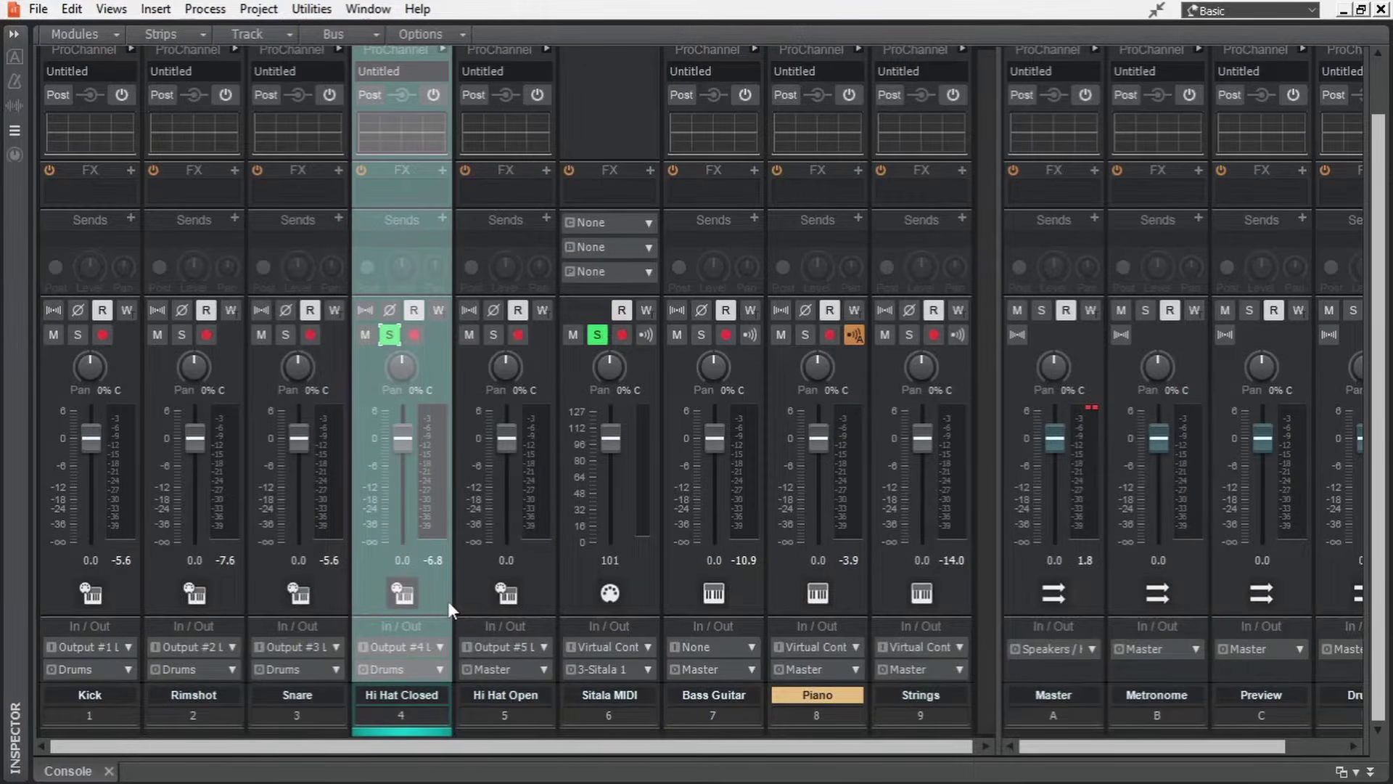
left_click(438, 669)
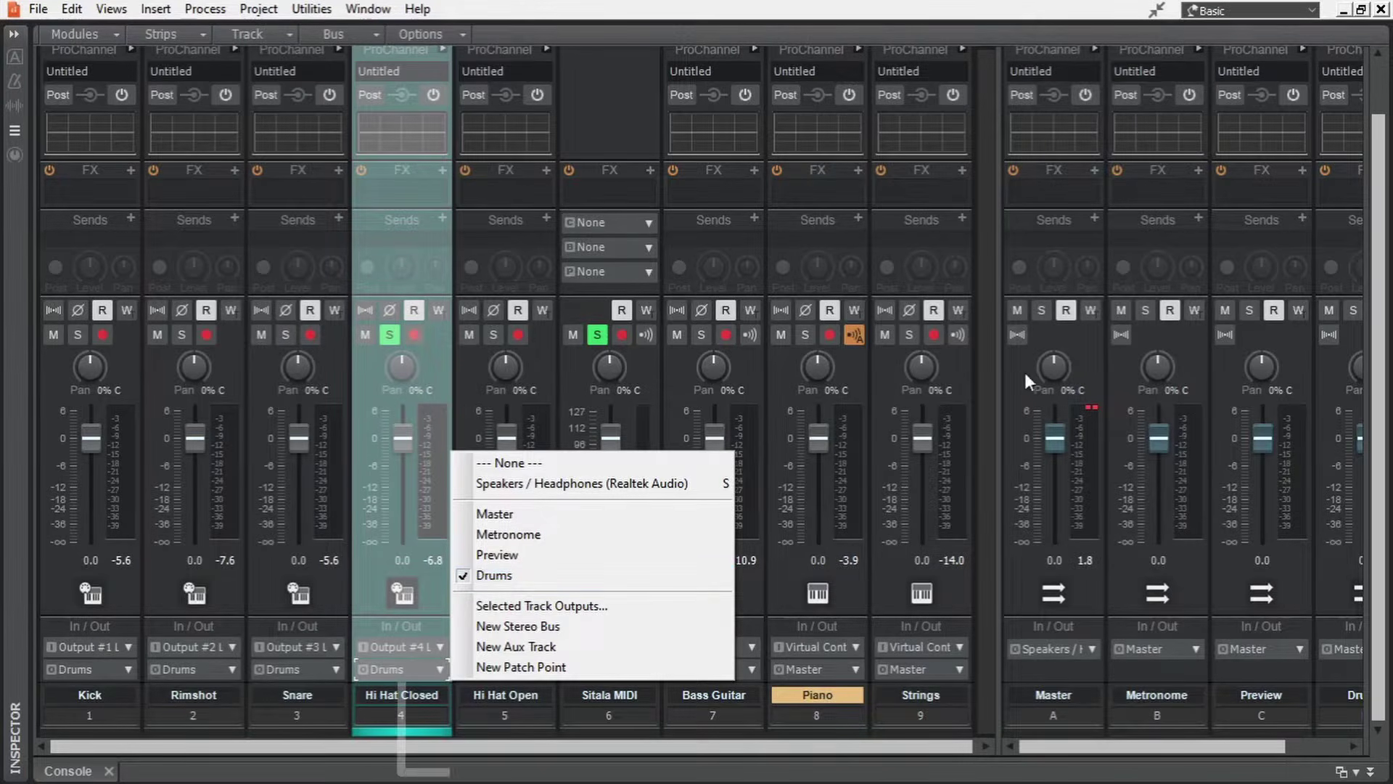
left_click(1000, 365)
left_click_drag(999, 364, 861, 364)
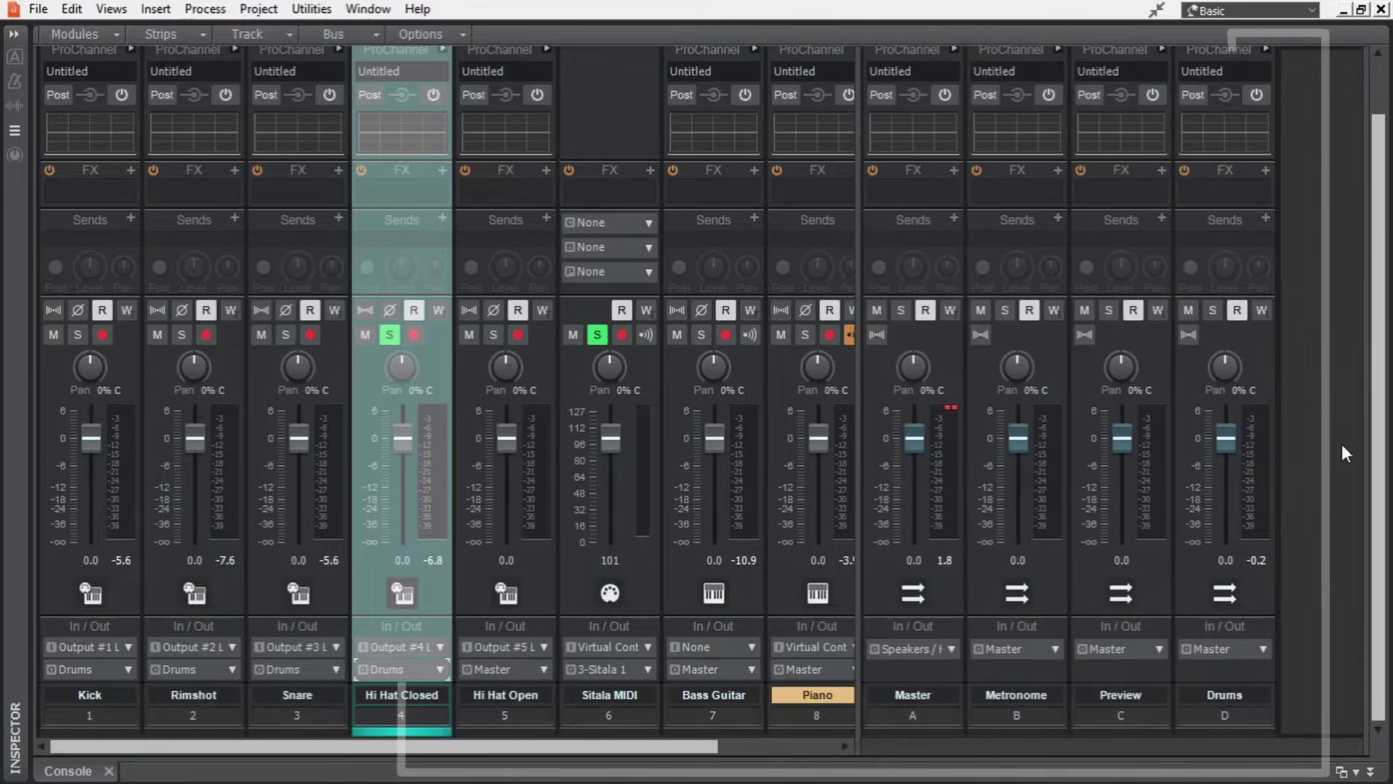
key("space")
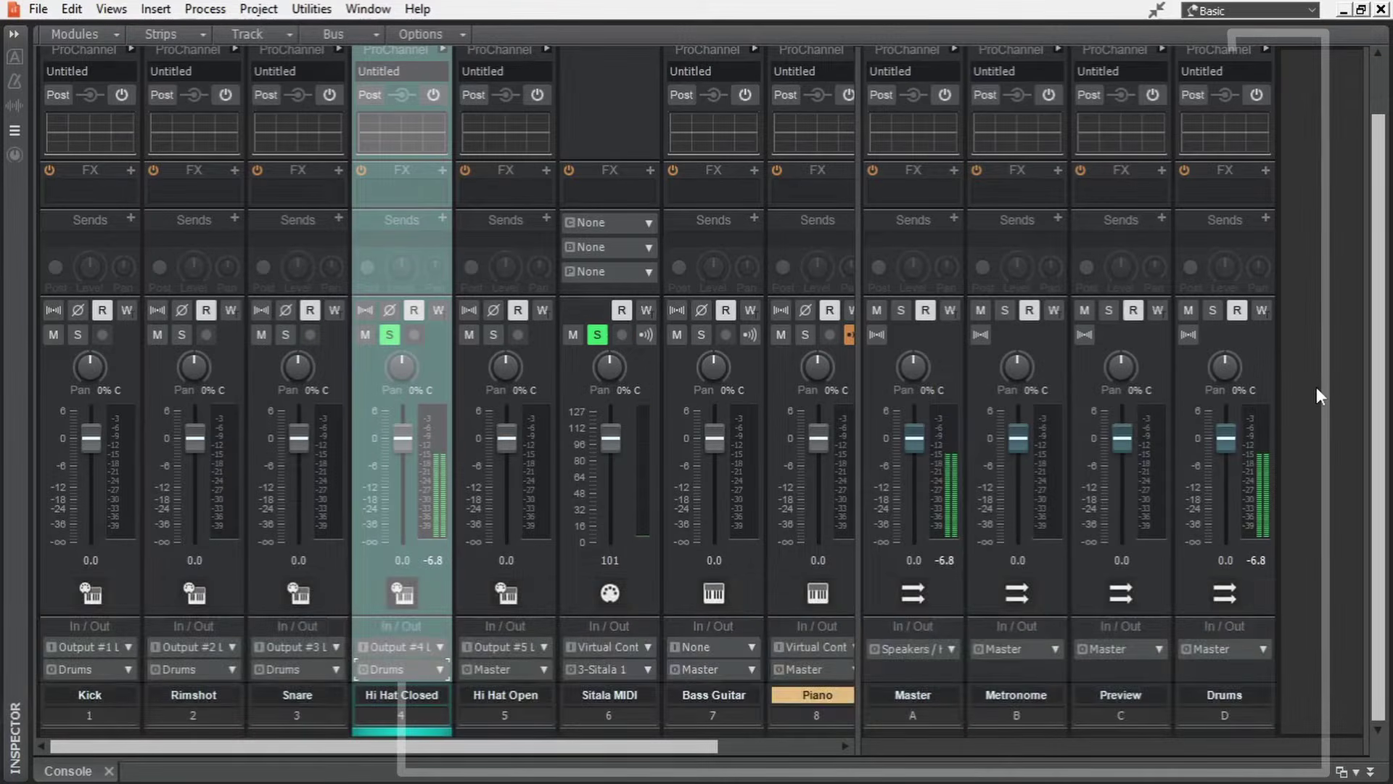
Stop playback and examine the bus strips from their gain controls down to their output assignments.
key("space")
scroll(1316, 386, "up", 2)
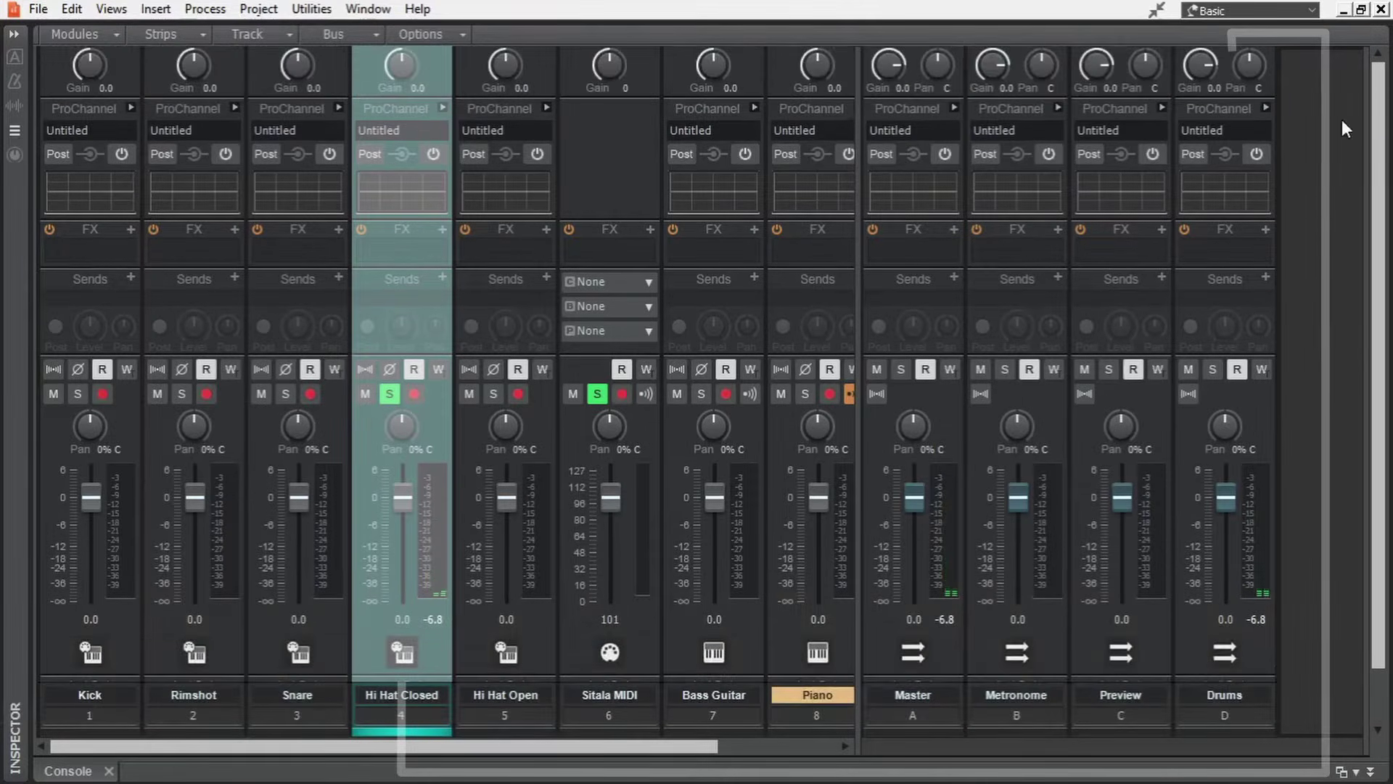
scroll(1246, 385, "down", 2)
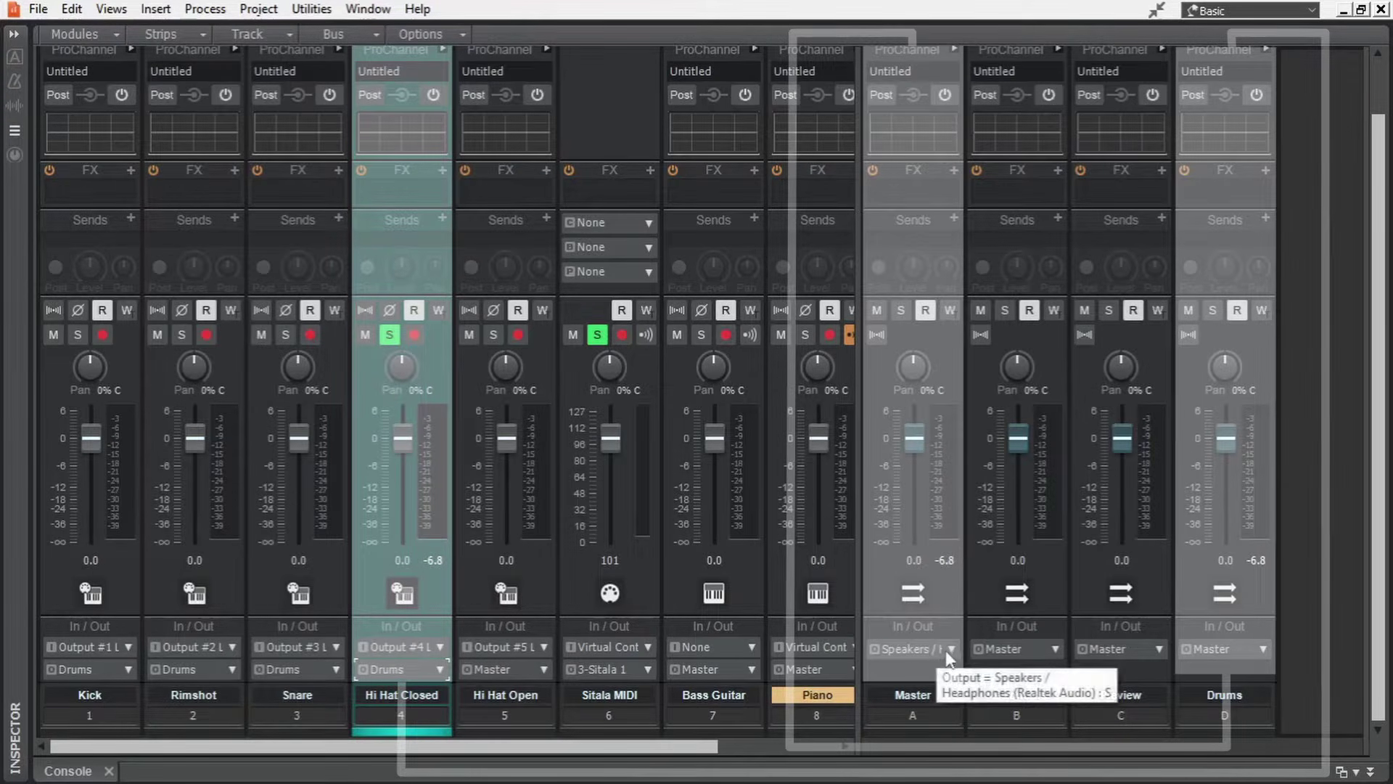
Narrow the track pane and remove the solo from the Sitala MIDI and Hi Hat Closed channels.
left_click_drag(859, 396, 771, 396)
left_click(597, 334)
left_click(390, 334)
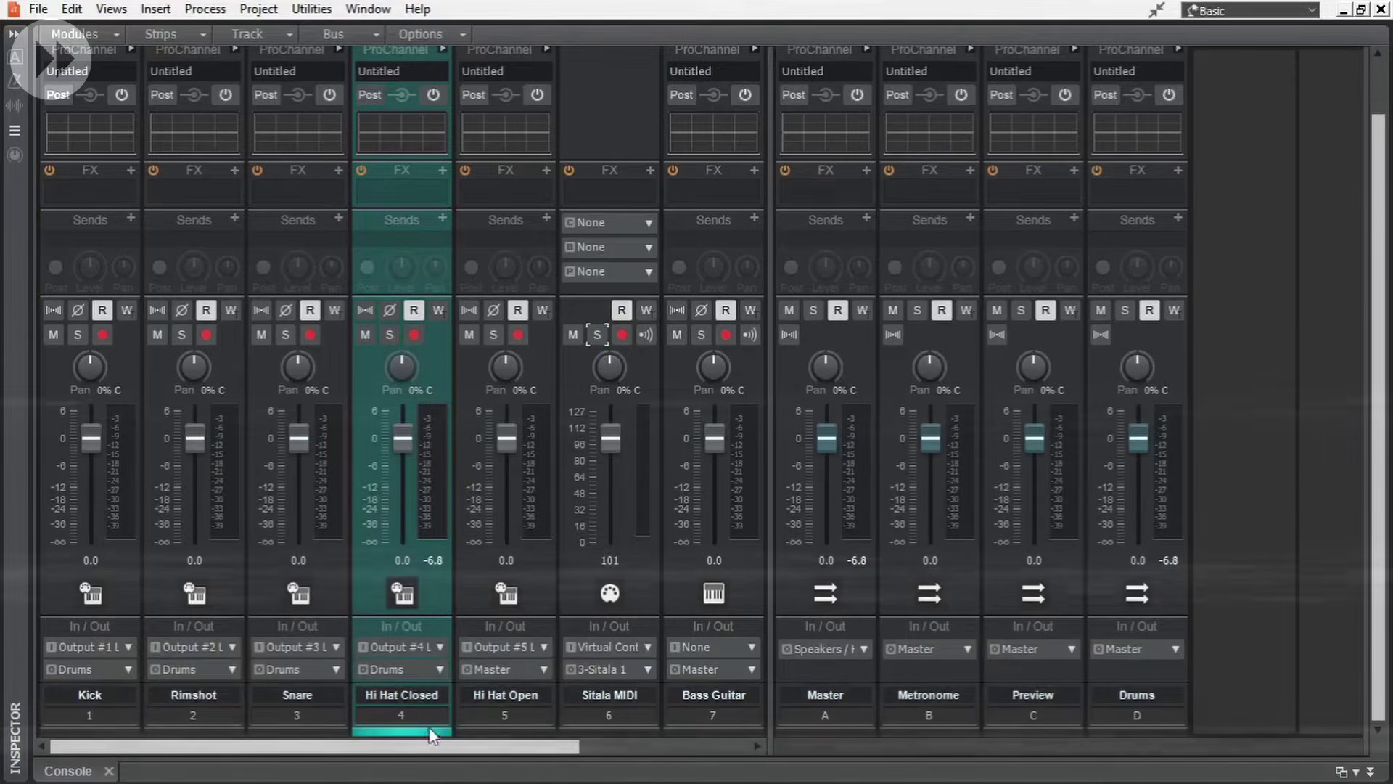
Reset the Hi Hat Closed channel's color to default and color the Sitala MIDI, Bass Guitar and Master channels teal.
left_click(428, 729)
left_click(364, 682)
left_click(617, 730)
left_click(618, 729)
left_click(713, 724)
left_click(712, 724)
left_click(816, 724)
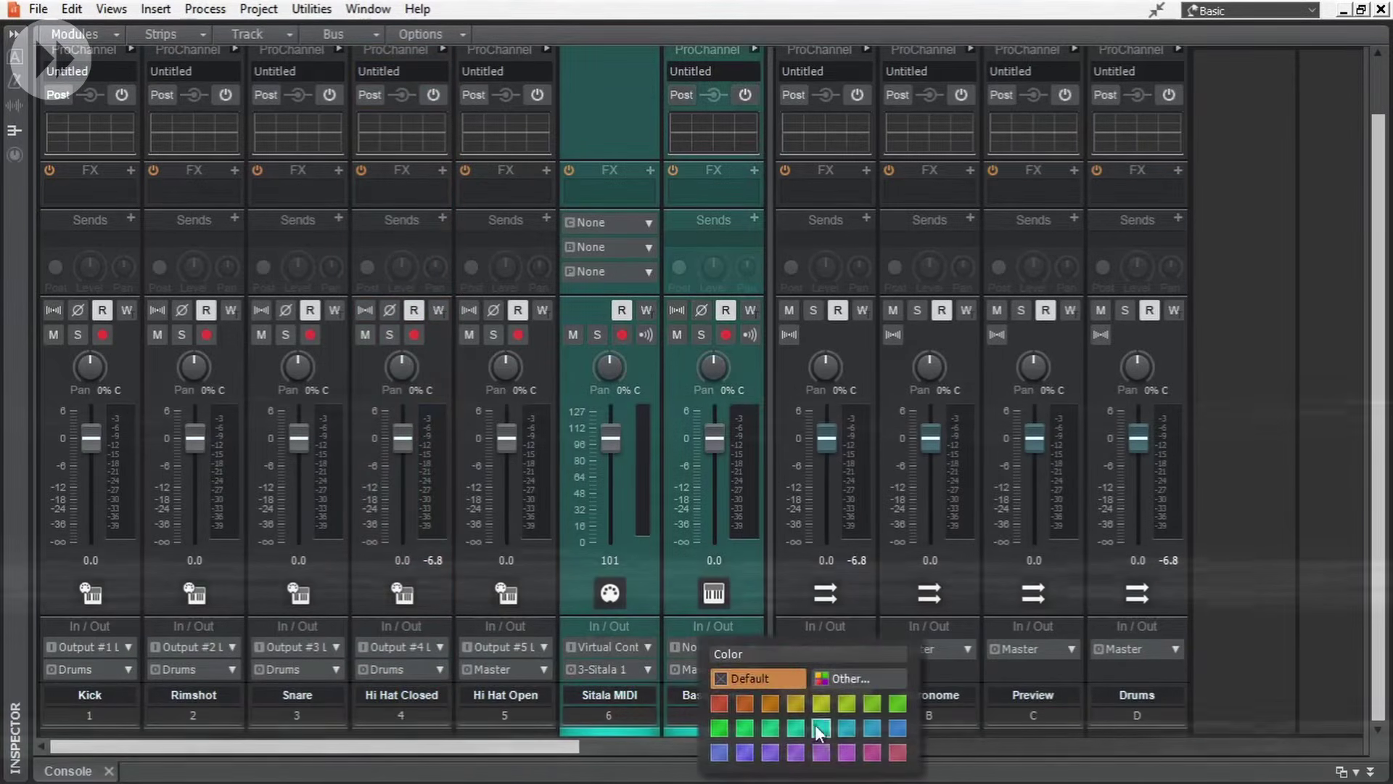
left_click(821, 728)
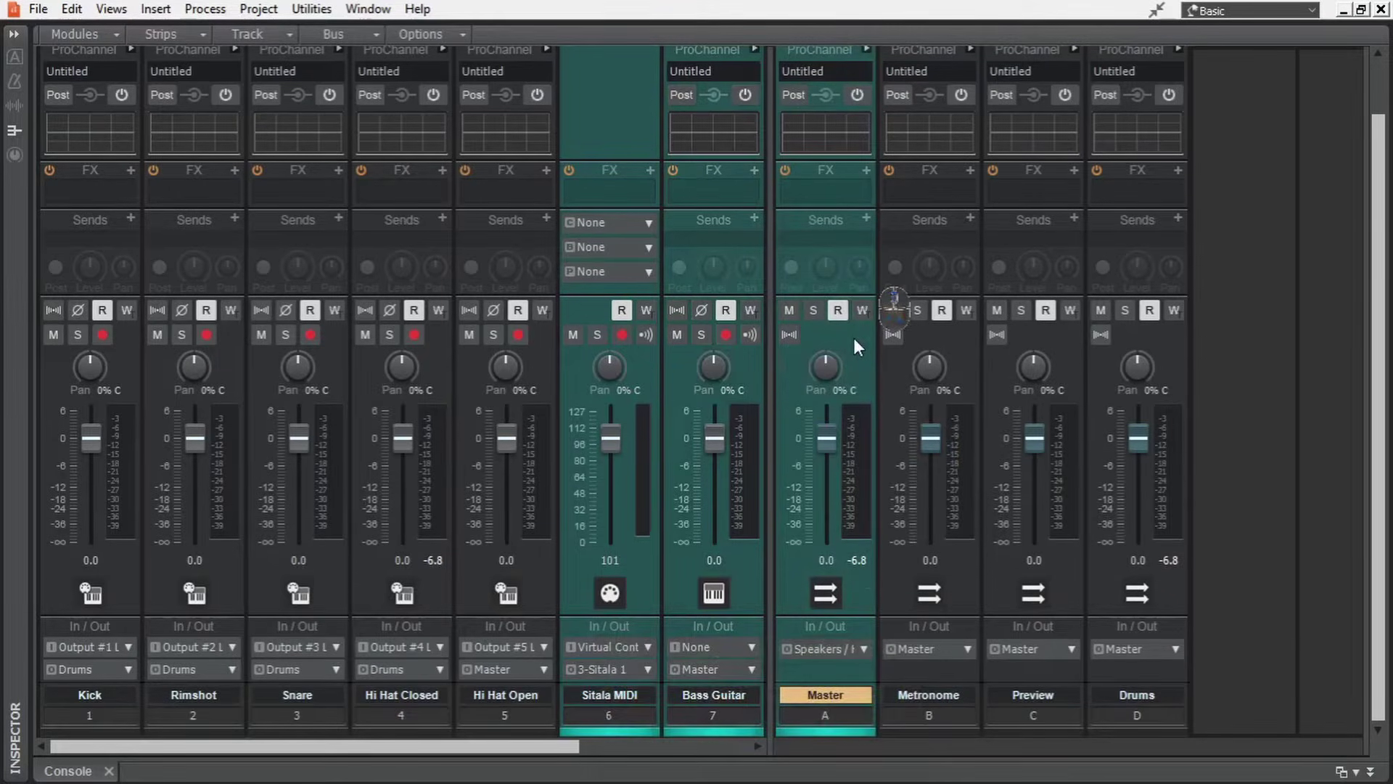
Try the Bass Guitar channel's input gain at 18.0 and reset it to 0.0.
scroll(854, 338, "up", 2)
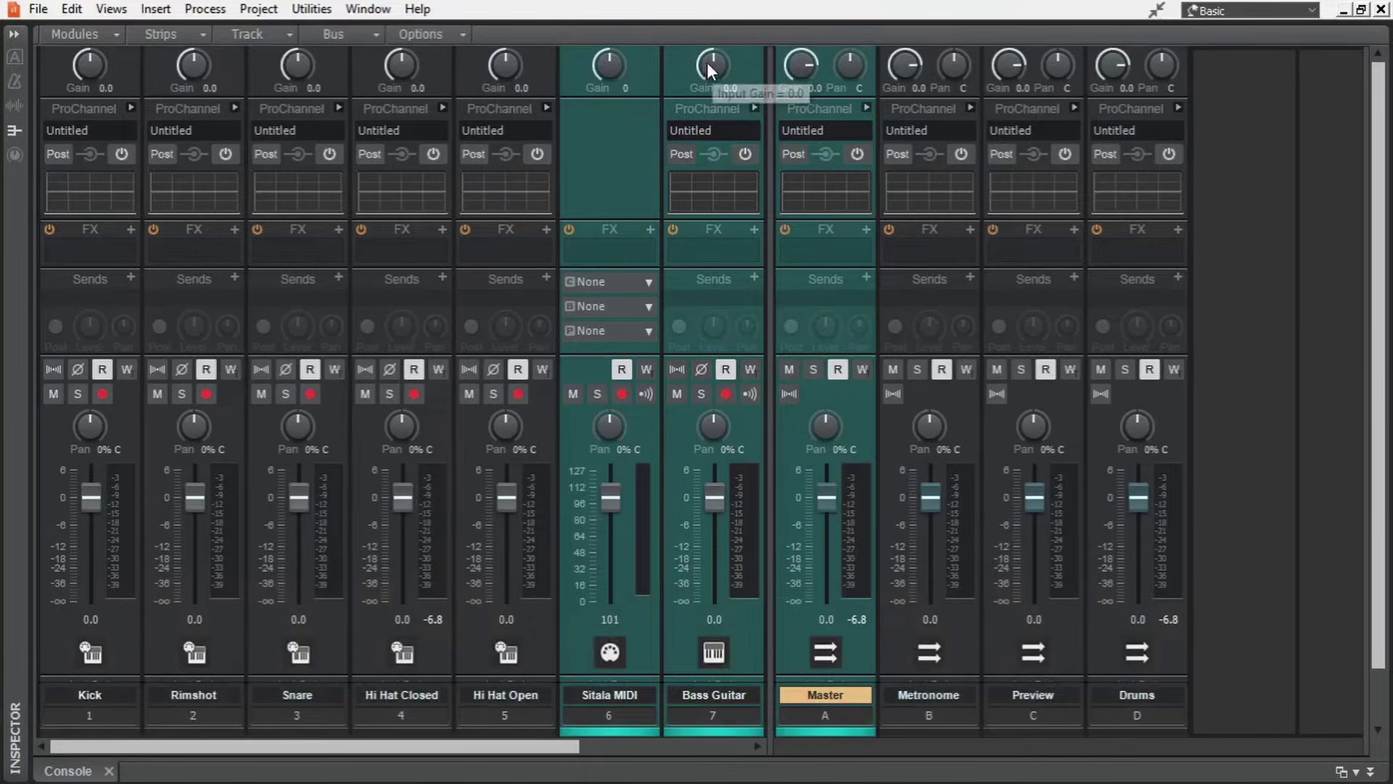
mouse_move(714, 64)
left_mouse_down()
mouse_move(714, 97)
mouse_move(714, 43)
left_mouse_up()
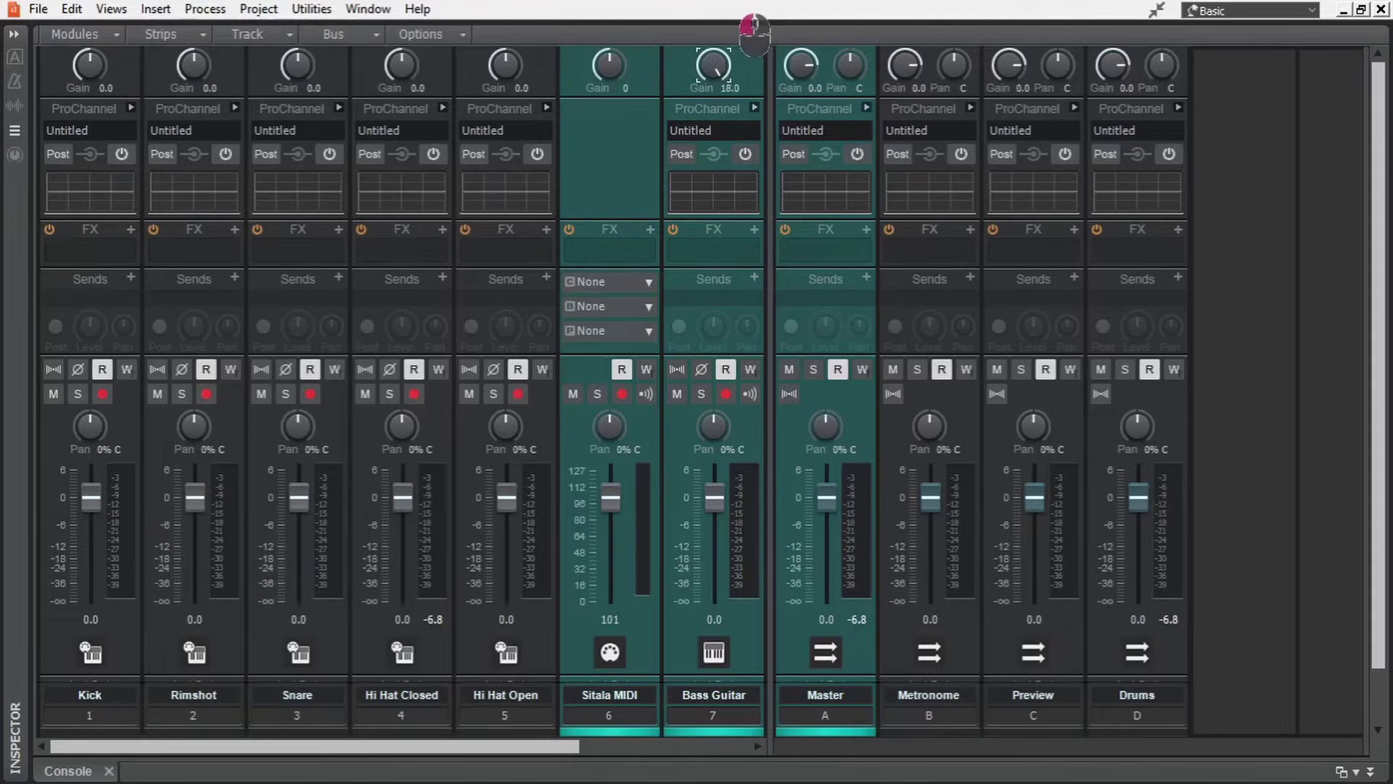
double_click(714, 64)
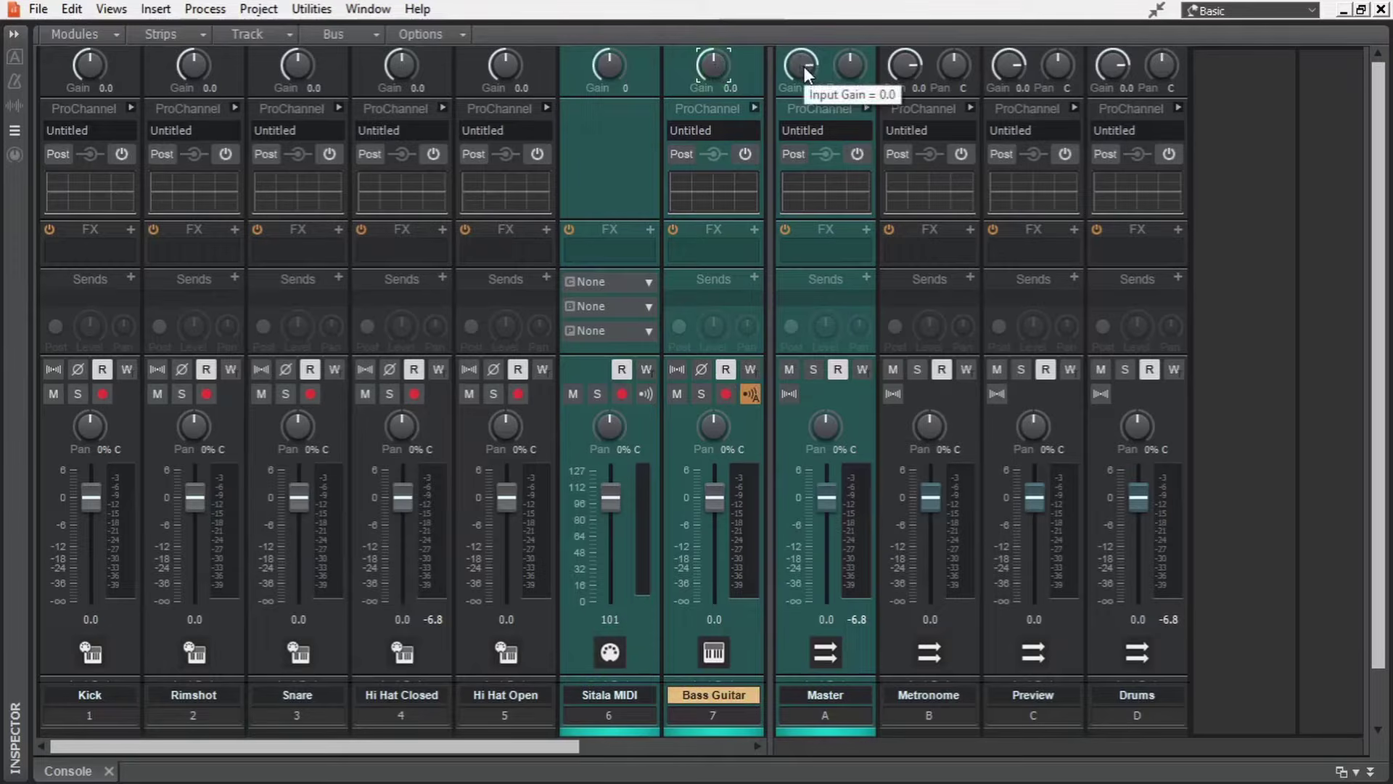
Try out the Master bus's input pan and the Sitala MIDI channel's gain, resetting each to its default.
left_click_drag(851, 65, 885, 26)
double_click(851, 66)
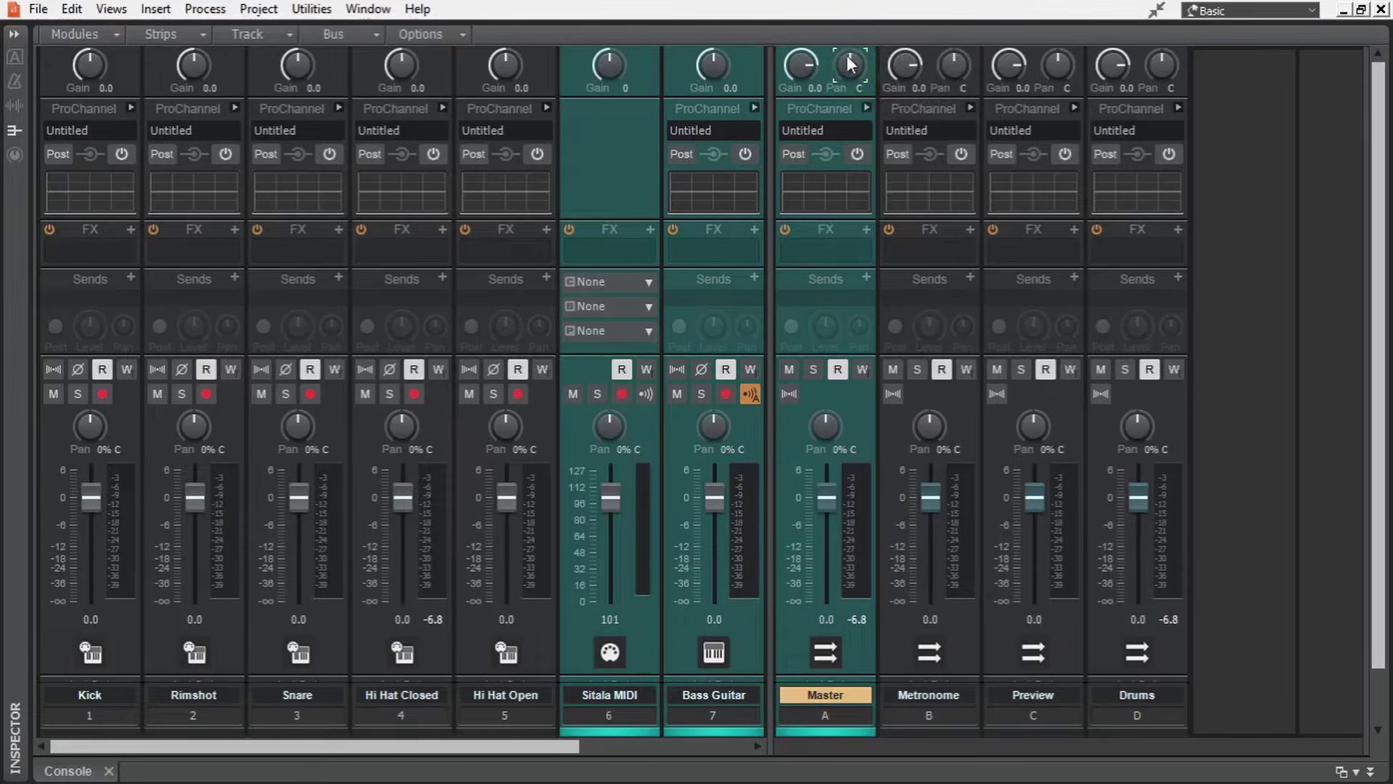
left_click_drag(608, 62, 649, 21)
double_click(611, 63)
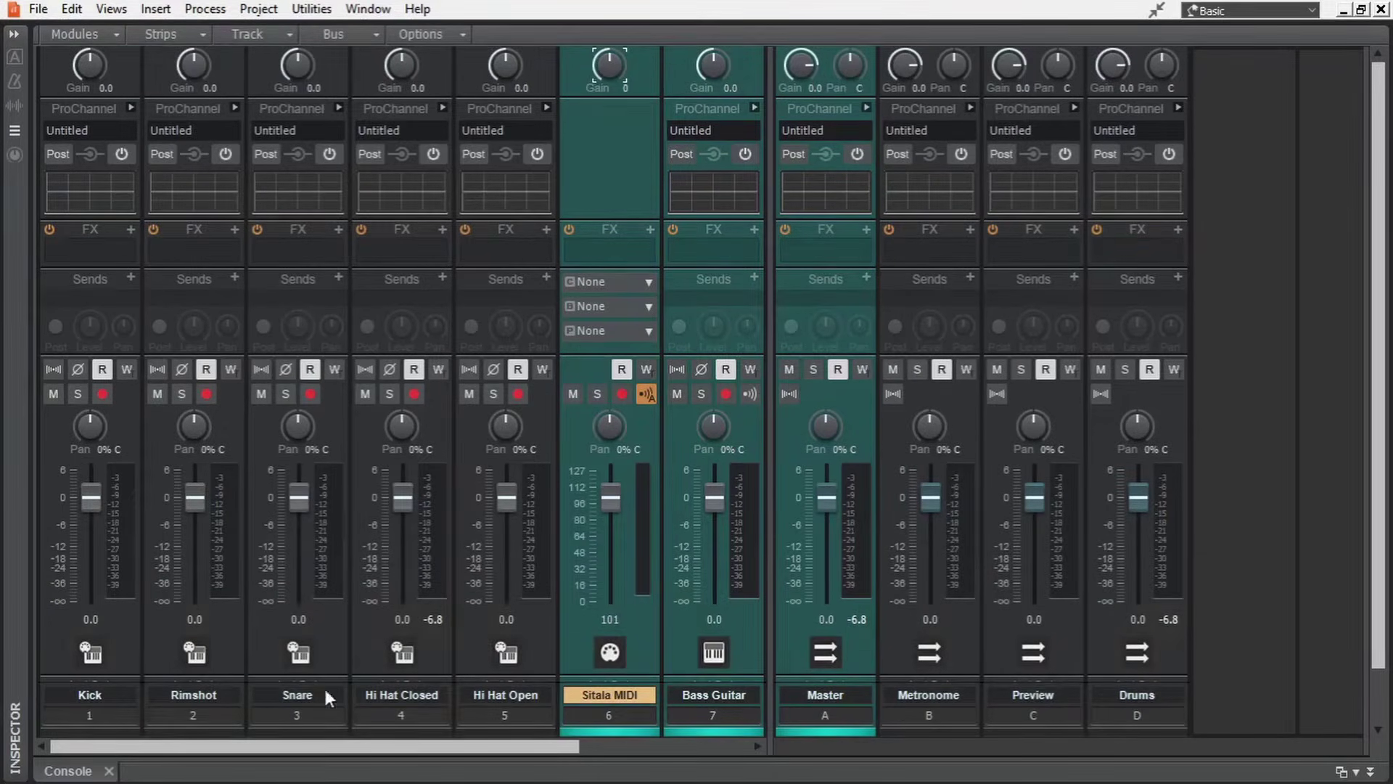
Color the Piano channel blue-violet to set it apart from the teal channels.
left_click_drag(253, 746, 590, 755)
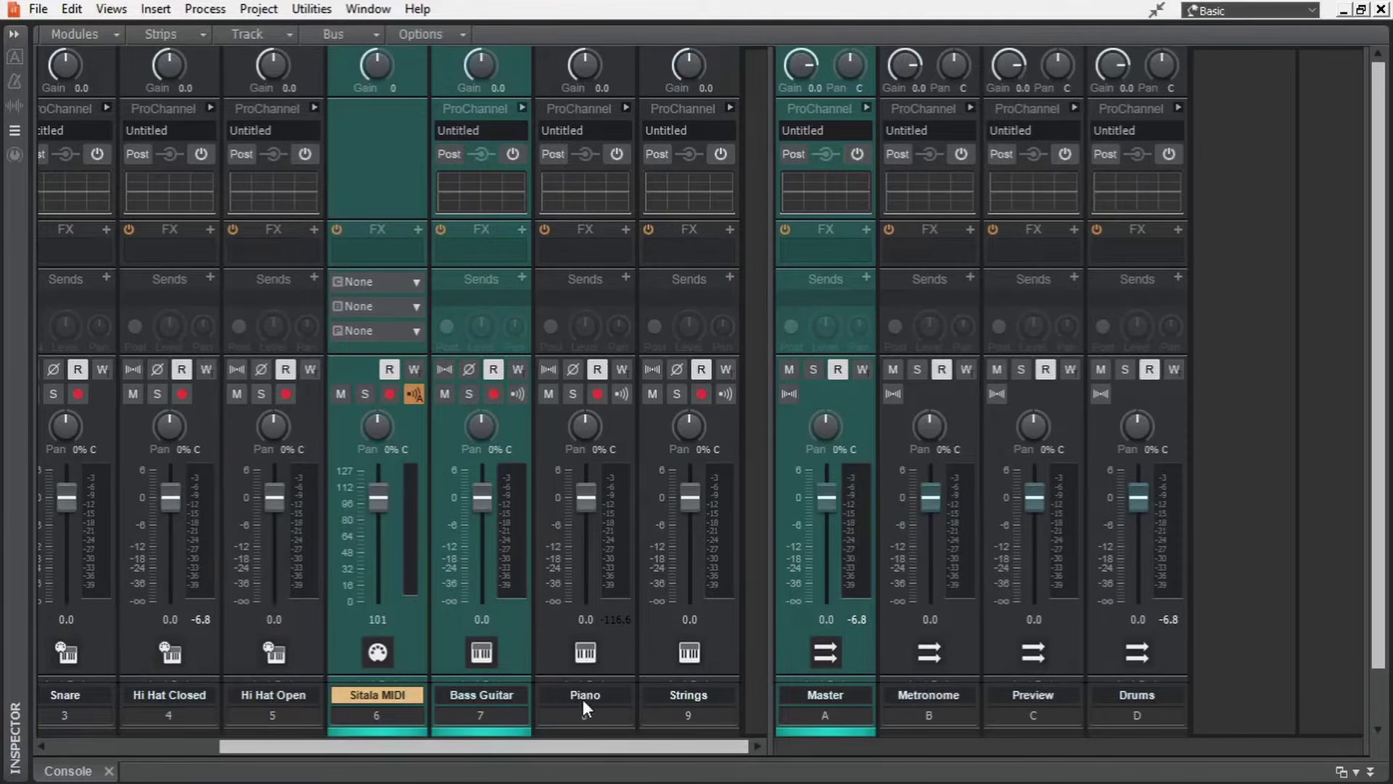
left_click(589, 732)
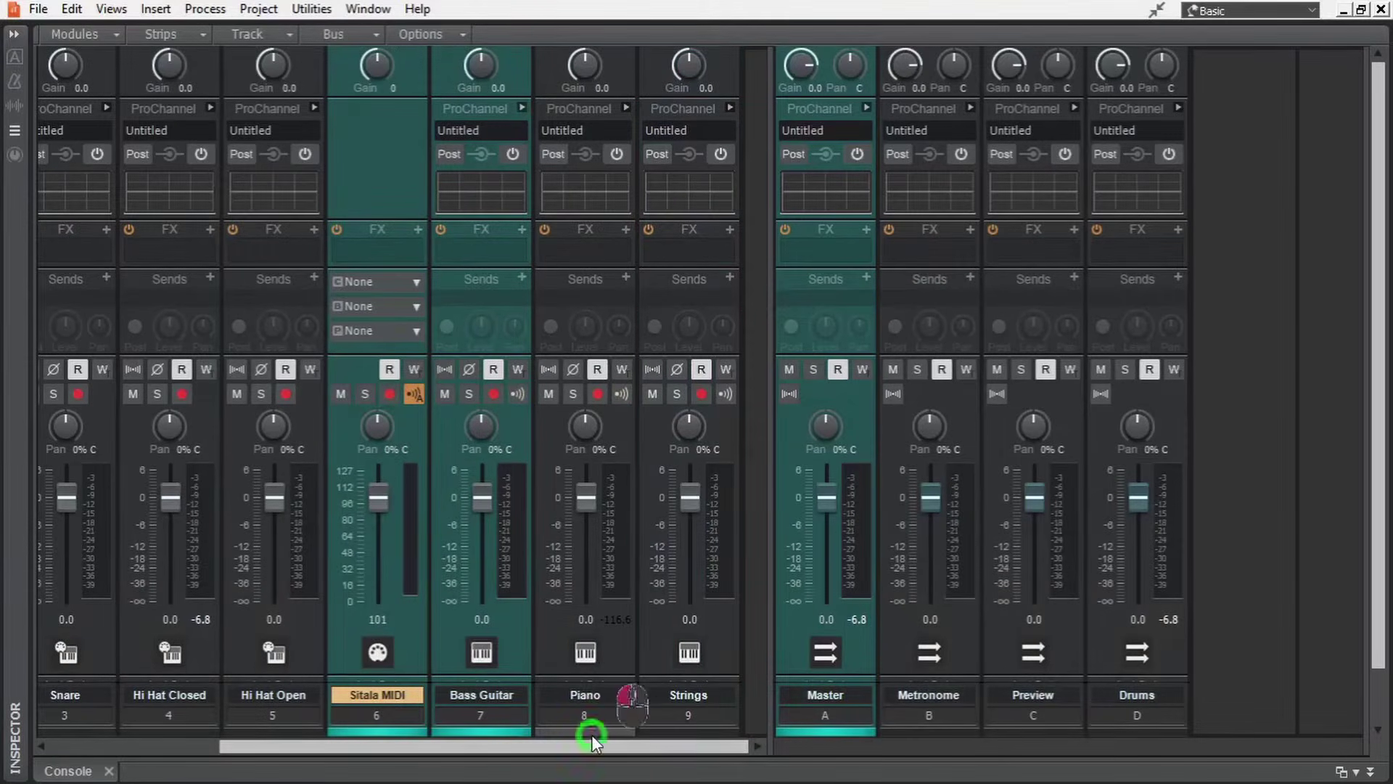
left_click(551, 754)
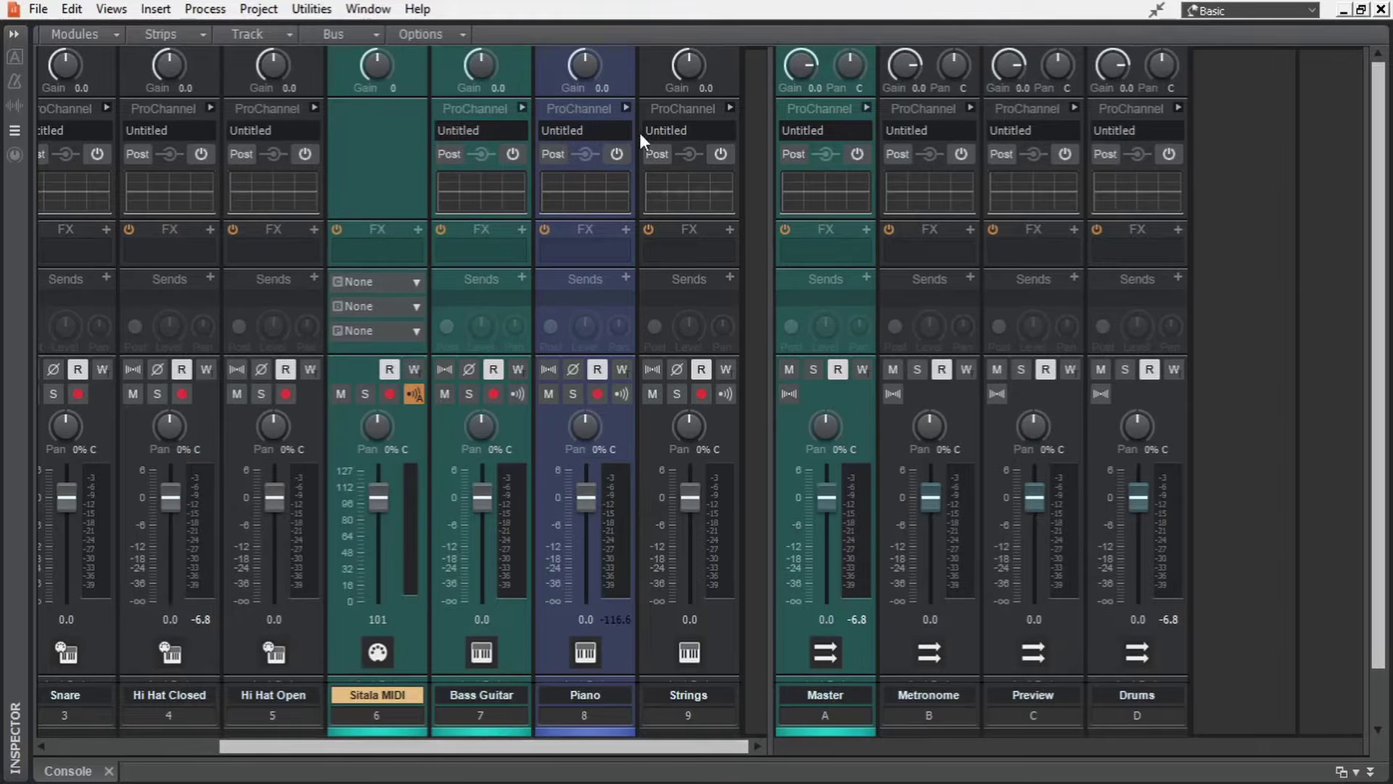
Expand the Piano channel's ProChannel and look through its compressor, EQ, tube and console modules.
left_click(625, 108)
left_click_drag(618, 751, 750, 739)
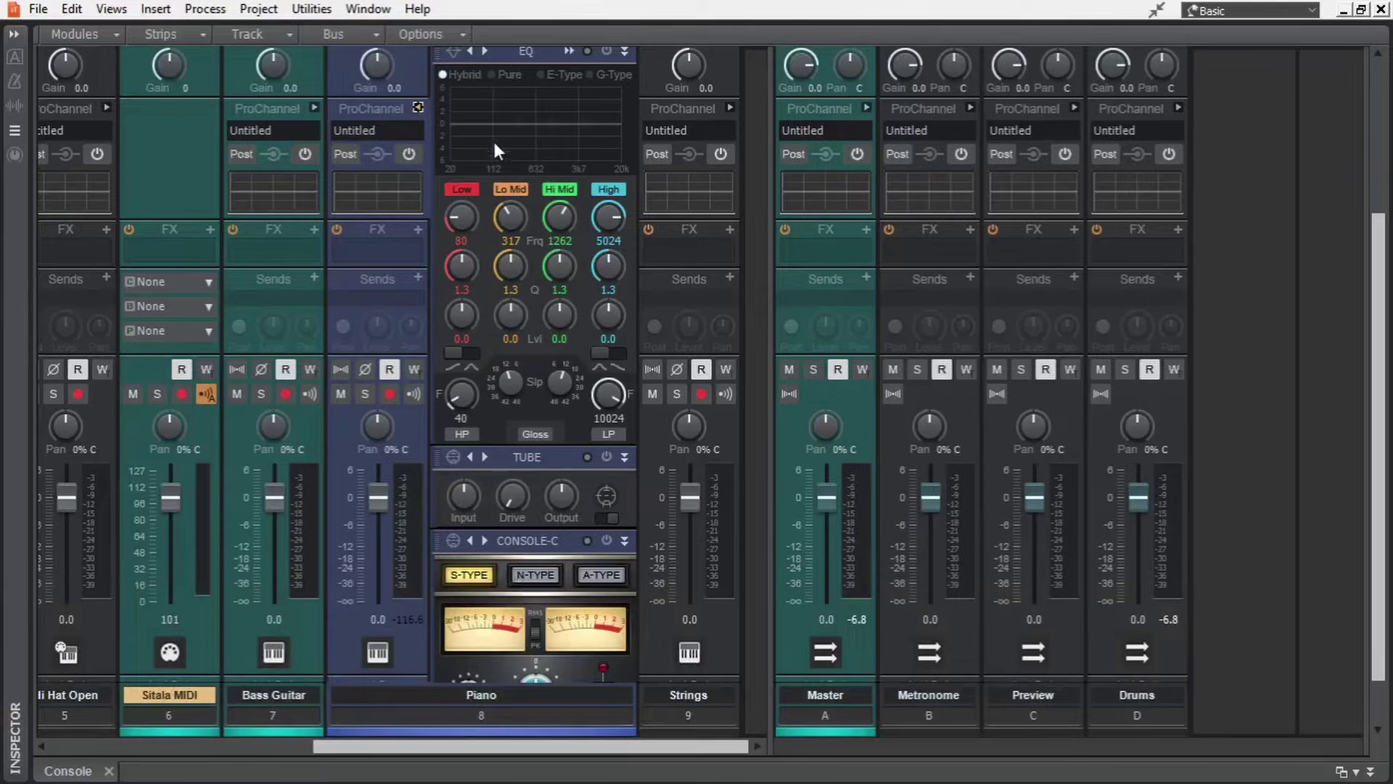
scroll(487, 251, "up", 3)
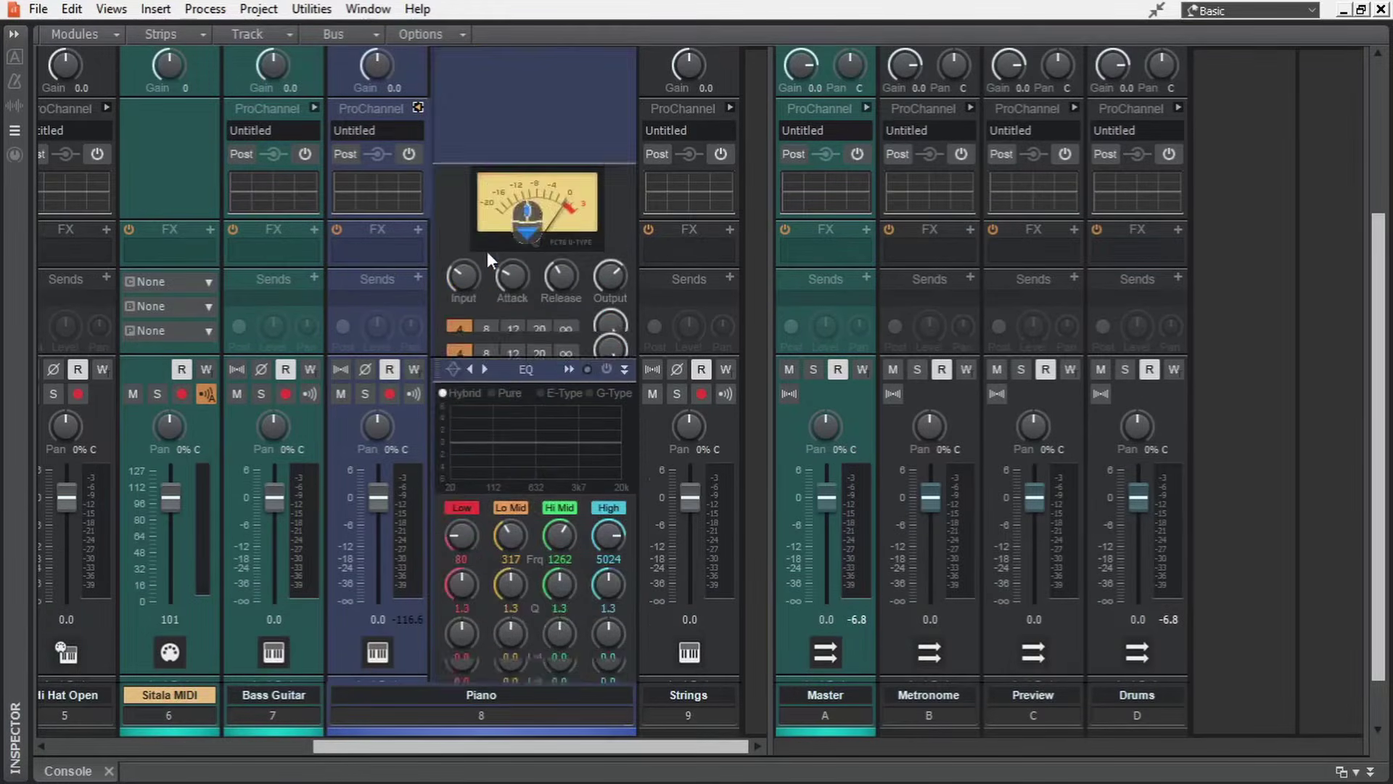
scroll(487, 251, "down", 3)
Collapse the Console-C, Tube, EQ and Compressor modules in the Piano channel's ProChannel.
left_click(625, 542)
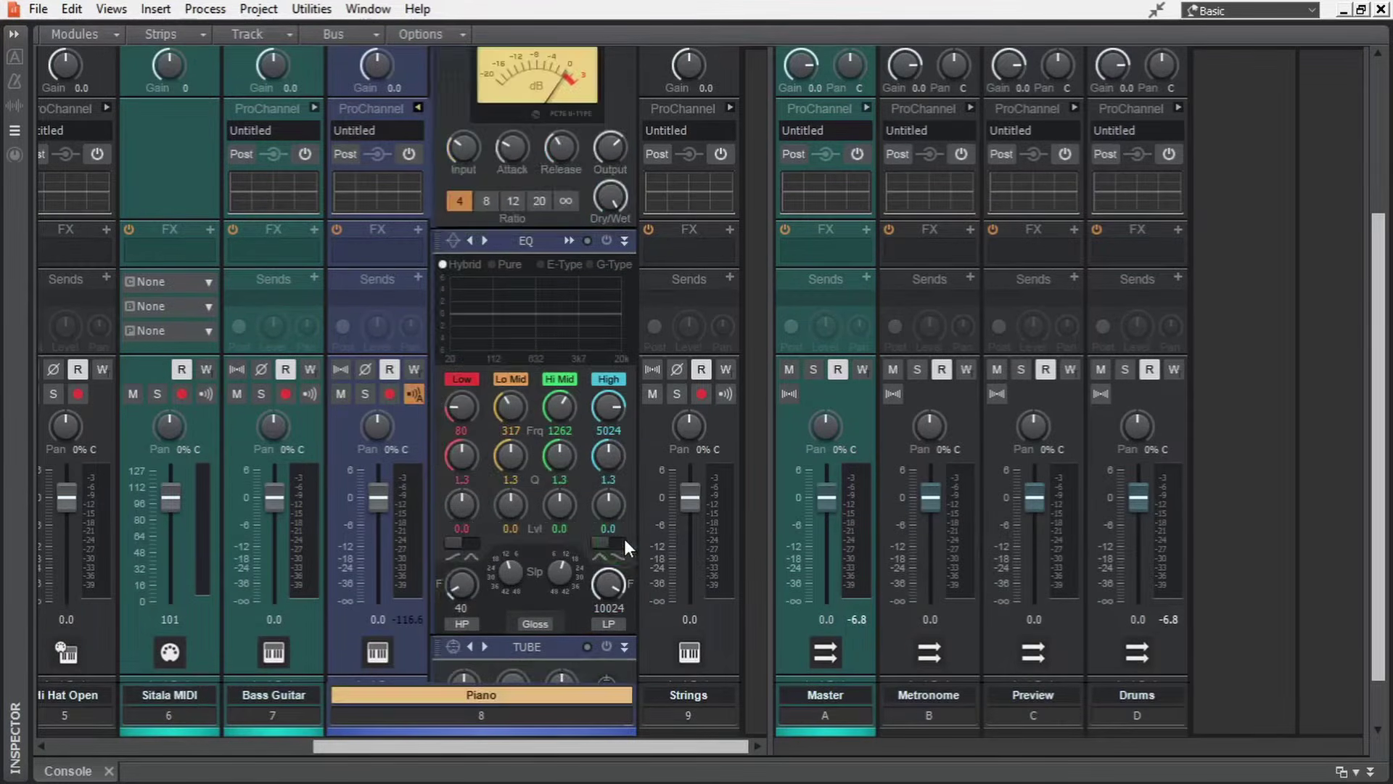
left_click(625, 647)
left_click(624, 297)
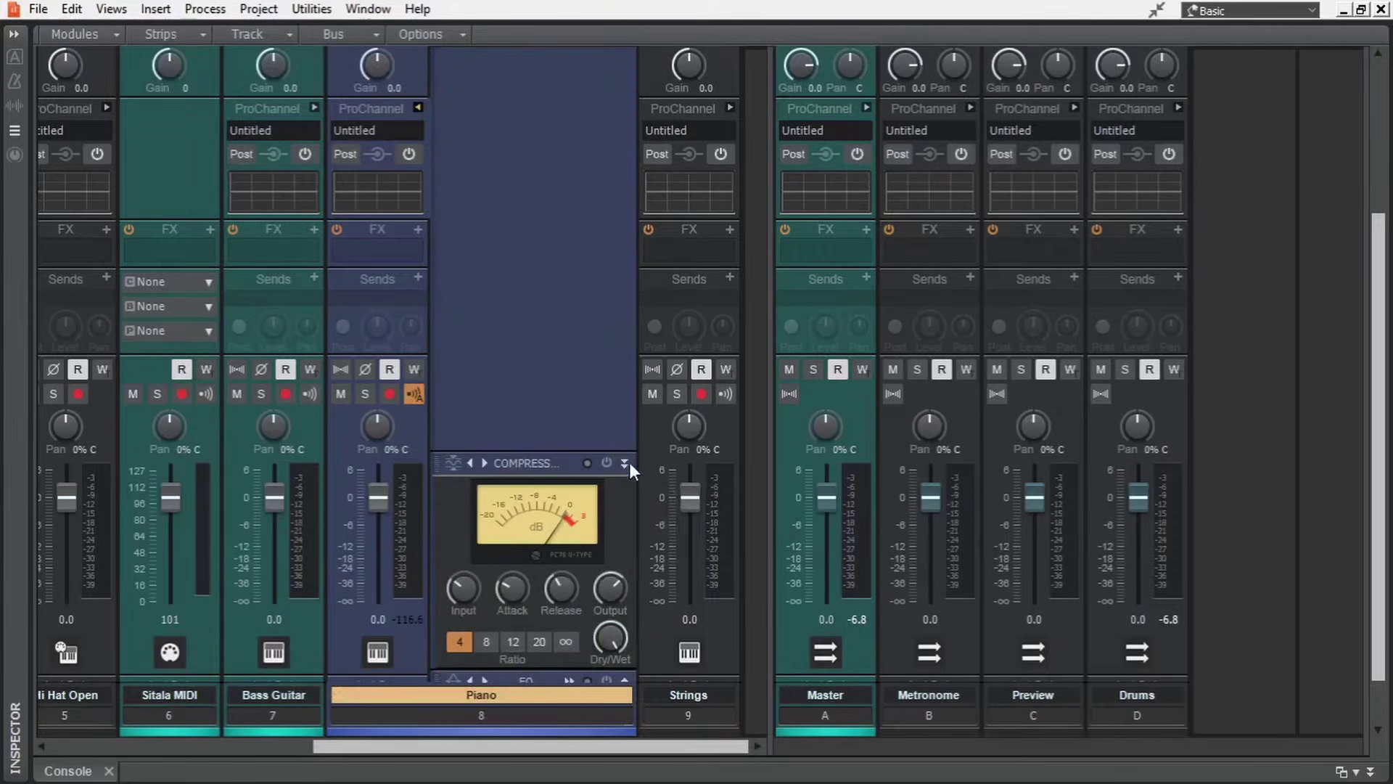
left_click(624, 464)
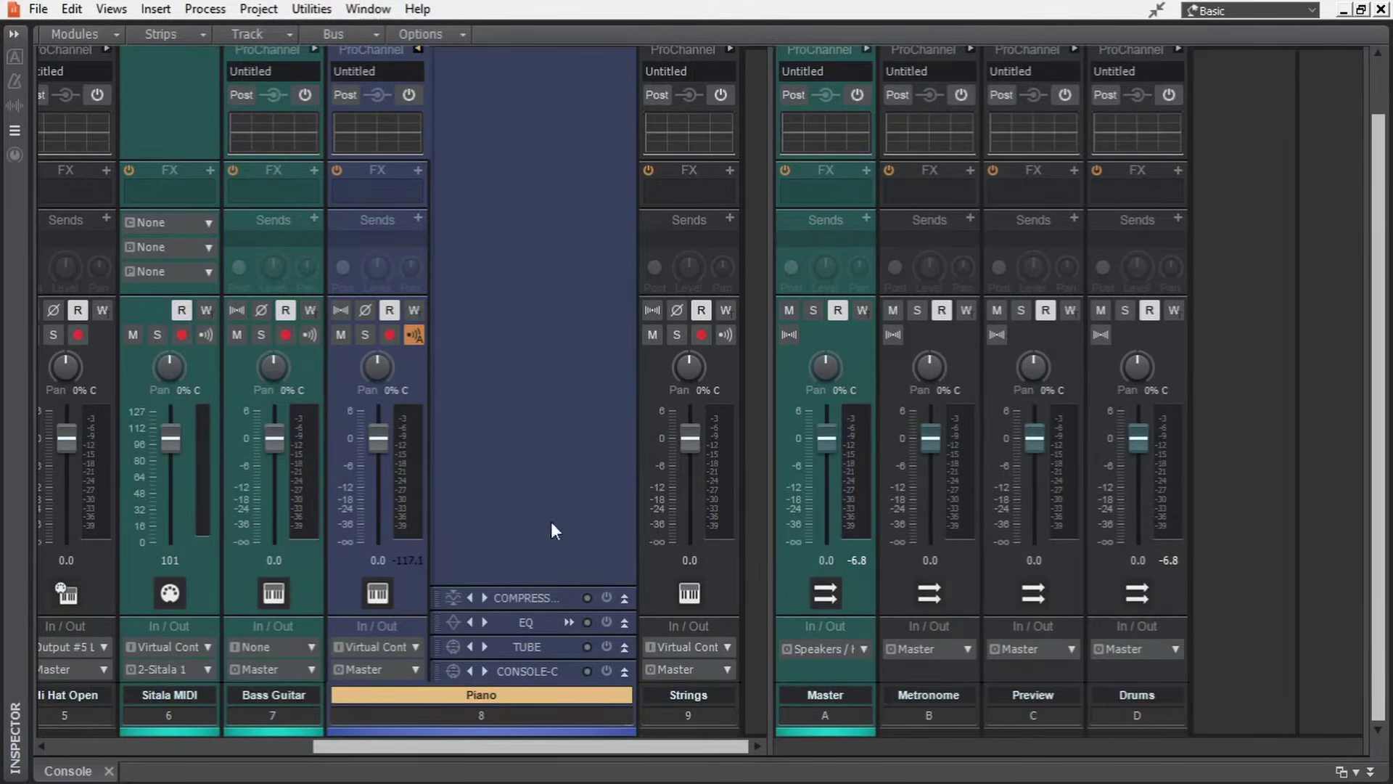
Expand the Piano channel's compressor module and load its Piano - 01 preset.
left_click(624, 598)
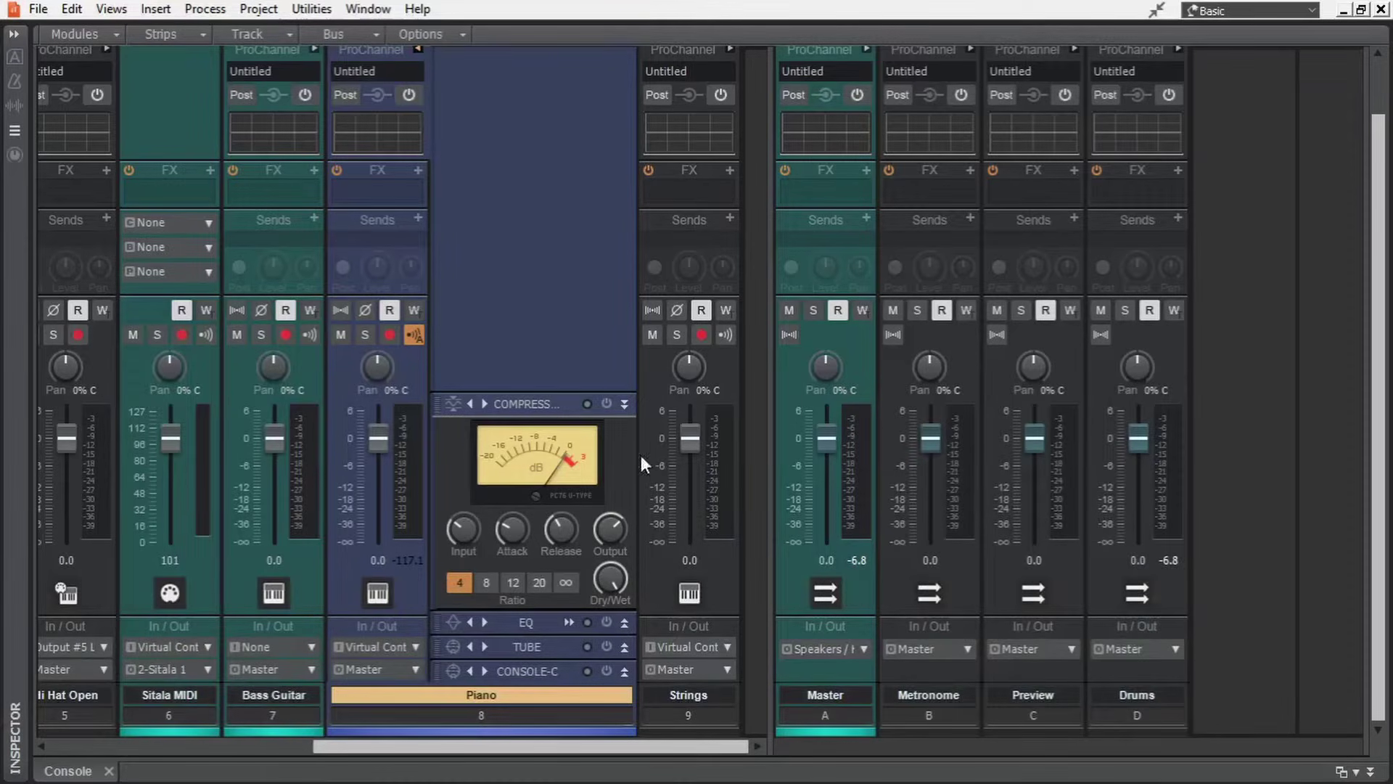
left_click(454, 403)
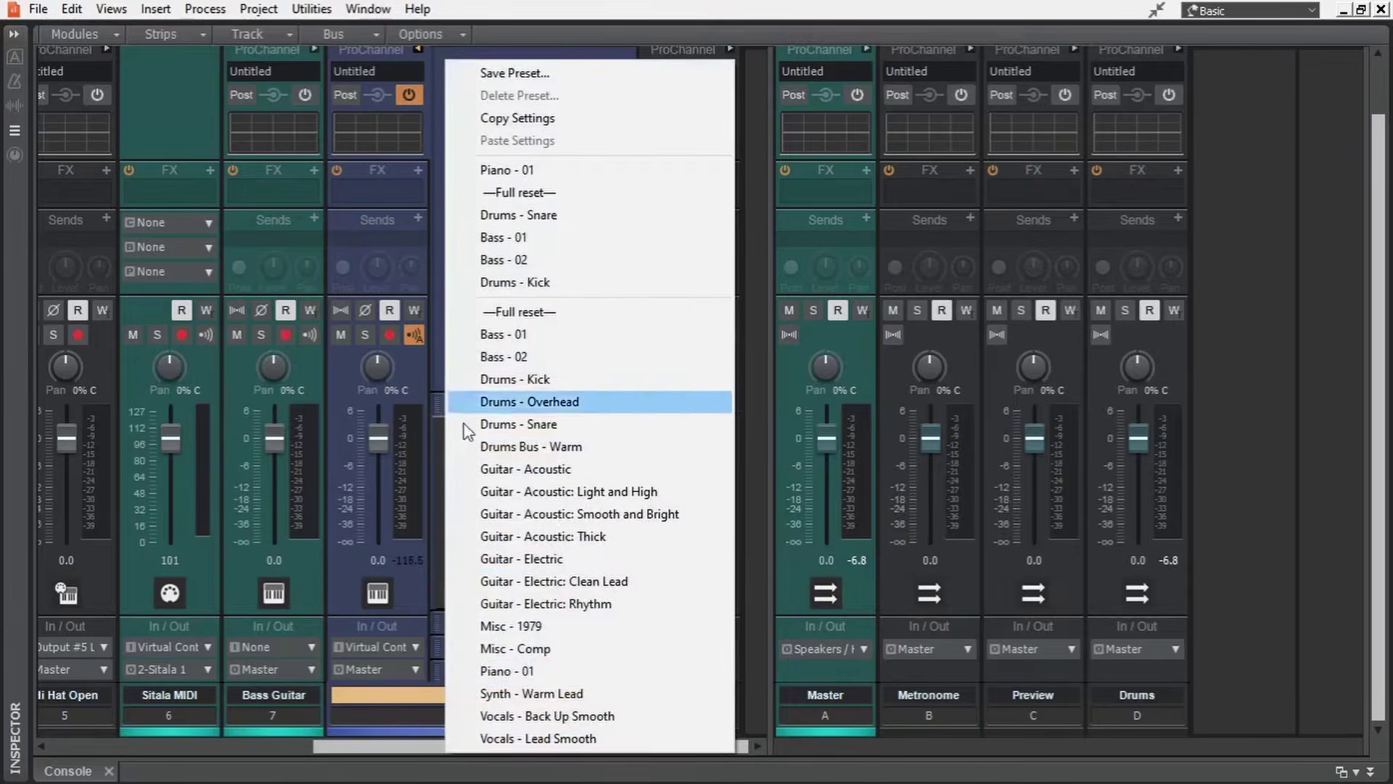
left_click(632, 674)
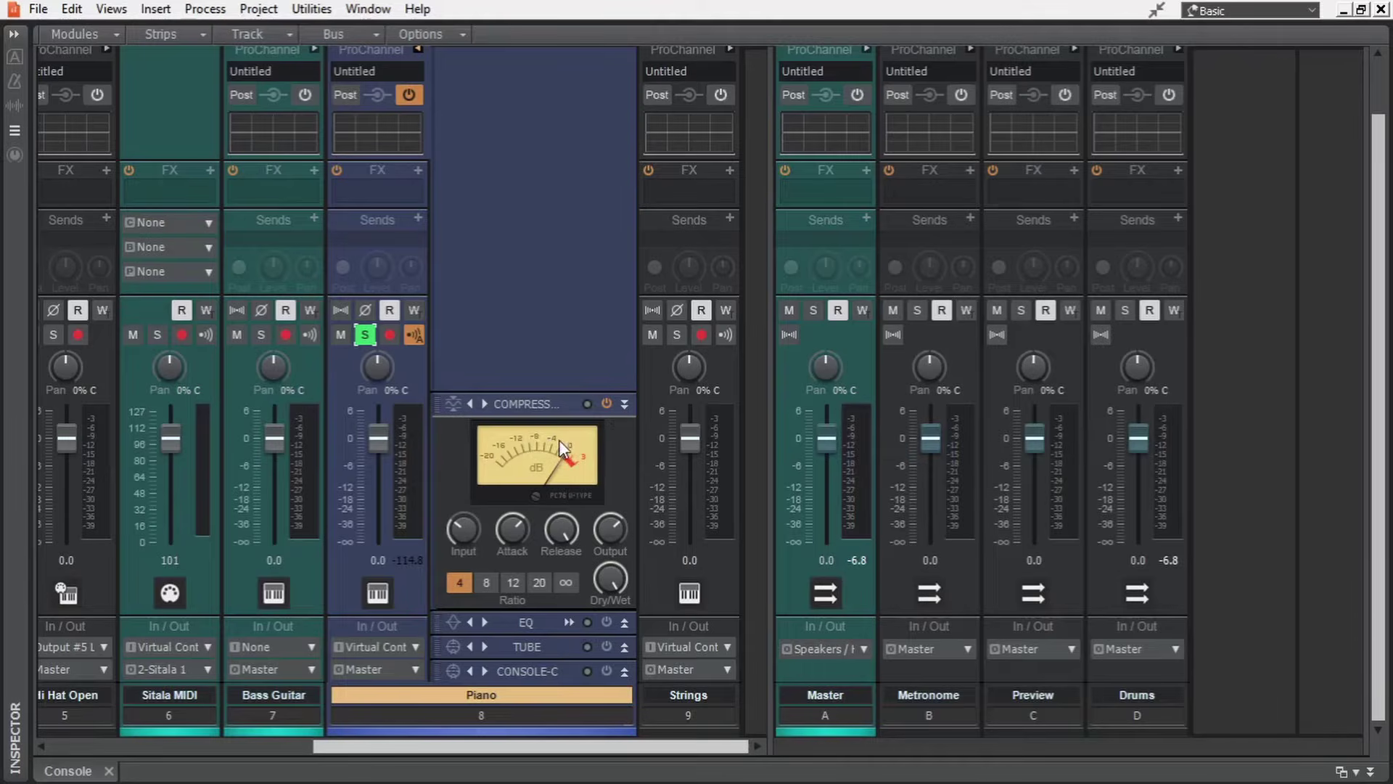
Play the soloed Piano channel while comparing the compressor on and off, and leave the module switched off and collapsed.
key("space")
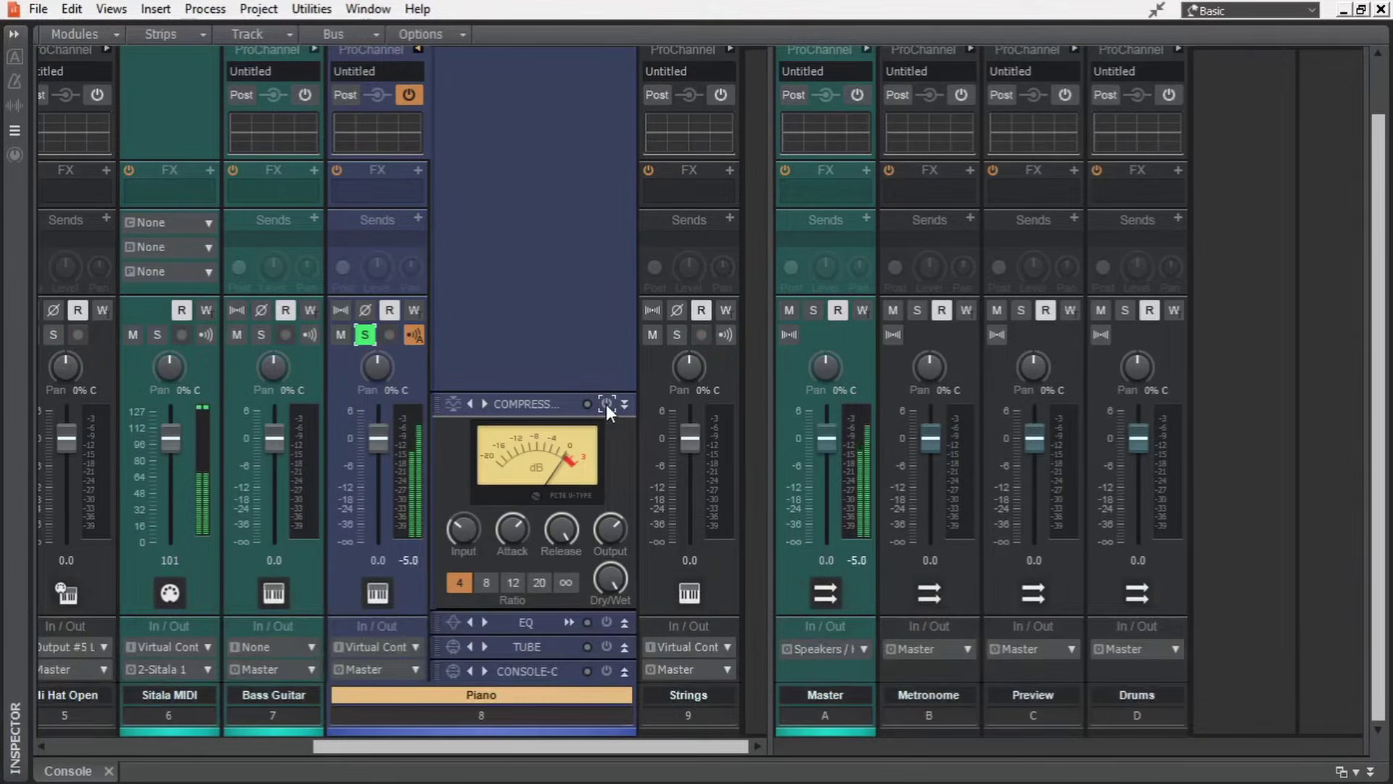
left_click(607, 403)
key("space")
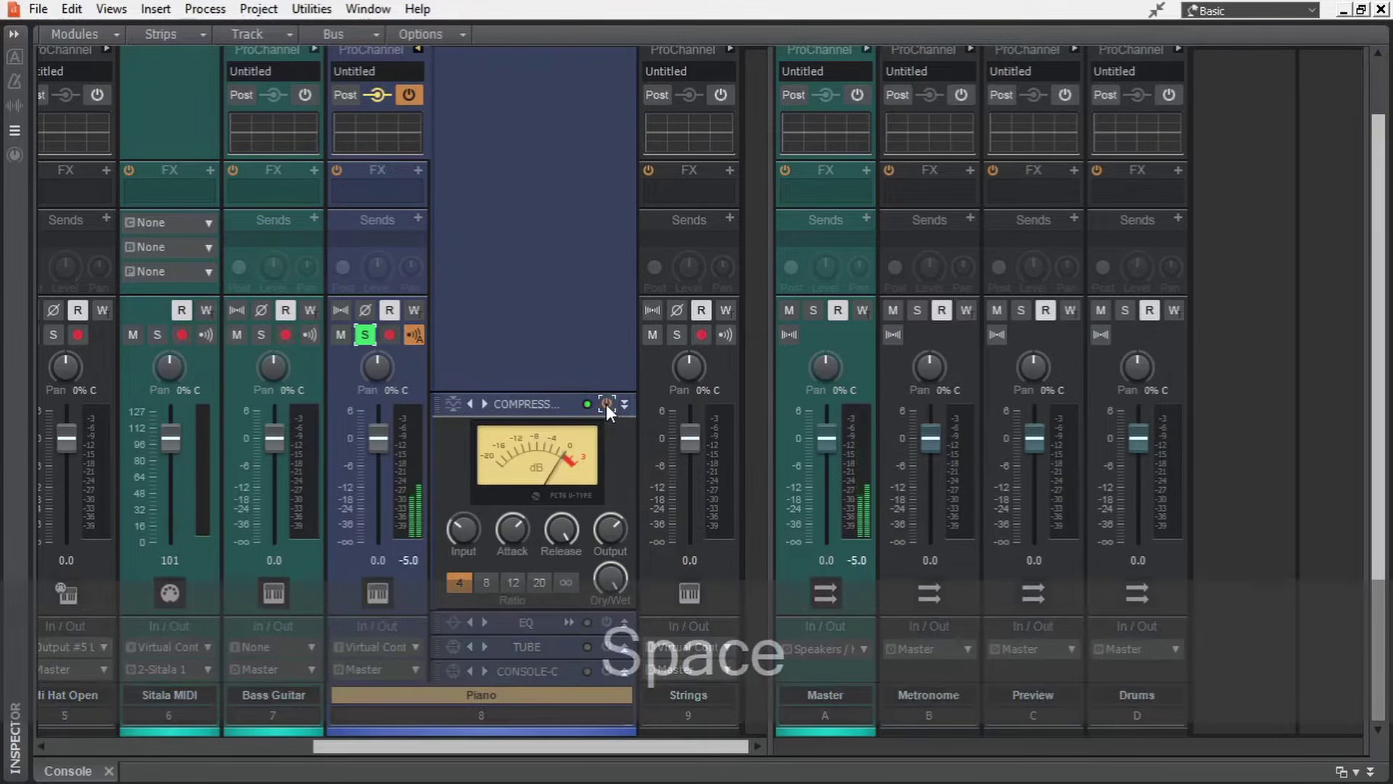
left_click(607, 403)
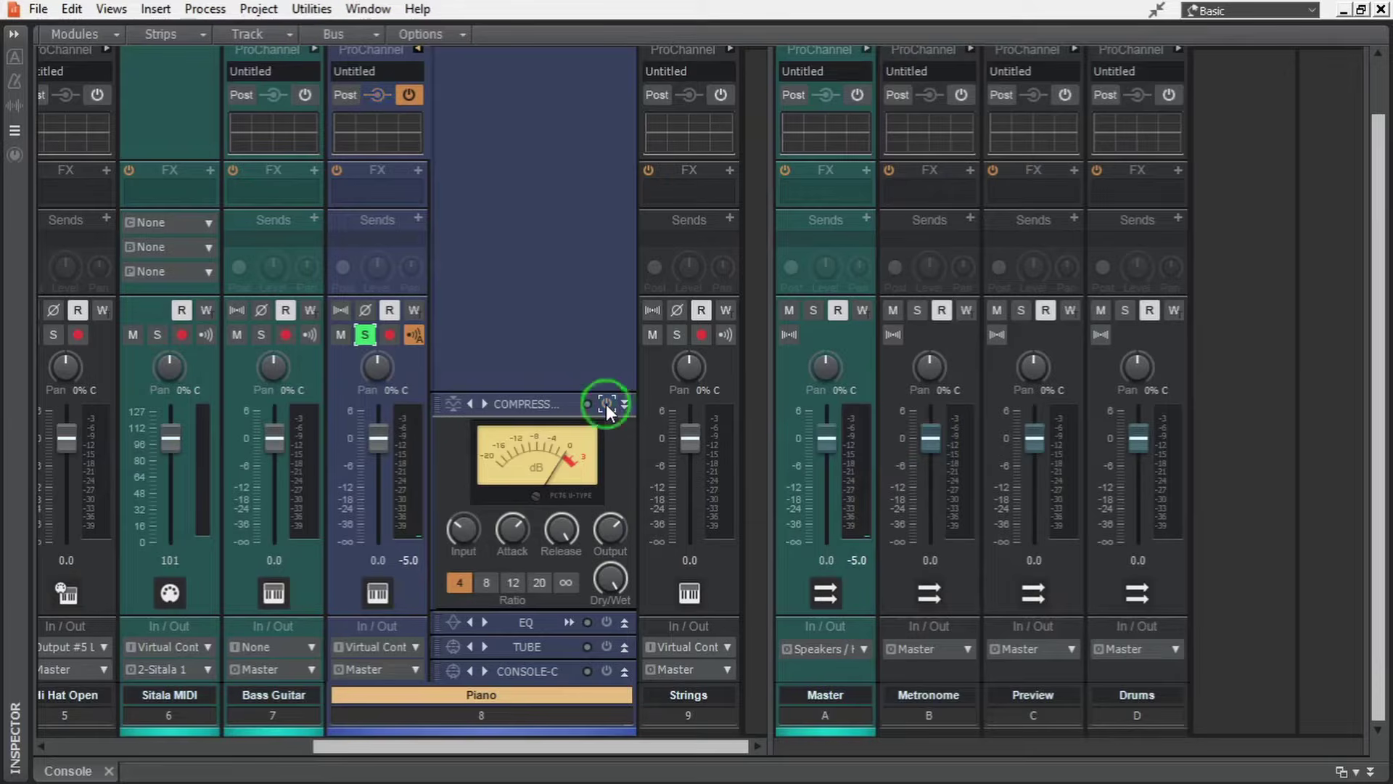
left_click(624, 404)
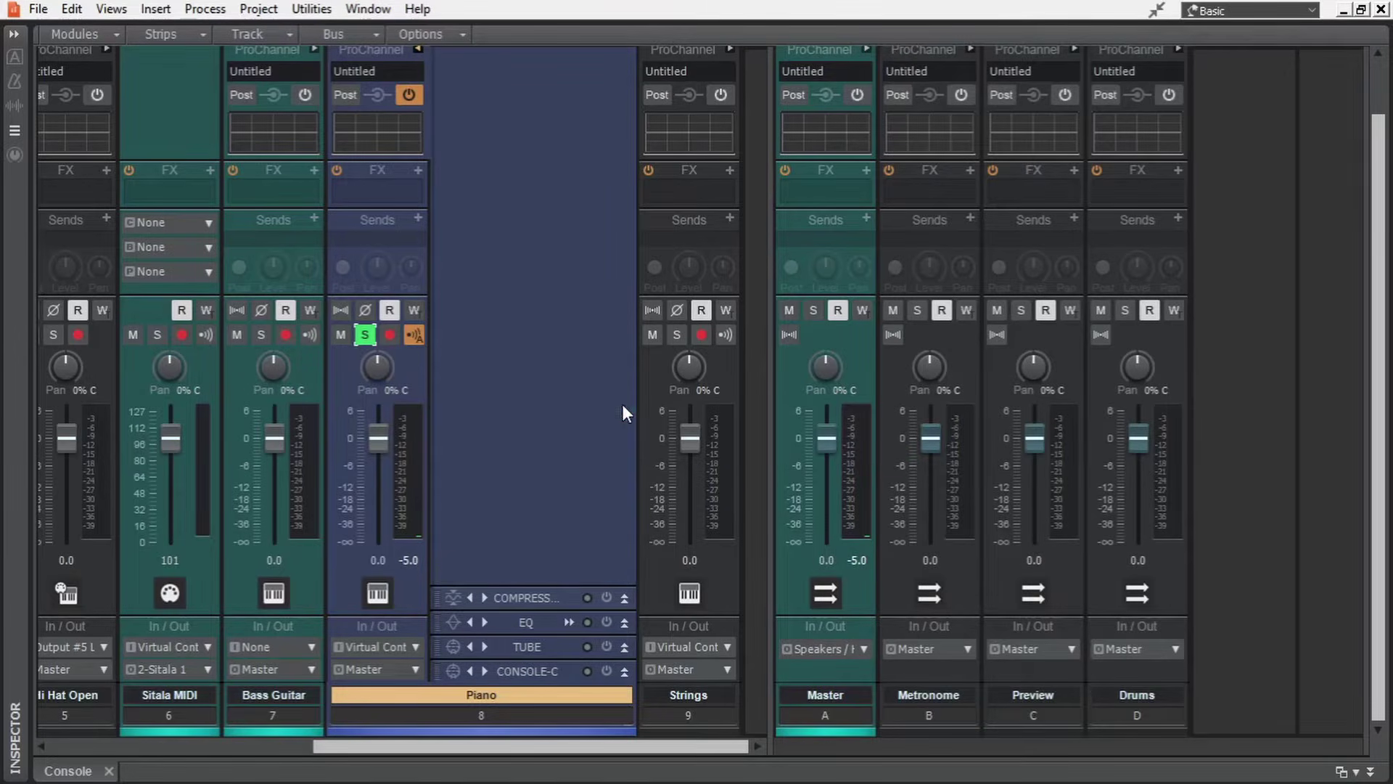
Expand the Piano channel's EQ module and open its QuadCurve Equalizer editor.
left_click(625, 623)
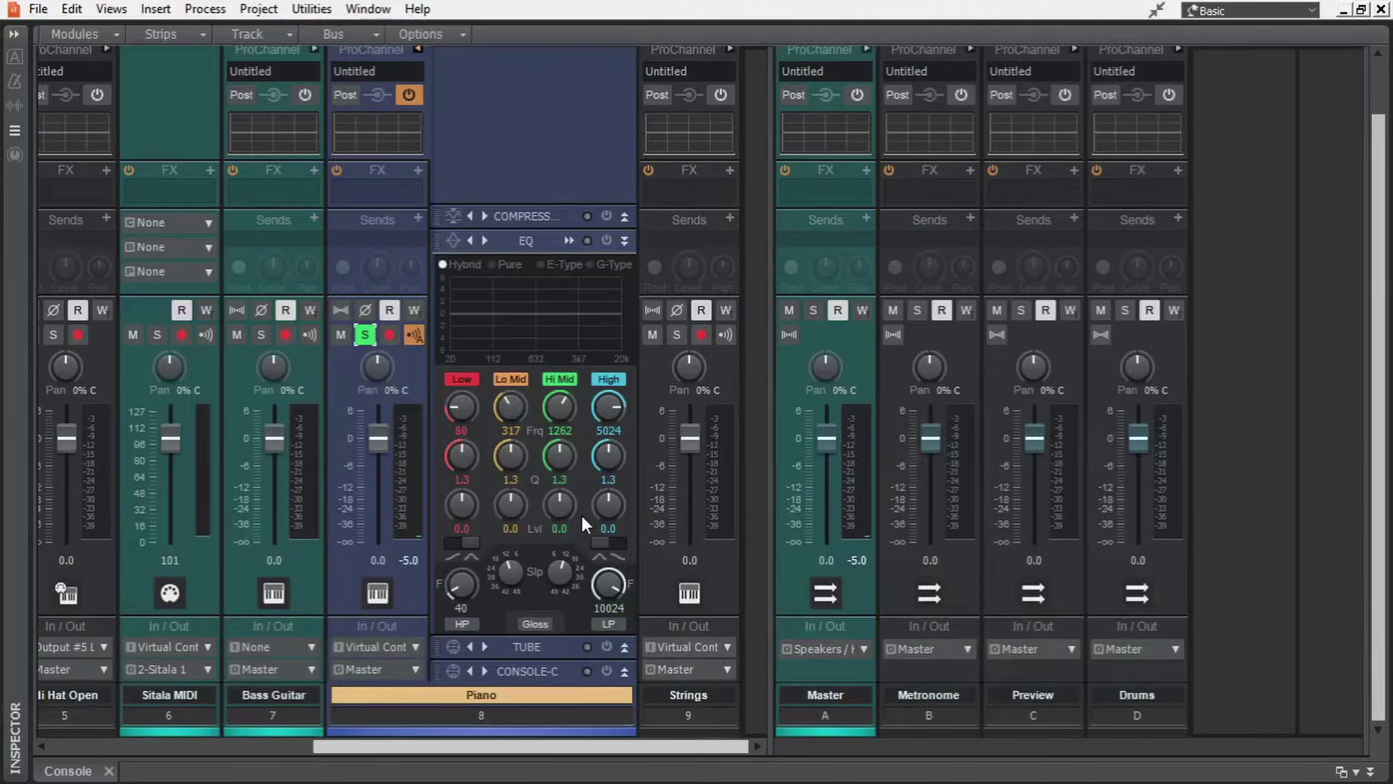
mouse_move(535, 315)
left_click(570, 242)
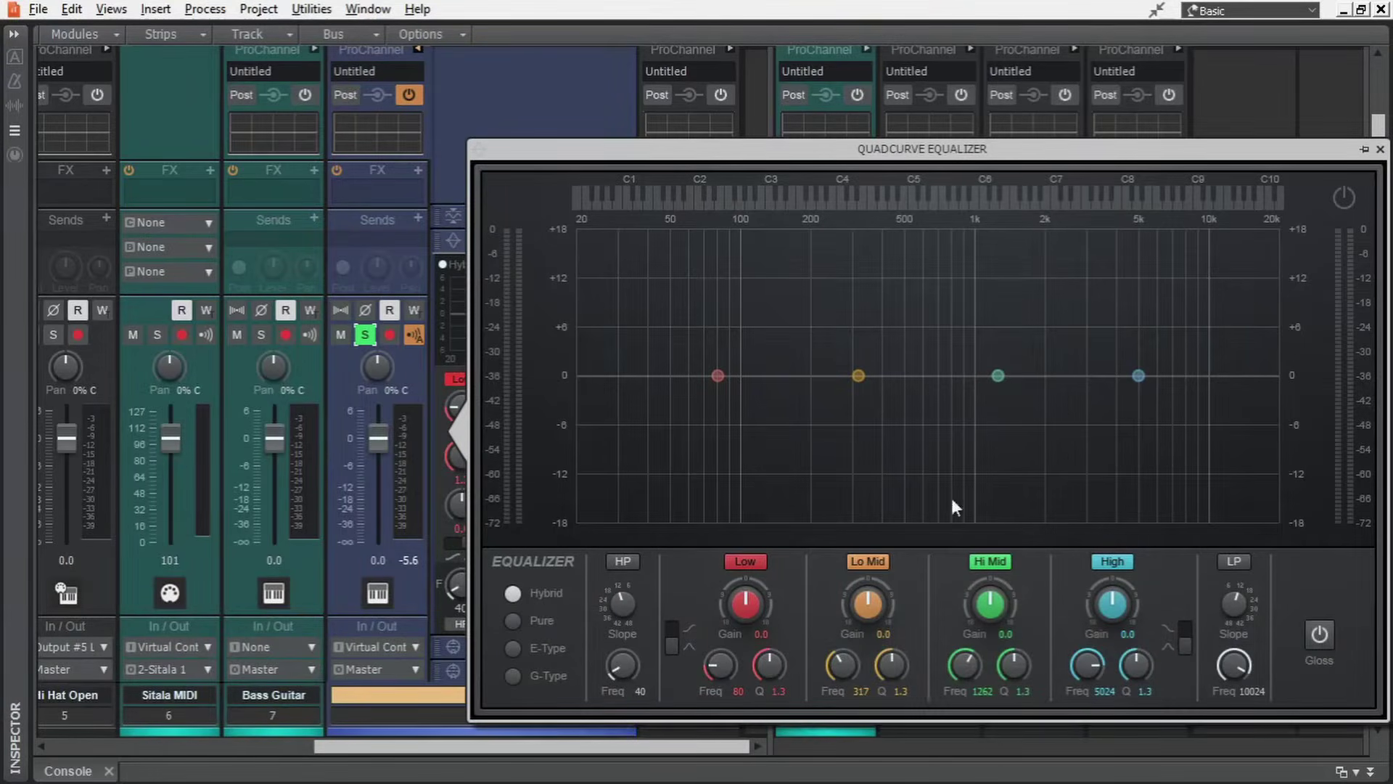
Shape the EQ's Hi Mid band during playback, ending at about -1.4 dB gain, 1220 Hz and a Q of 0.1.
left_click_drag(993, 603, 965, 659)
left_click_drag(1017, 662, 1017, 681)
key("space")
left_click_drag(1027, 442, 926, 503)
left_click_drag(1013, 664, 1013, 682)
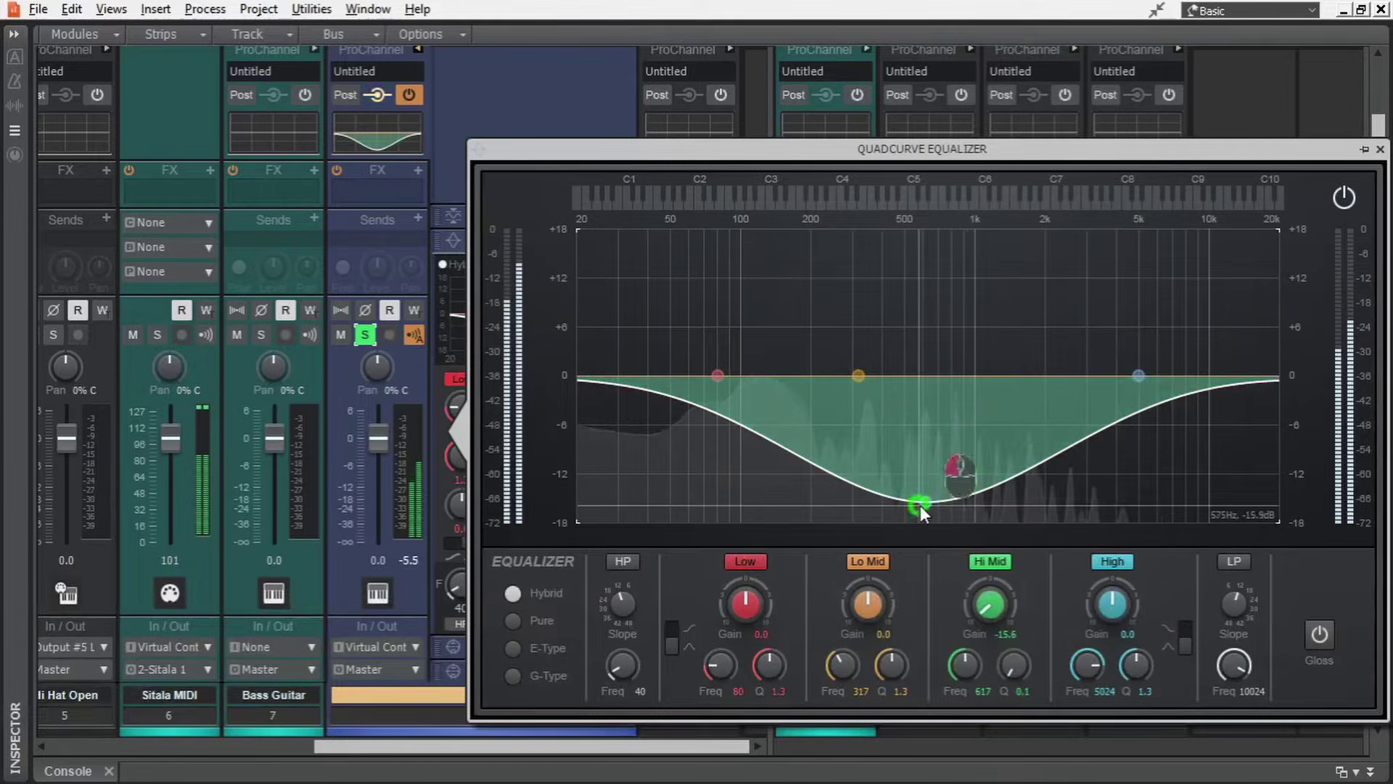
left_click_drag(927, 502, 995, 387)
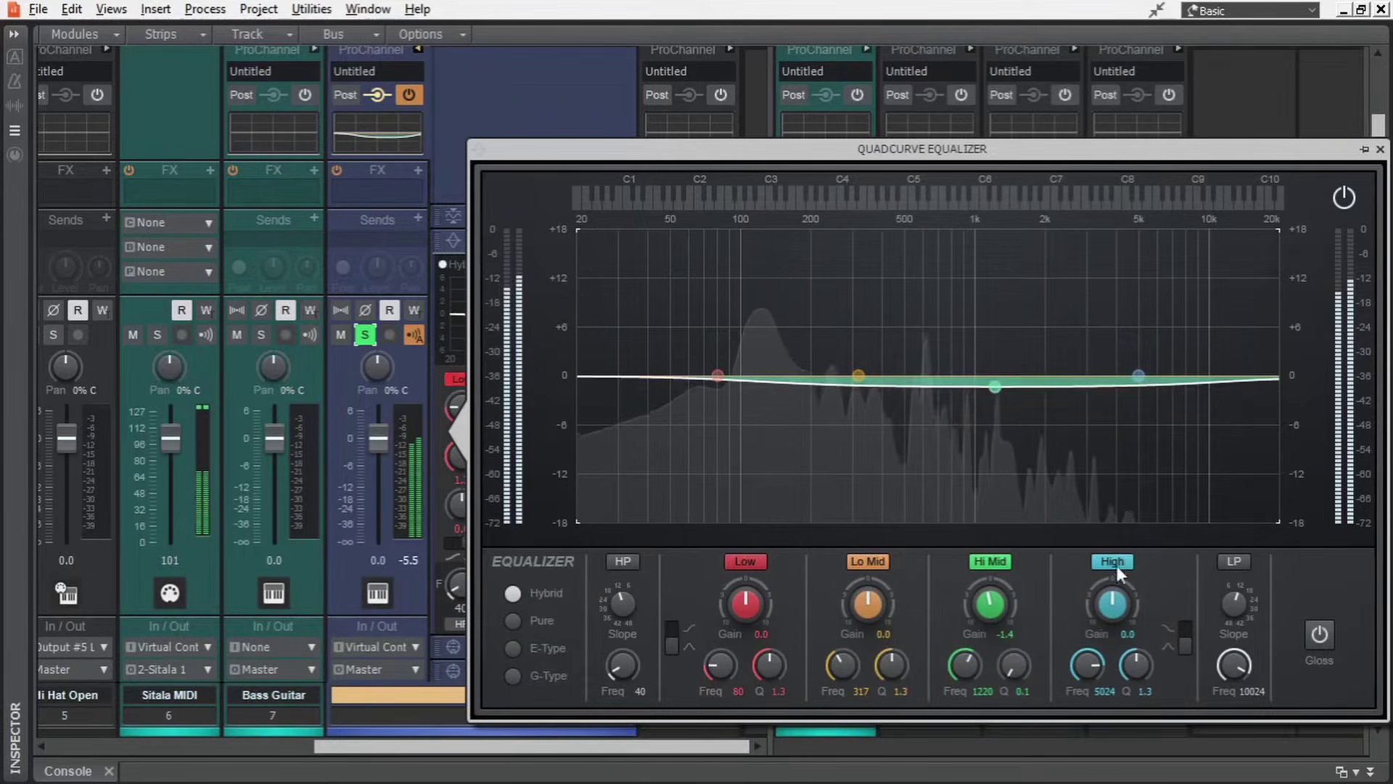
Turn the EQ's High band into a shelf at about 7.8 dB, 5672 Hz and Q 0.7, and compare it off and on.
left_click_drag(1115, 607, 1115, 573)
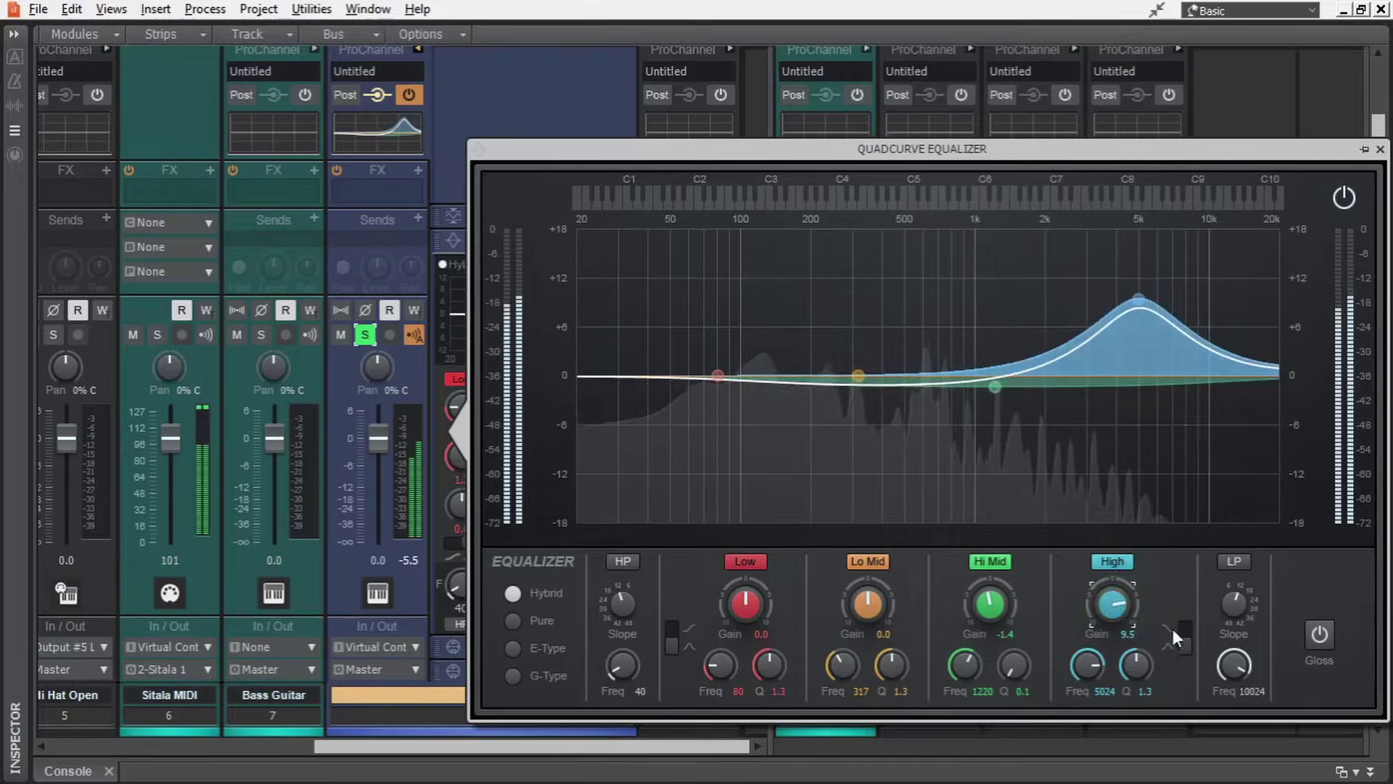
left_click(1172, 629)
left_click_drag(1130, 660, 1092, 658)
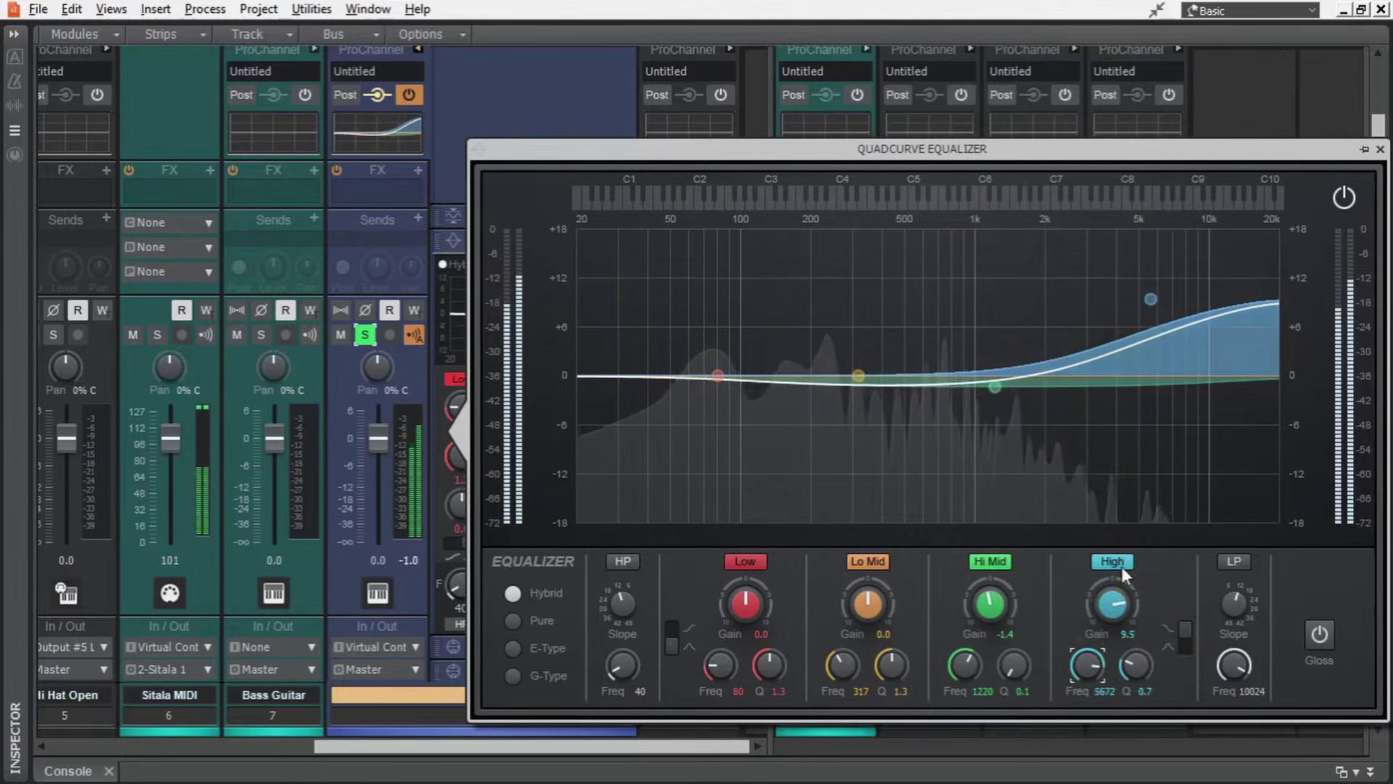
mouse_move(1115, 604)
left_mouse_down()
mouse_move(1115, 631)
mouse_move(1120, 581)
left_mouse_up()
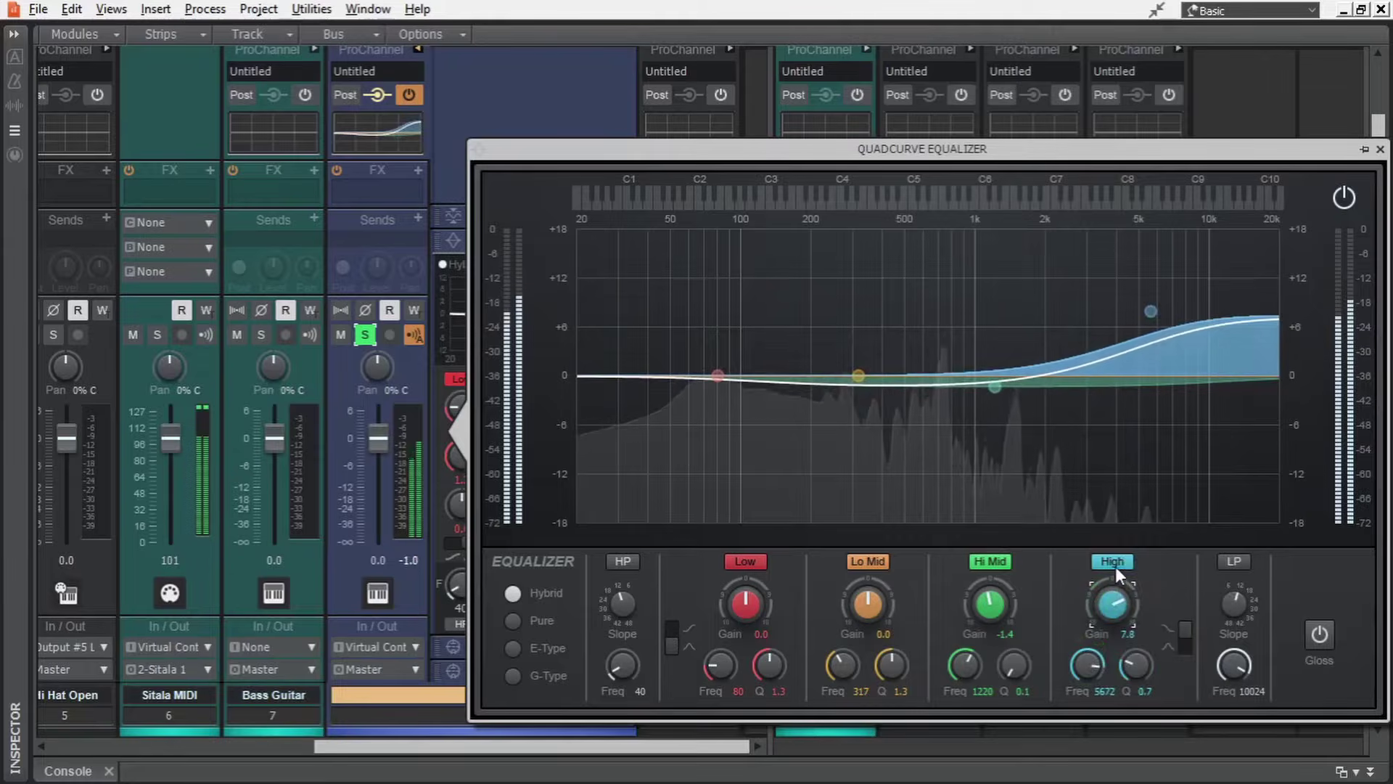
left_click(1116, 566)
left_click(1117, 567)
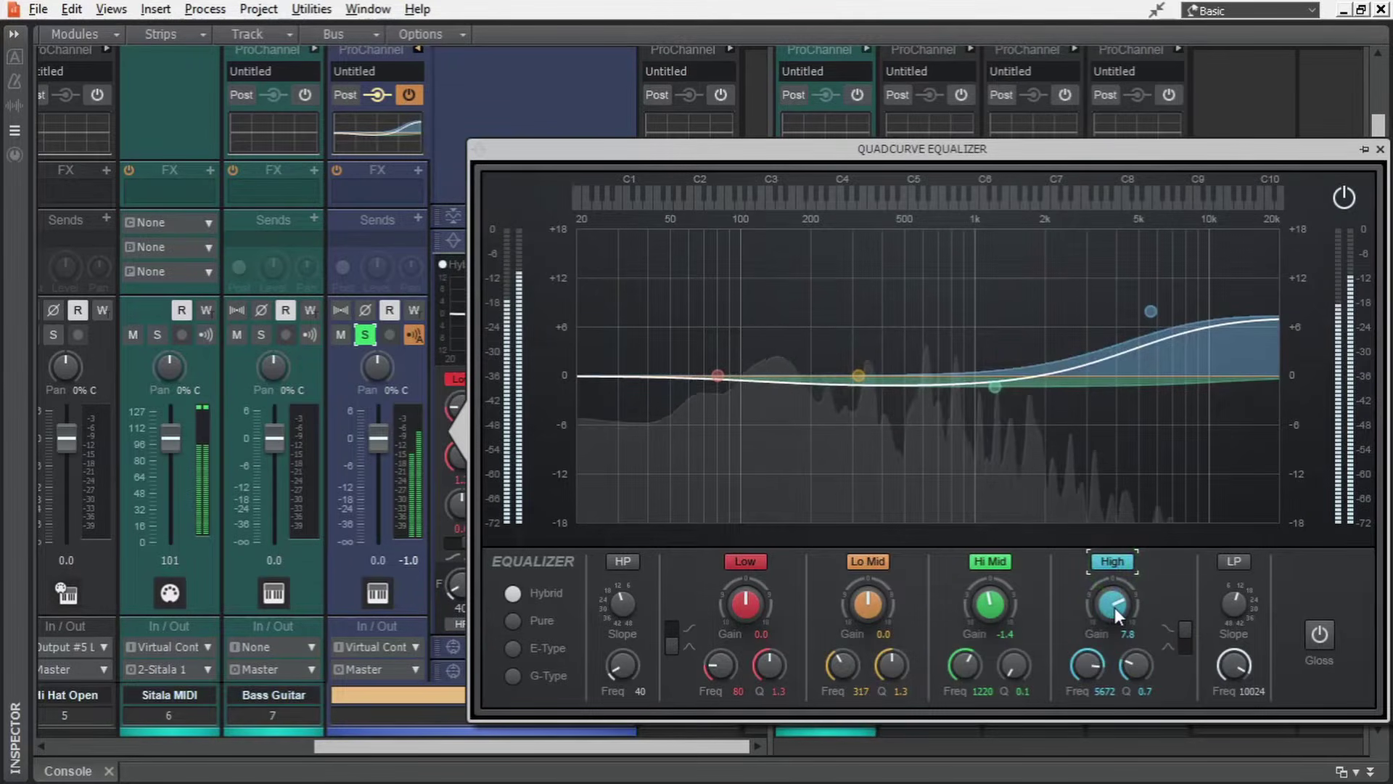
Stop playback and reset the High band's gain and the Hi Mid band's gain, frequency and Q to their defaults.
key("space")
double_click(1115, 607)
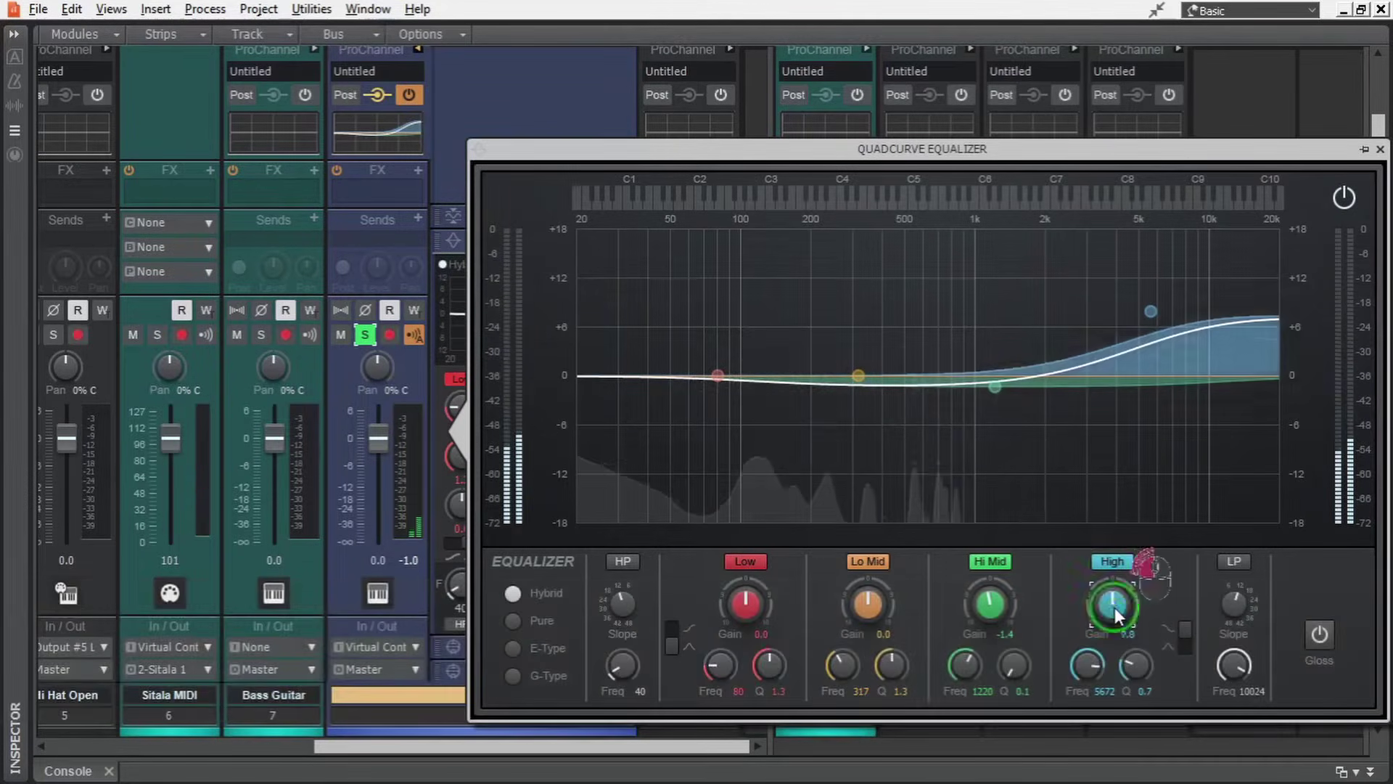
double_click(992, 605)
double_click(966, 665)
double_click(1013, 663)
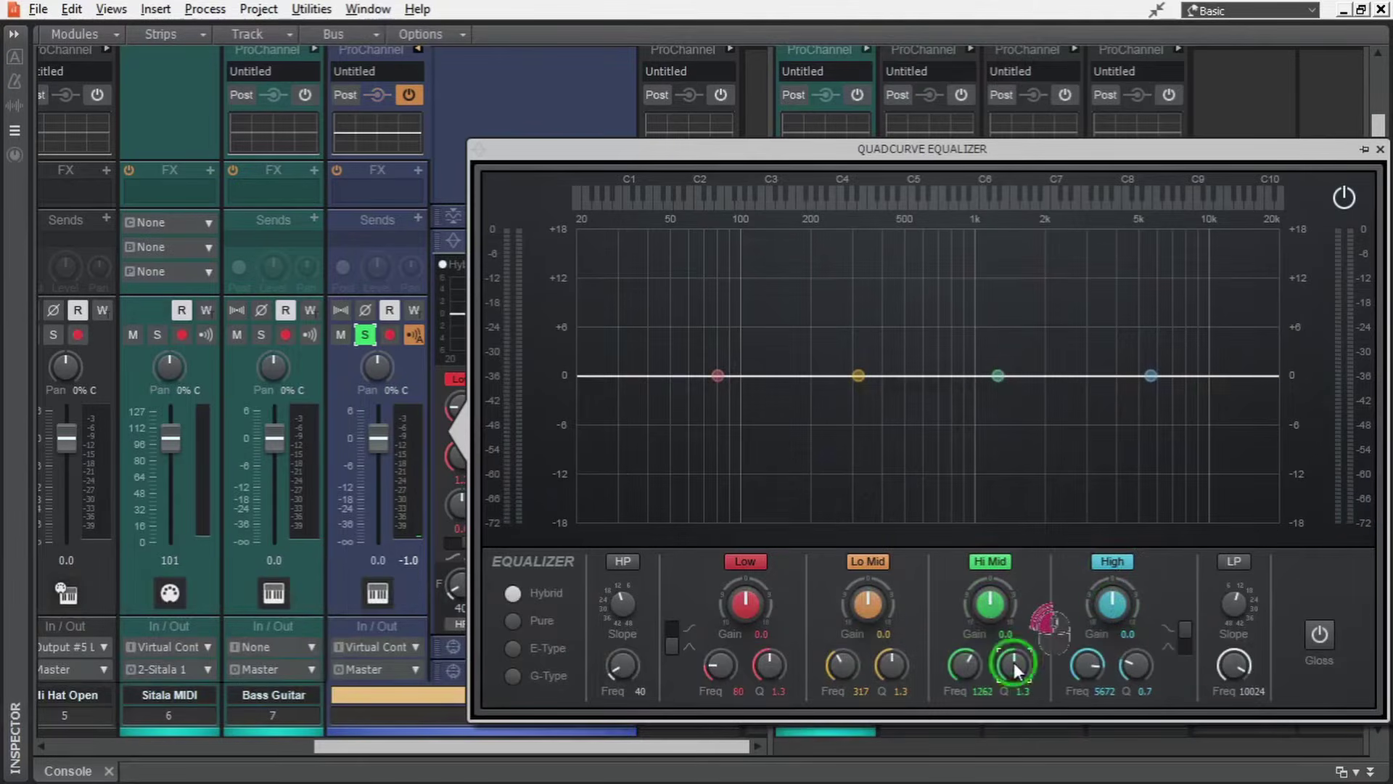
Reset the High band's frequency and Q to their defaults, and cut the band to about -6.8 dB at 5598 Hz.
double_click(1087, 663)
double_click(1135, 664)
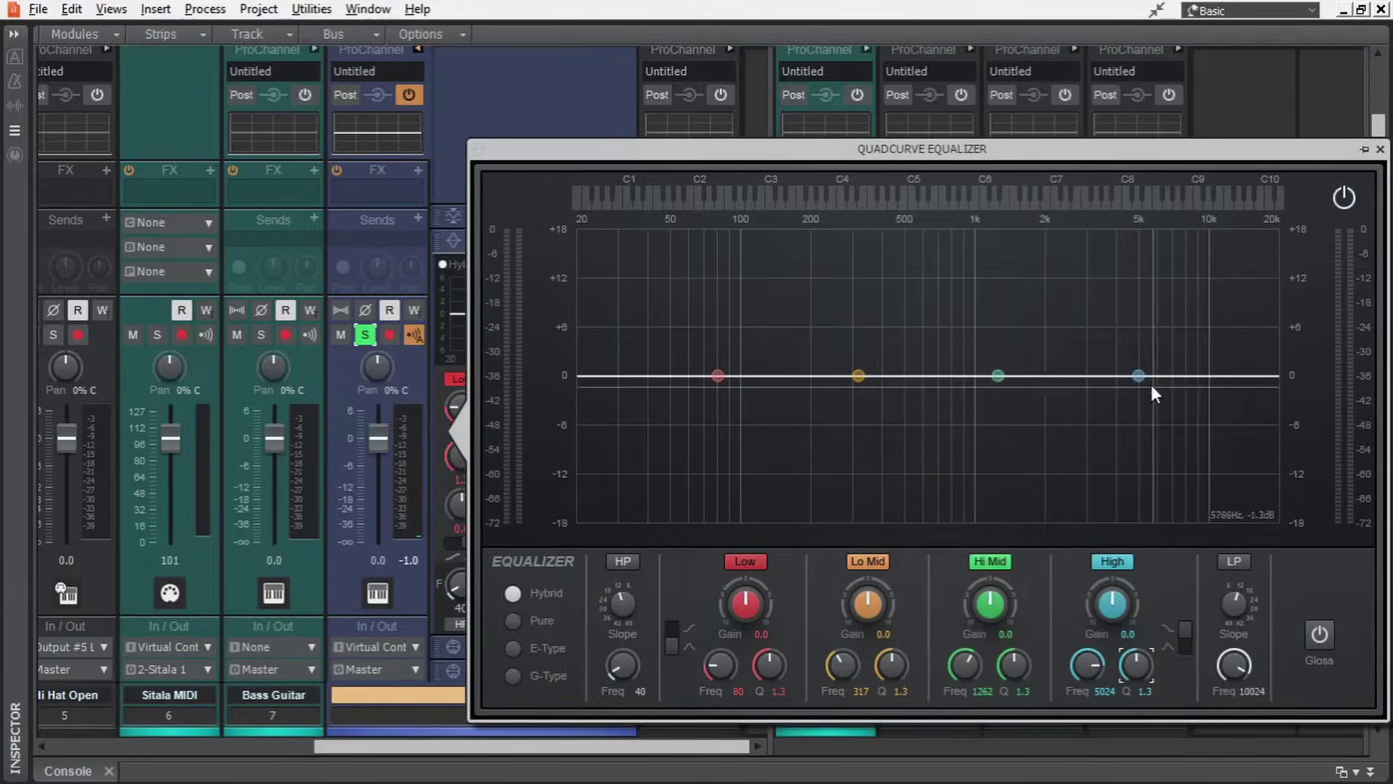
left_click_drag(1139, 375, 1153, 434)
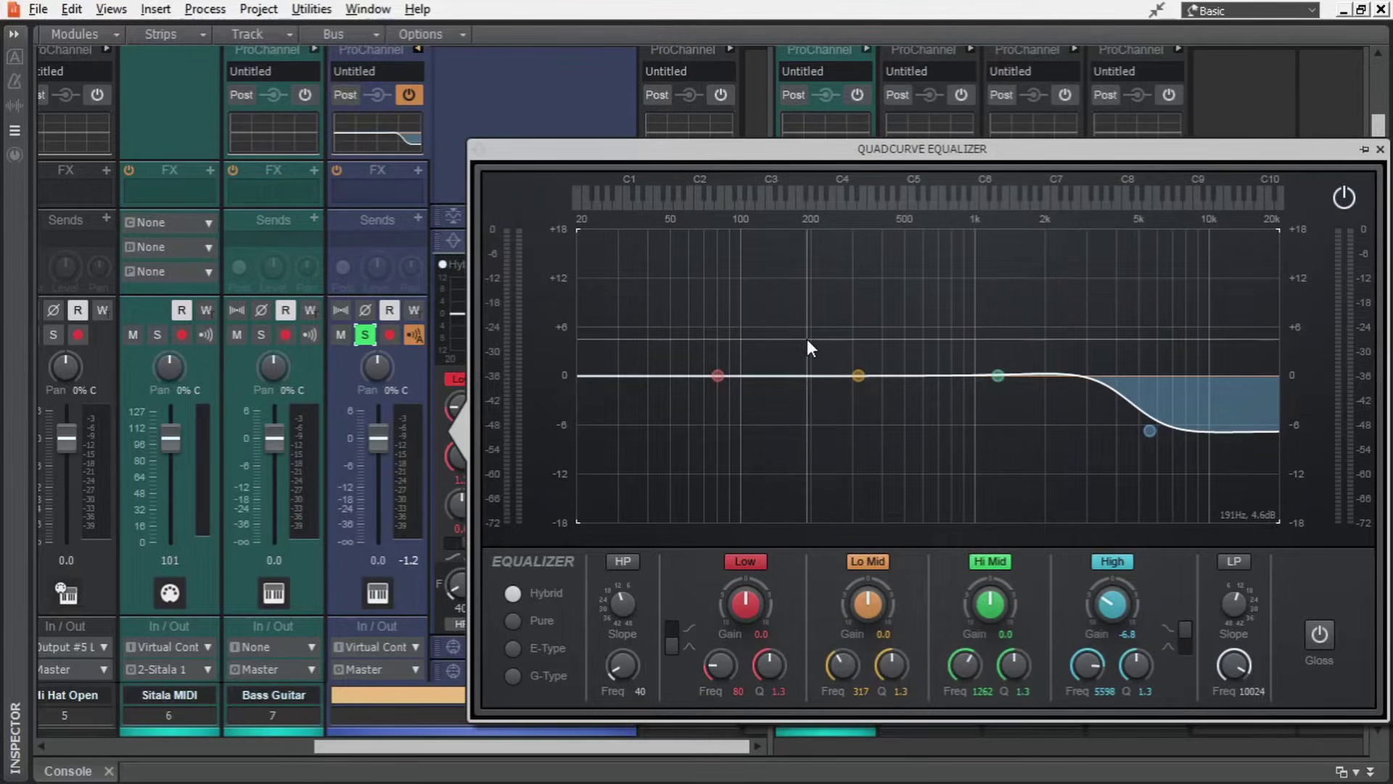
Play the piano, switch the EQ's High band off while listening, and stop playback.
key("space")
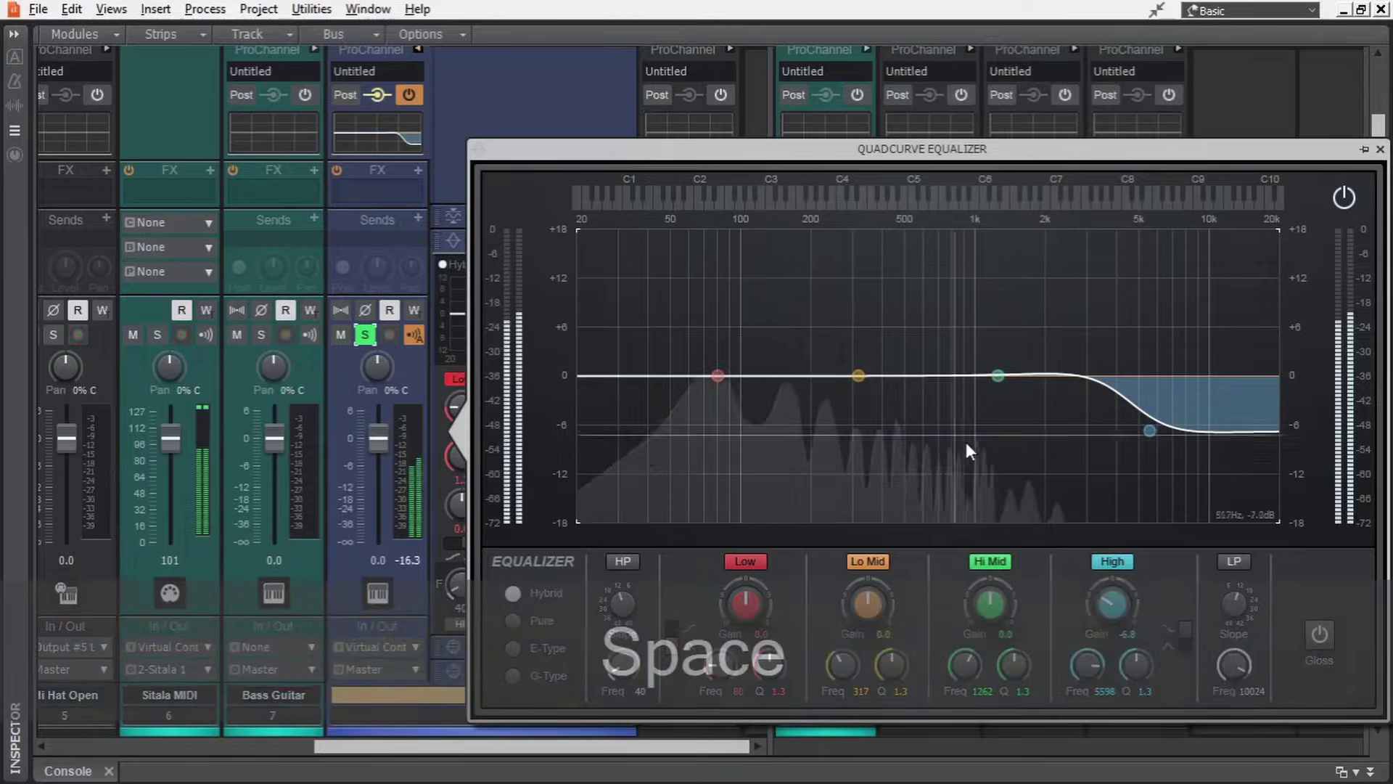
left_click(1108, 560)
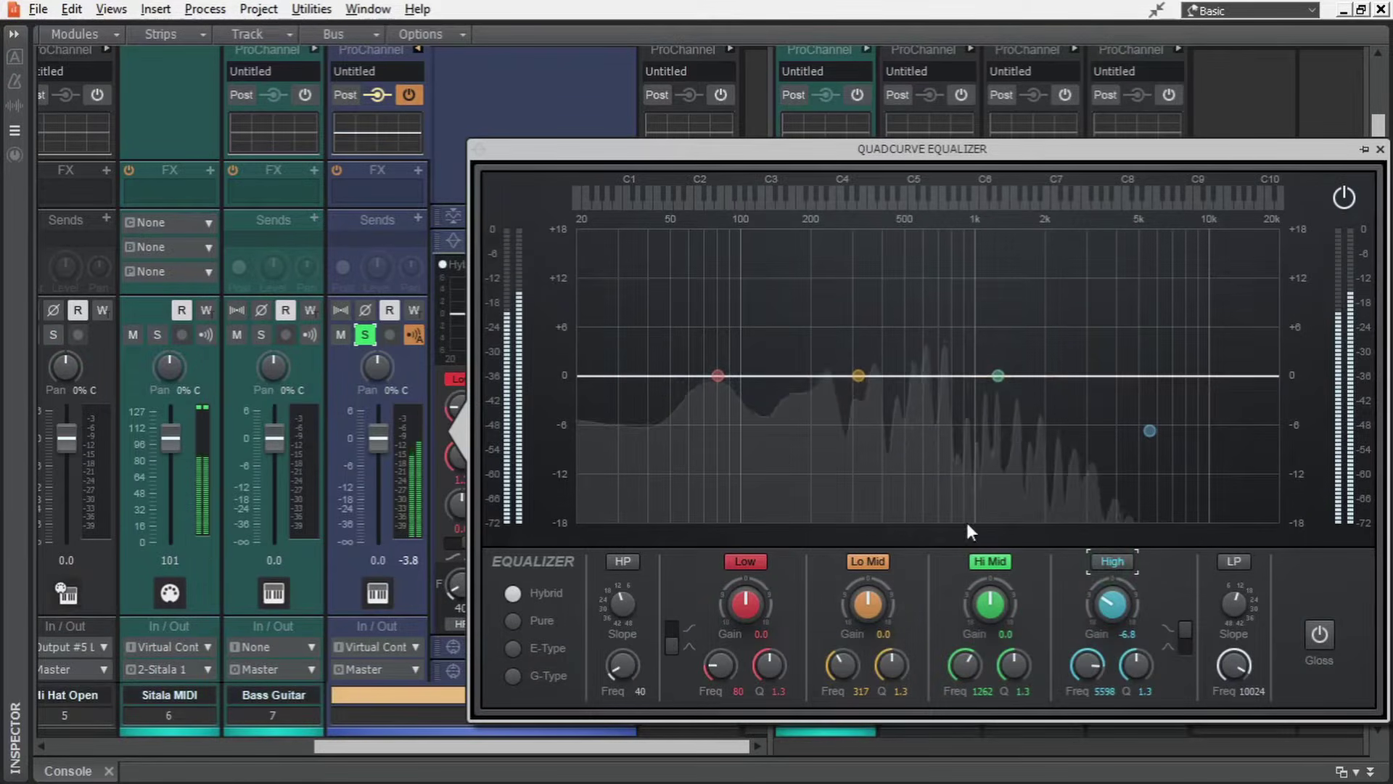
key("space")
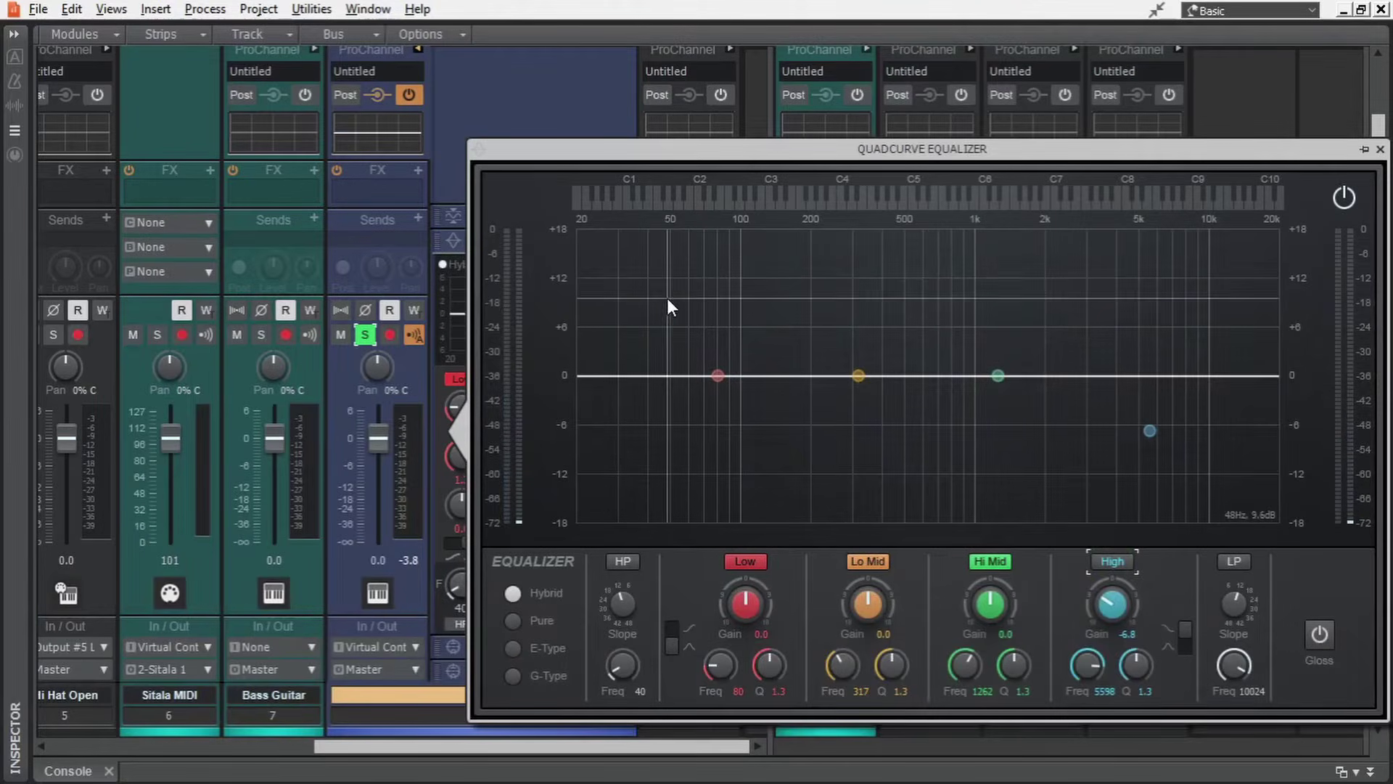
Solo the Bass Guitar alongside the Piano, and cut the Low band of the Piano's QuadCurve EQ as a shelf to about -9.6 dB at 176 Hz.
left_click(260, 335)
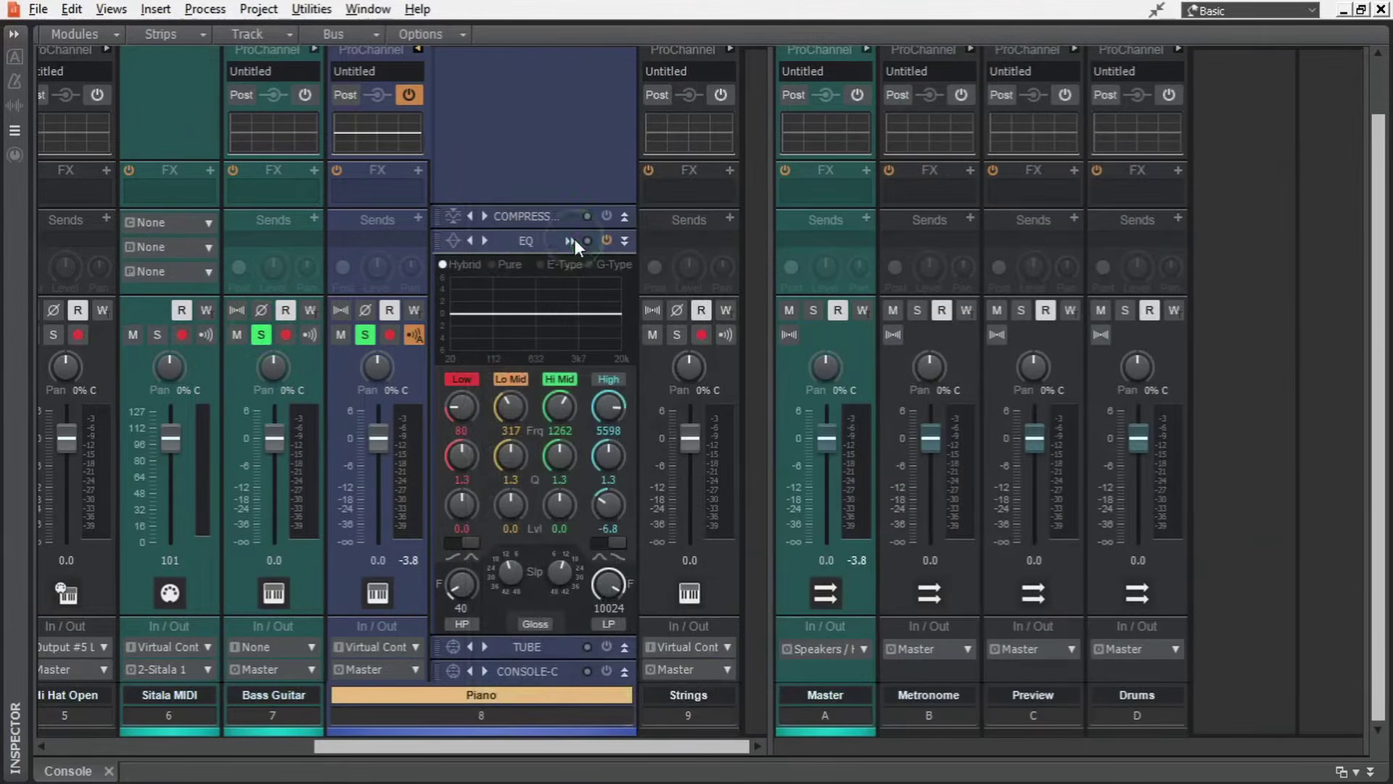
double_click(574, 238)
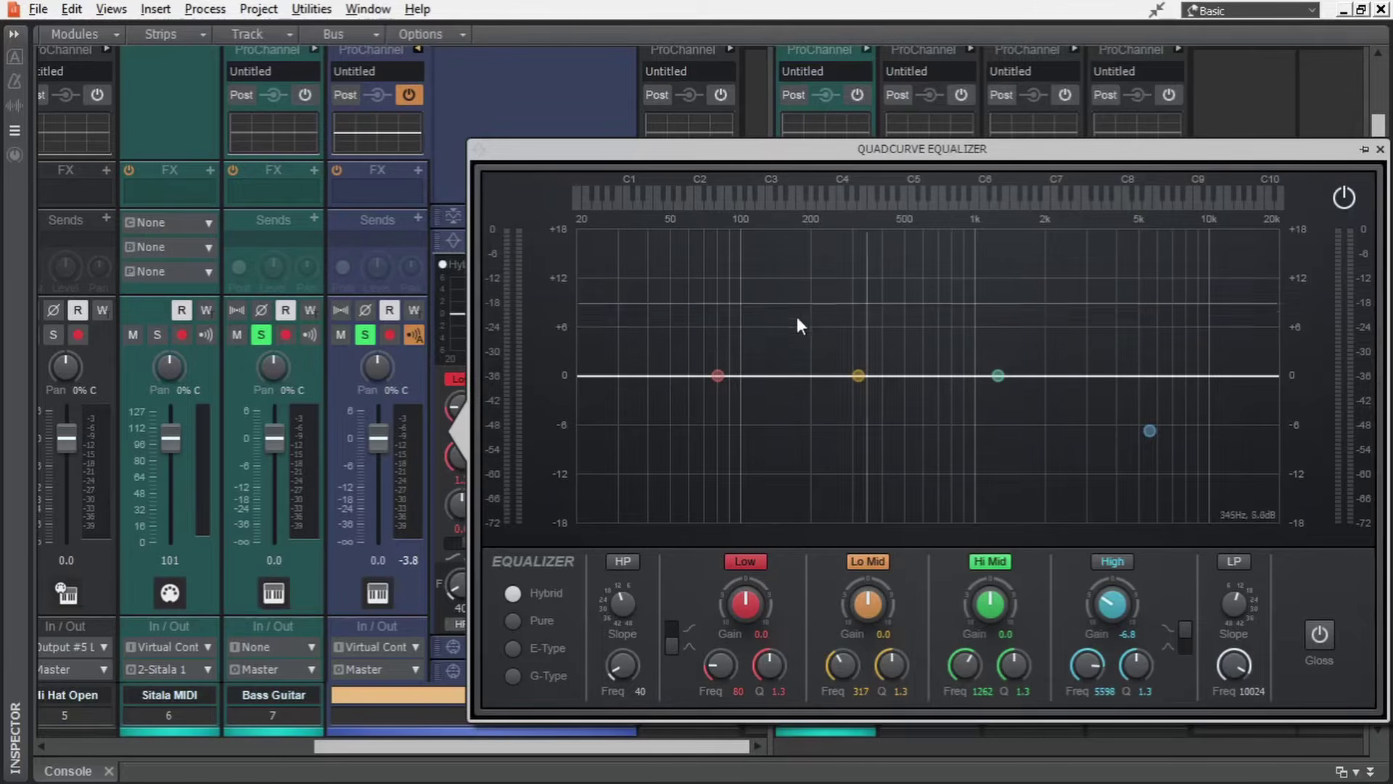
left_click_drag(718, 375, 798, 454)
left_click(668, 628)
Compare the piano and bass during playback with the Piano's equalizer bypassed and switched back on.
left_click(1347, 198)
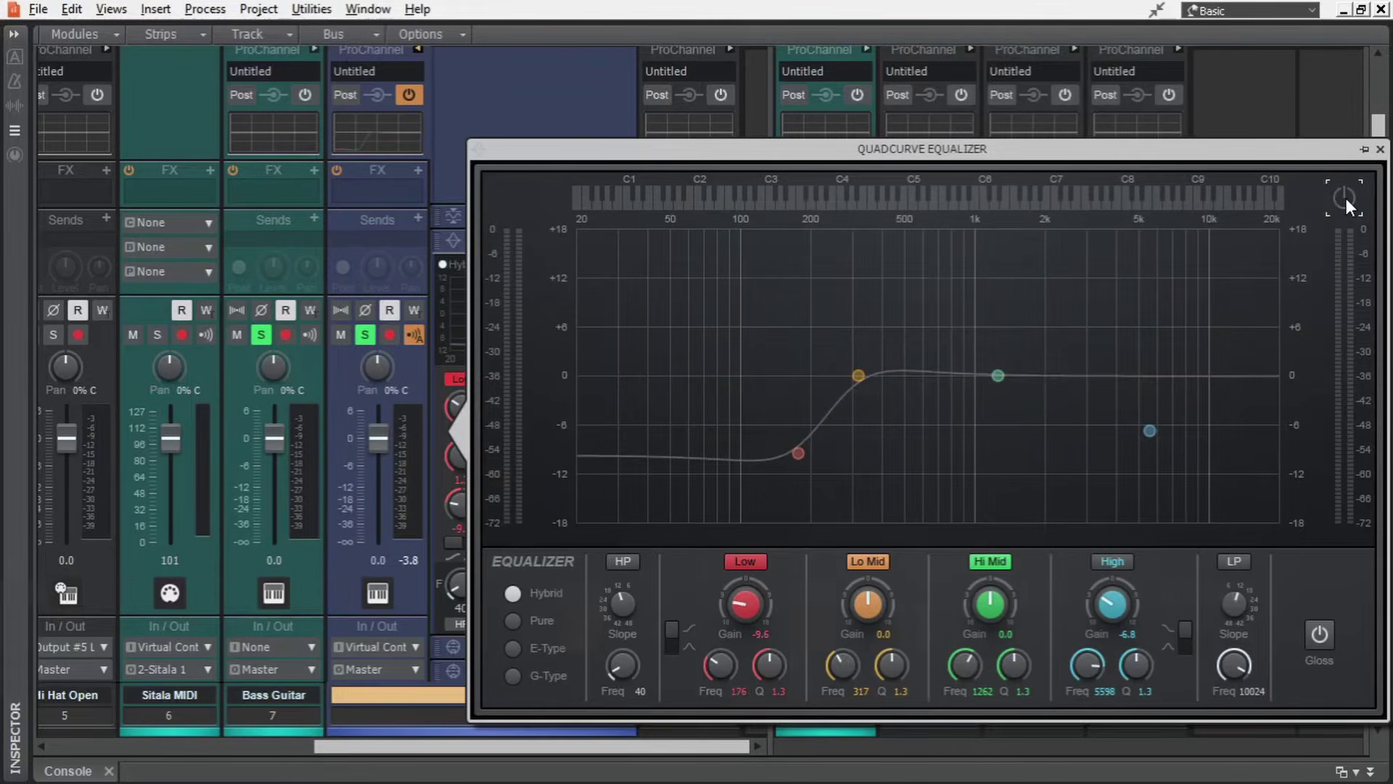
key("space")
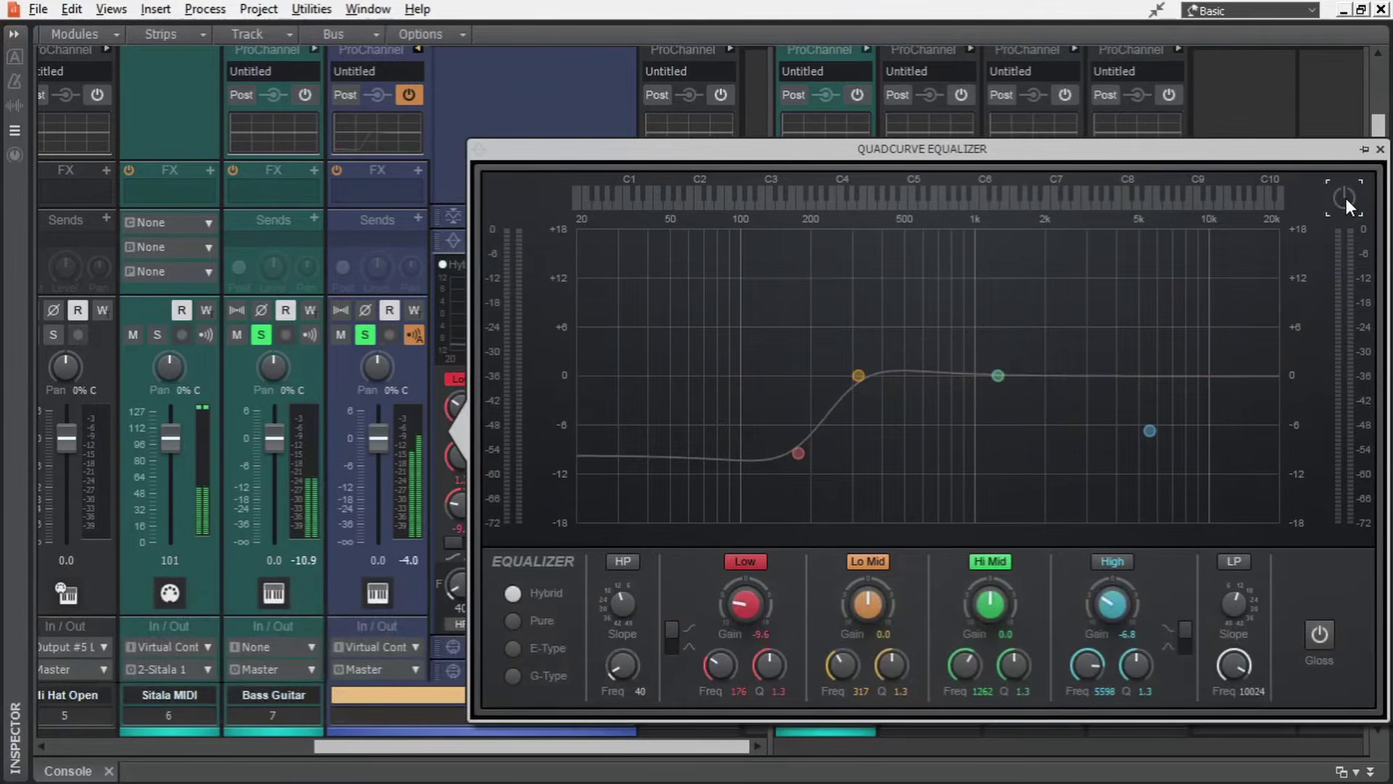
left_click(1347, 198)
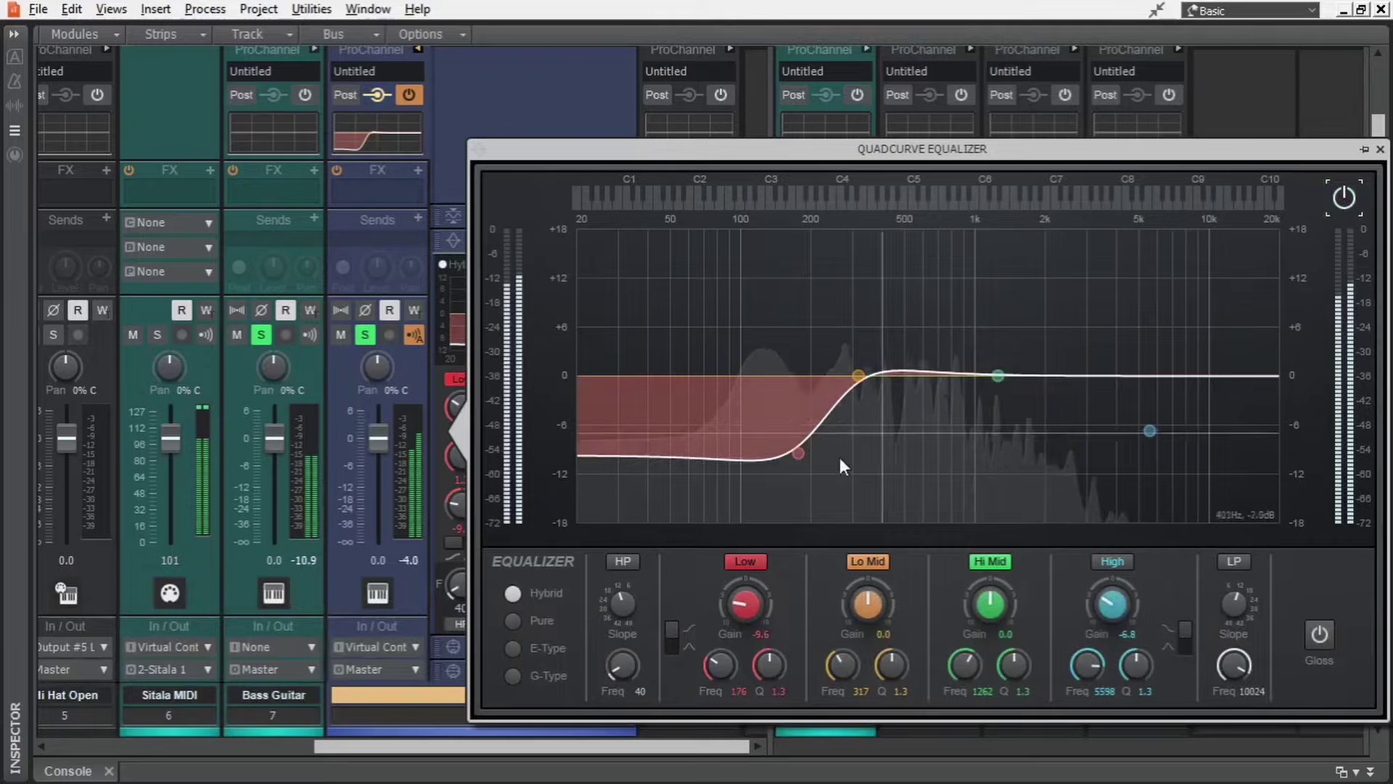
Deepen the Low band's cut to about -13.7 dB at 149 Hz, comparing the equalizer off and on during playback before stopping it.
left_click_drag(797, 456, 775, 477)
left_click(1343, 198)
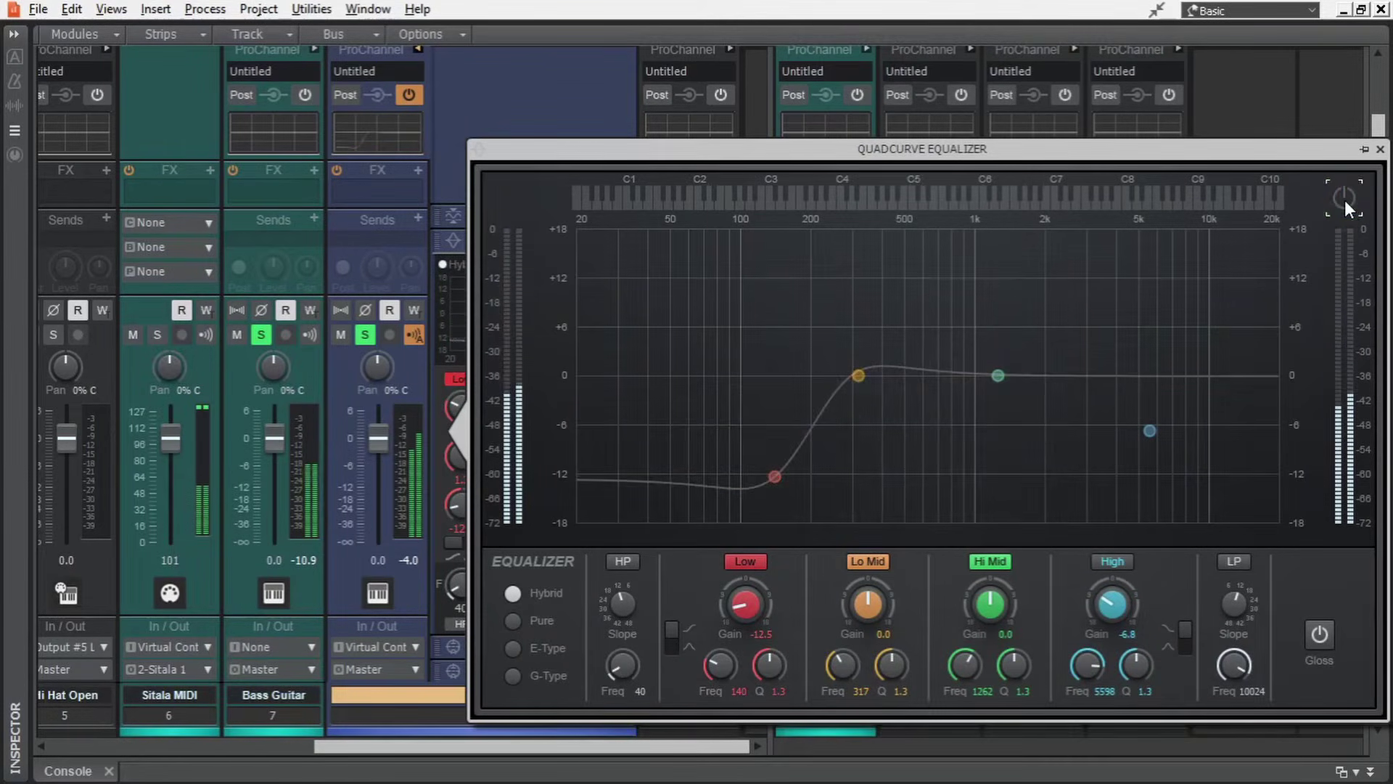
left_click(1344, 199)
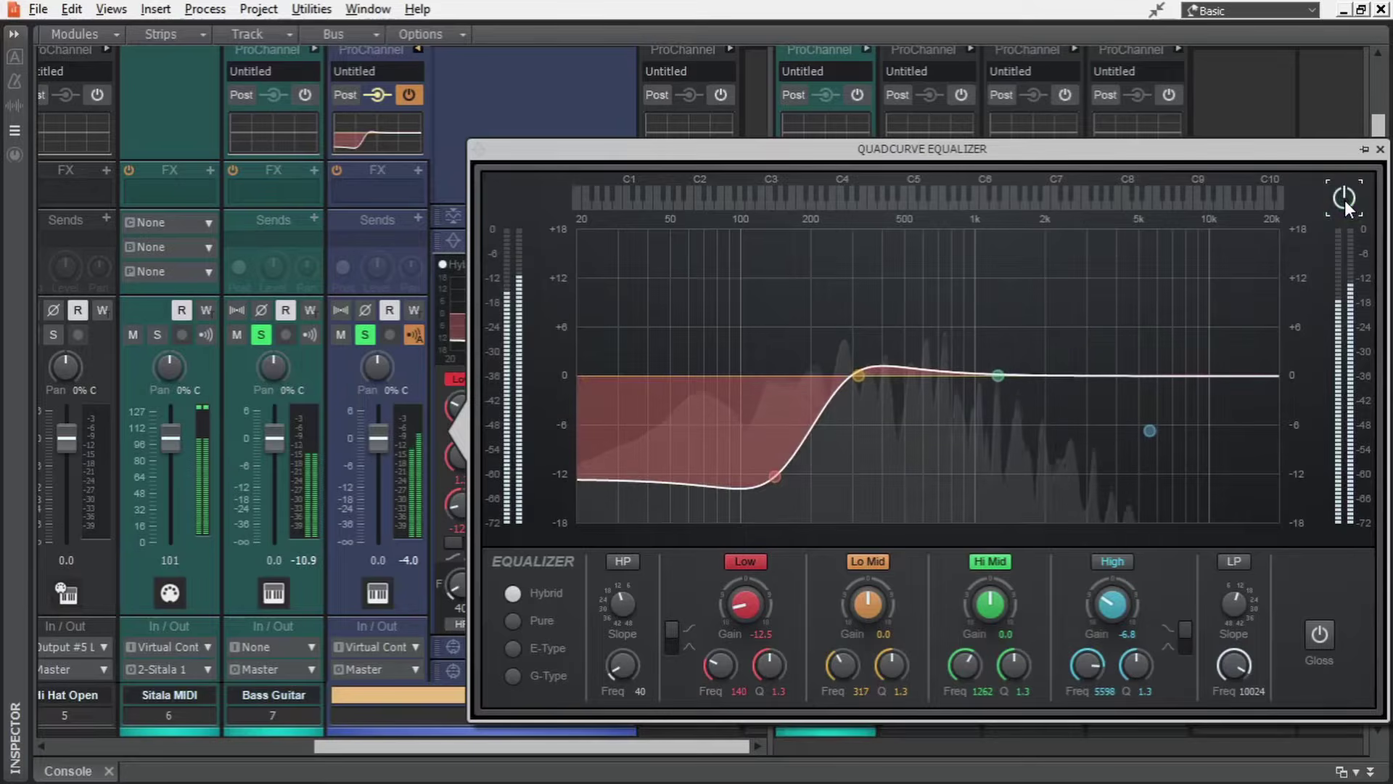
key("space")
left_click_drag(775, 477, 781, 486)
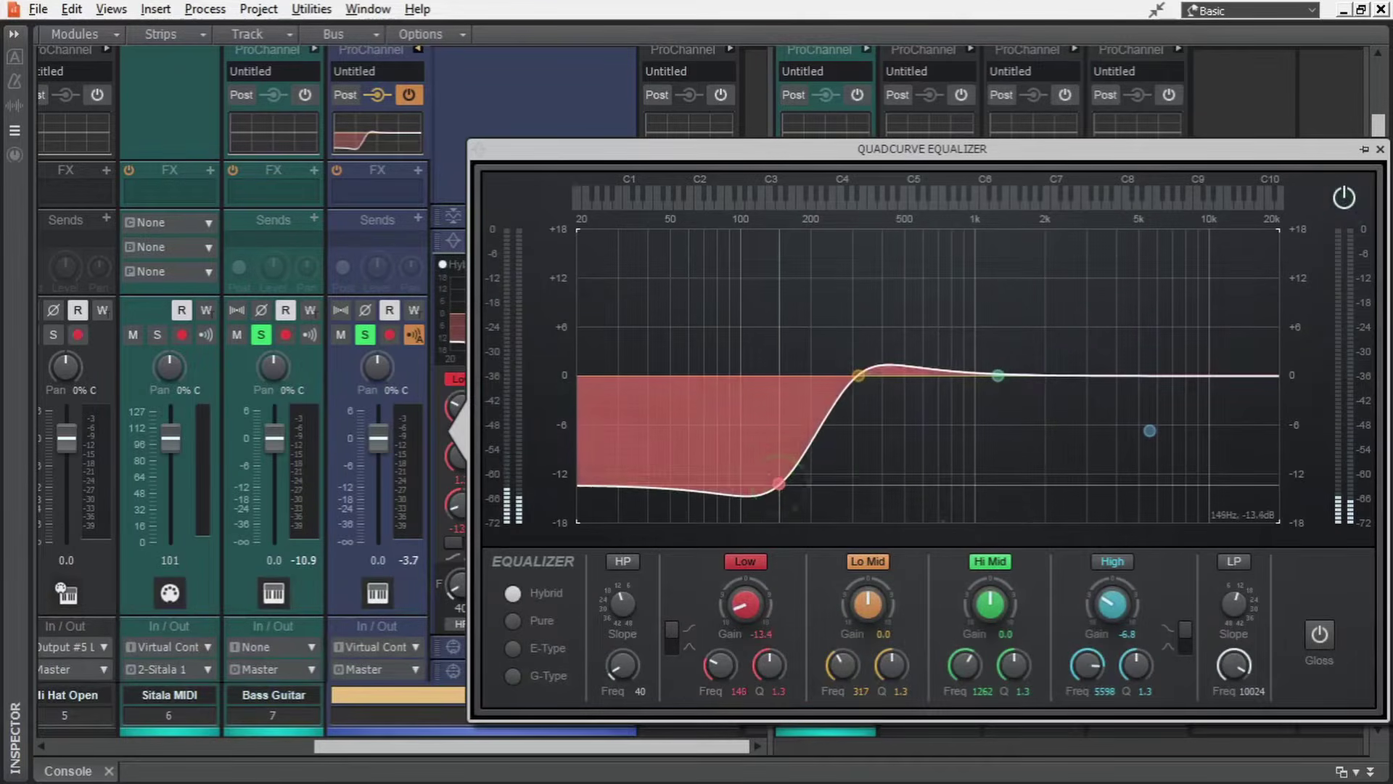
Enable the EQ's high-pass filter, adjust its slope and set its frequency to about 71 Hz.
left_click(628, 562)
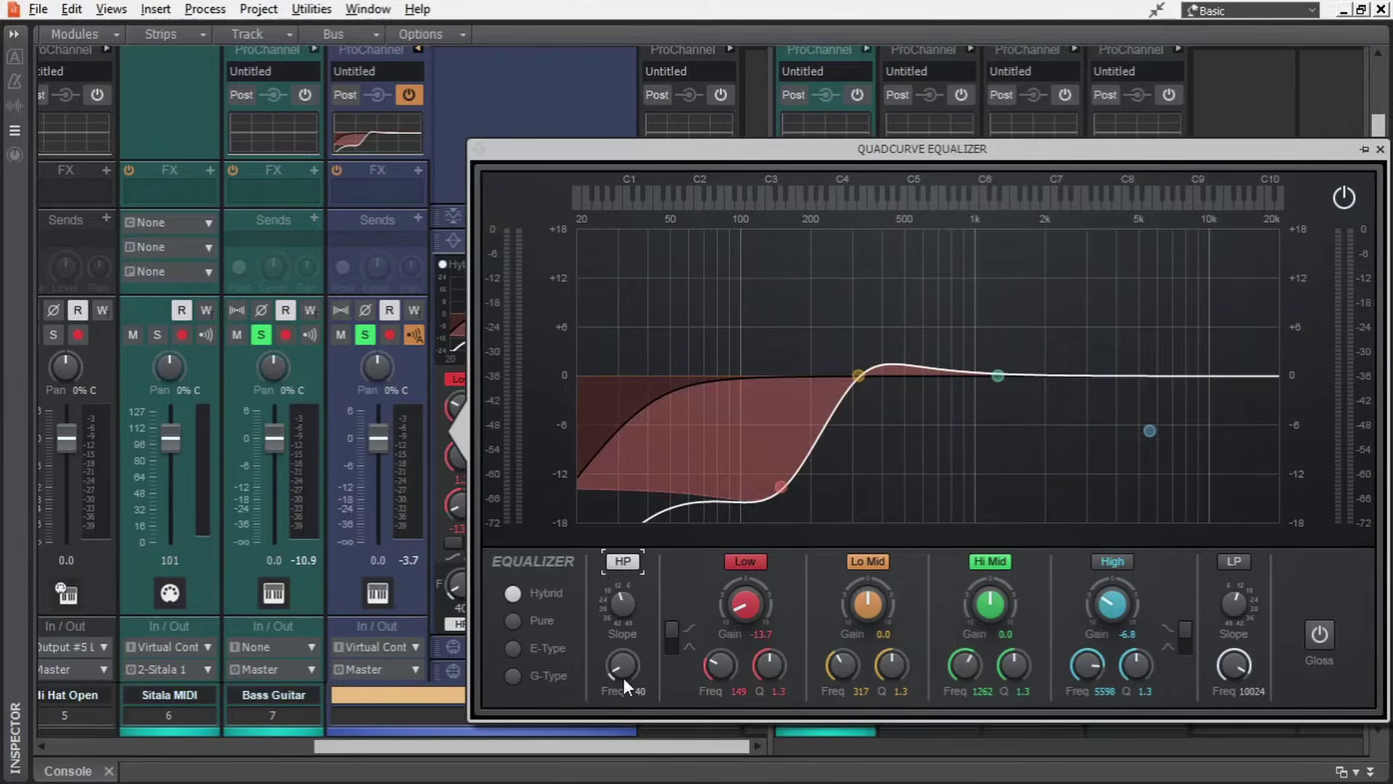
left_click_drag(624, 678, 653, 556)
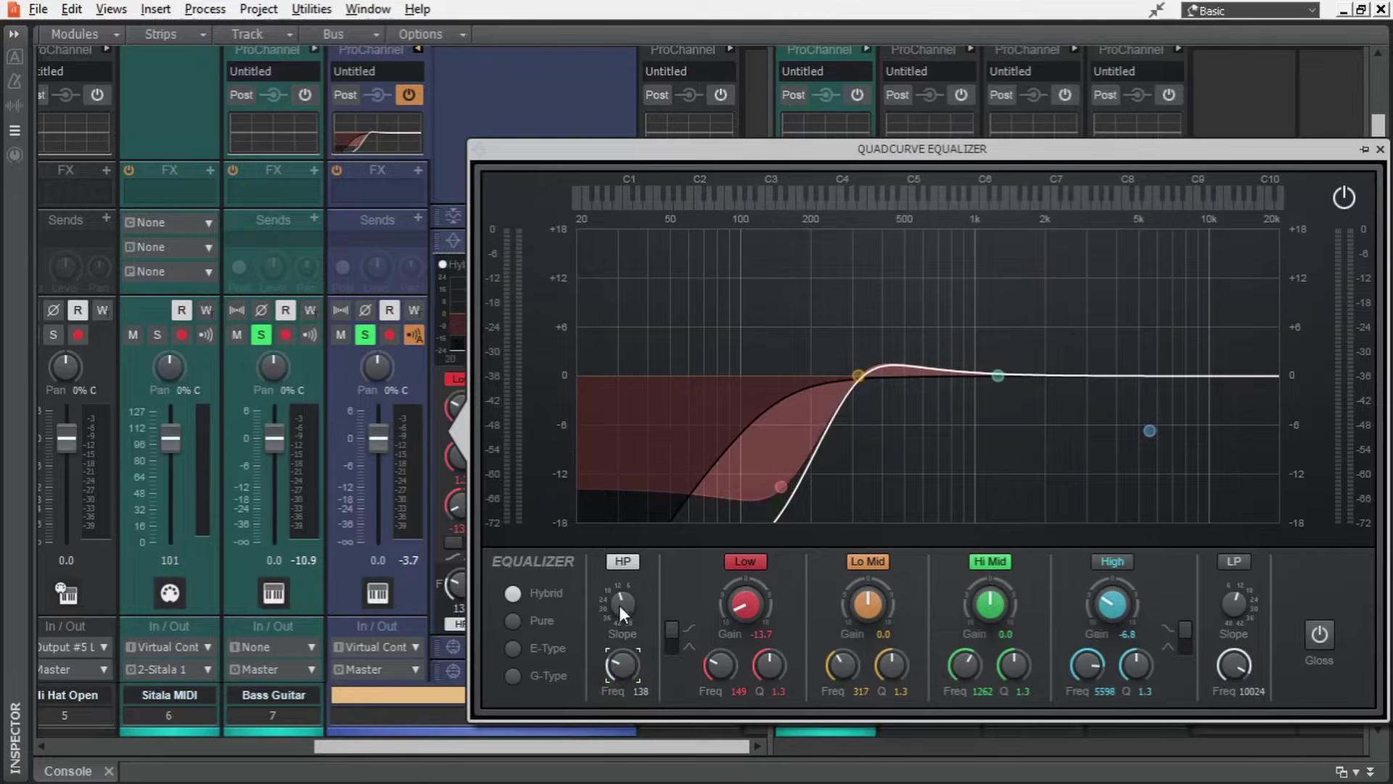
left_click_drag(621, 606, 618, 706)
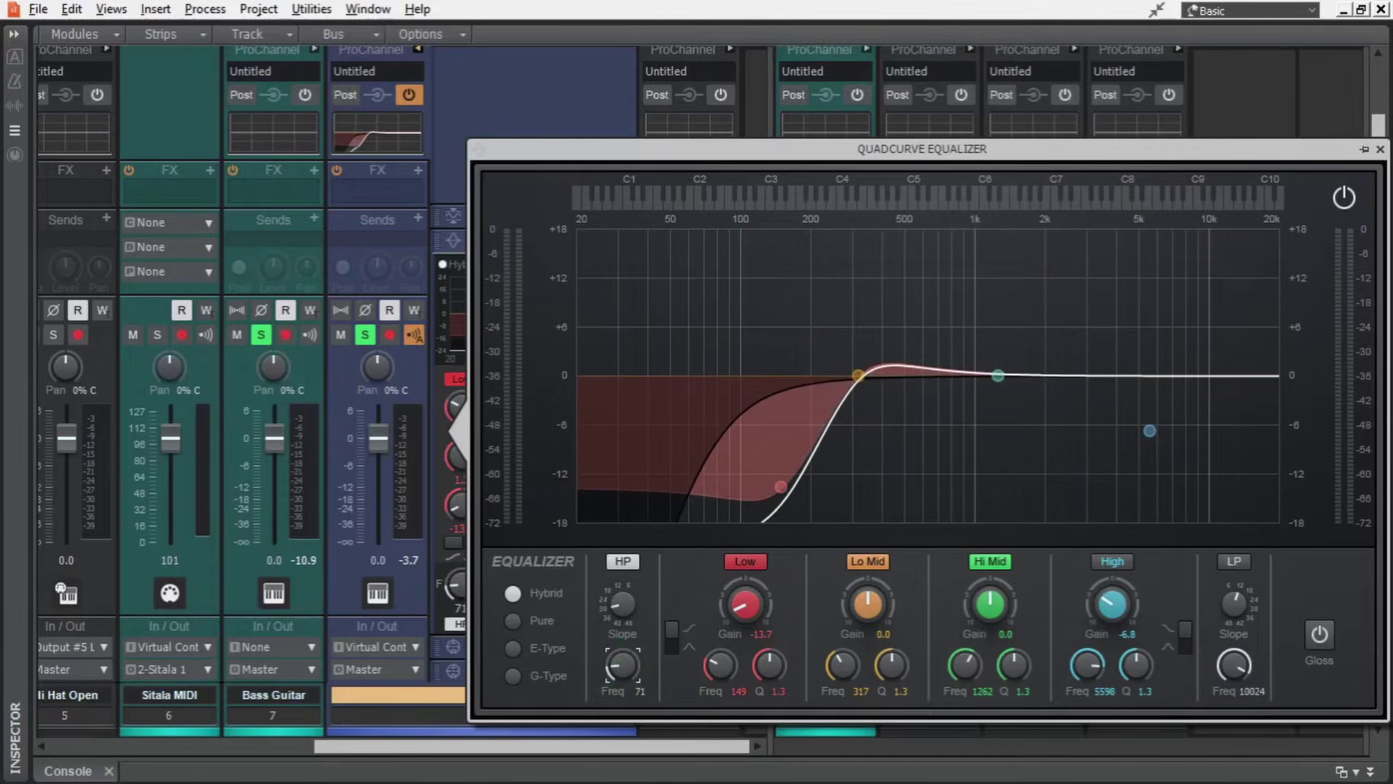
Boost the Lo Mid band about 1.1 dB at 485 Hz, raise the high-pass to about 96 Hz, and compare the equalizer off and on during playback.
left_click_drag(857, 370, 900, 366)
key("space")
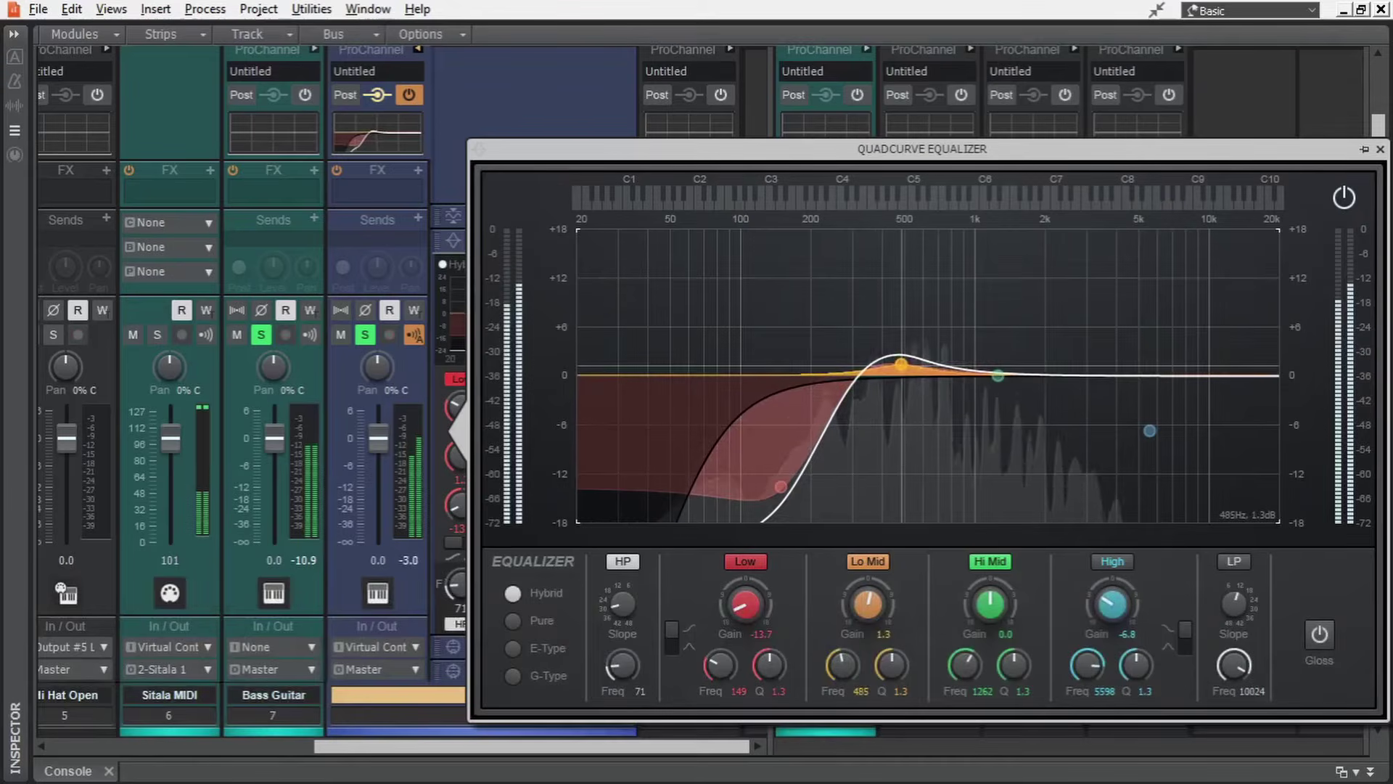
mouse_move(628, 658)
left_mouse_down()
mouse_move(625, 595)
mouse_move(622, 650)
left_mouse_up()
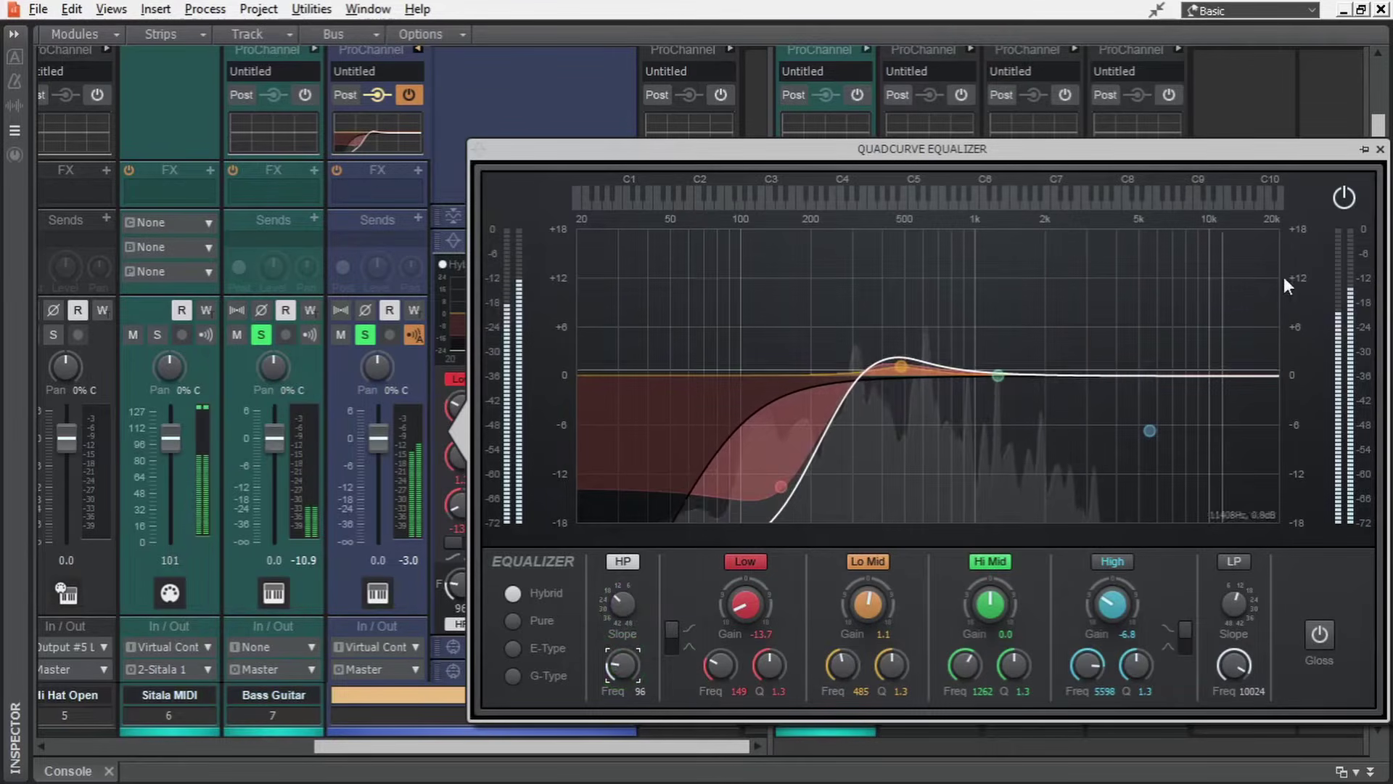
left_click(1346, 198)
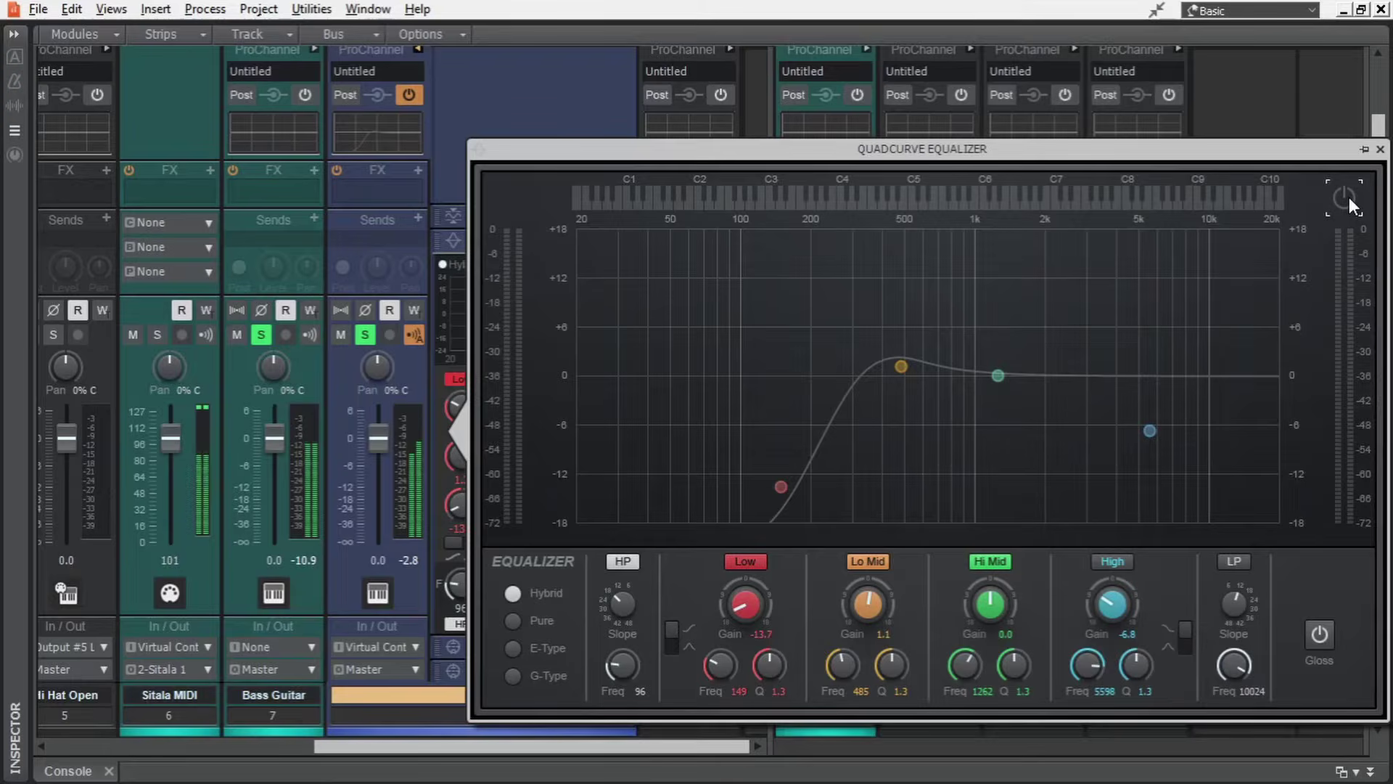
left_click(1345, 197)
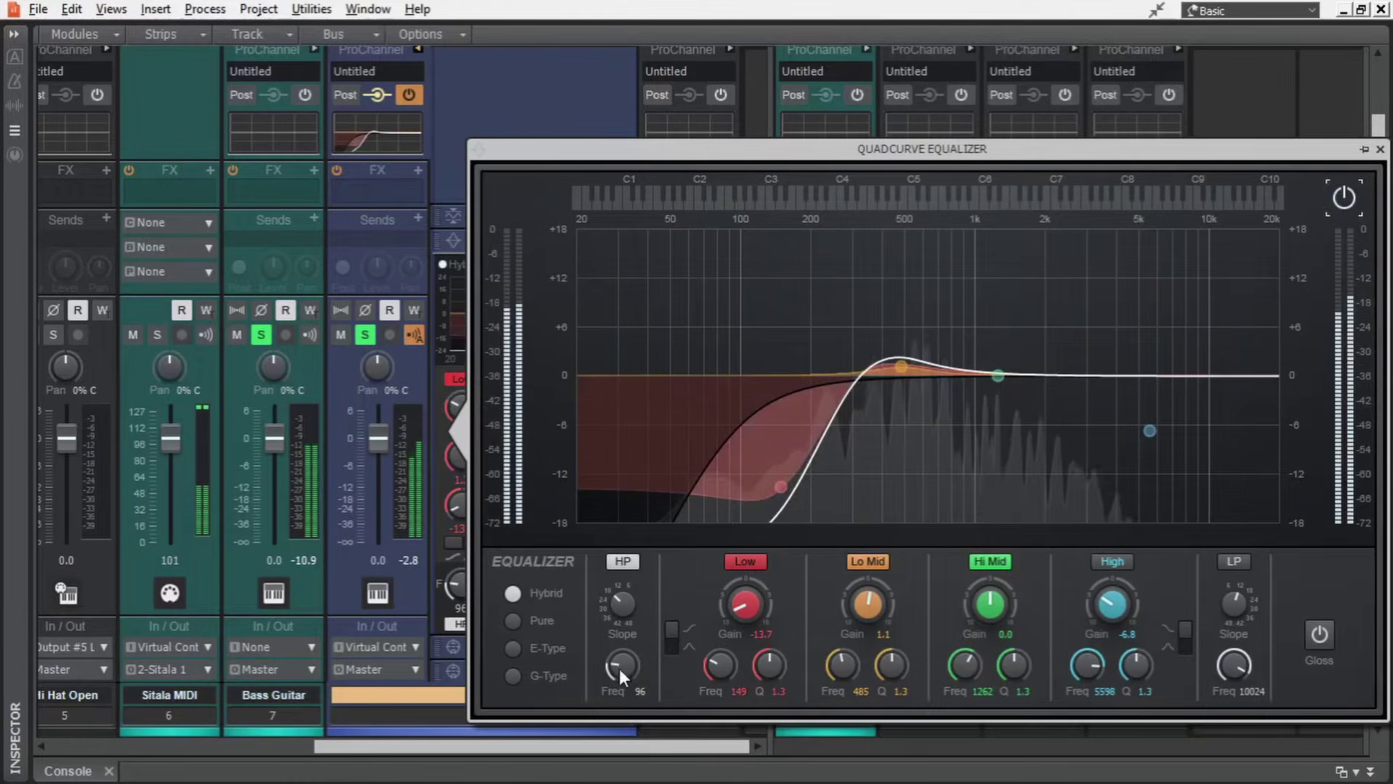
Stop playback, cut the Lo Mid band to about -1.2 dB at 466 Hz and set the high-pass frequency to about 98 Hz.
mouse_move(619, 668)
left_mouse_down()
mouse_move(622, 616)
mouse_move(617, 668)
left_mouse_up()
key("space")
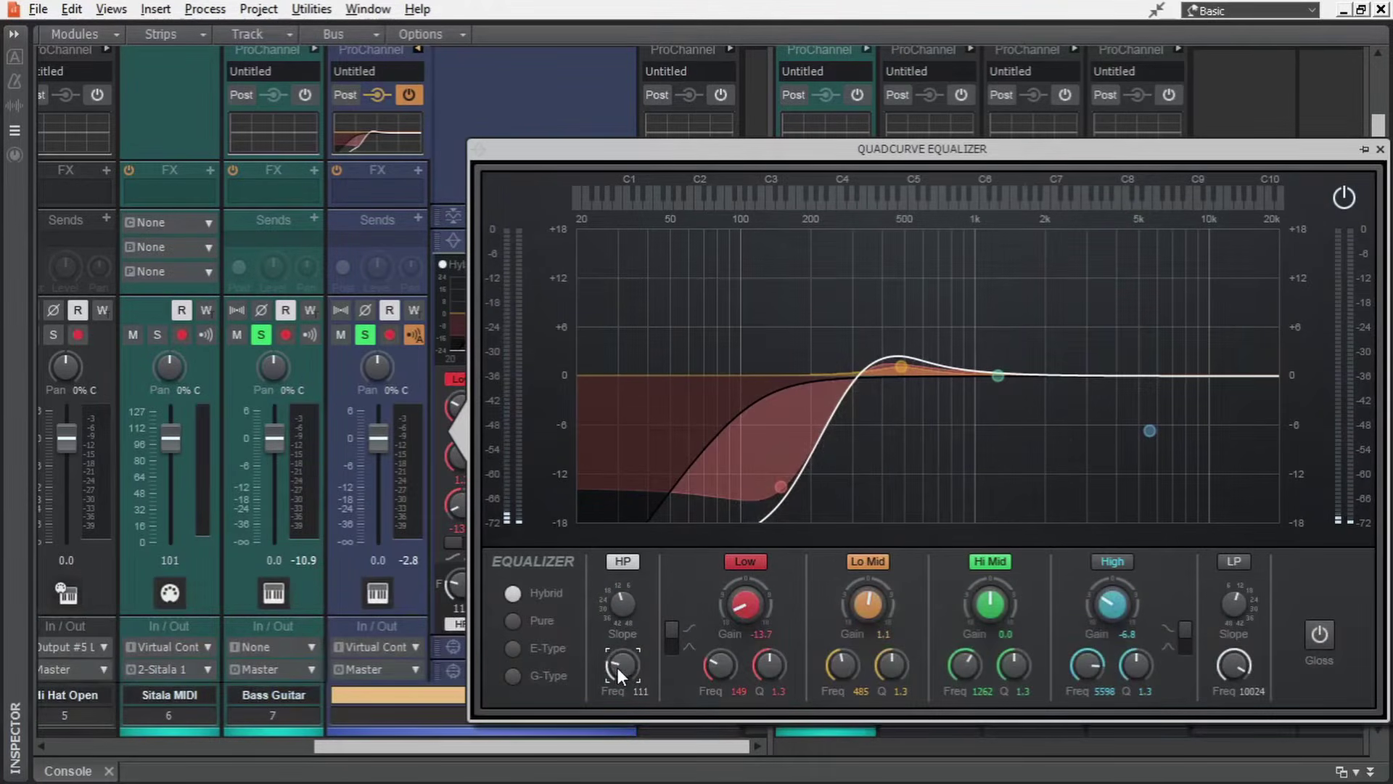
left_click_drag(901, 365, 899, 391)
left_click_drag(622, 663, 625, 669)
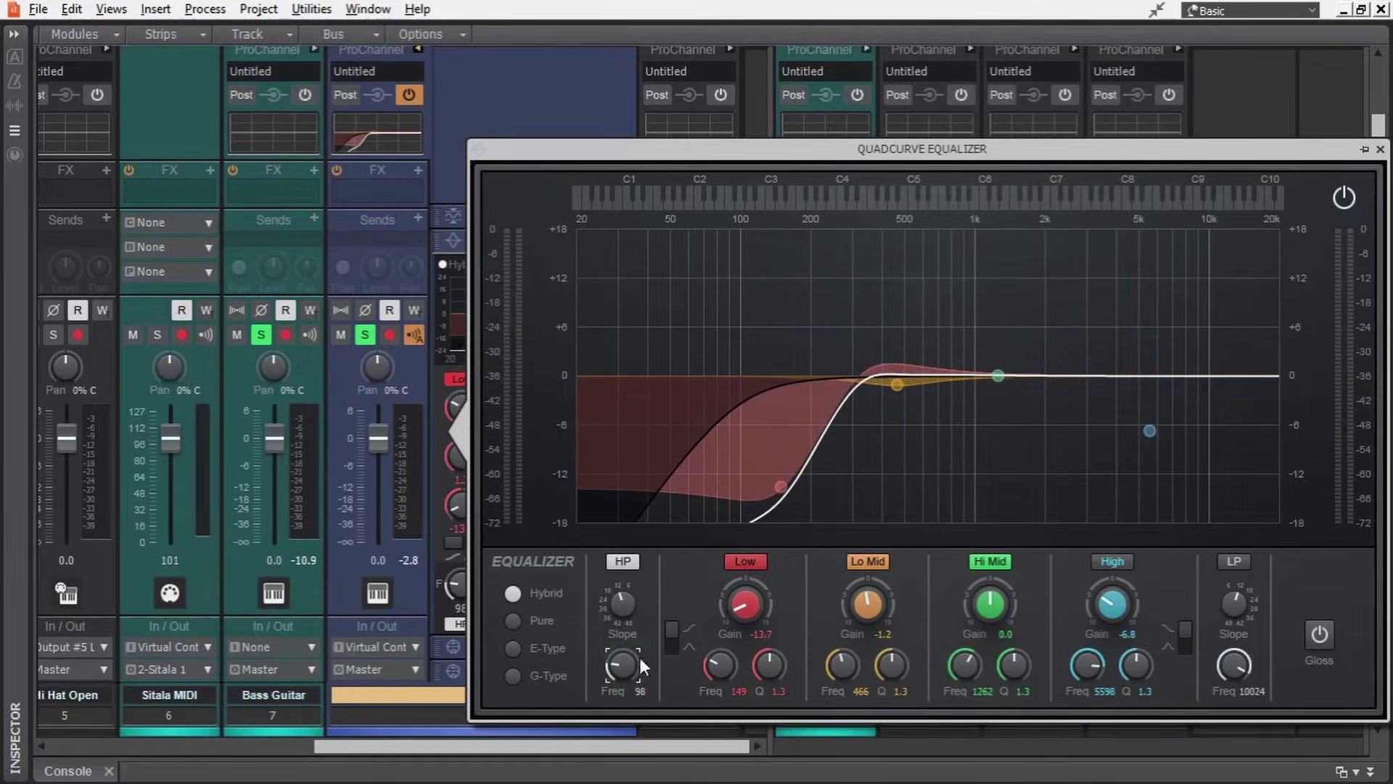
Close the equalizer editor, and move the EQ module above the Compressor in the Piano's ProChannel and collapse it.
left_click(1380, 150)
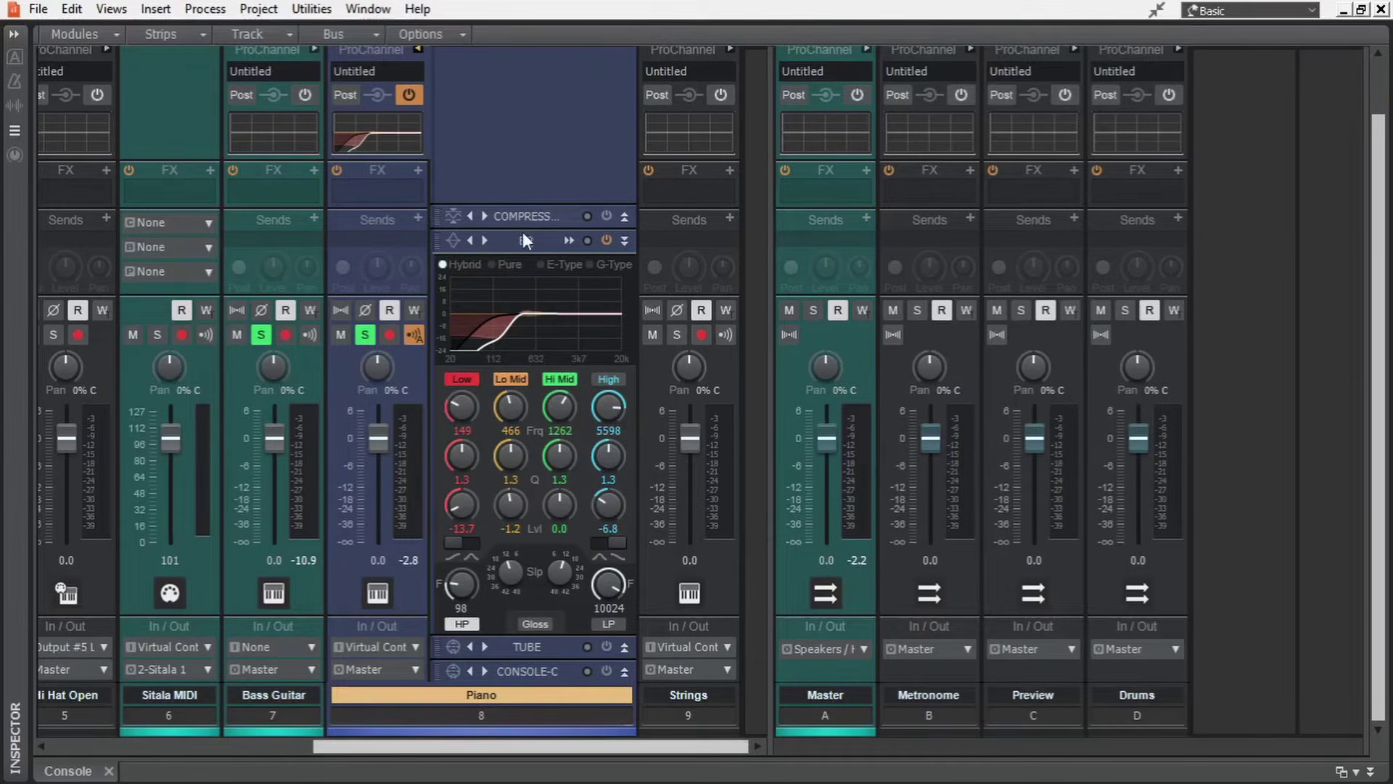
left_click_drag(522, 234, 559, 195)
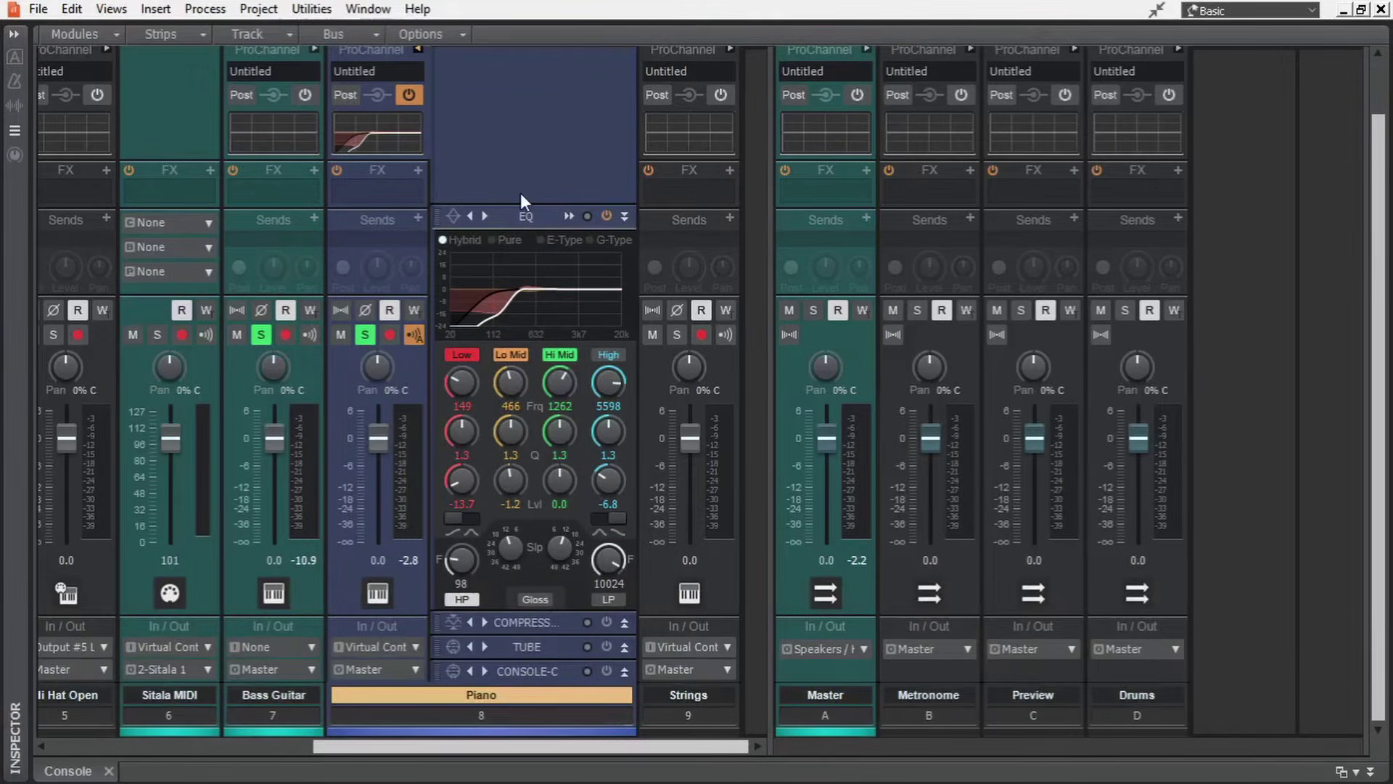
left_click(626, 215)
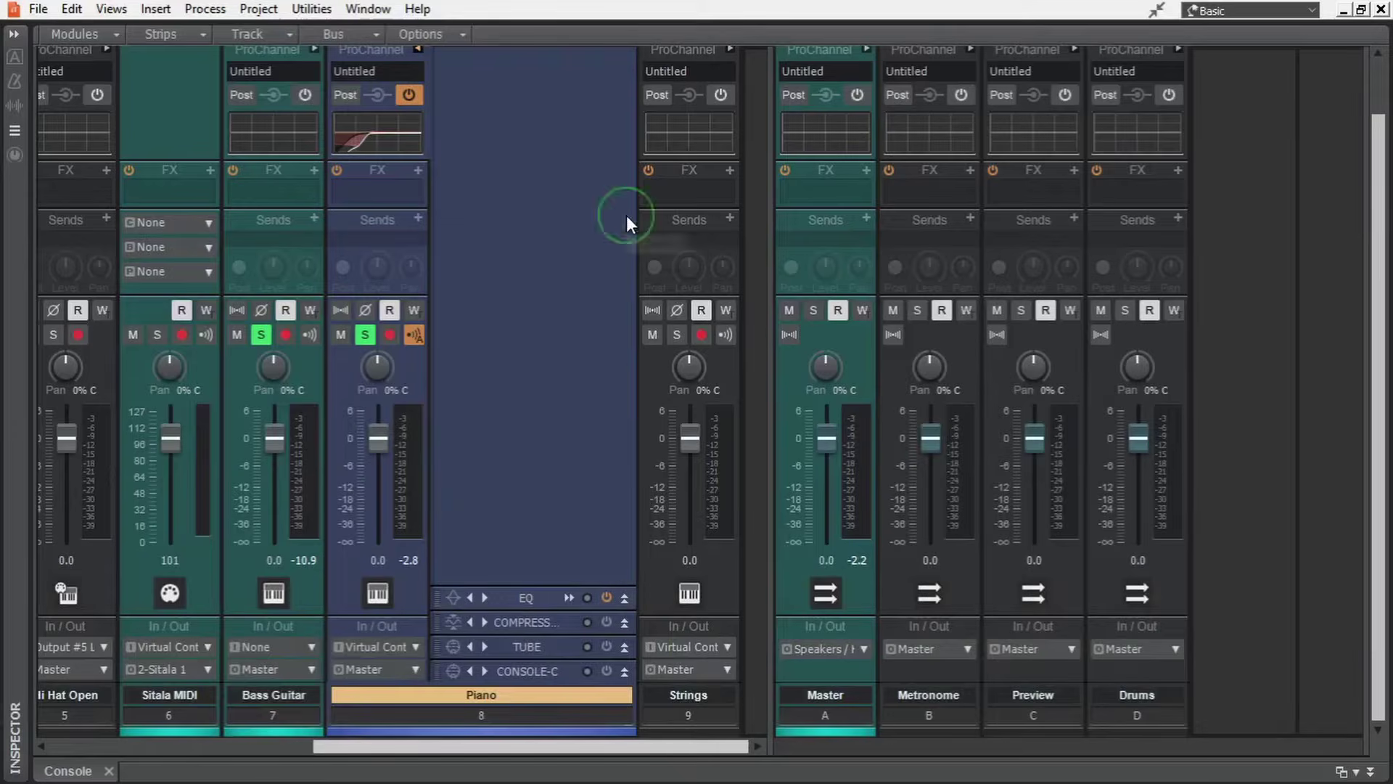
Switch on the Piano's Compressor module and expand its Tube and Console emulation modules.
left_click(606, 621)
left_click(625, 647)
left_click(625, 663)
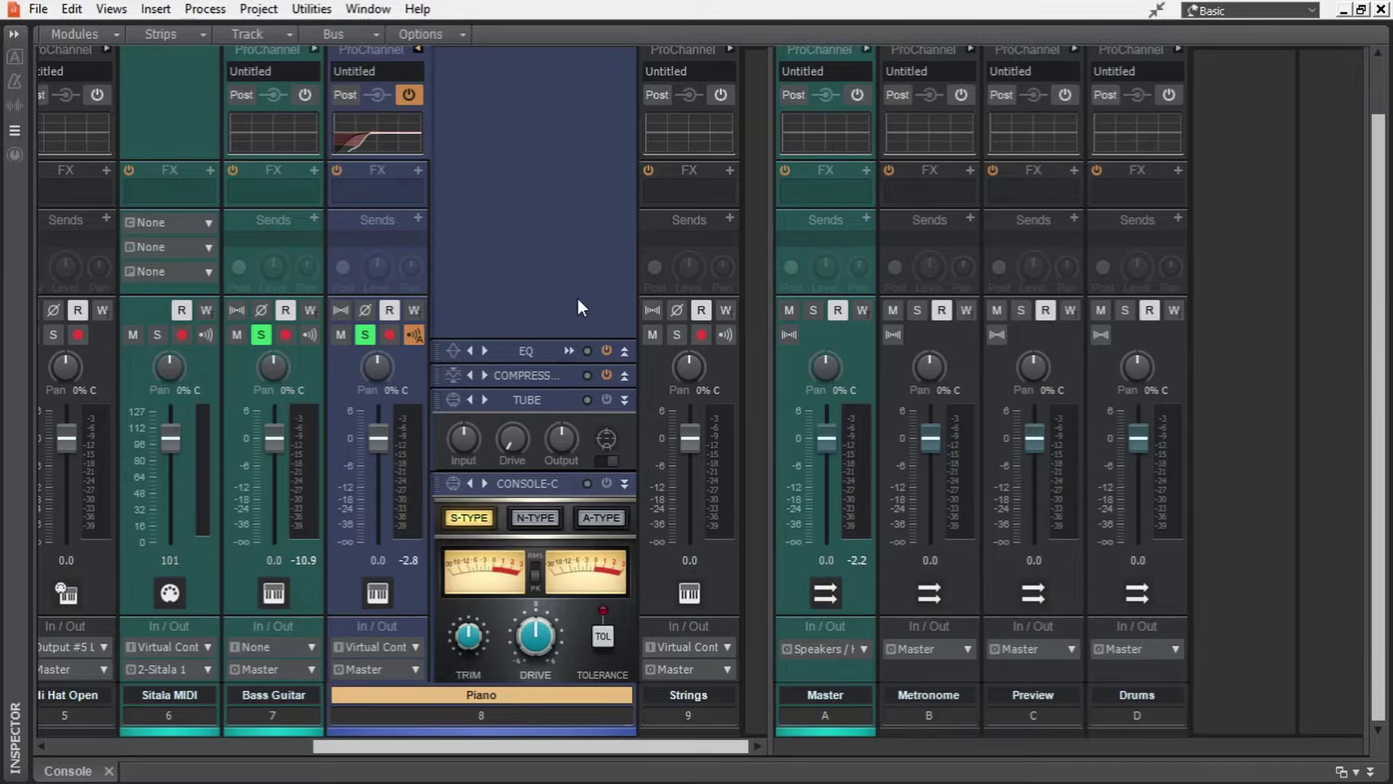
scroll(578, 299, "down", 2)
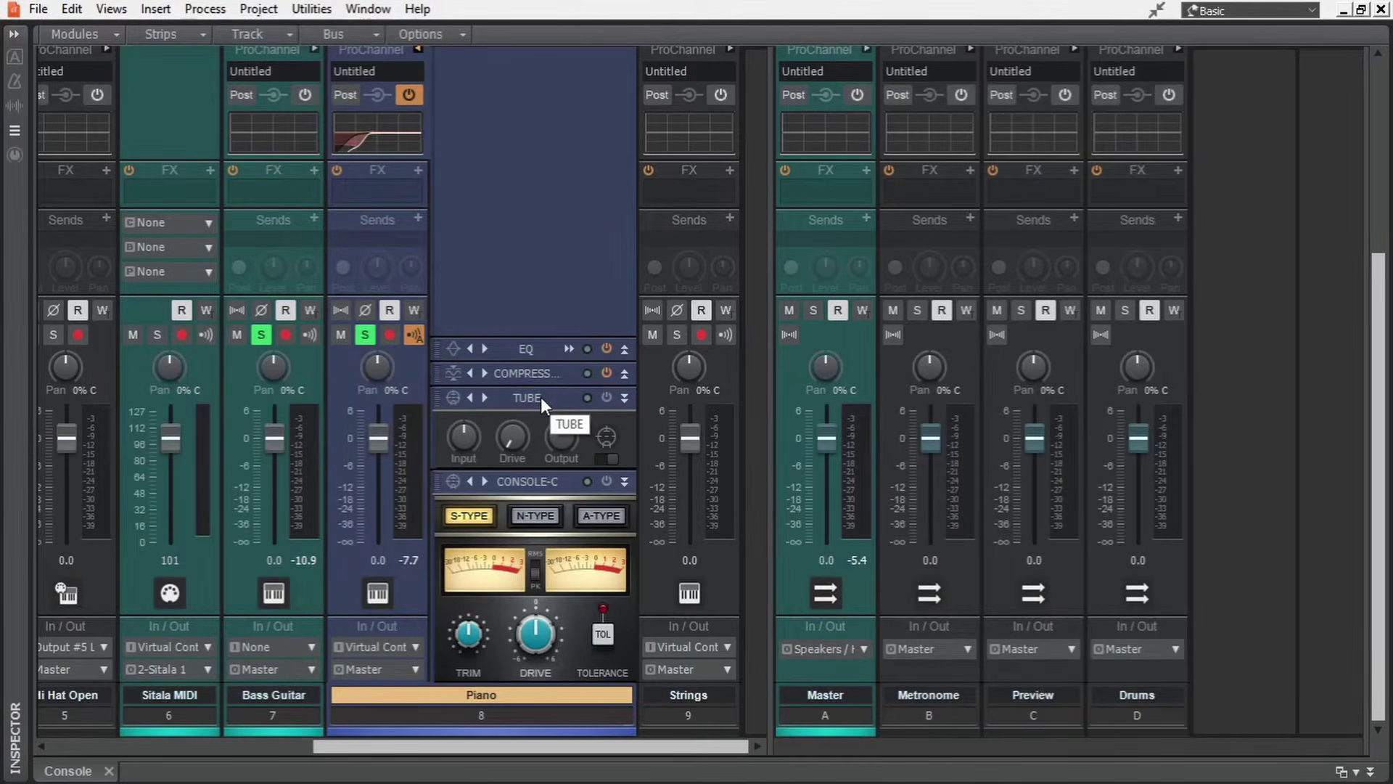
Switch on the Tube module, raise its input and drive, and lower its output.
left_click(605, 397)
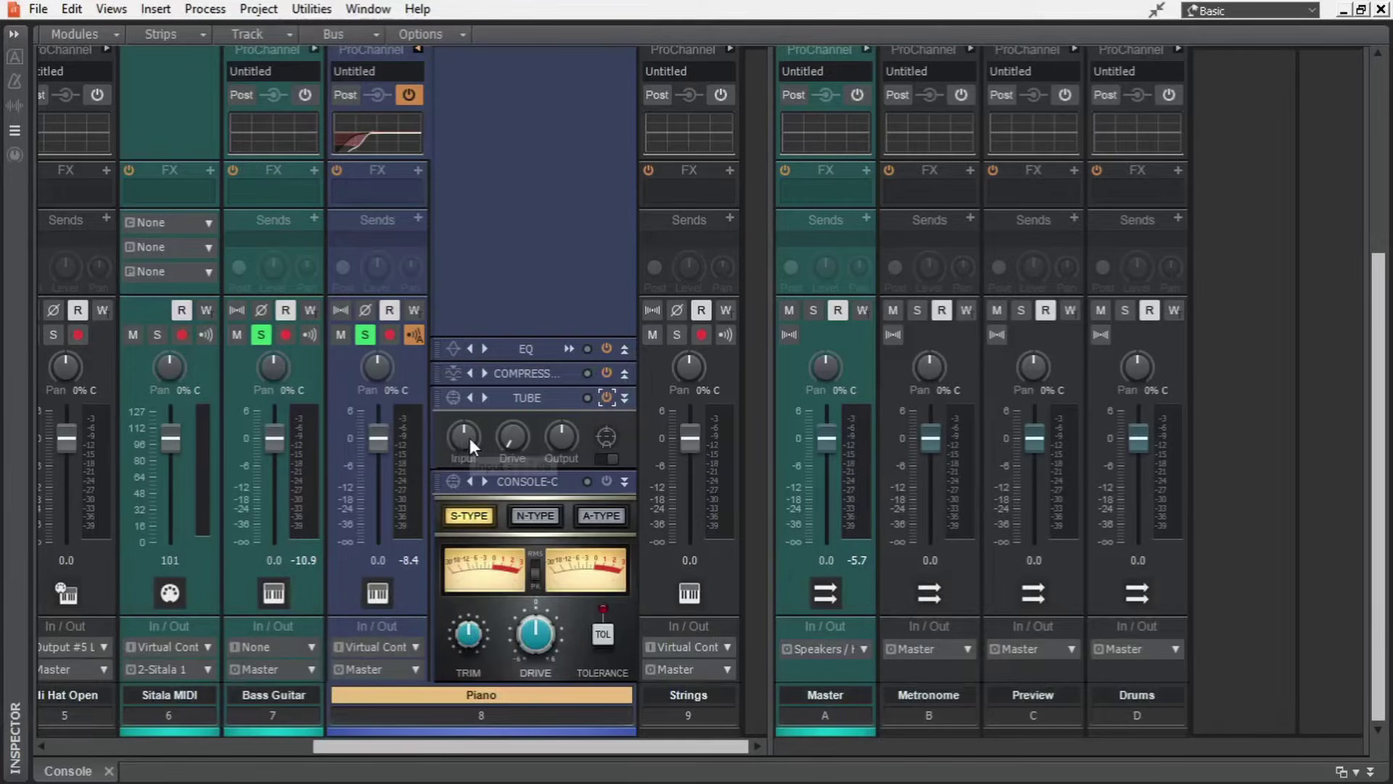
left_click_drag(468, 438, 509, 396)
mouse_move(517, 438)
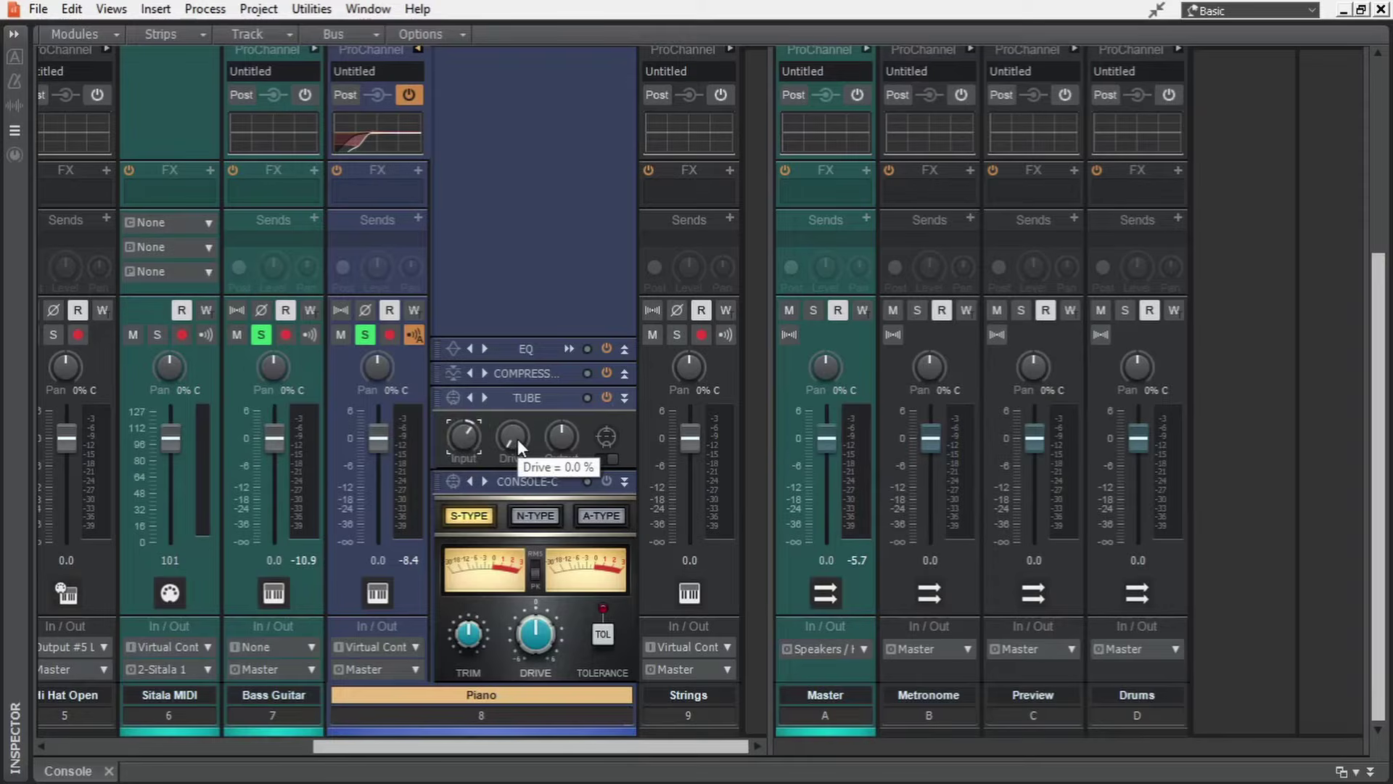
left_click_drag(518, 446, 596, 397)
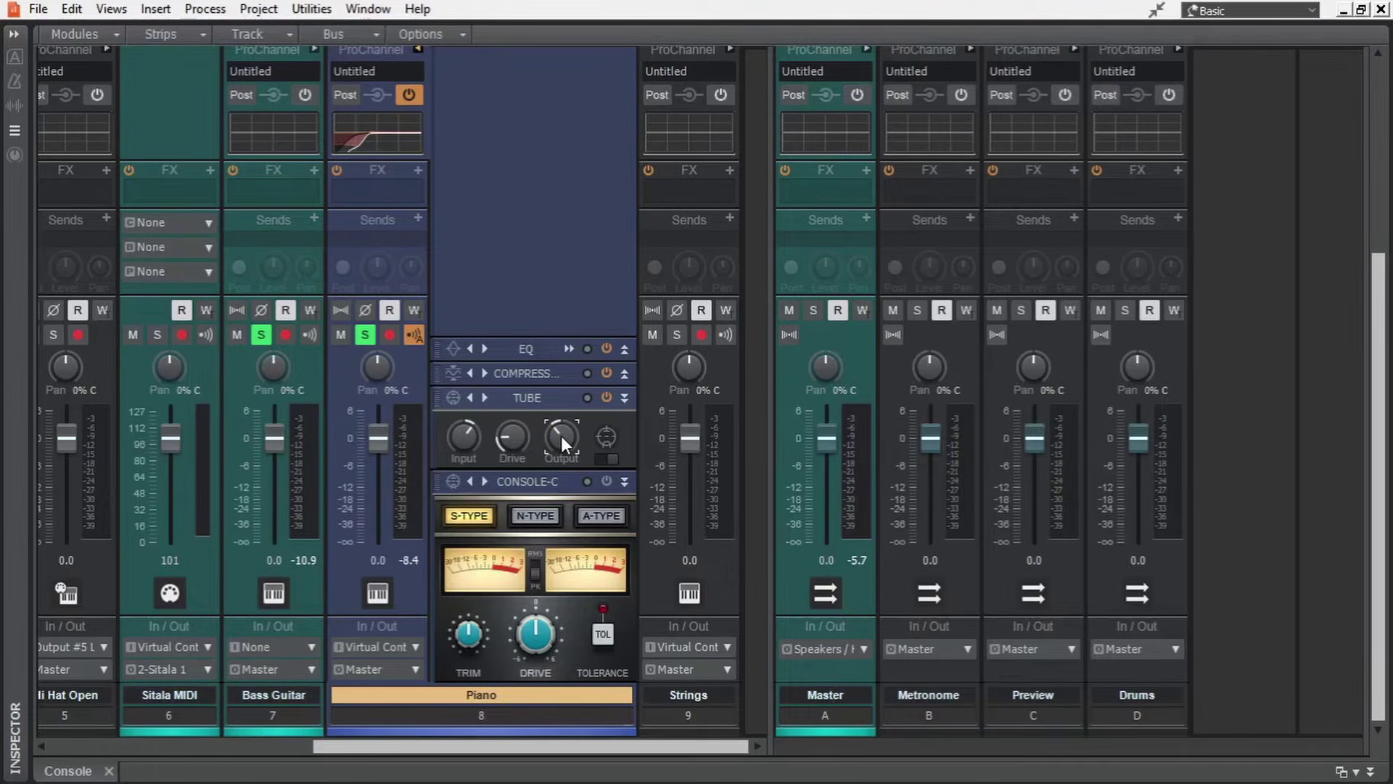
left_click(607, 459)
Unsolo the Bass Guitar and, while listening to the piano, set the Tube's drive to maximum and input to about 13.7 dB with a lower output.
left_click(260, 334)
key("space")
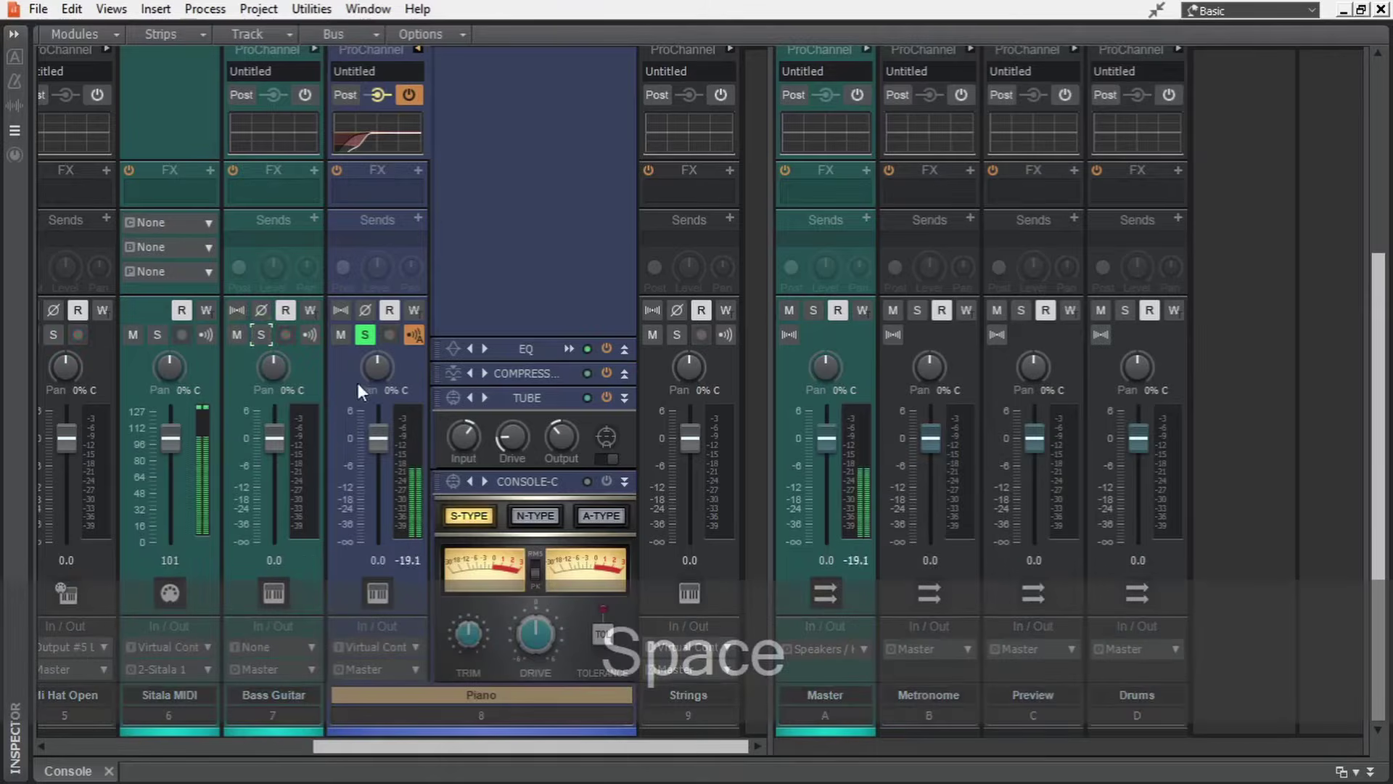
left_click_drag(515, 445, 459, 421)
left_click_drag(560, 437, 581, 407)
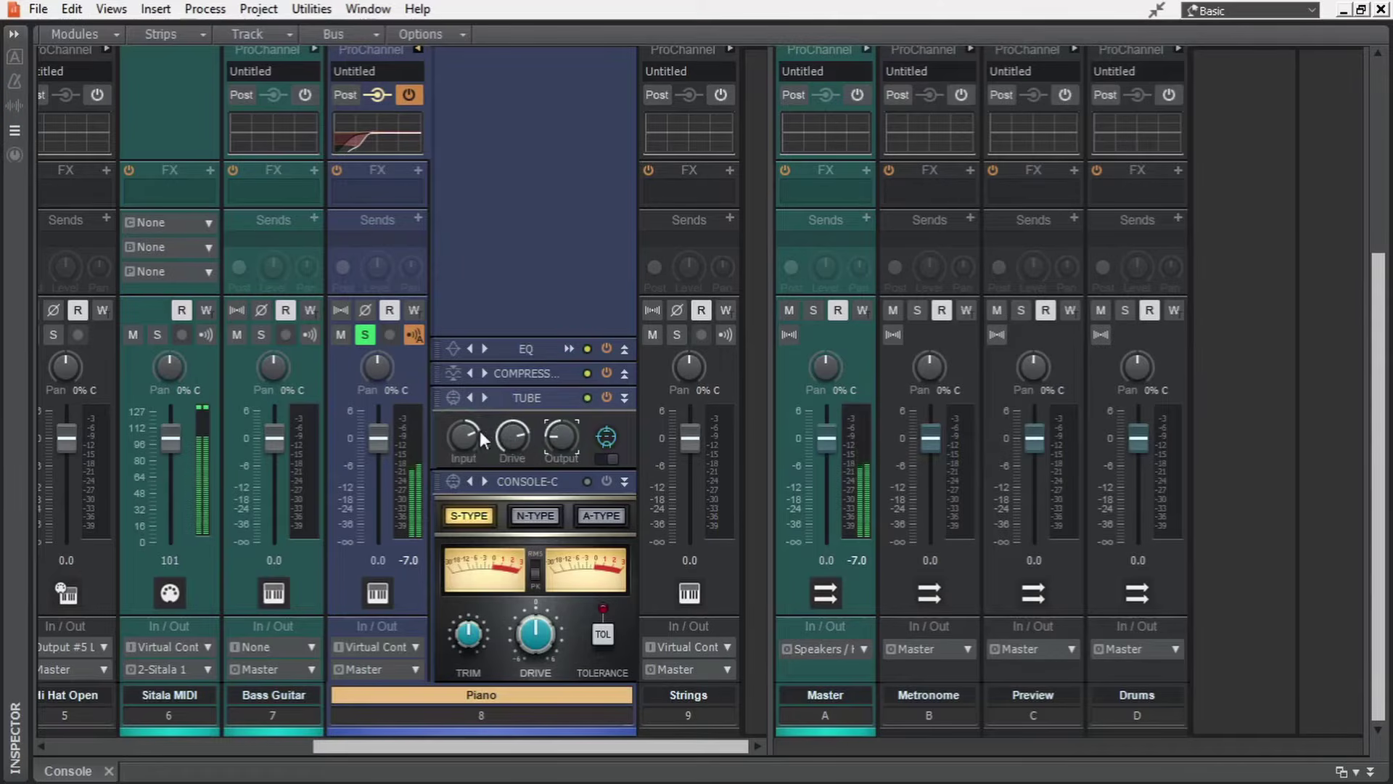
left_click_drag(509, 436, 546, 398)
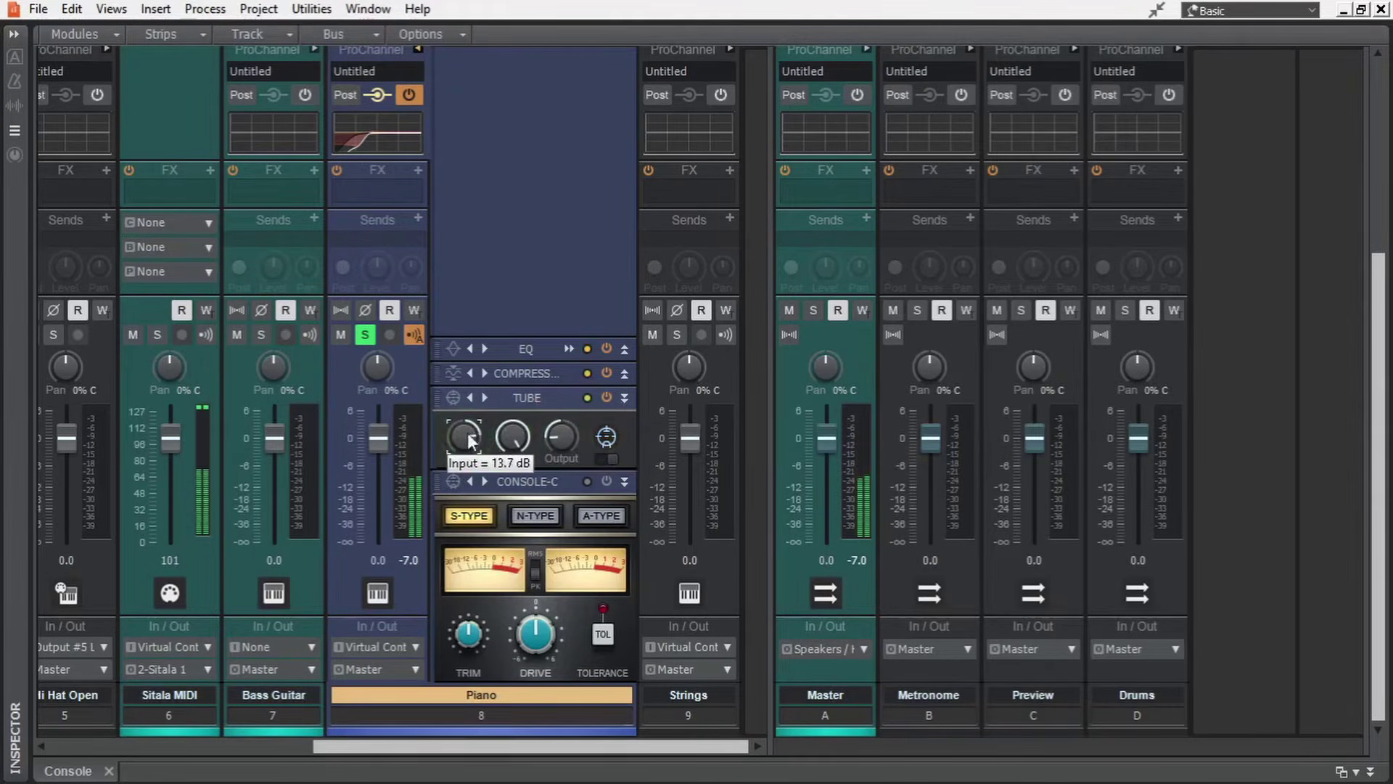
key("space")
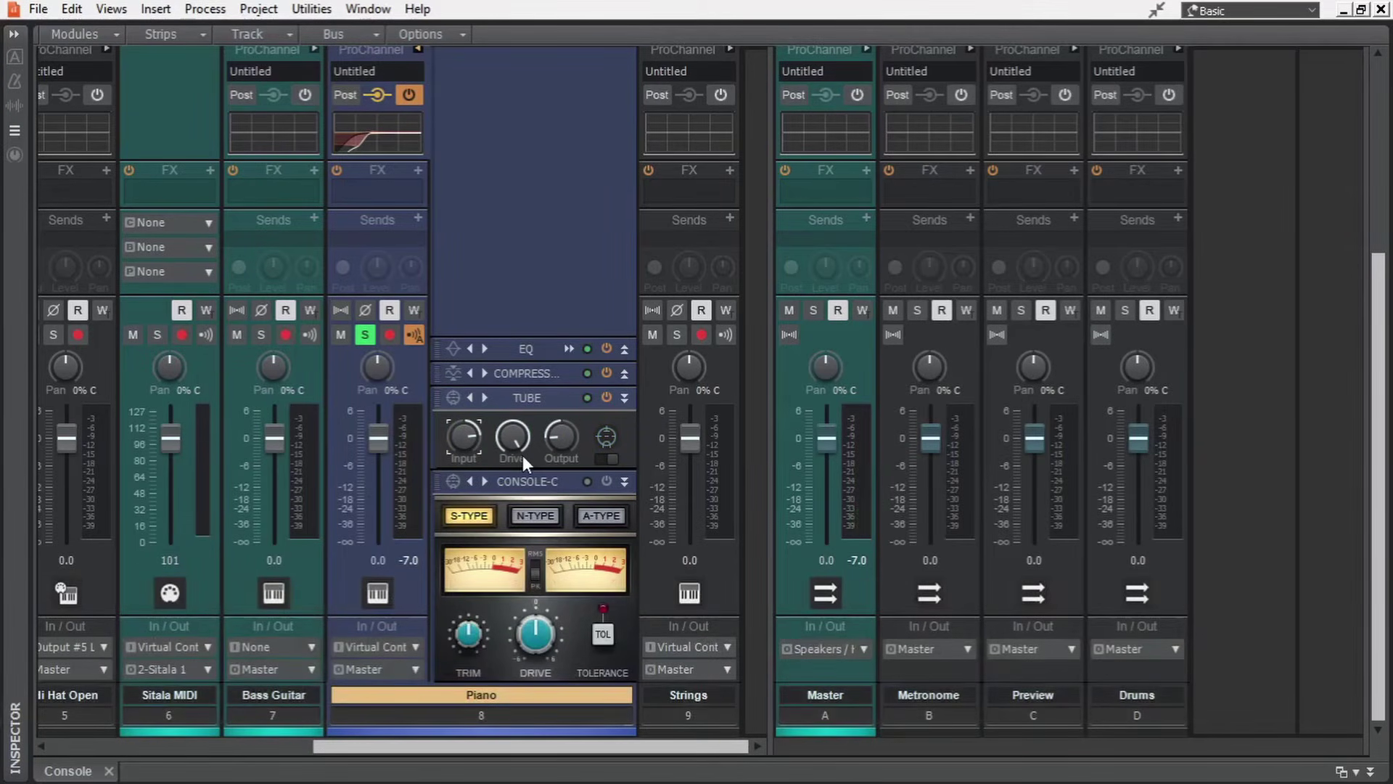
key("space")
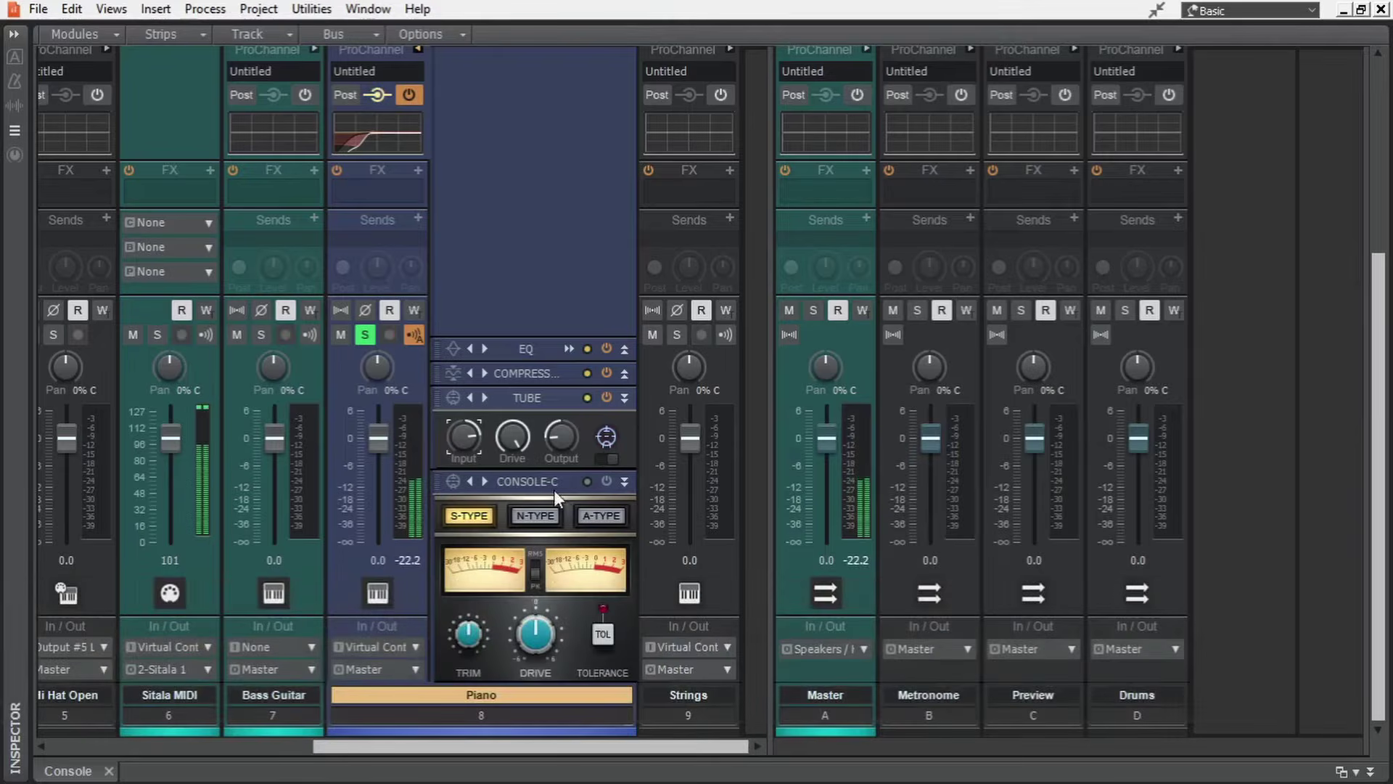
Compare the piano with the Tube module bypassed, lower its drive and input, raise its output, and flip its small type switch after stopping playback.
left_click(606, 397)
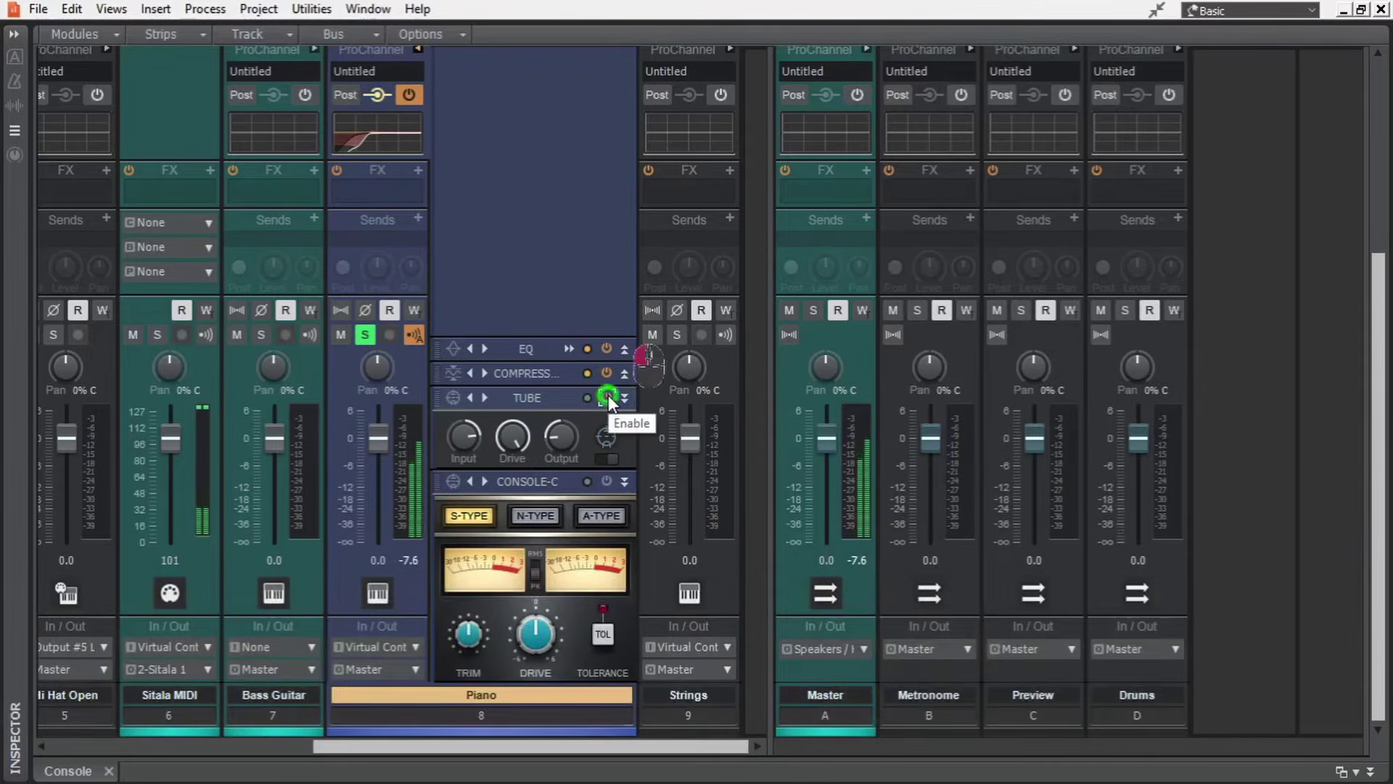
left_click(609, 395)
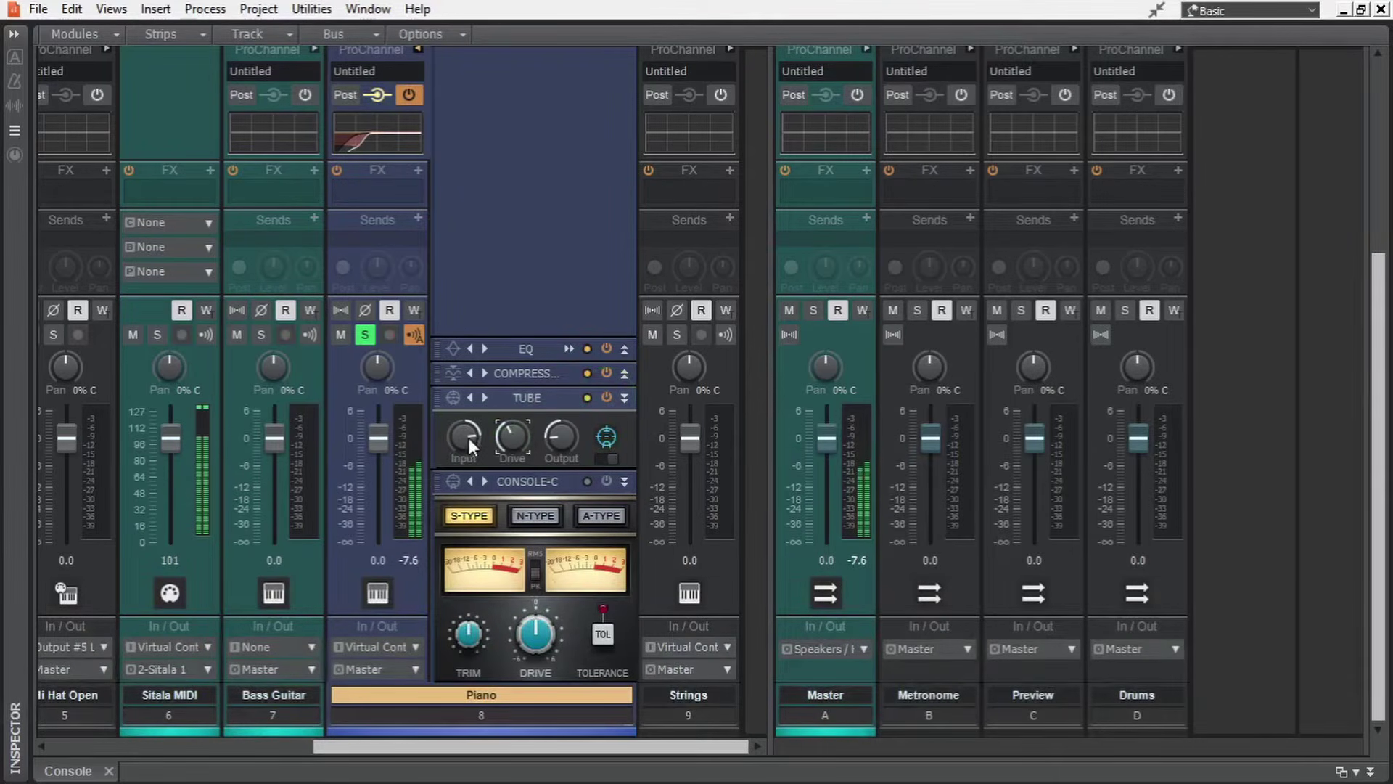
left_click_drag(469, 439, 468, 457)
left_click_drag(555, 443, 555, 428)
left_click_drag(472, 444, 550, 398)
left_click_drag(472, 443, 511, 405)
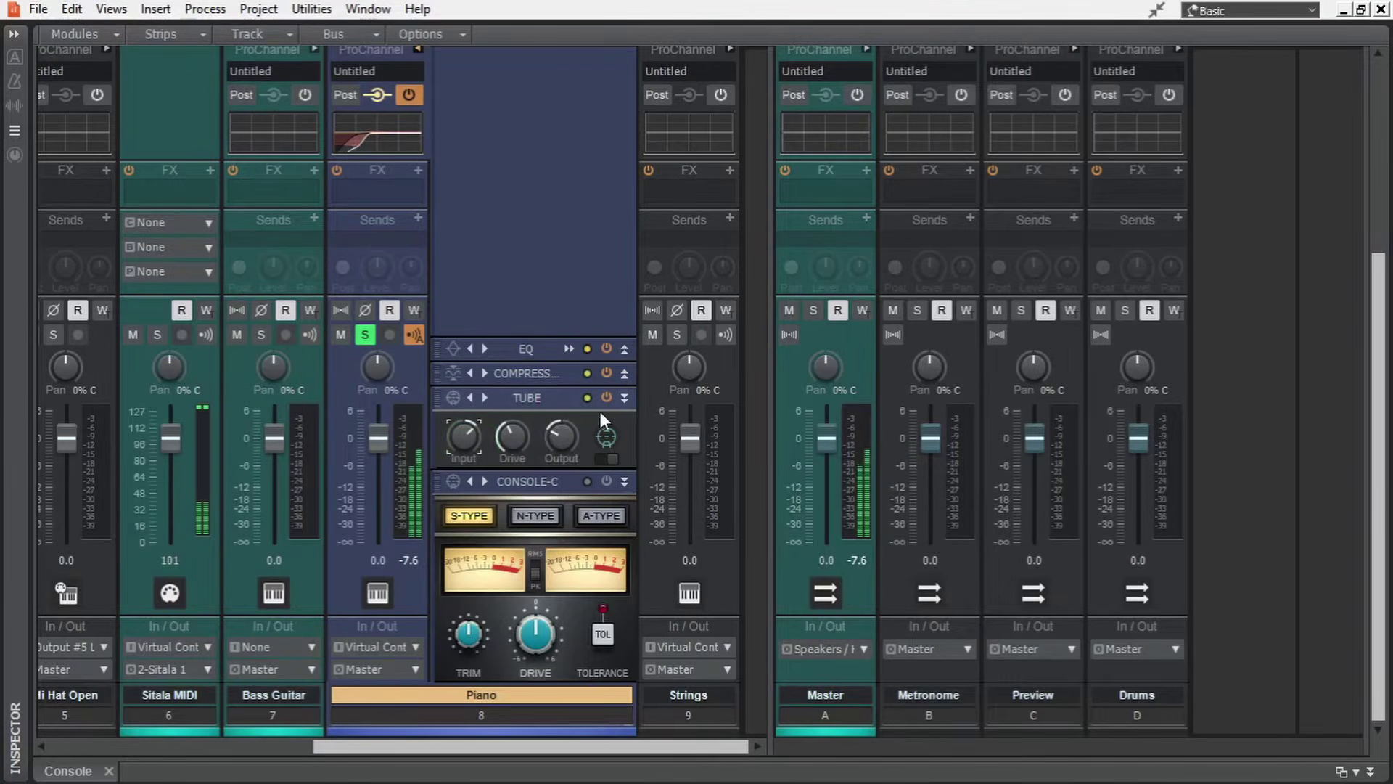
key("space")
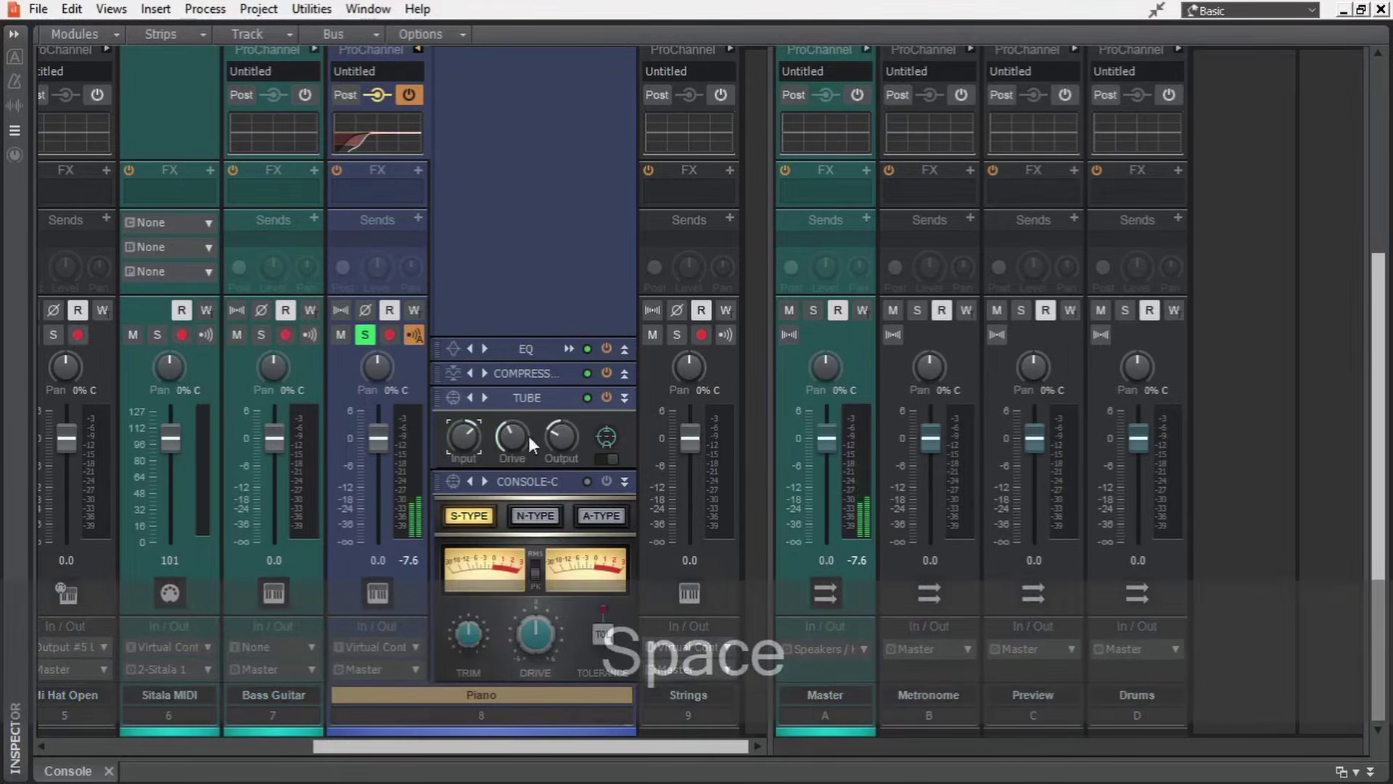
left_click(605, 457)
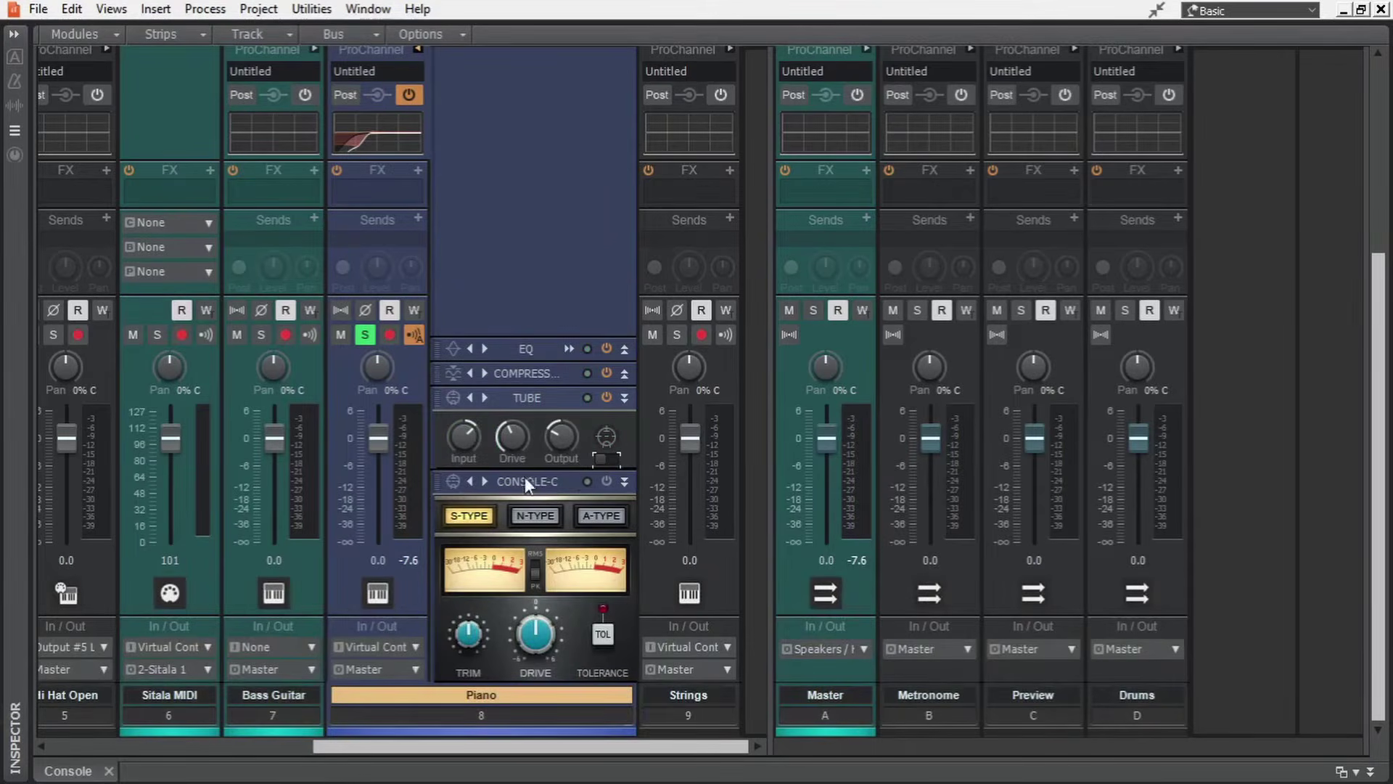
Enable the Piano's Console emulator, try N-Type and A-Type, turn on component tolerance, and settle on S-Type with slightly more drive.
left_click(540, 516)
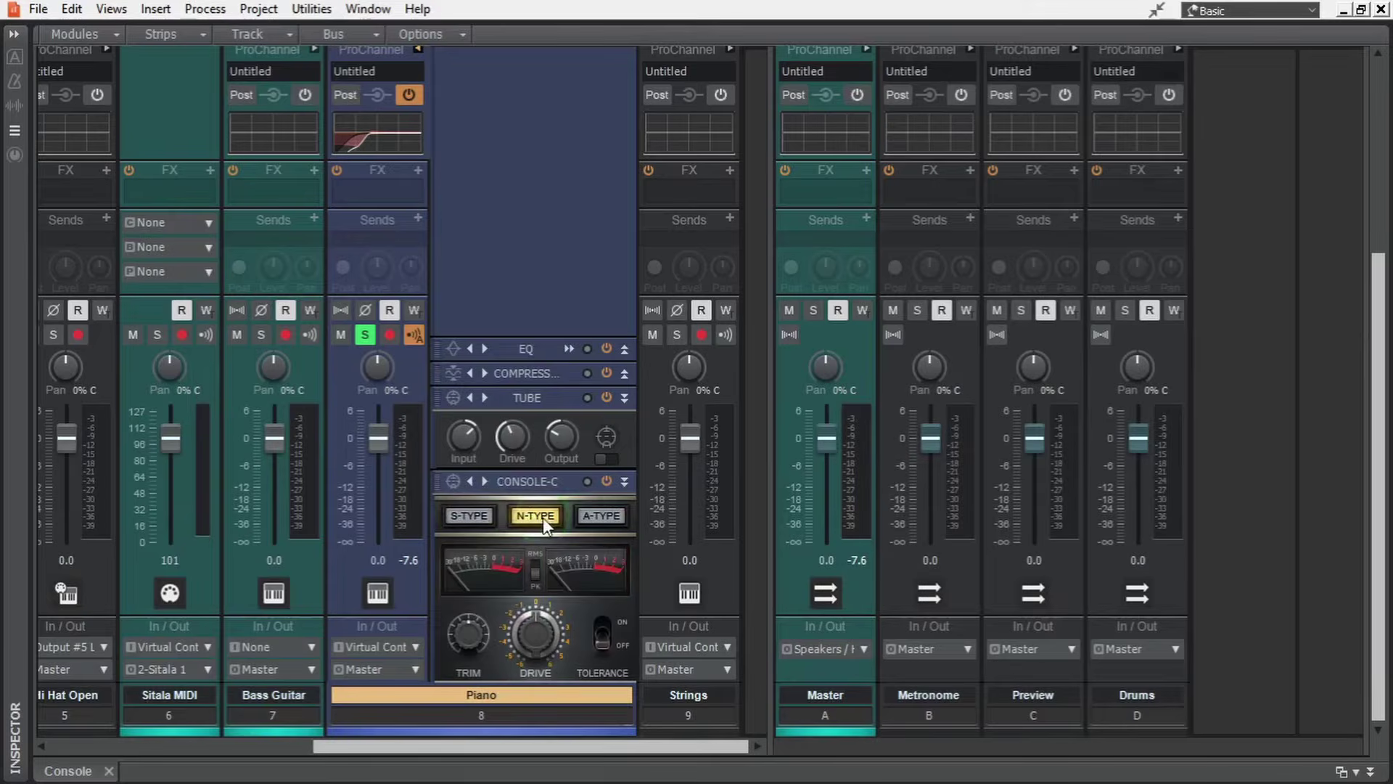
left_click(606, 515)
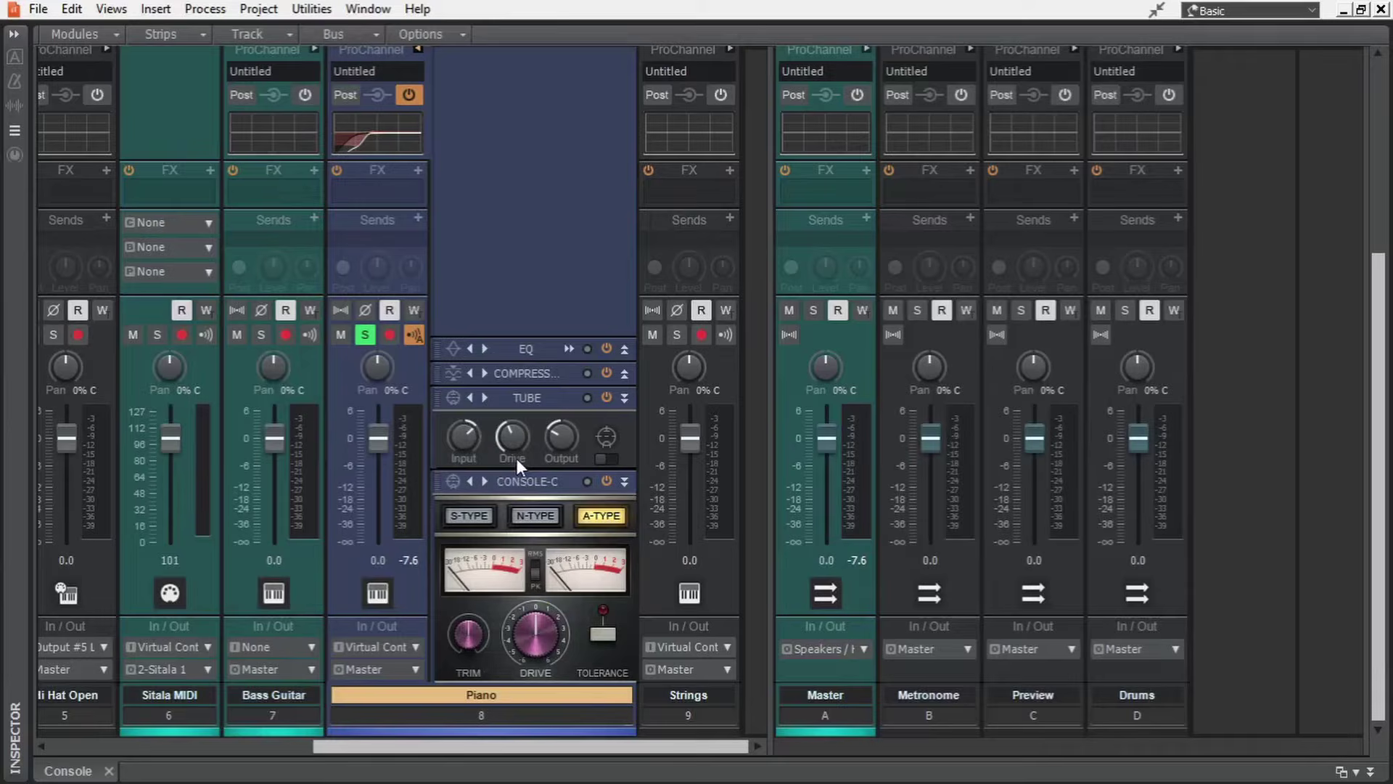
left_click(606, 635)
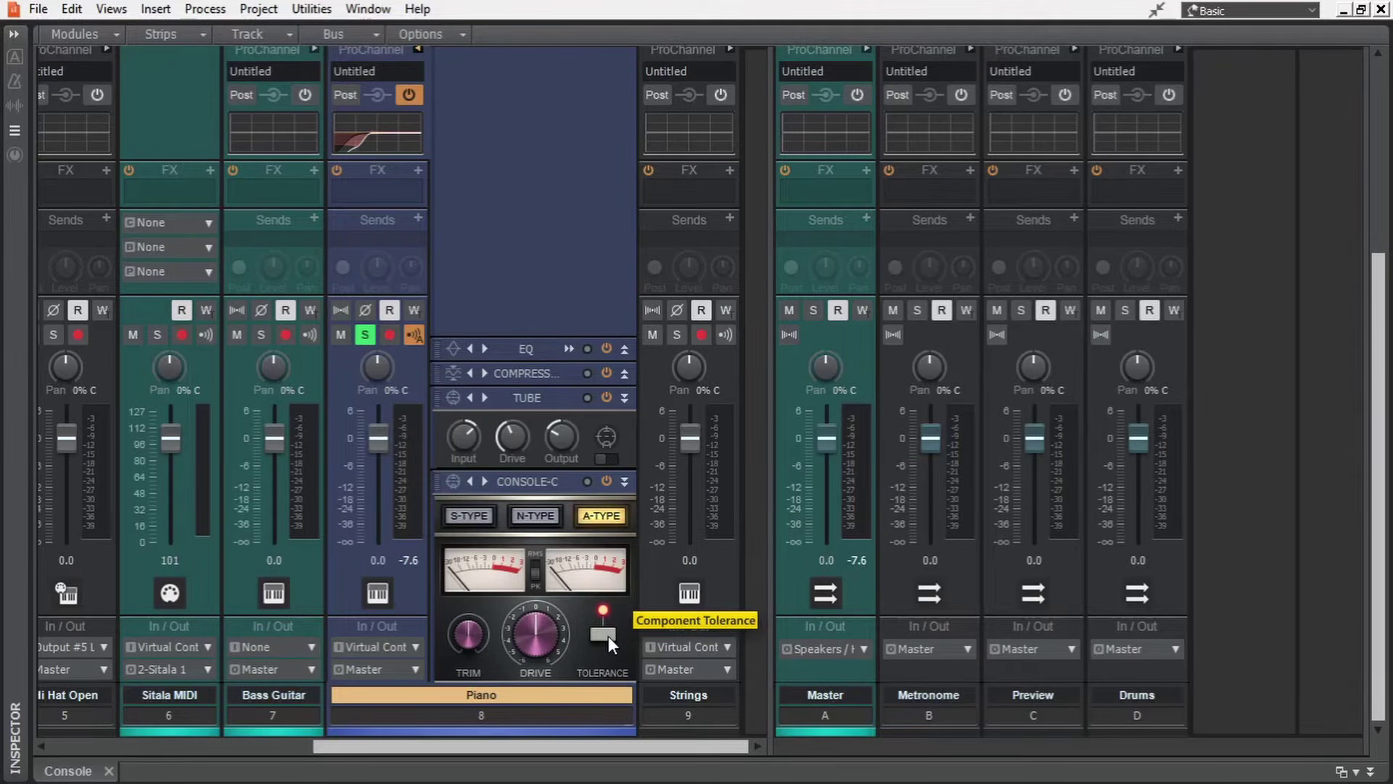
left_click(469, 514)
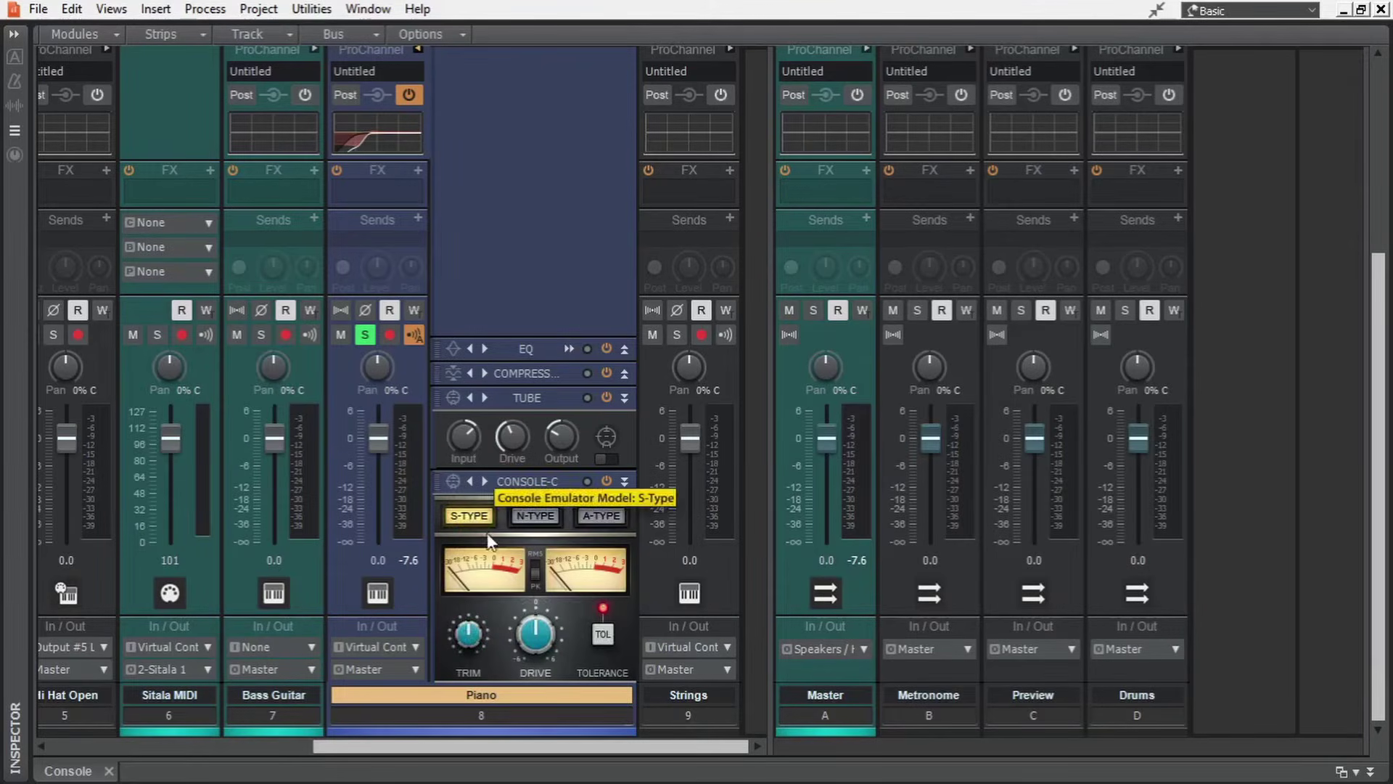
left_click_drag(542, 648, 534, 637)
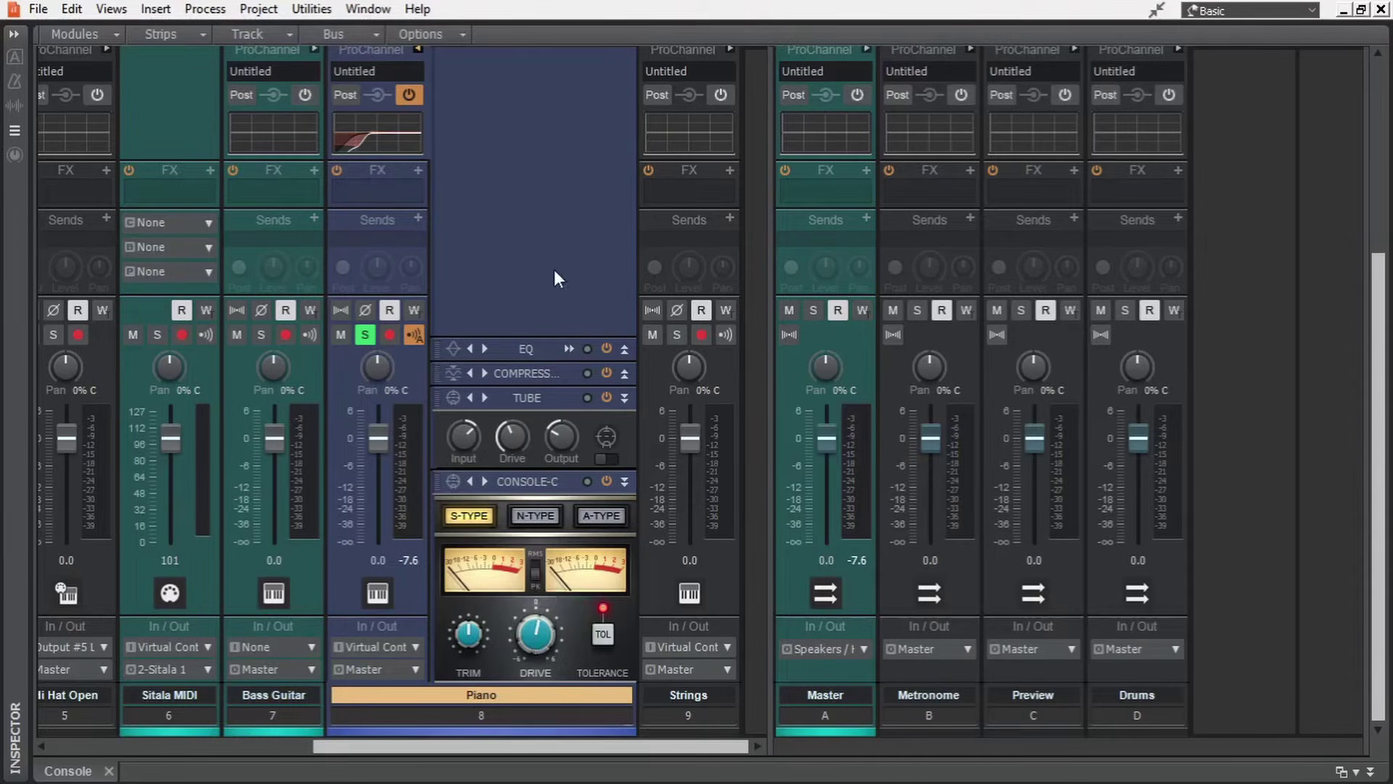
Examine the modules available to insert in the Piano's ProChannel, and expand the Compressor to view its possible replacements.
right_click(554, 210)
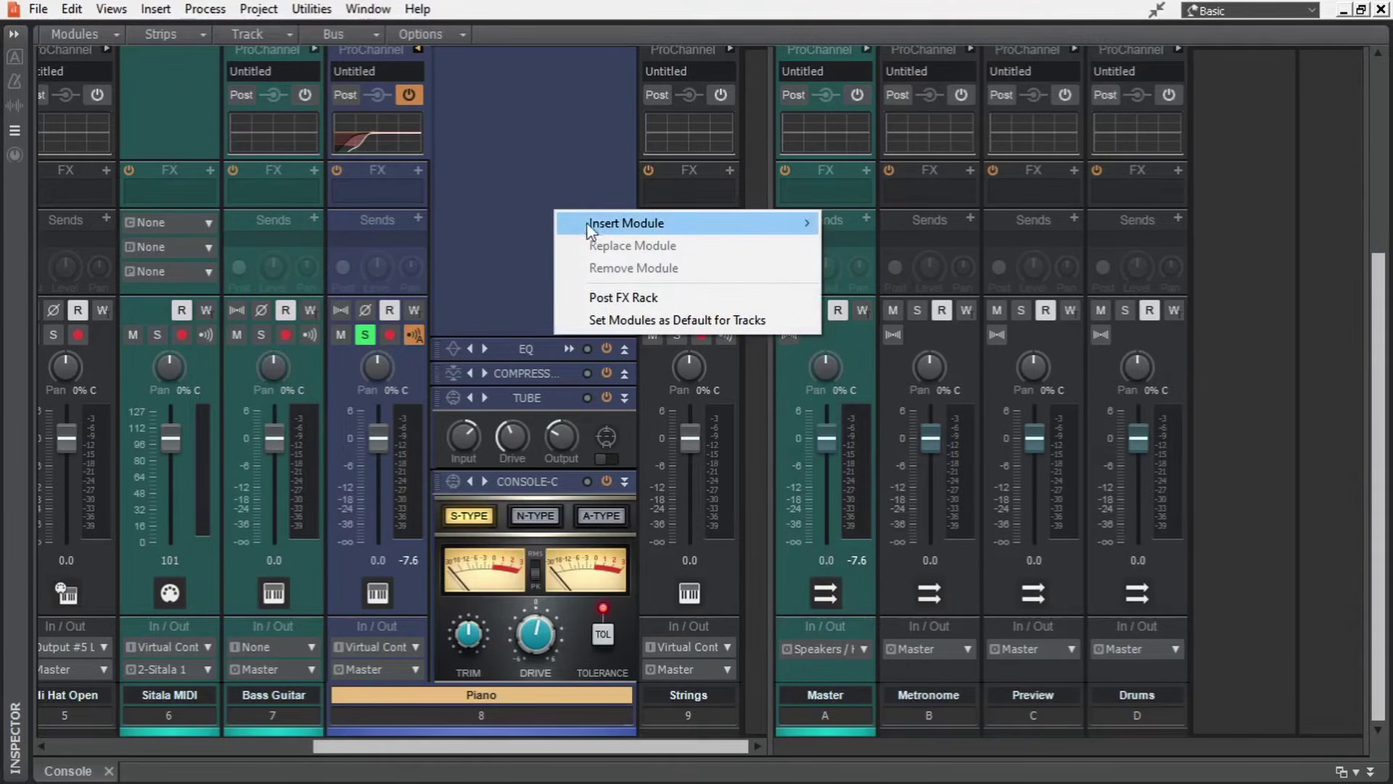
mouse_move(581, 223)
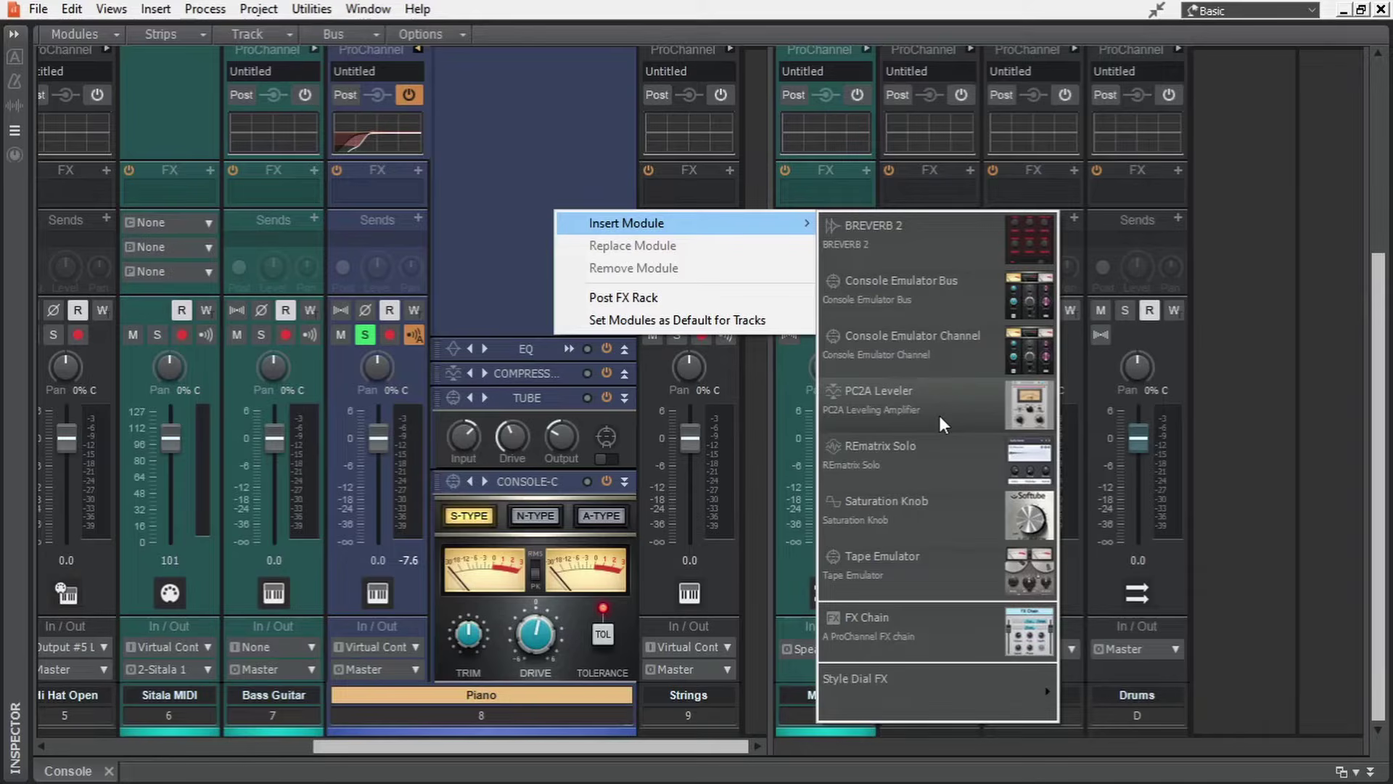
left_click(489, 238)
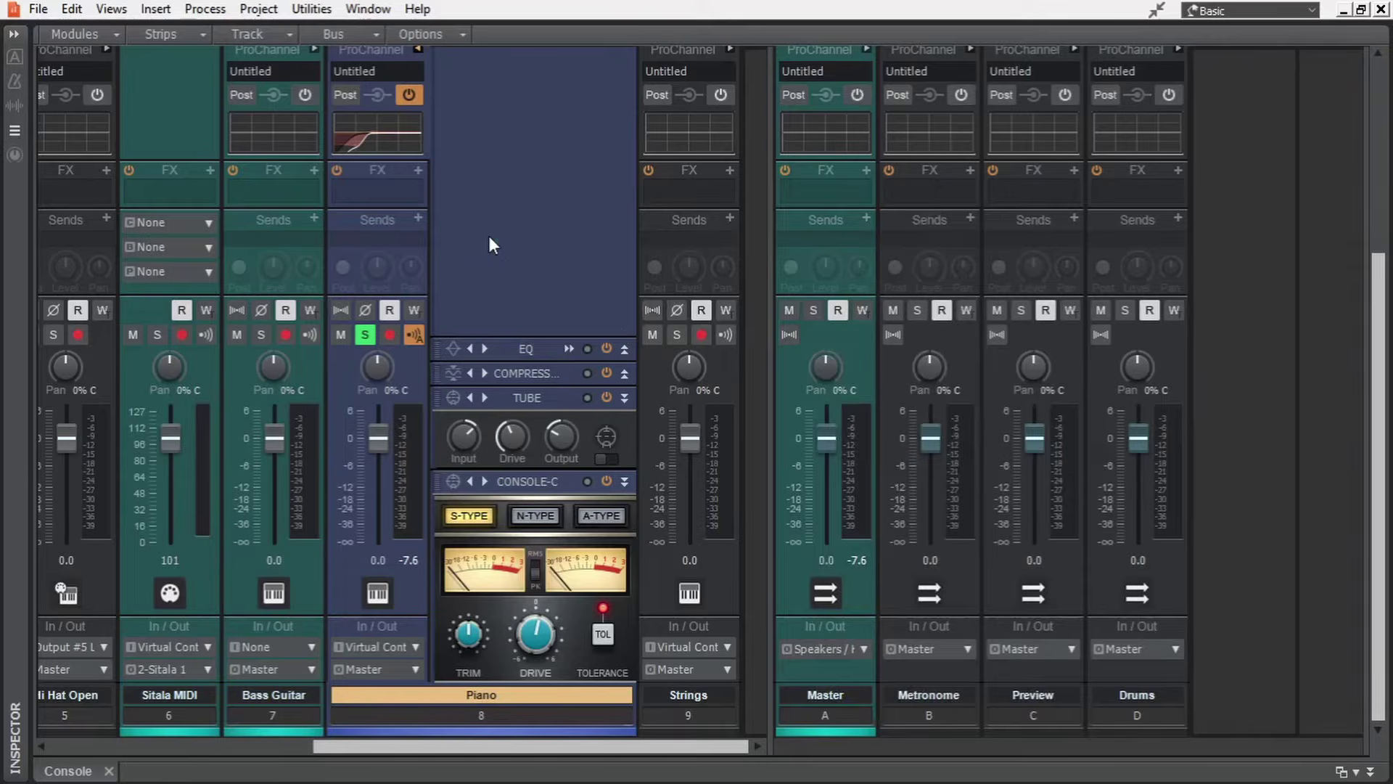
left_click(626, 373)
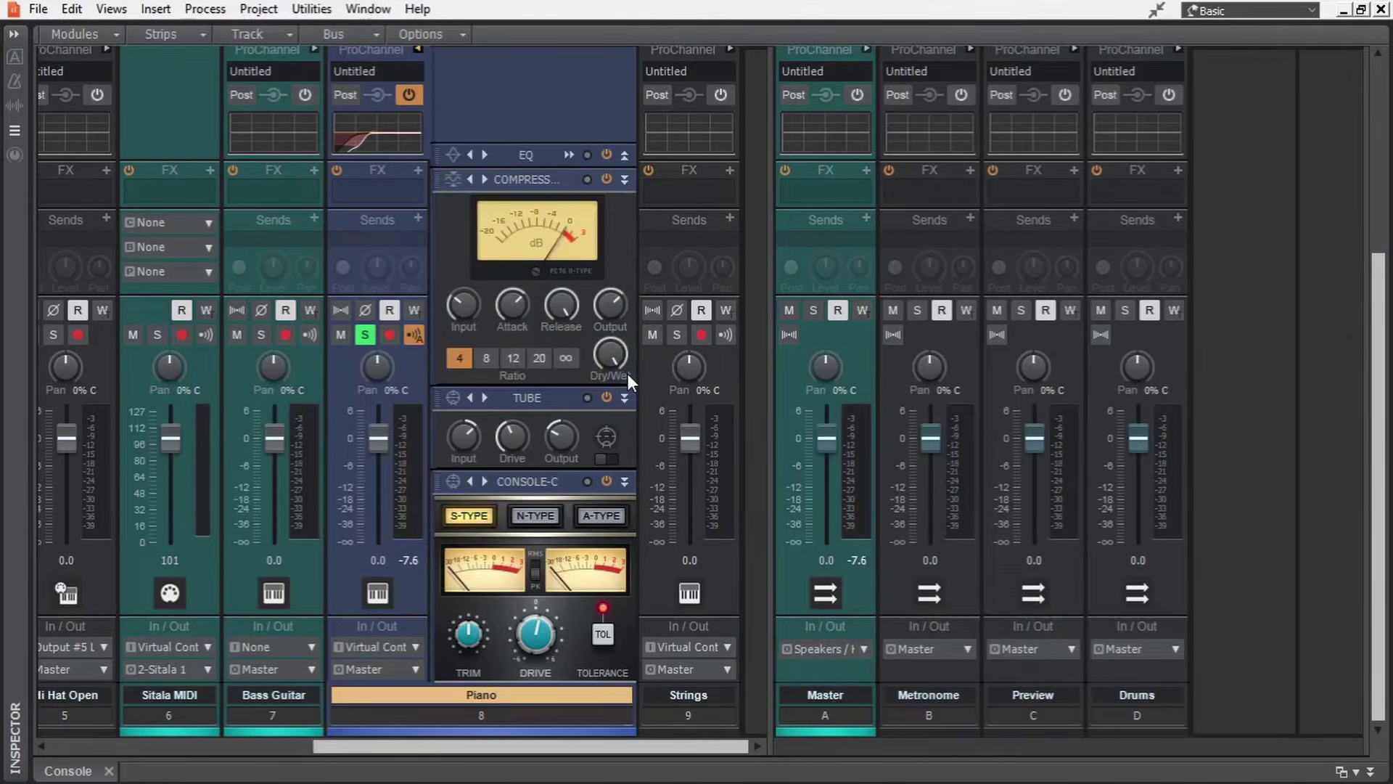
right_click(557, 95)
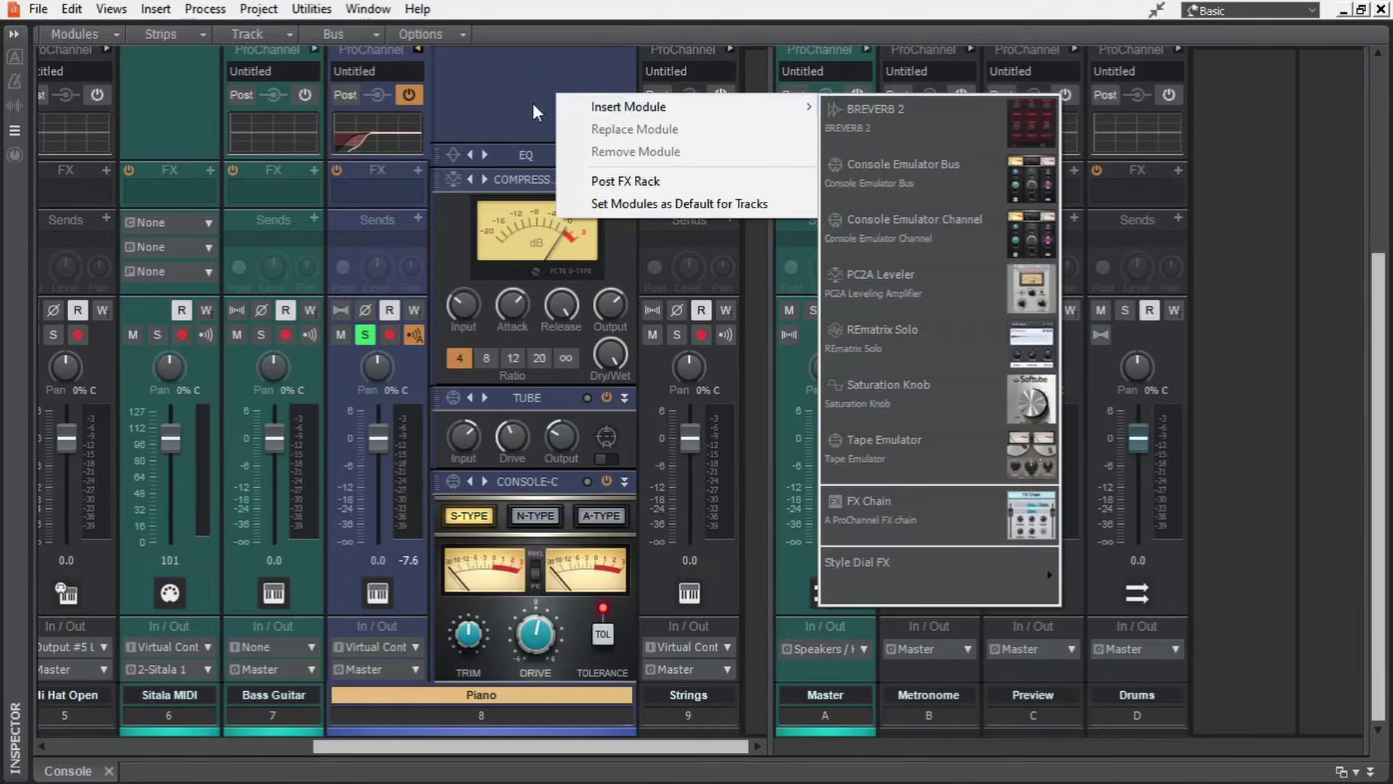
left_click(515, 101)
right_click(539, 178)
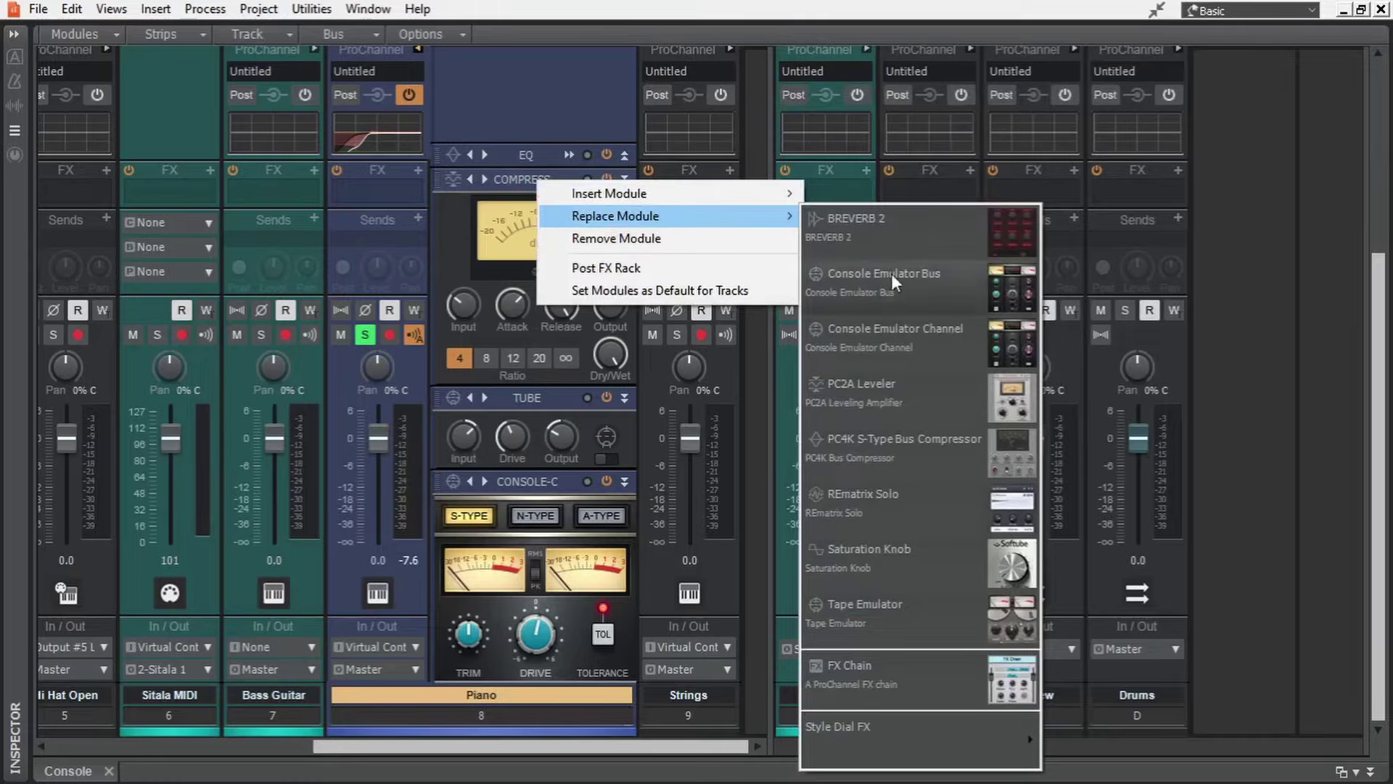
left_click(515, 103)
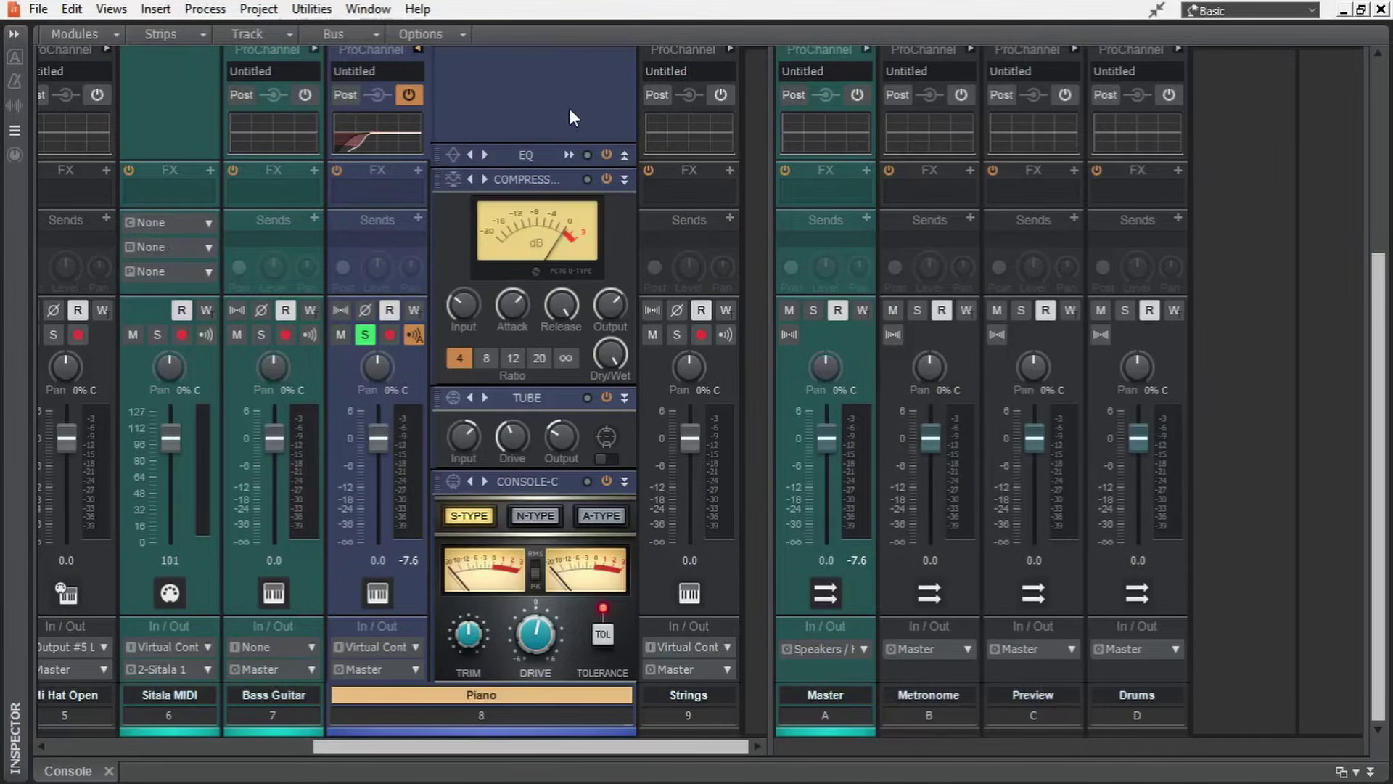
Compare the playing piano with its entire ProChannel switched off and back on, and stop playback.
left_click(418, 96)
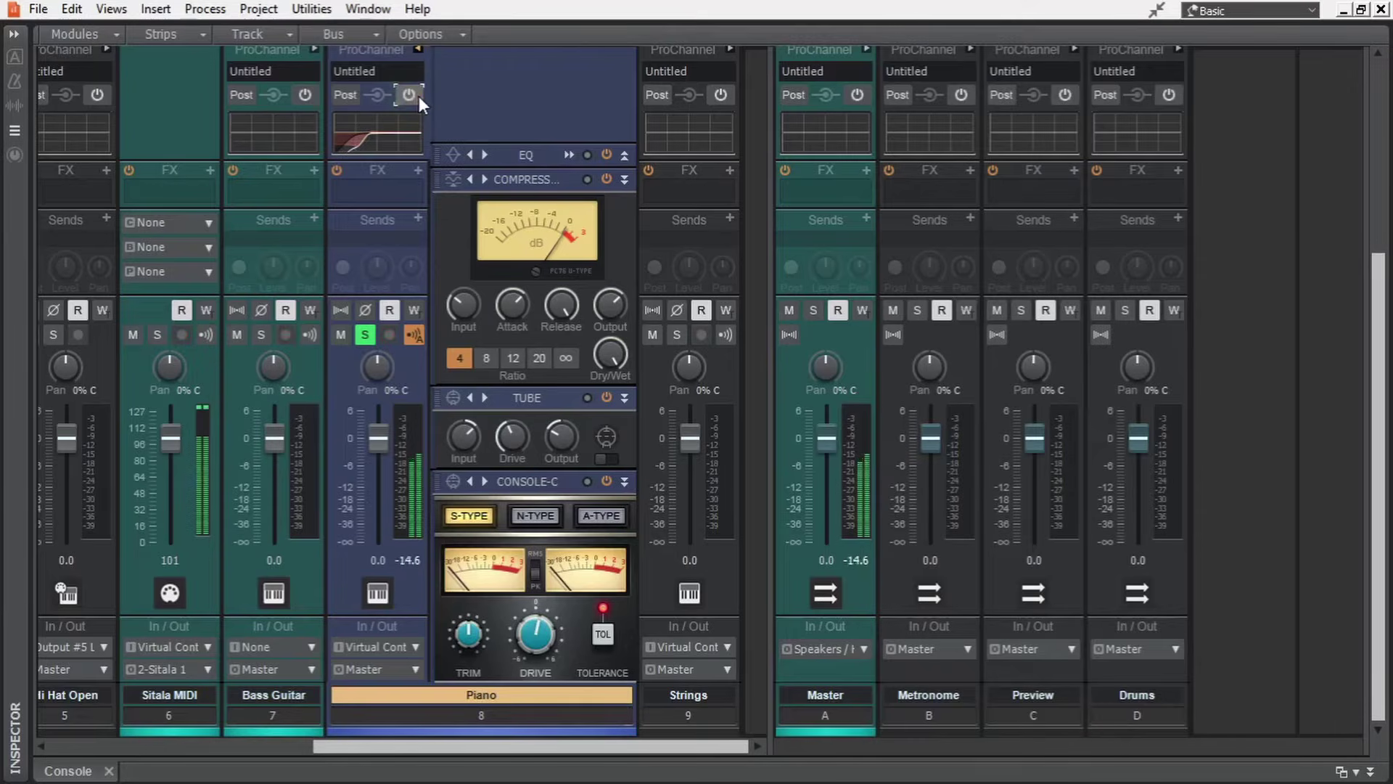
left_click(419, 96)
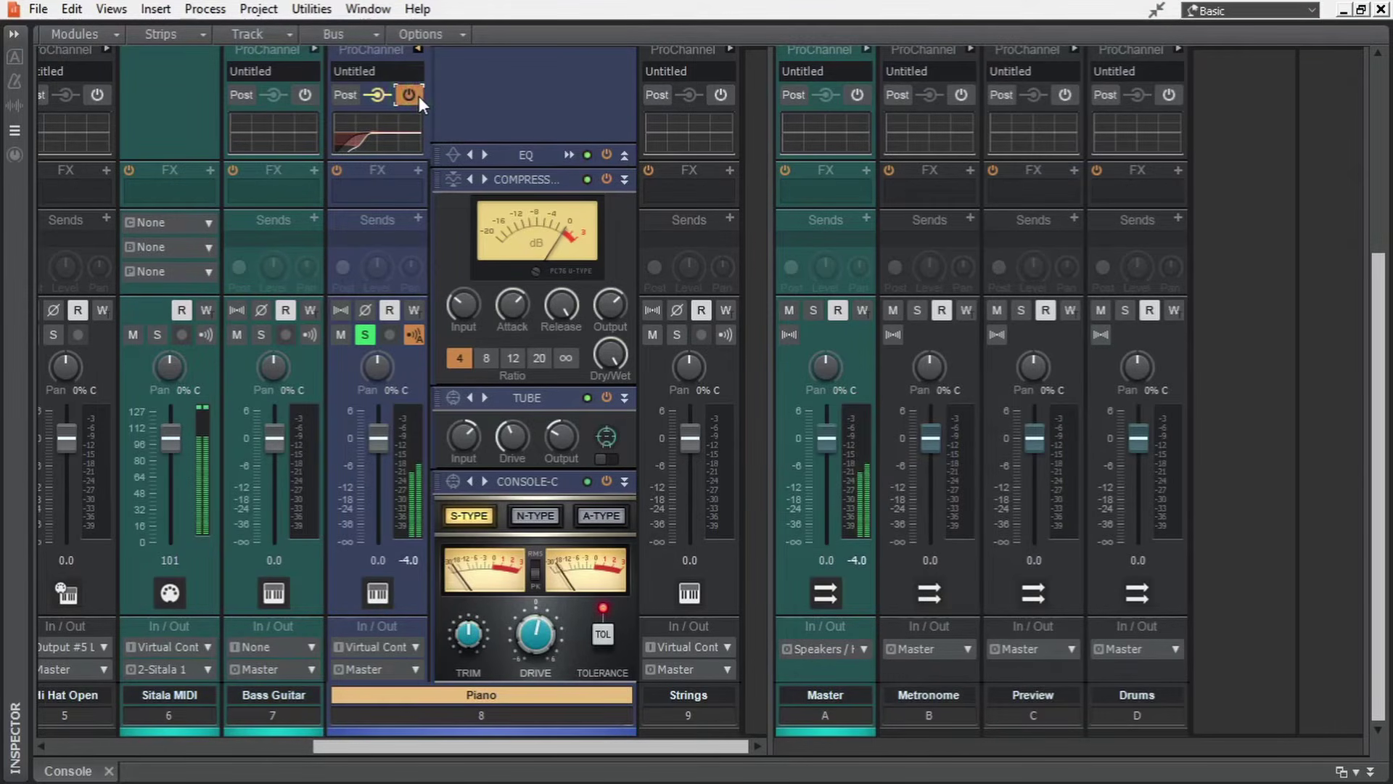
key("space")
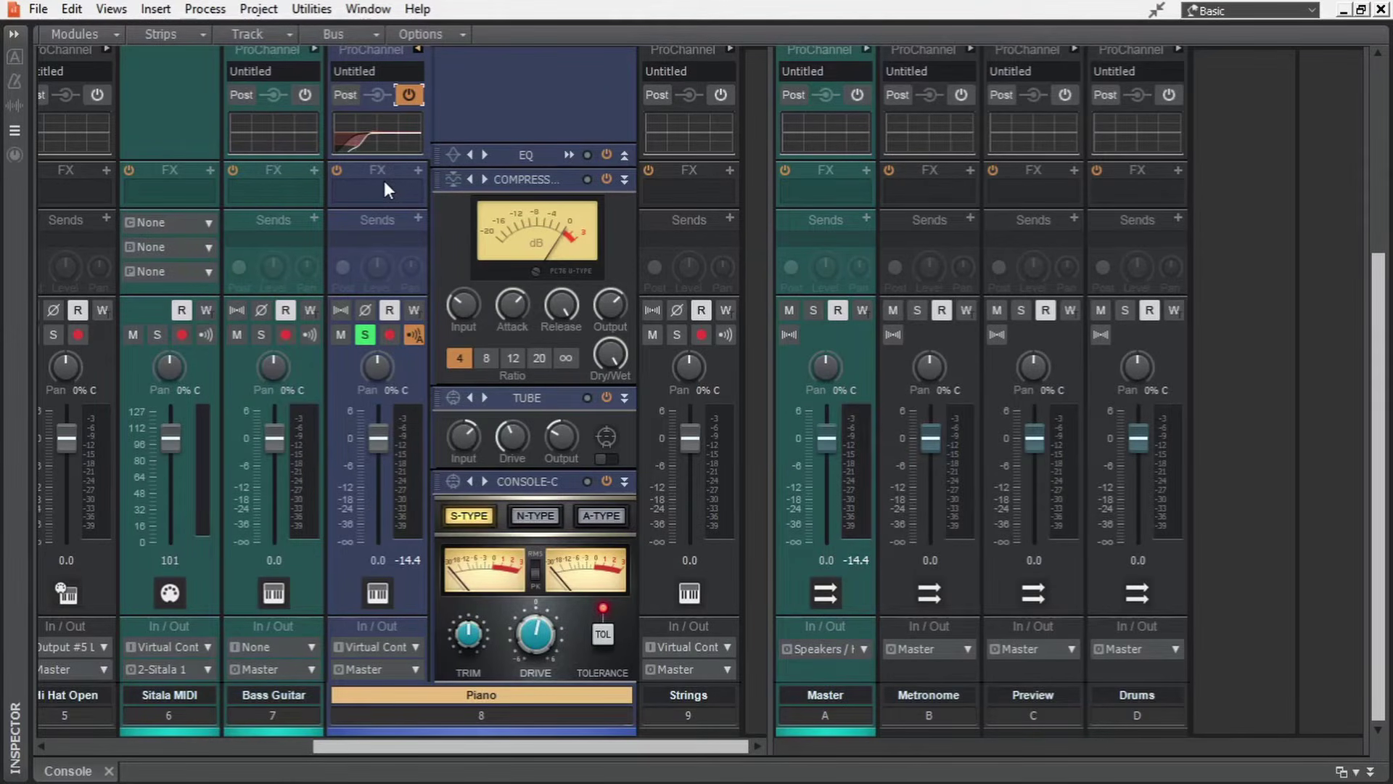
Insert the A1TriggerGate audio effect from the Gate category into the Piano's FX rack.
left_click(418, 171)
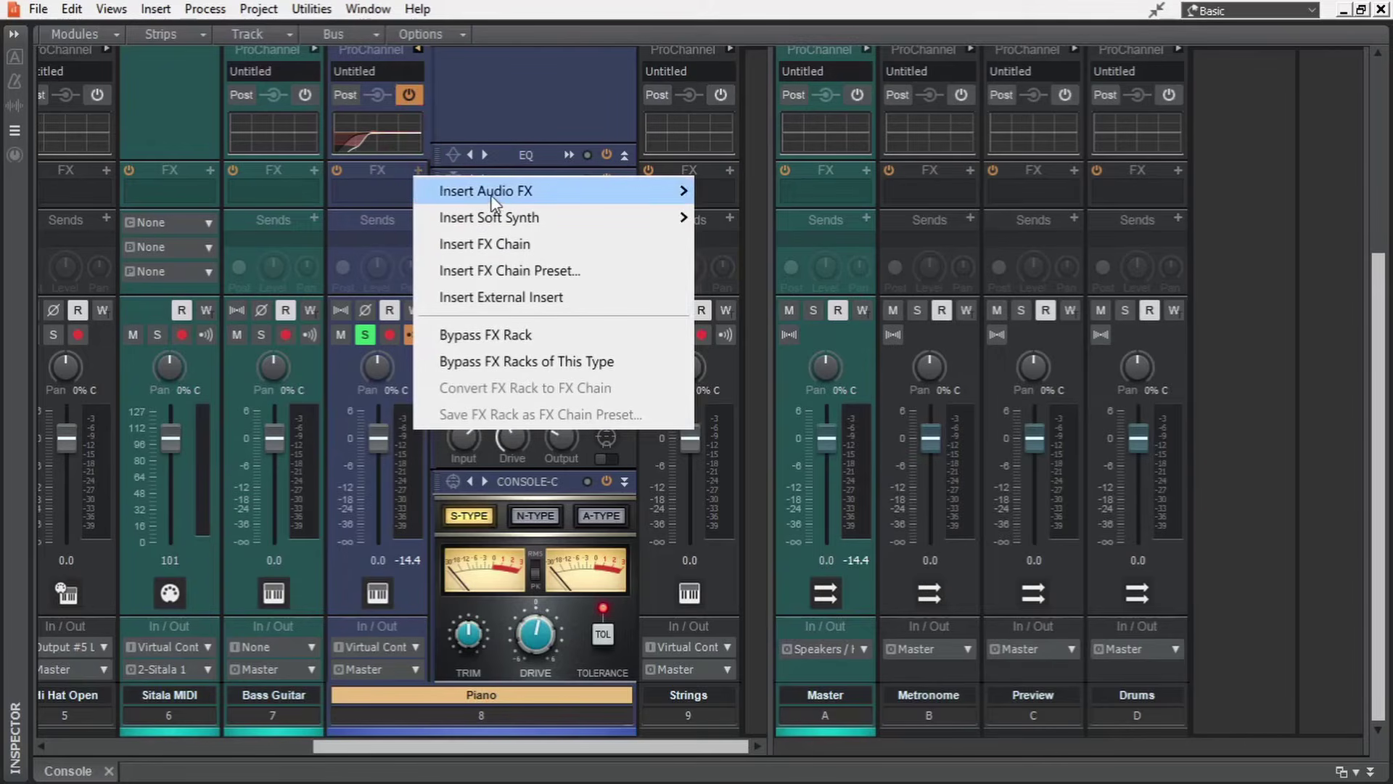
mouse_move(492, 196)
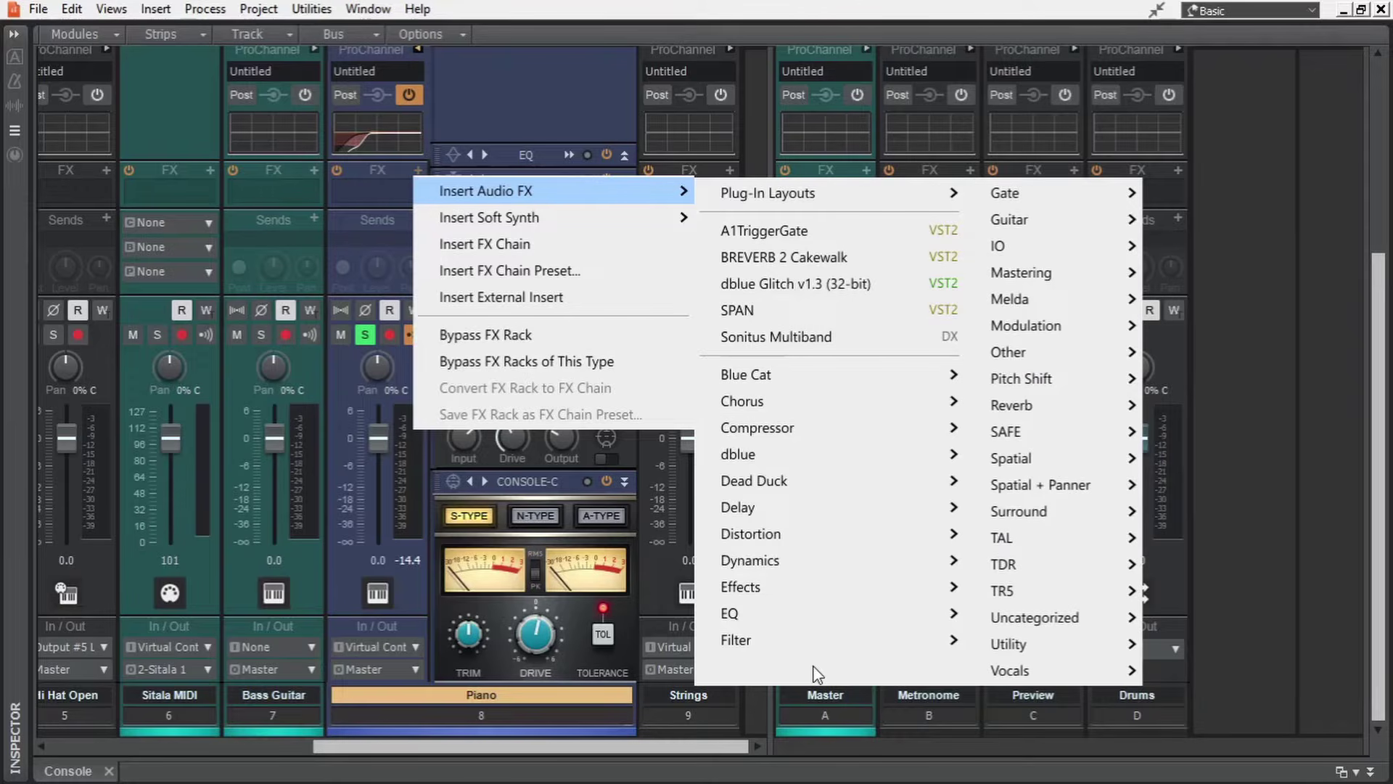
mouse_move(1061, 201)
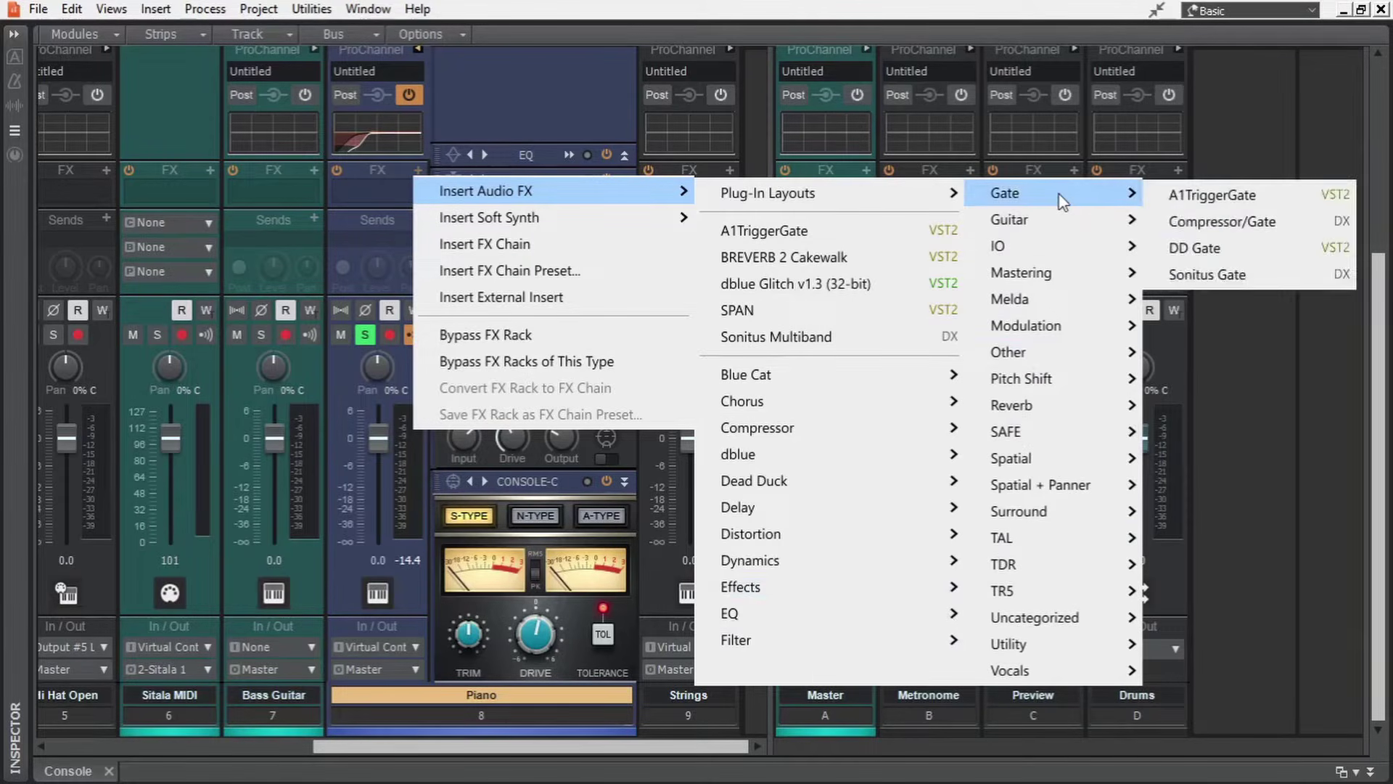
left_click(1266, 195)
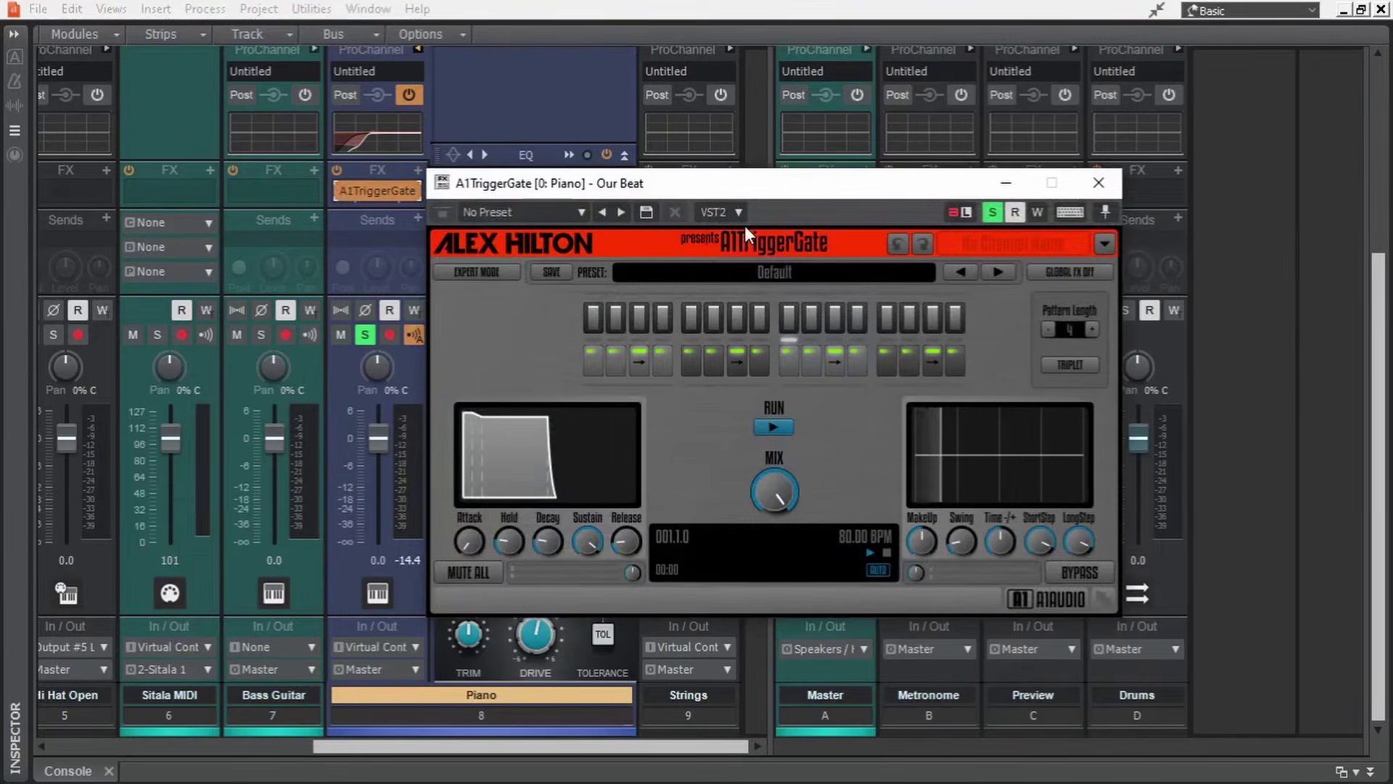
Play the piano through A1TriggerGate, compare it bypassed and enabled, and close the plug-in window after stopping.
key("space")
left_click(335, 189)
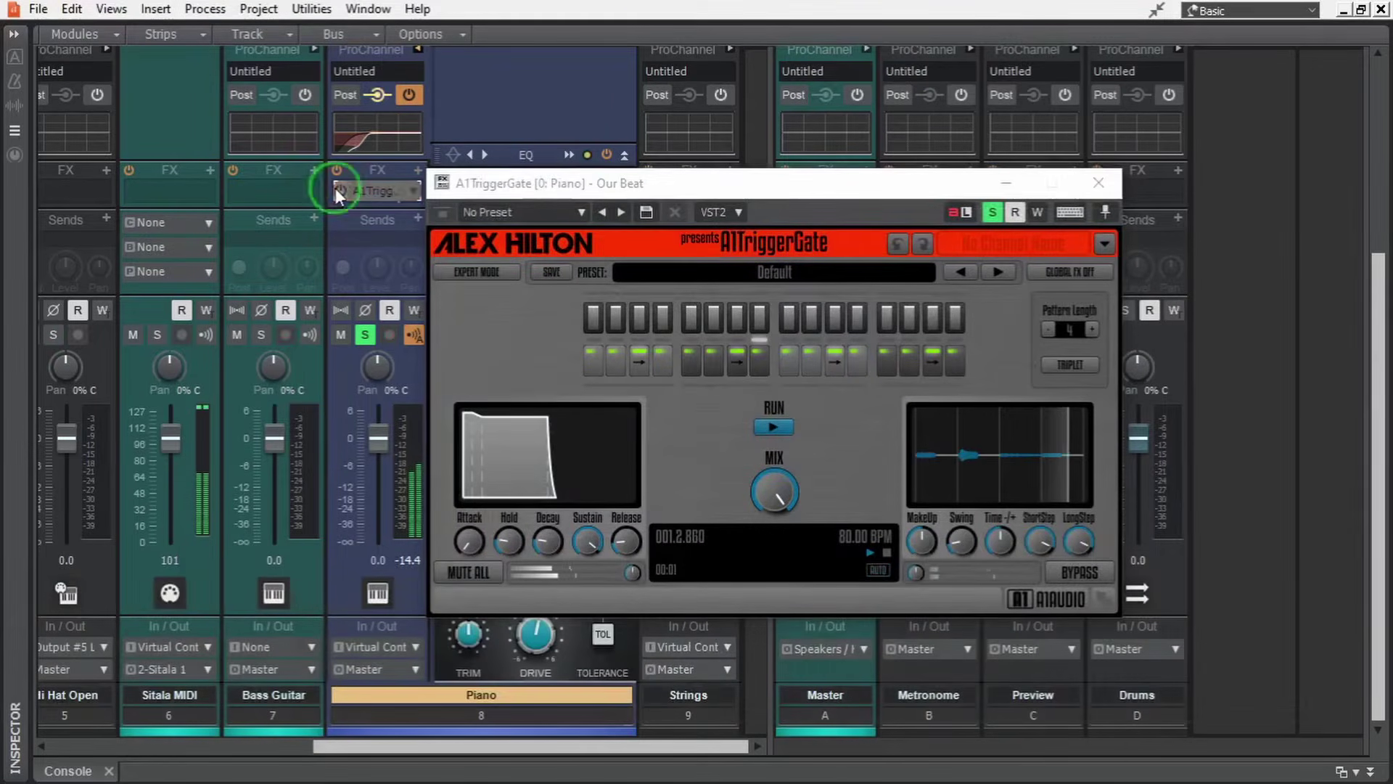
left_click(338, 191)
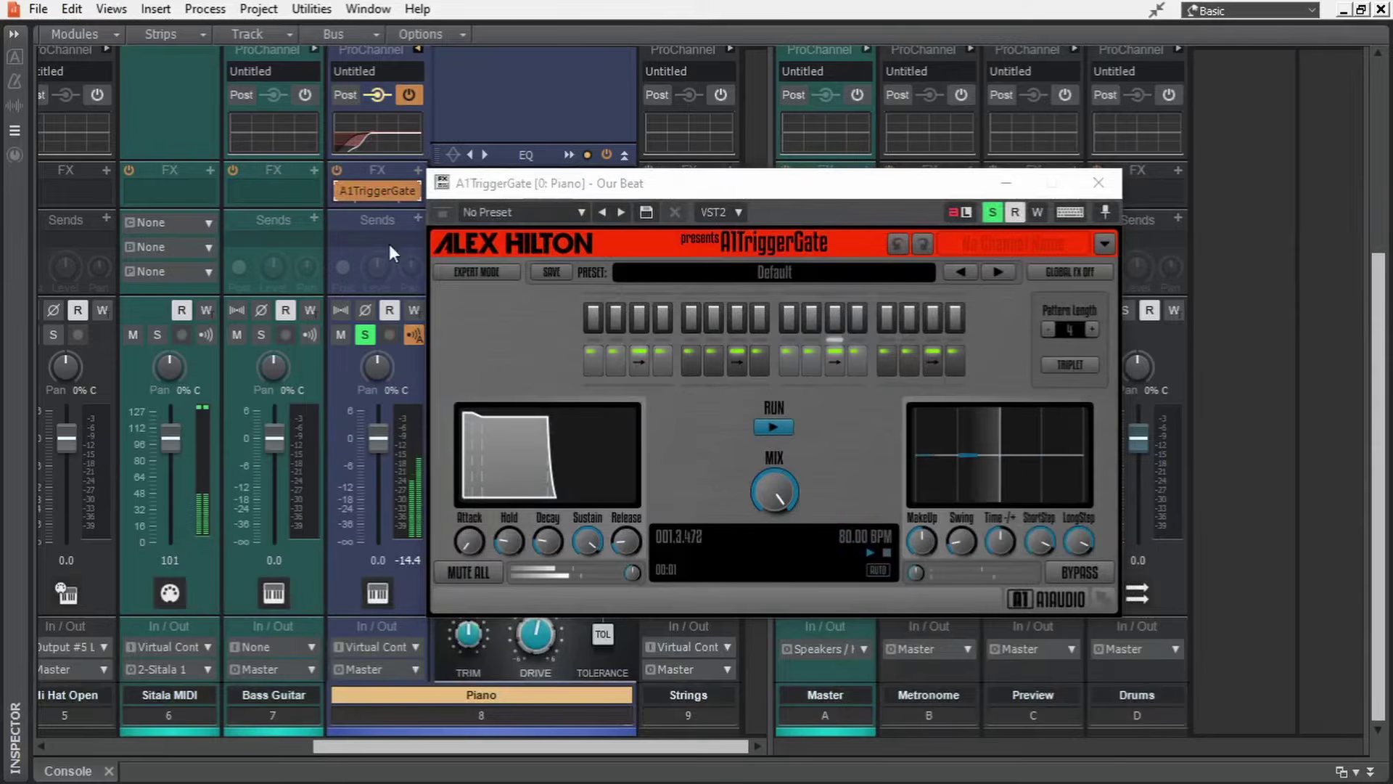
key("space")
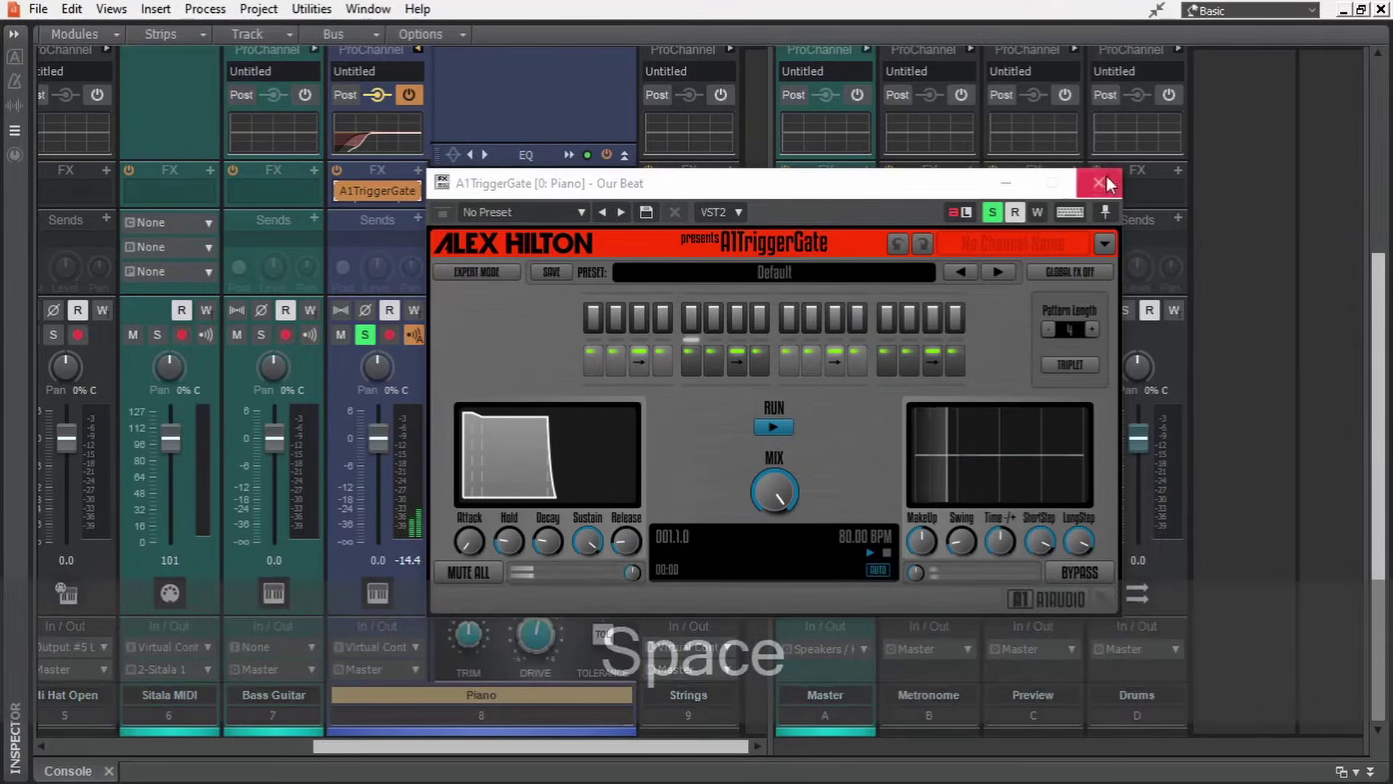
left_click(1100, 182)
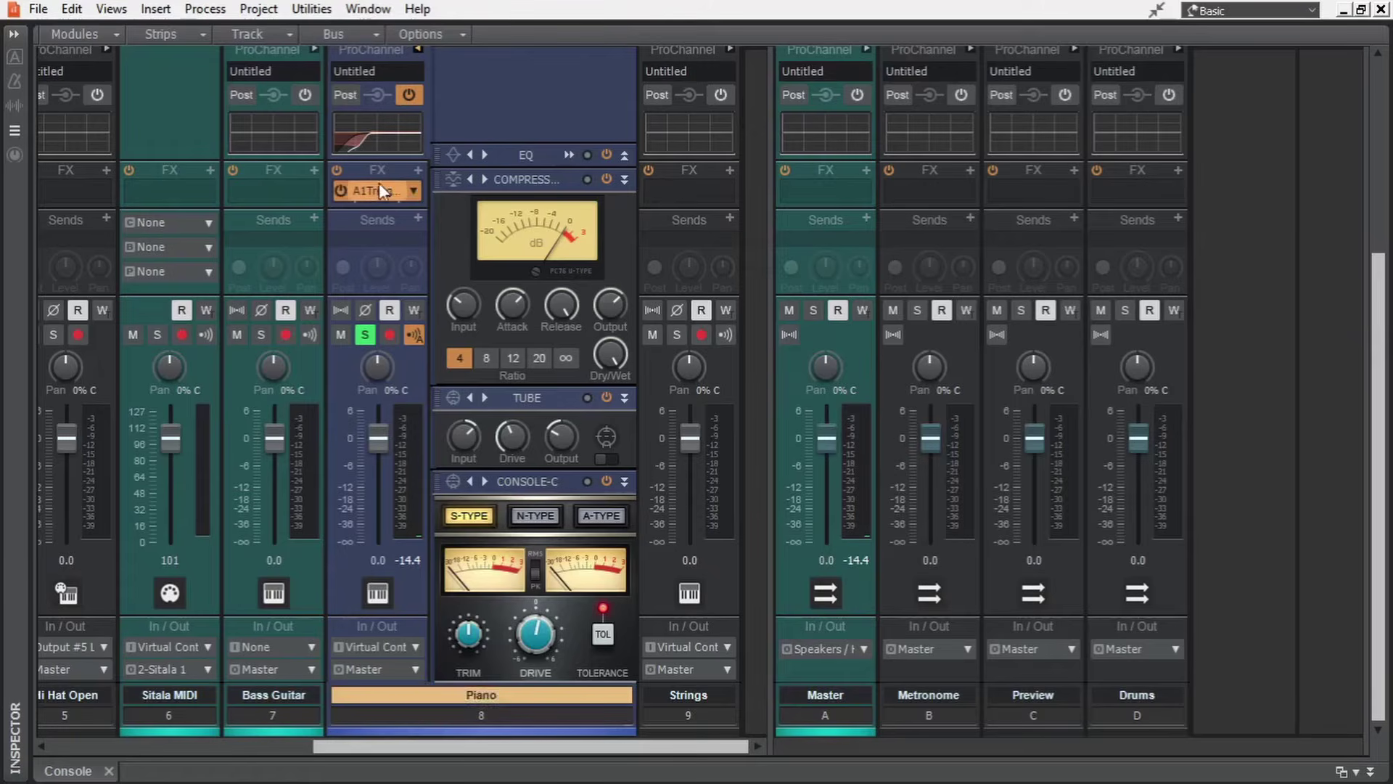
Add dblue Glitch v1.3 to the Piano's FX rack, move A1TriggerGate below it, and close the Glitch window.
right_click(405, 183)
left_click(672, 190)
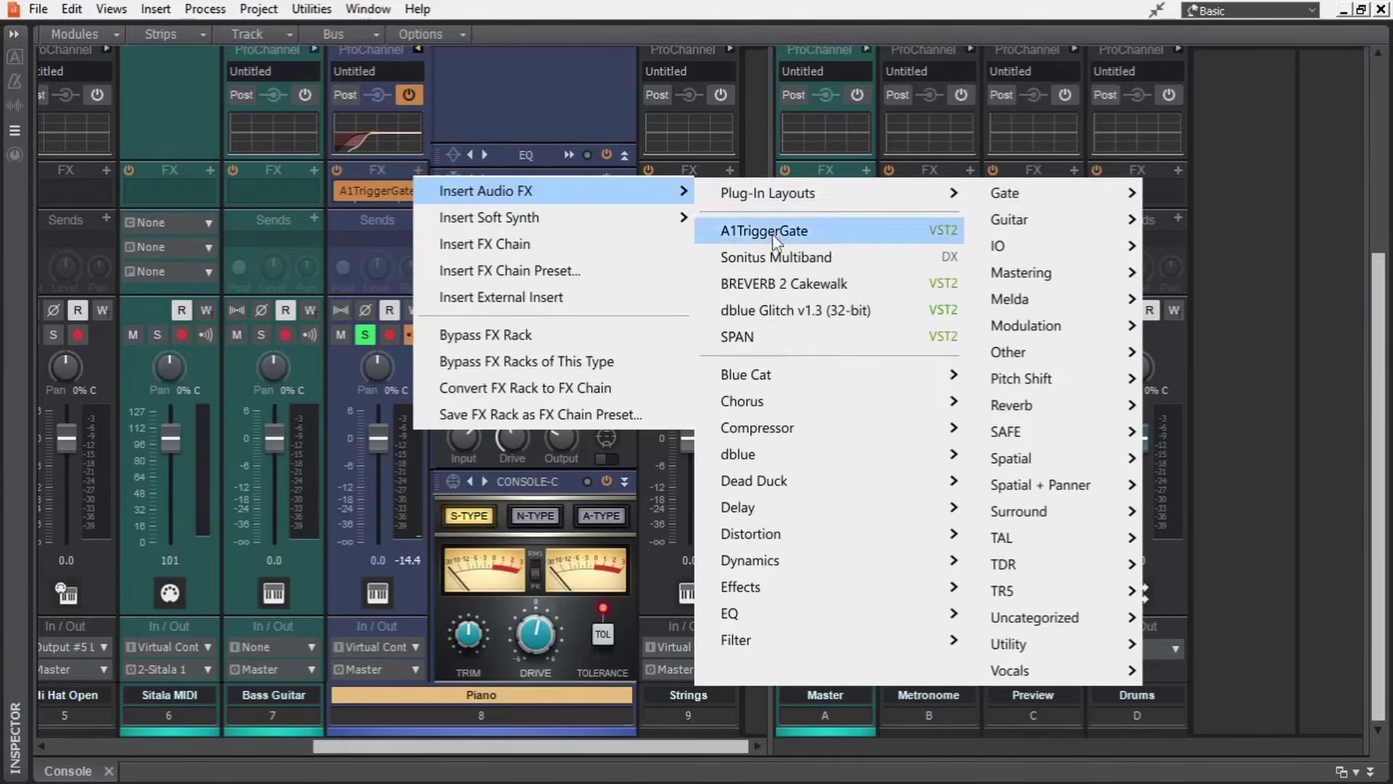
left_click(875, 312)
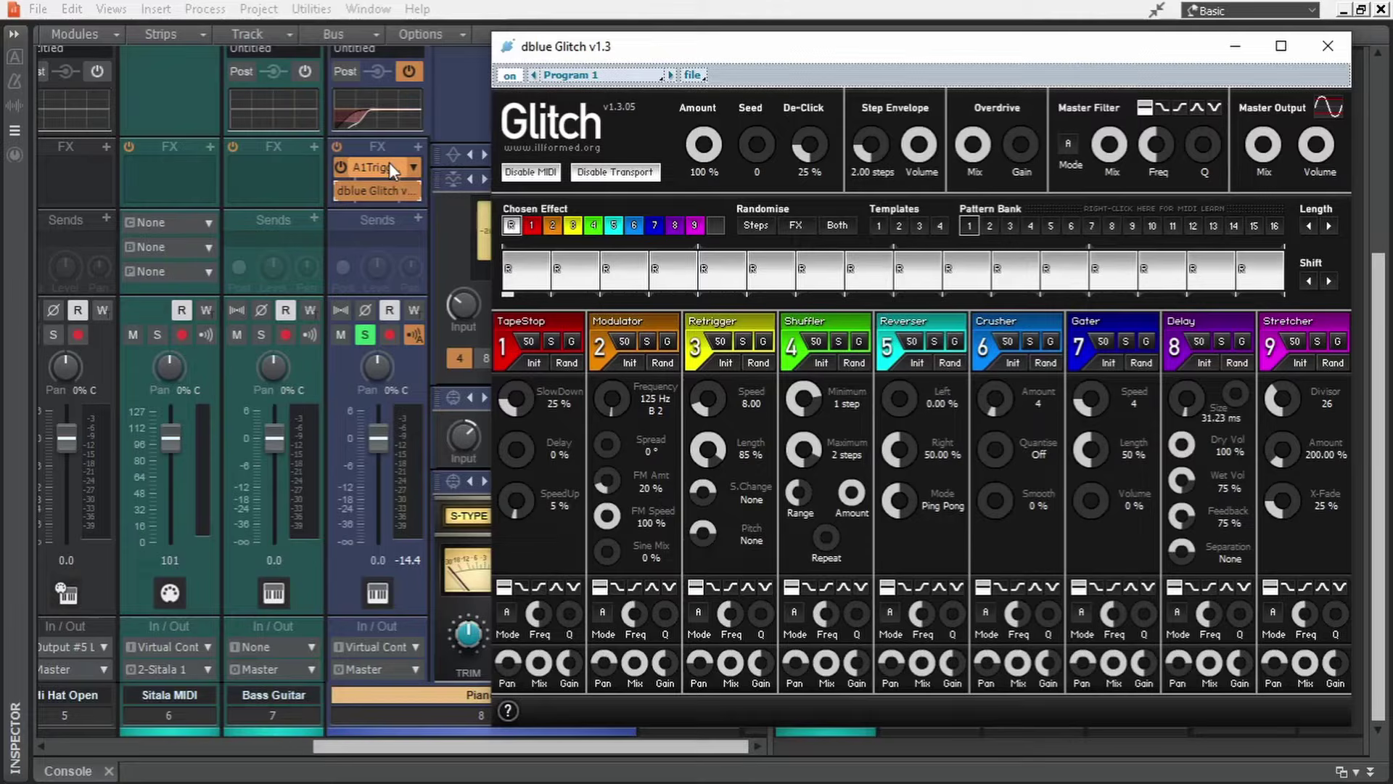
left_click_drag(389, 162, 388, 209)
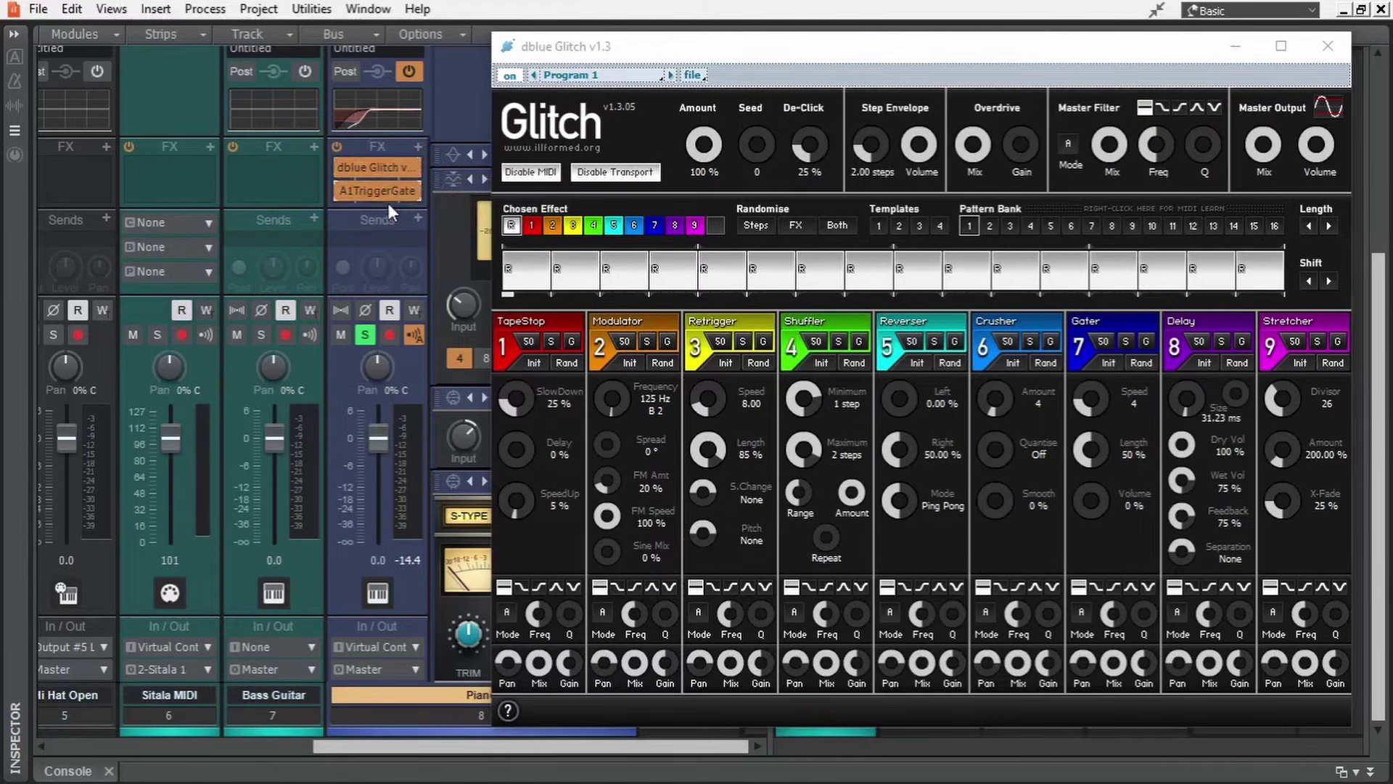
left_click(1328, 46)
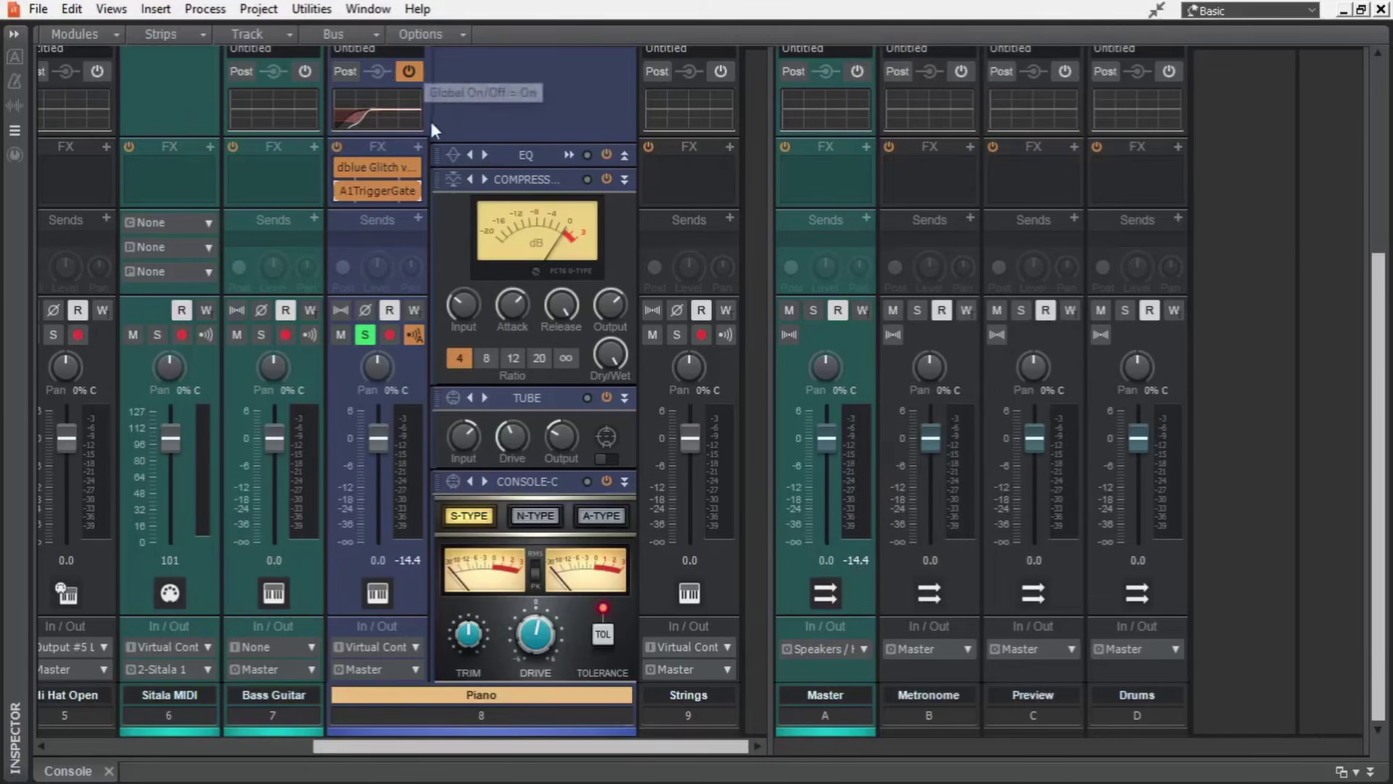
Bypass and re-enable the Piano's whole FX rack, and set its ProChannel to run post FX rack.
left_click(338, 146)
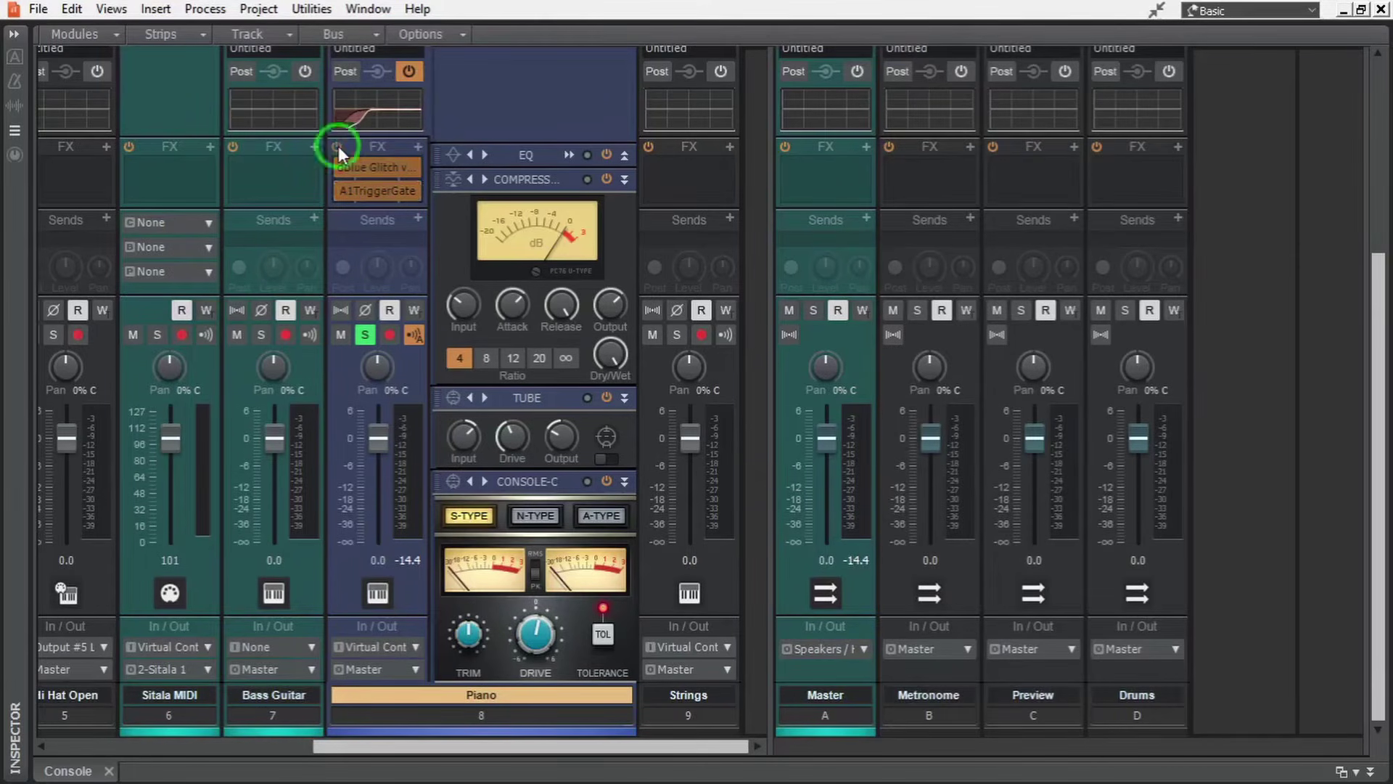
scroll(338, 145, "up", 1)
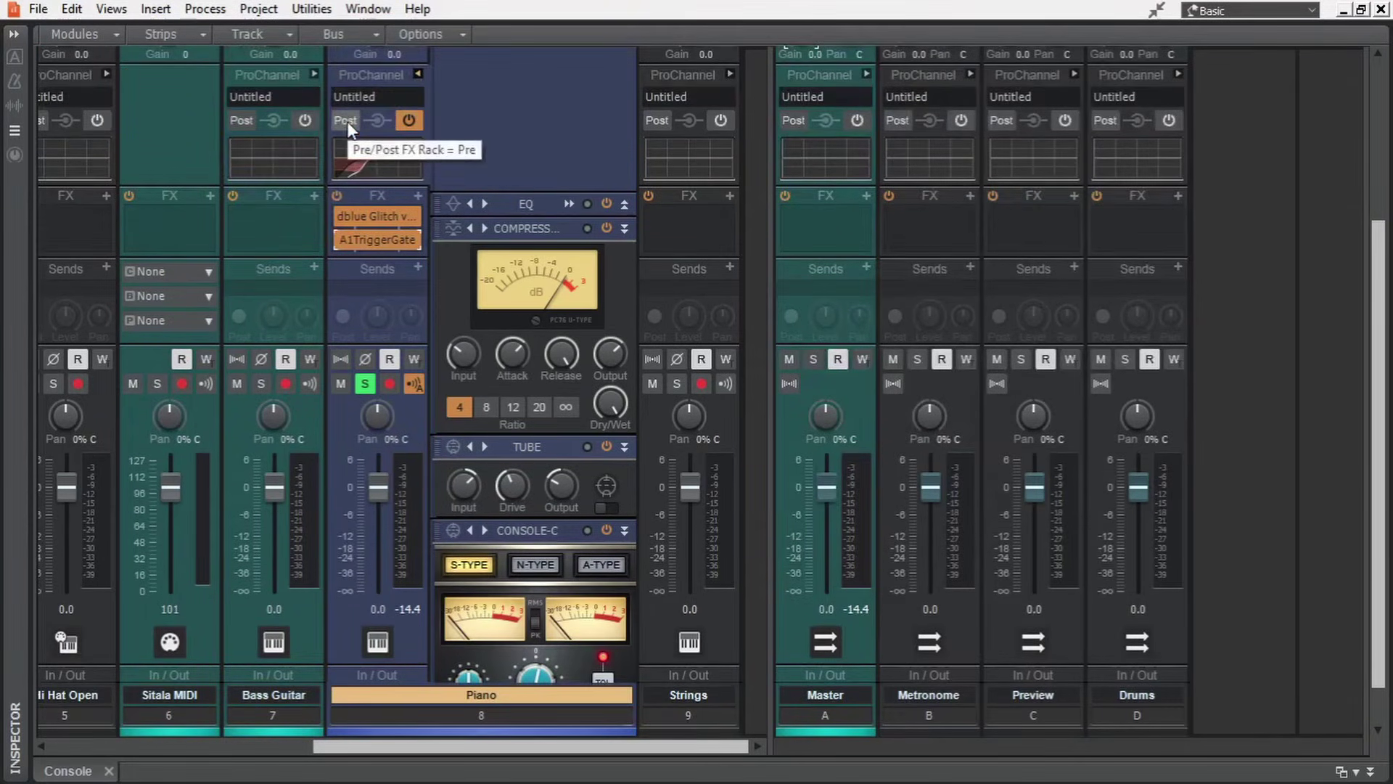
left_click(347, 121)
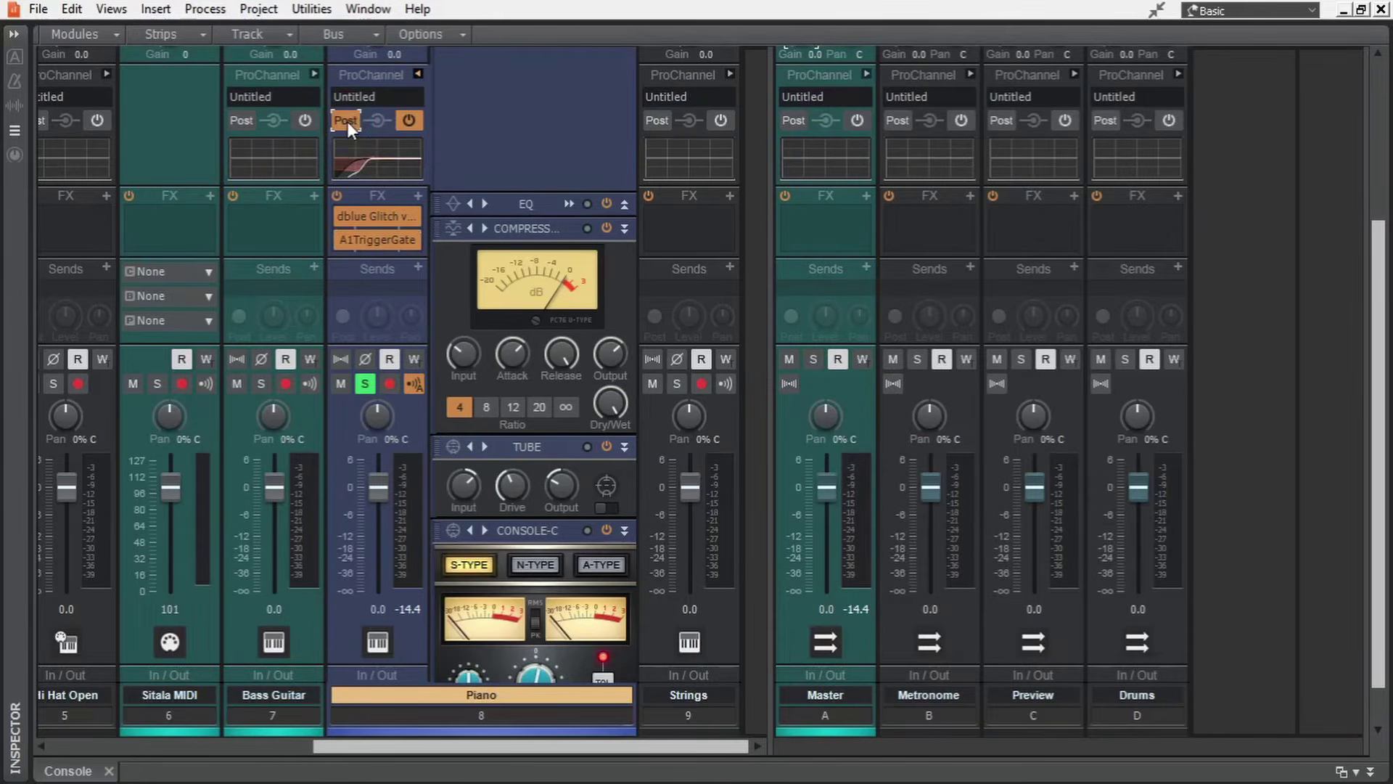
Set the Piano's ProChannel back to run before the FX rack, and delete A1TriggerGate and dblue Glitch from that rack.
mouse_move(364, 246)
left_click(349, 122)
left_click(414, 240)
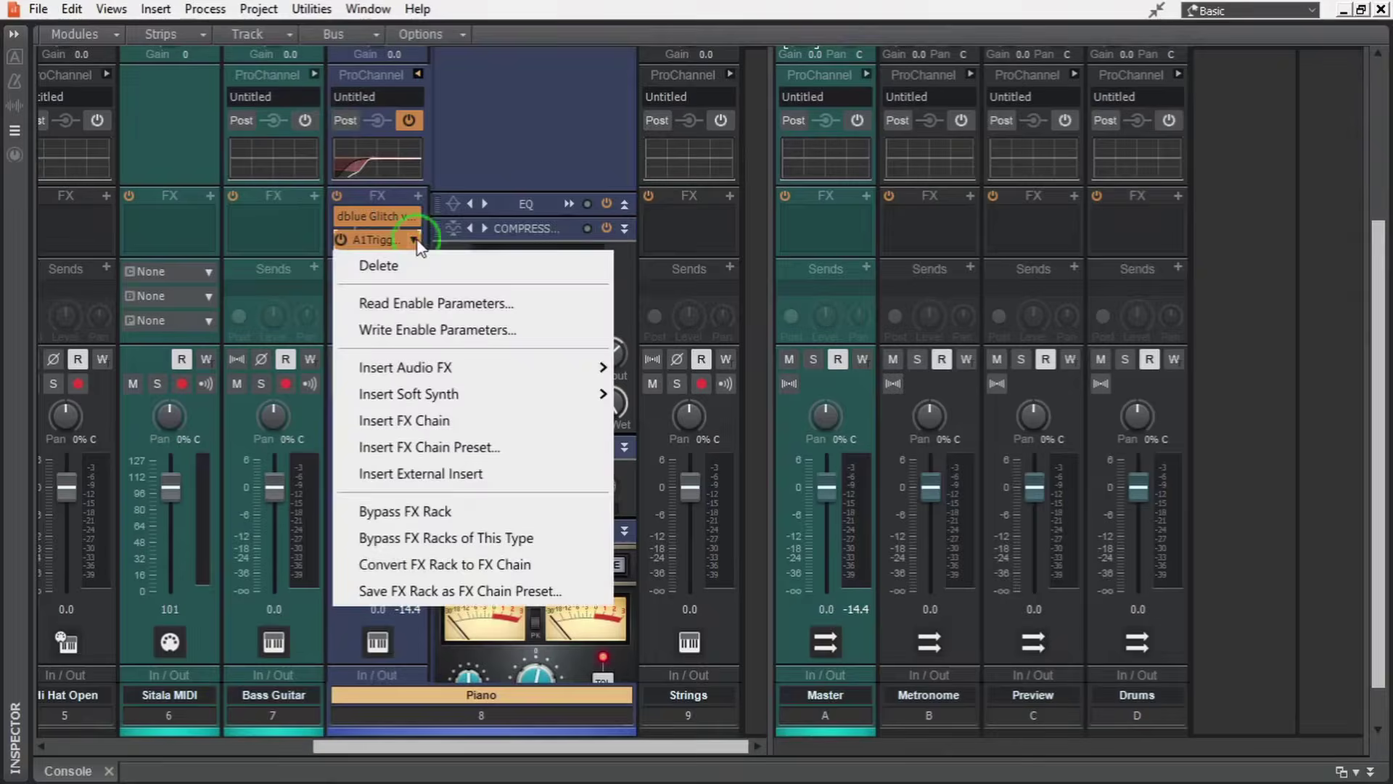
left_click(416, 257)
left_click(417, 246)
left_click(417, 268)
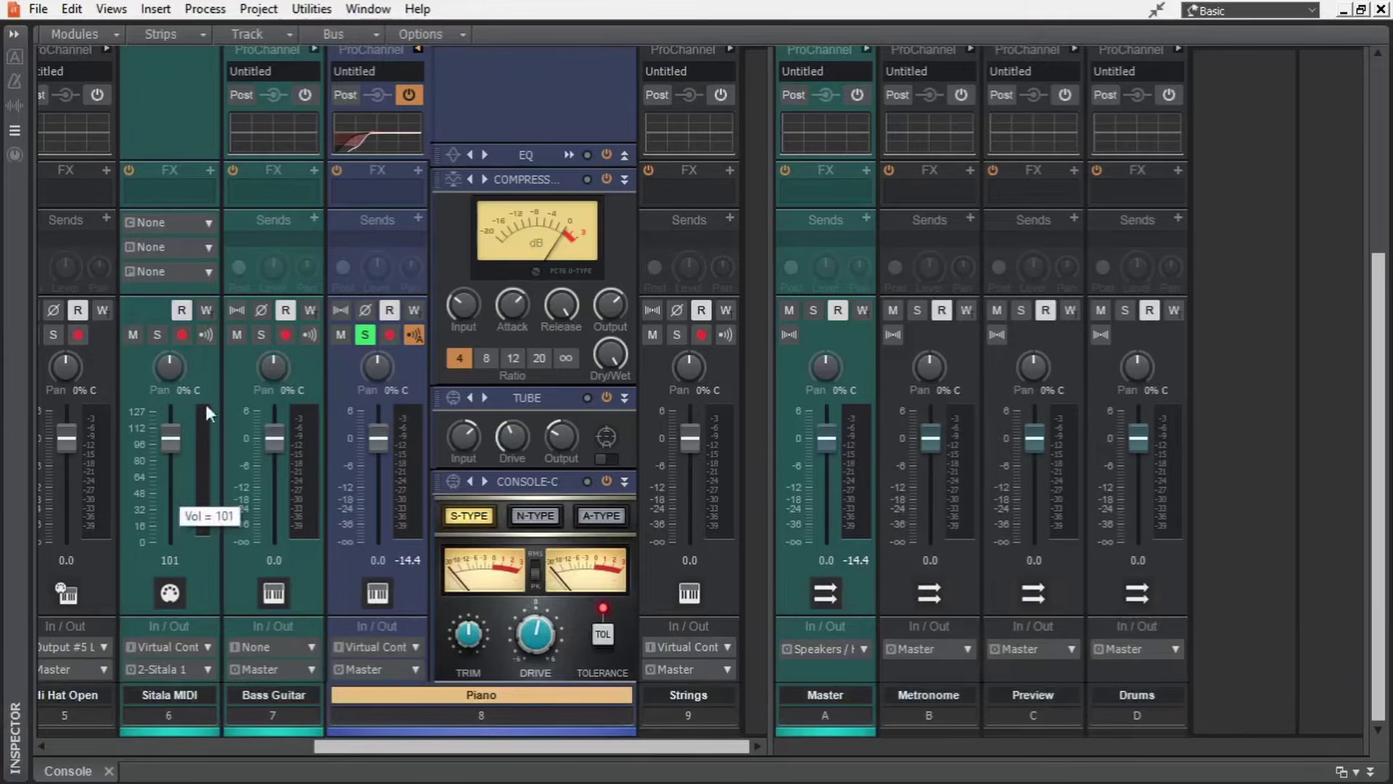
Look through the uncategorized MIDI plug-ins available for the Sitala MIDI strip's FX rack.
left_click(210, 172)
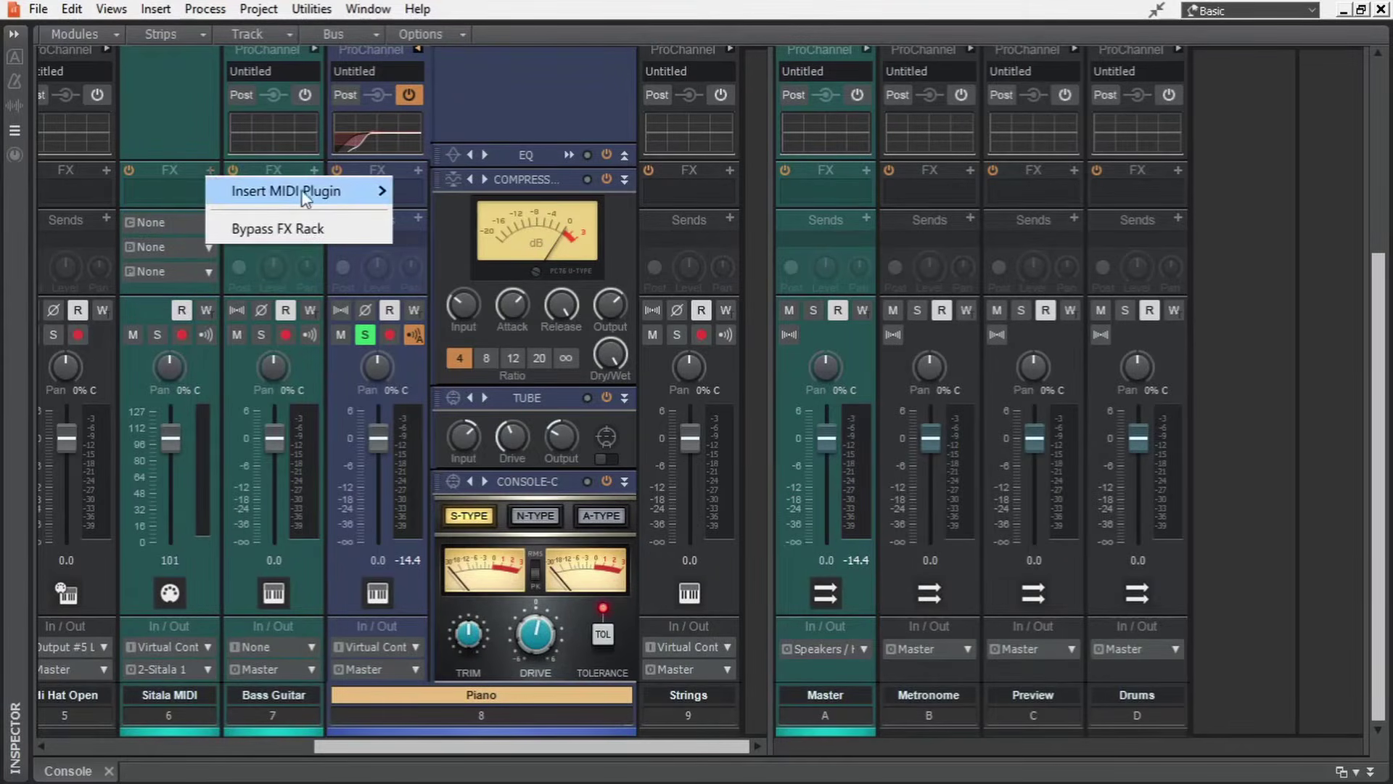
mouse_move(326, 192)
mouse_move(440, 229)
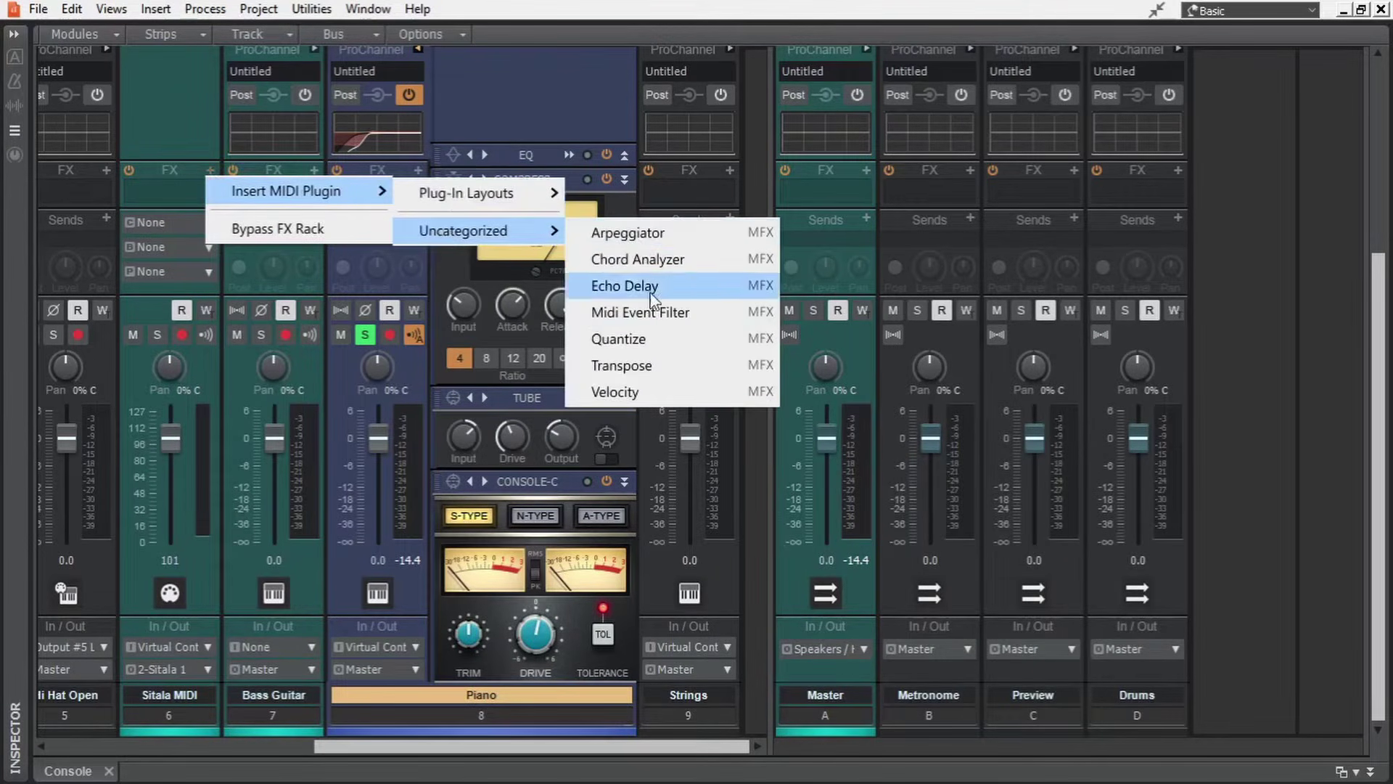
left_click(528, 101)
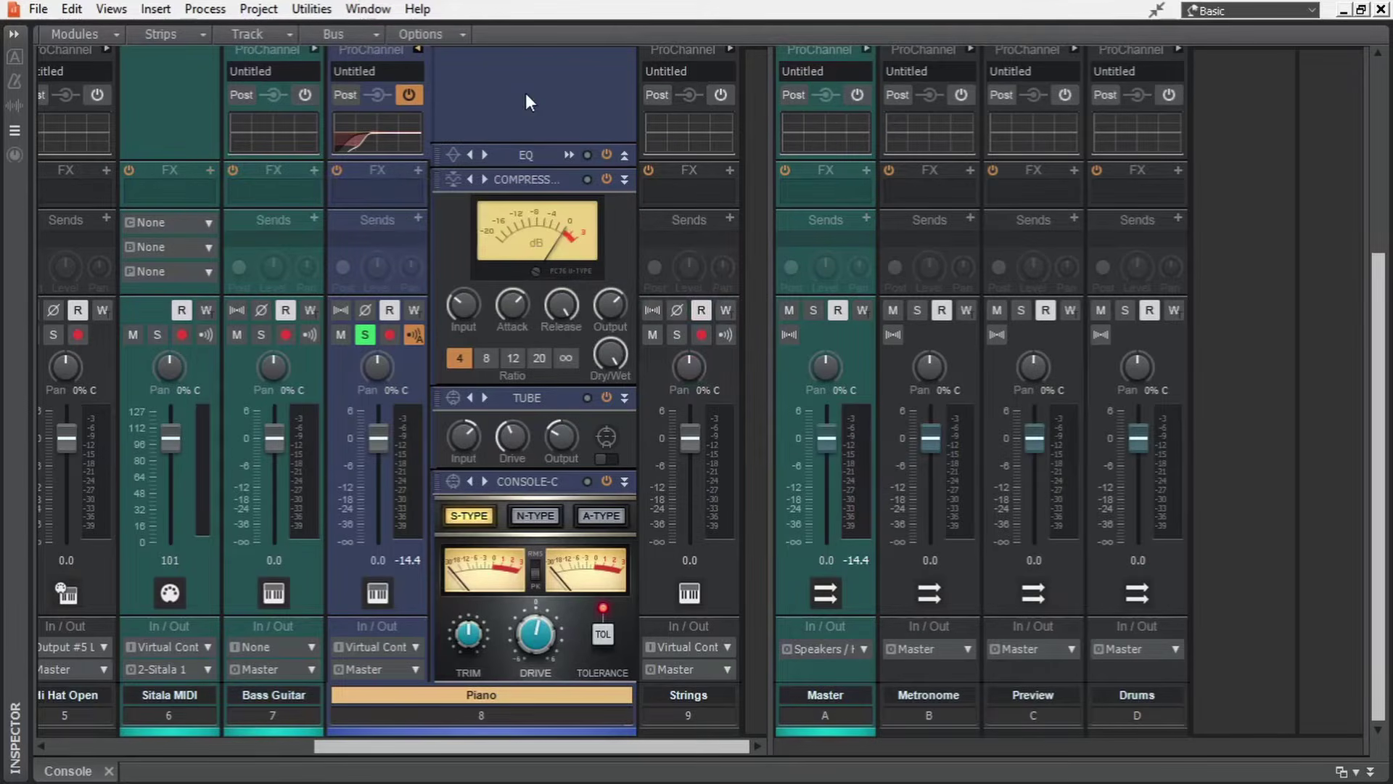
Unsolo the Piano strip and collapse its expanded ProChannel.
left_click(367, 335)
left_click(416, 48)
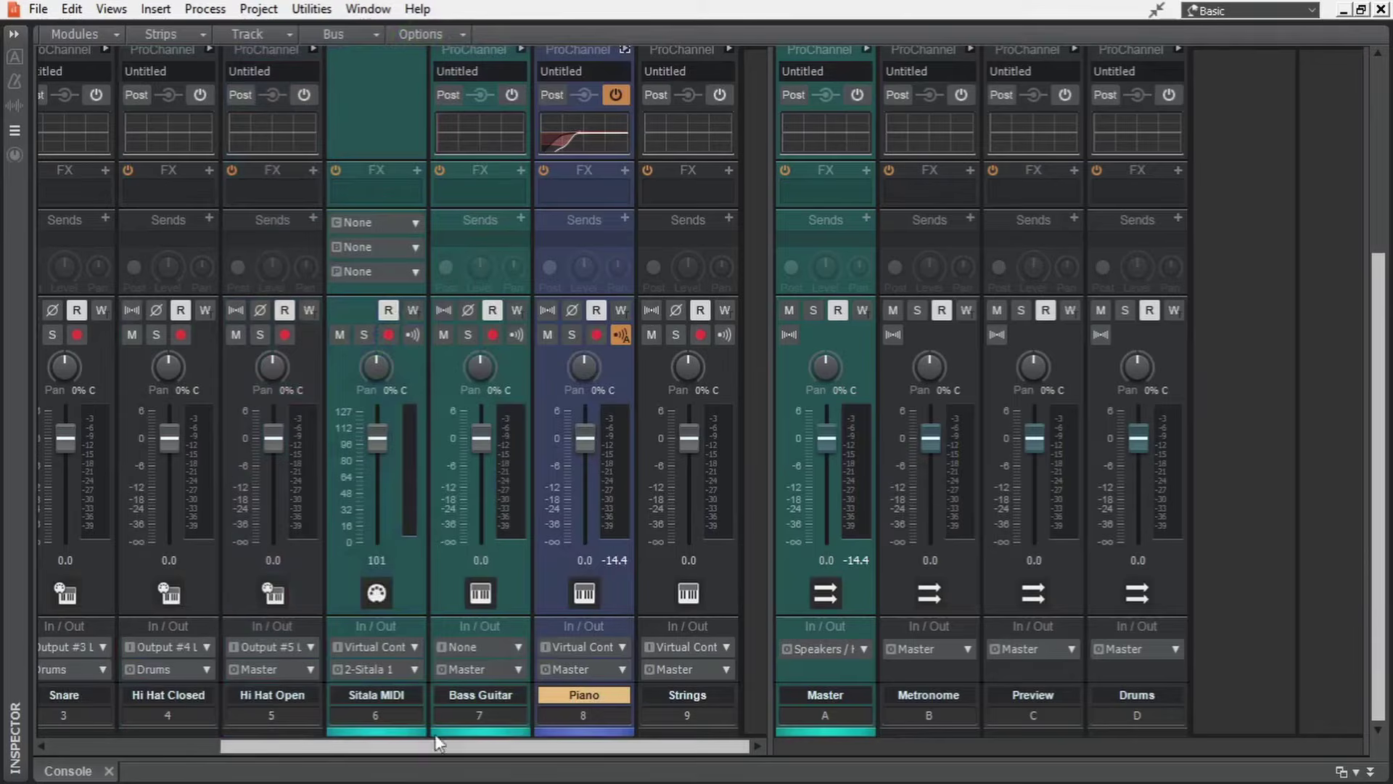
left_click_drag(438, 740, 180, 755)
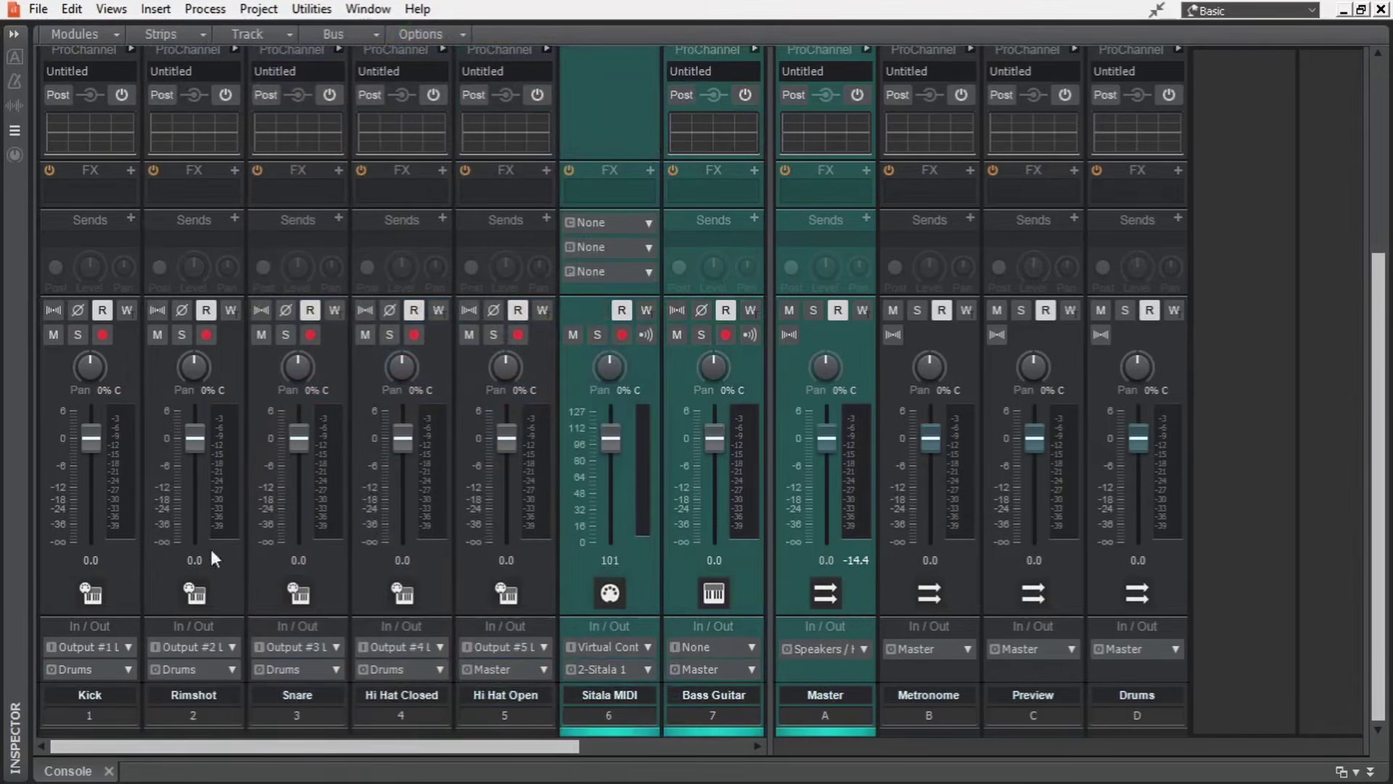
Solo the Rimshot strip, play it briefly, and select the strip.
left_click(181, 335)
key("space")
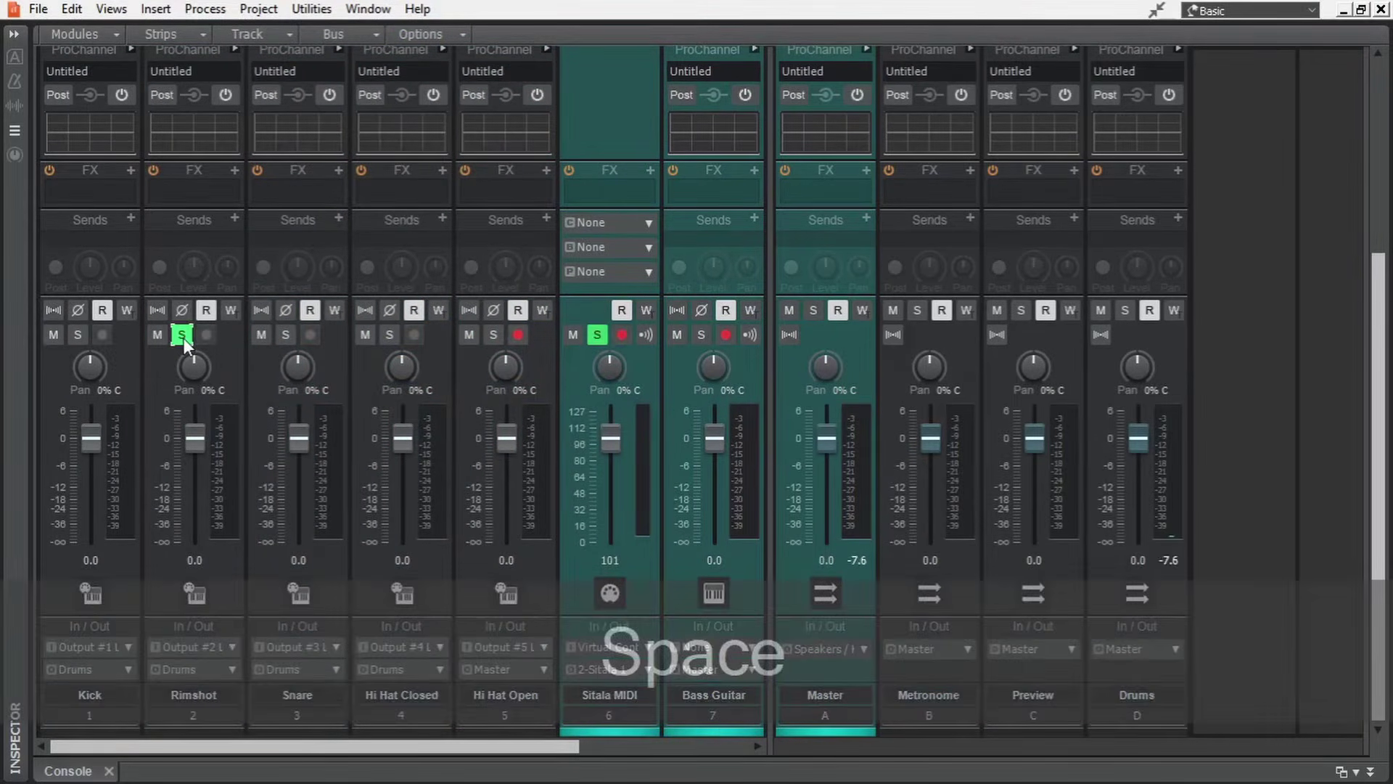
left_click(208, 732)
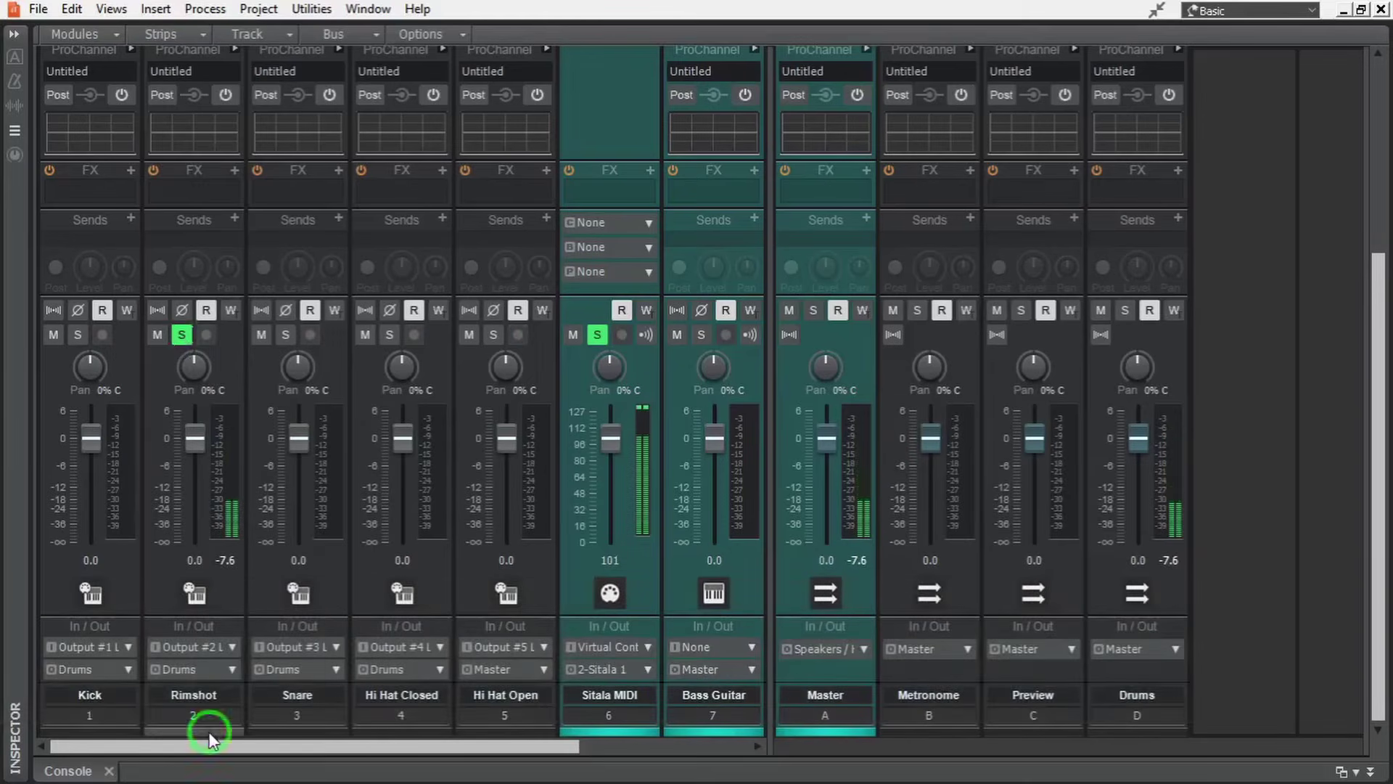
left_click(218, 729)
key("space")
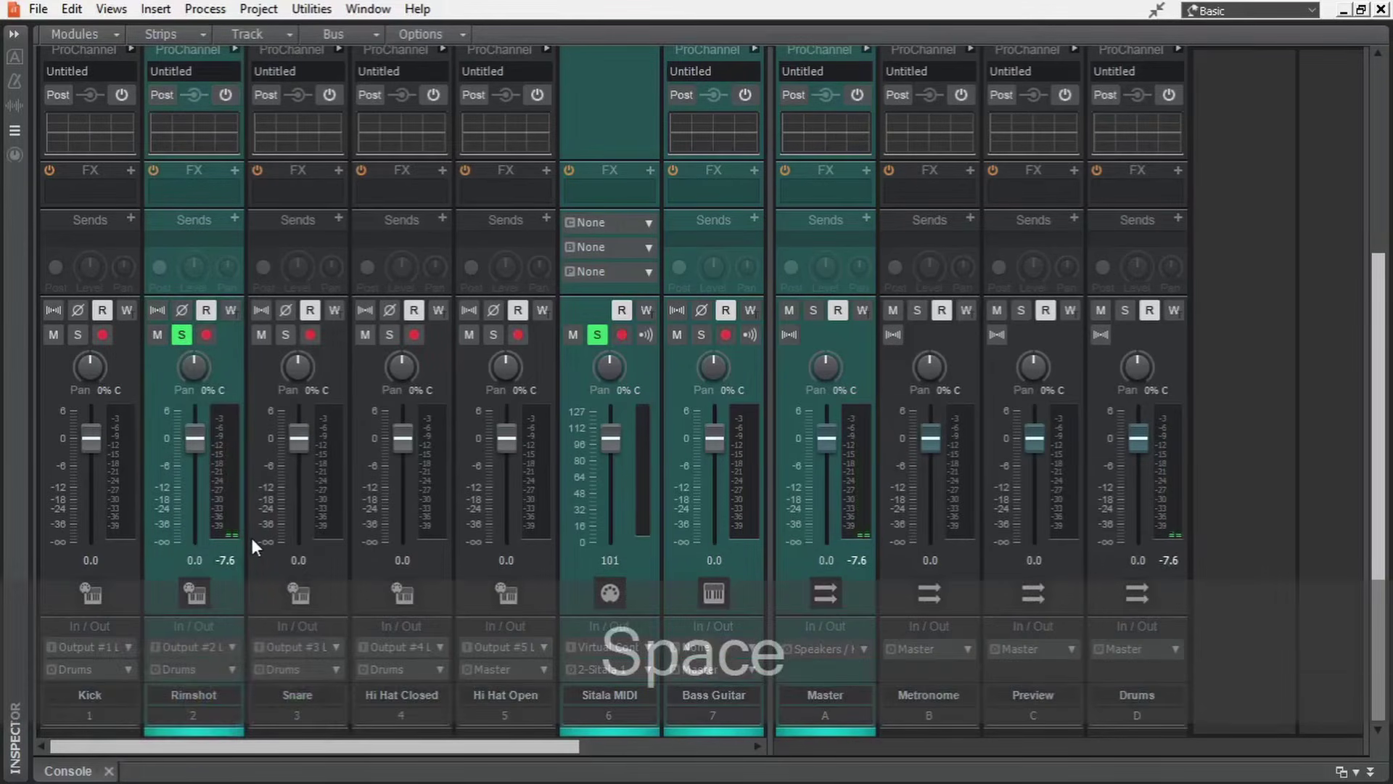
Insert the Sonitus Reverb audio effect into the Rimshot's FX rack and play the result.
left_click(234, 170)
mouse_move(479, 192)
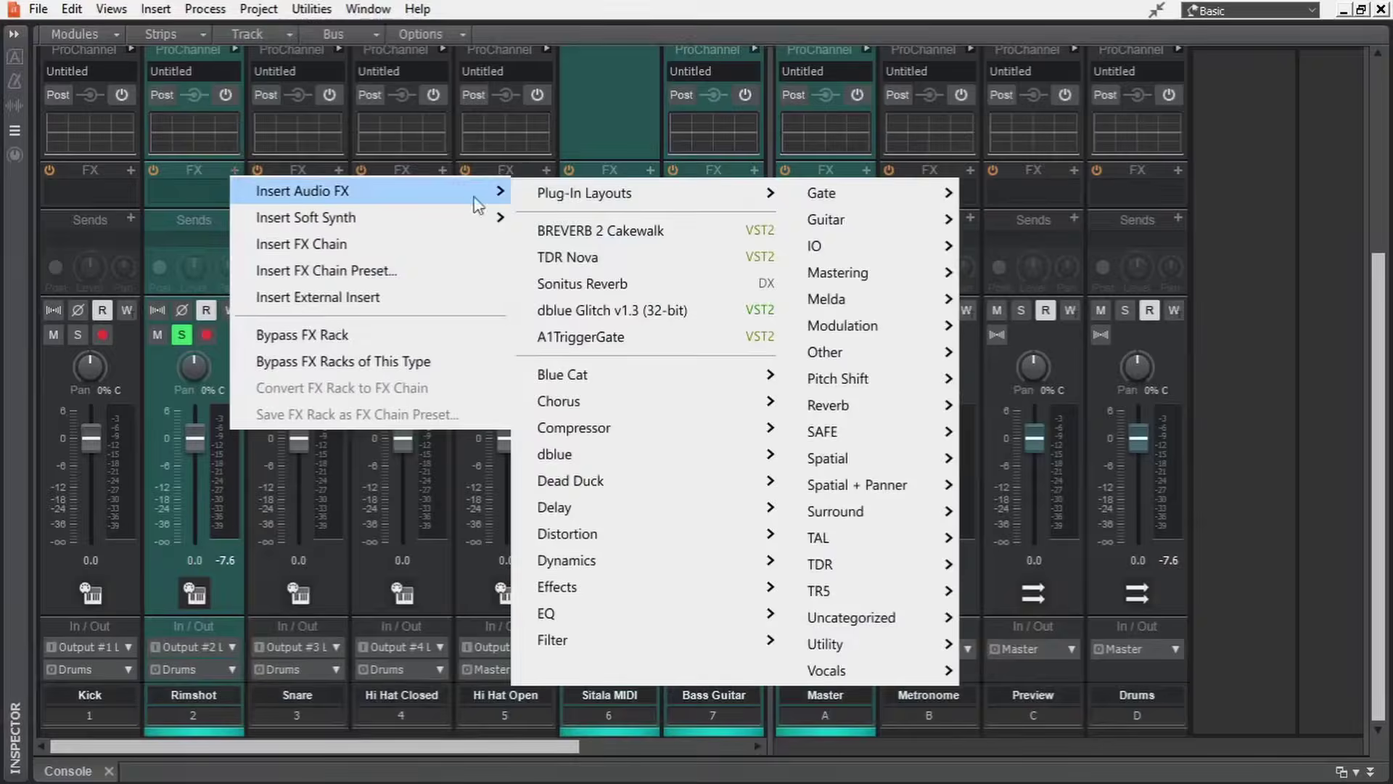
left_click(659, 284)
key("space")
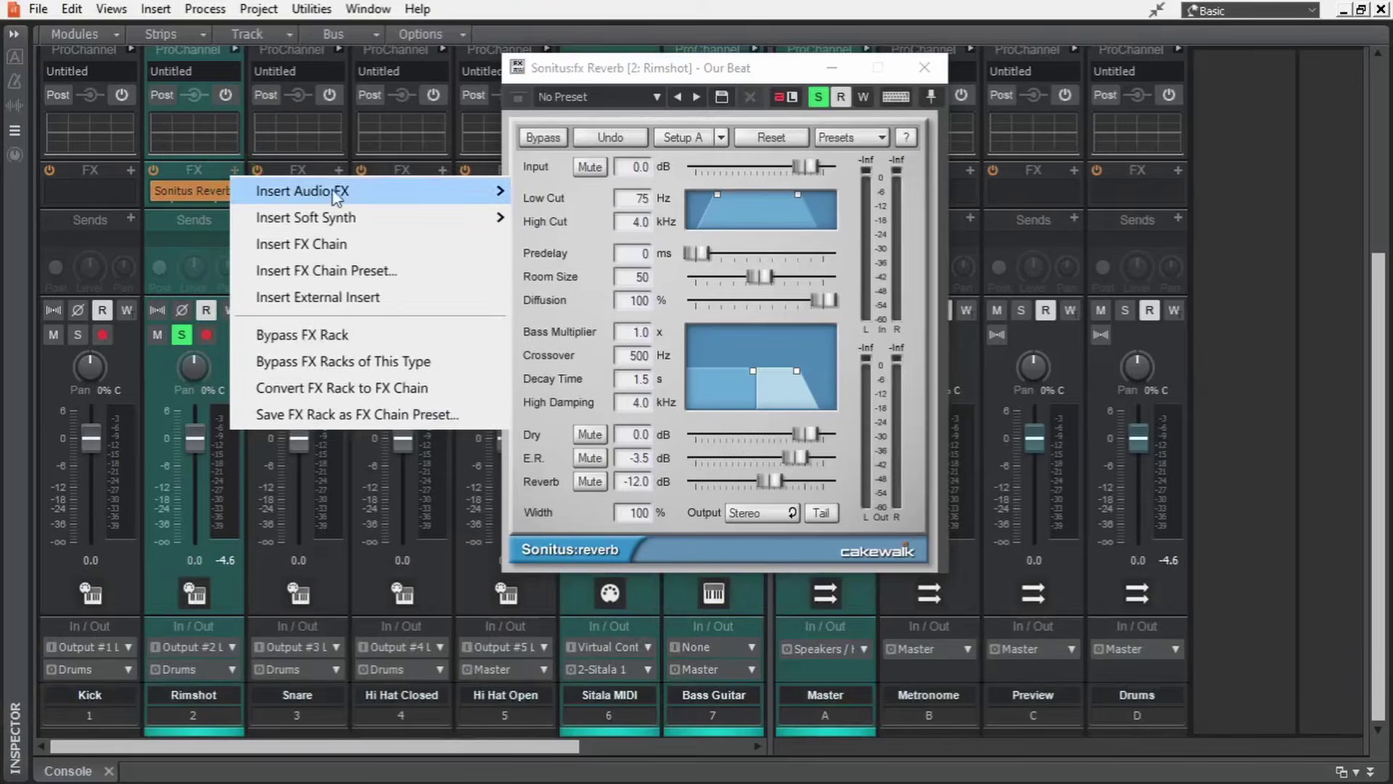
Add TDR Nova after the reverb on Rimshot, enable its high-pass filter at 184 Hz with a 6 dB/oct slope, and close it.
mouse_move(407, 190)
left_click(581, 231)
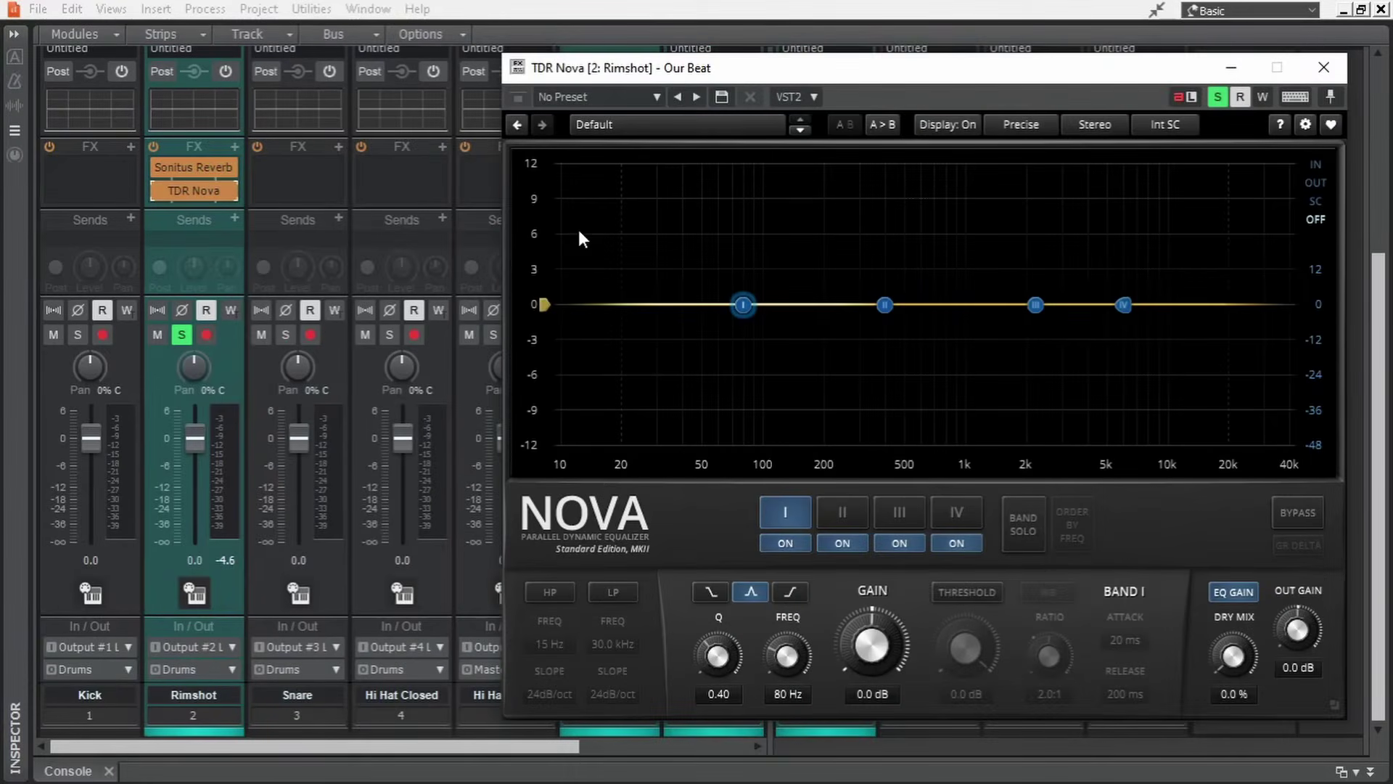
left_click(549, 592)
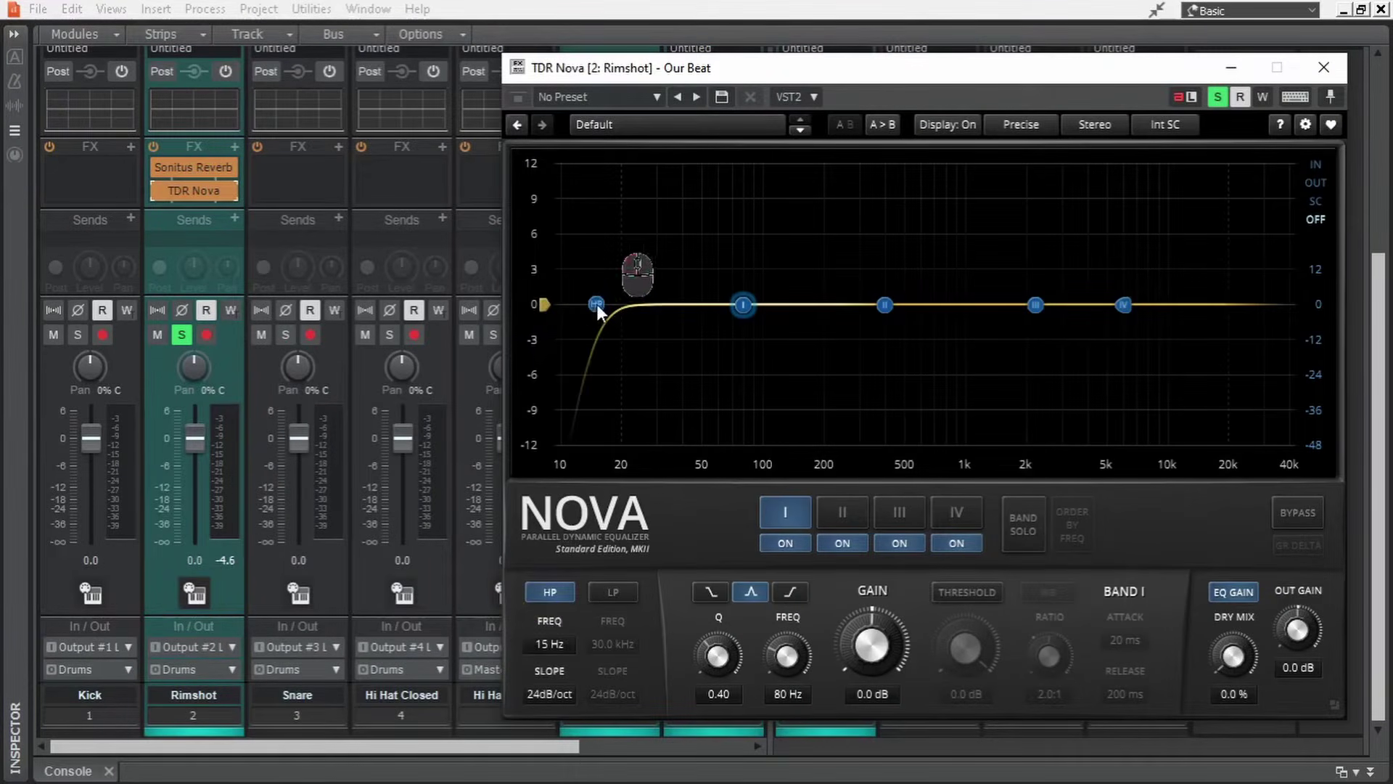
left_click_drag(597, 303, 820, 312)
scroll(820, 312, "down", 3)
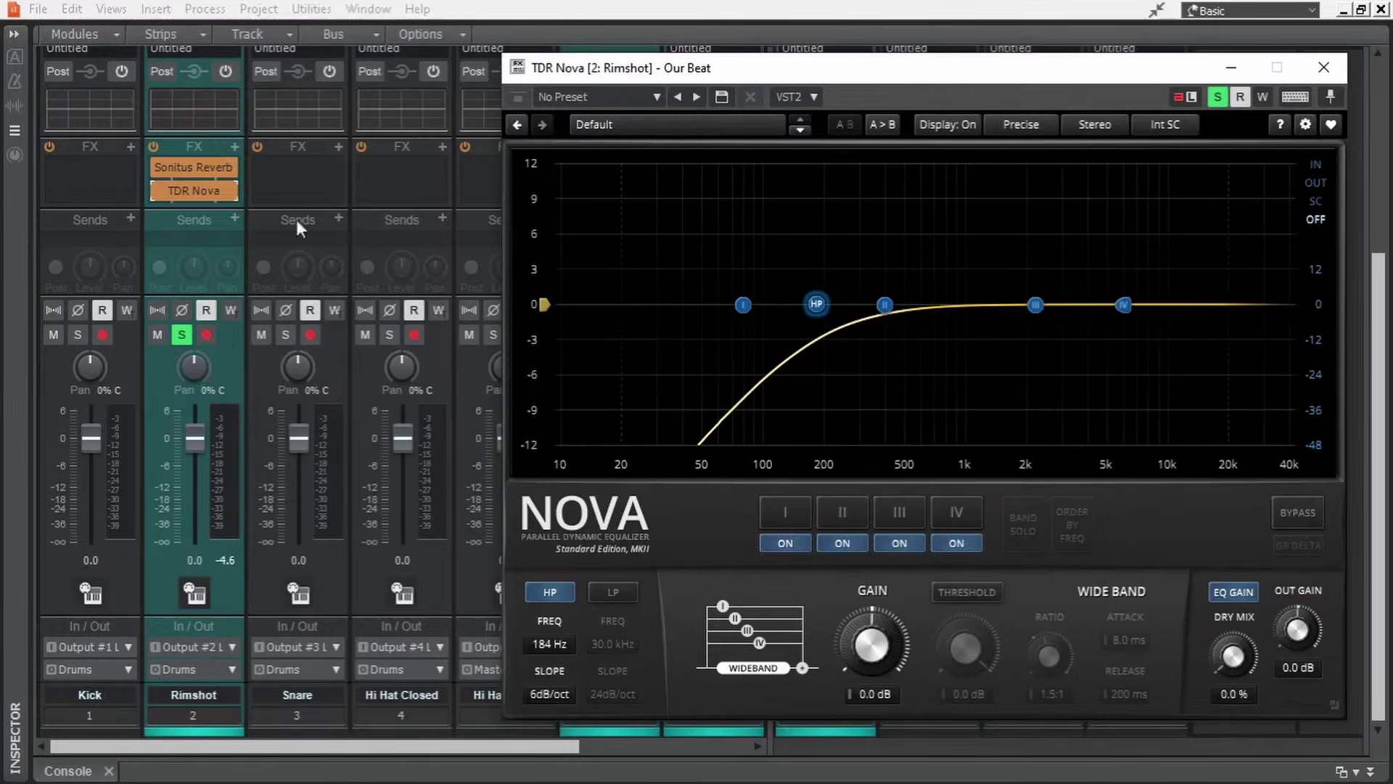
left_click(1321, 72)
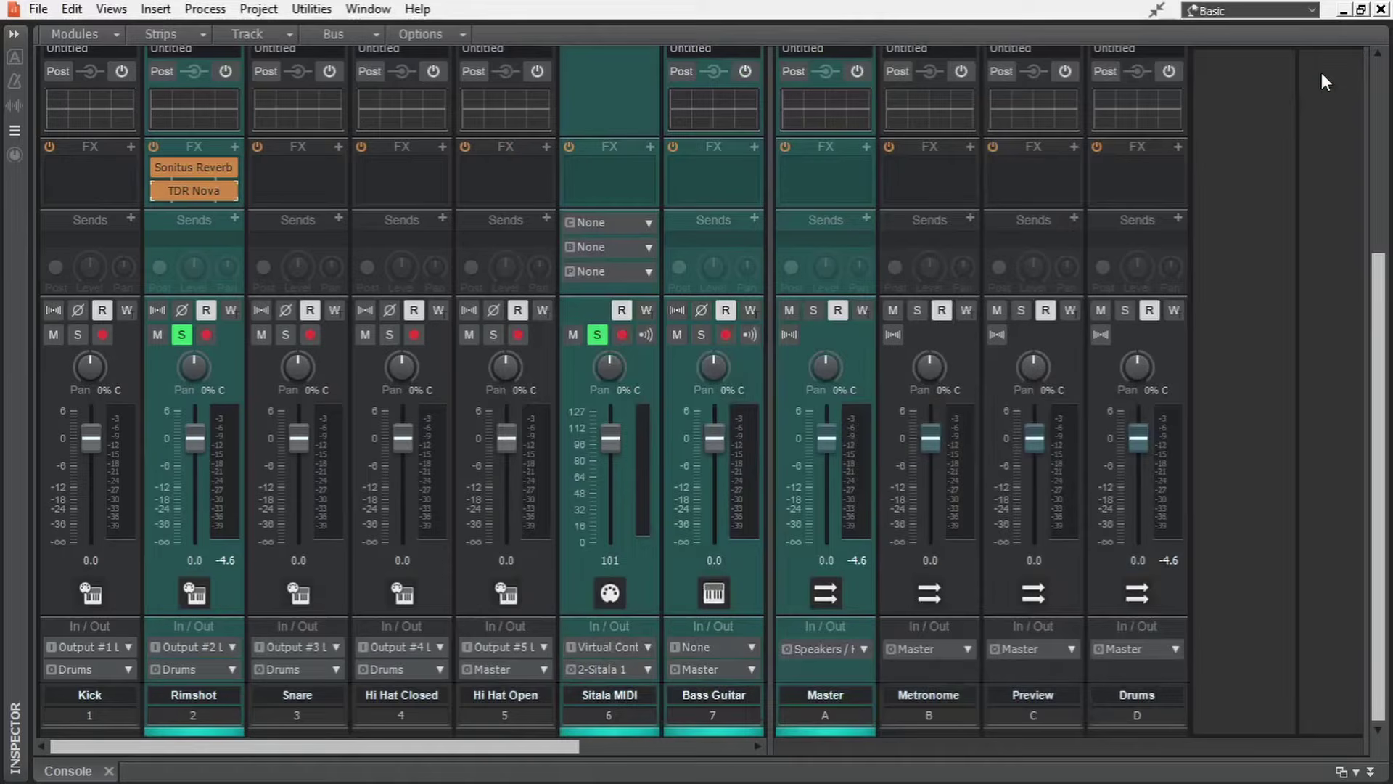
Create a send from Rimshot to a new stereo bus and name the bus Reverb.
left_click(234, 218)
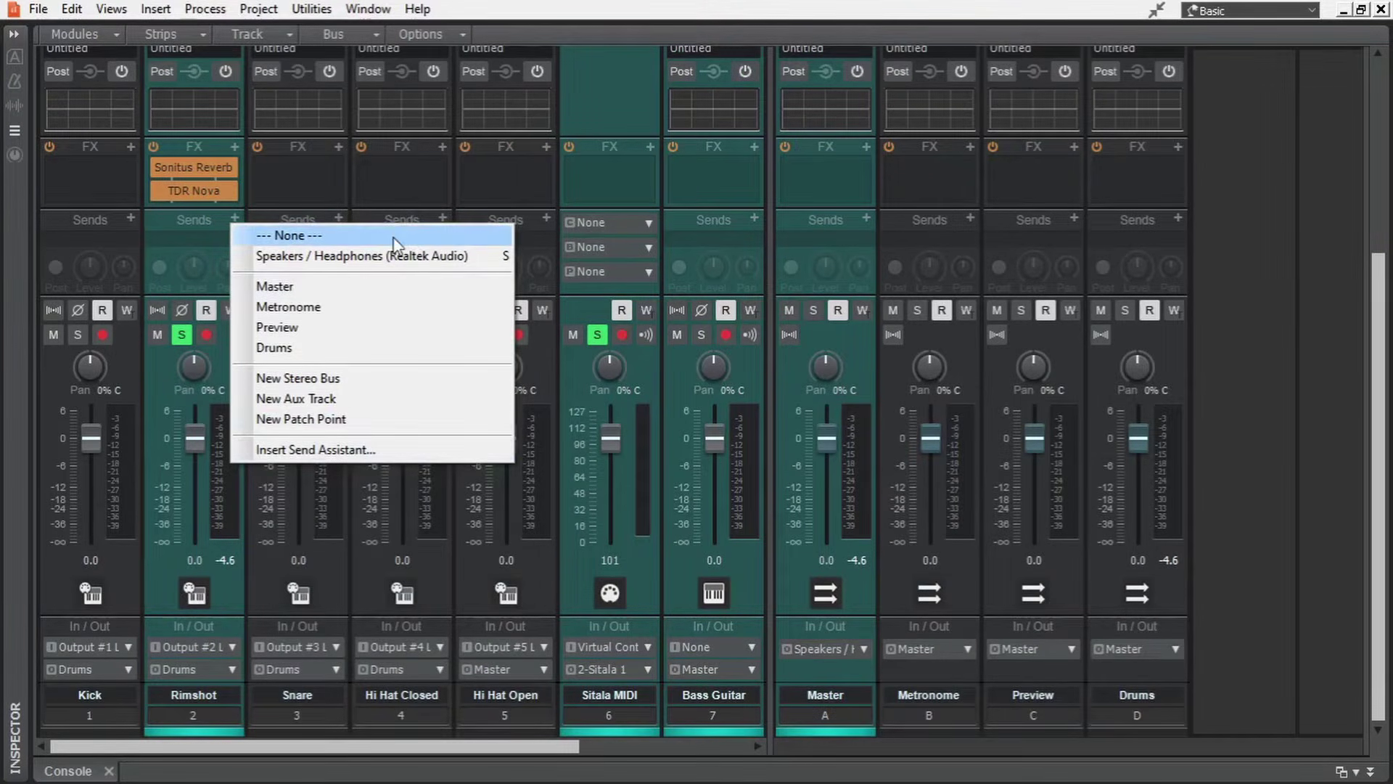
left_click(369, 378)
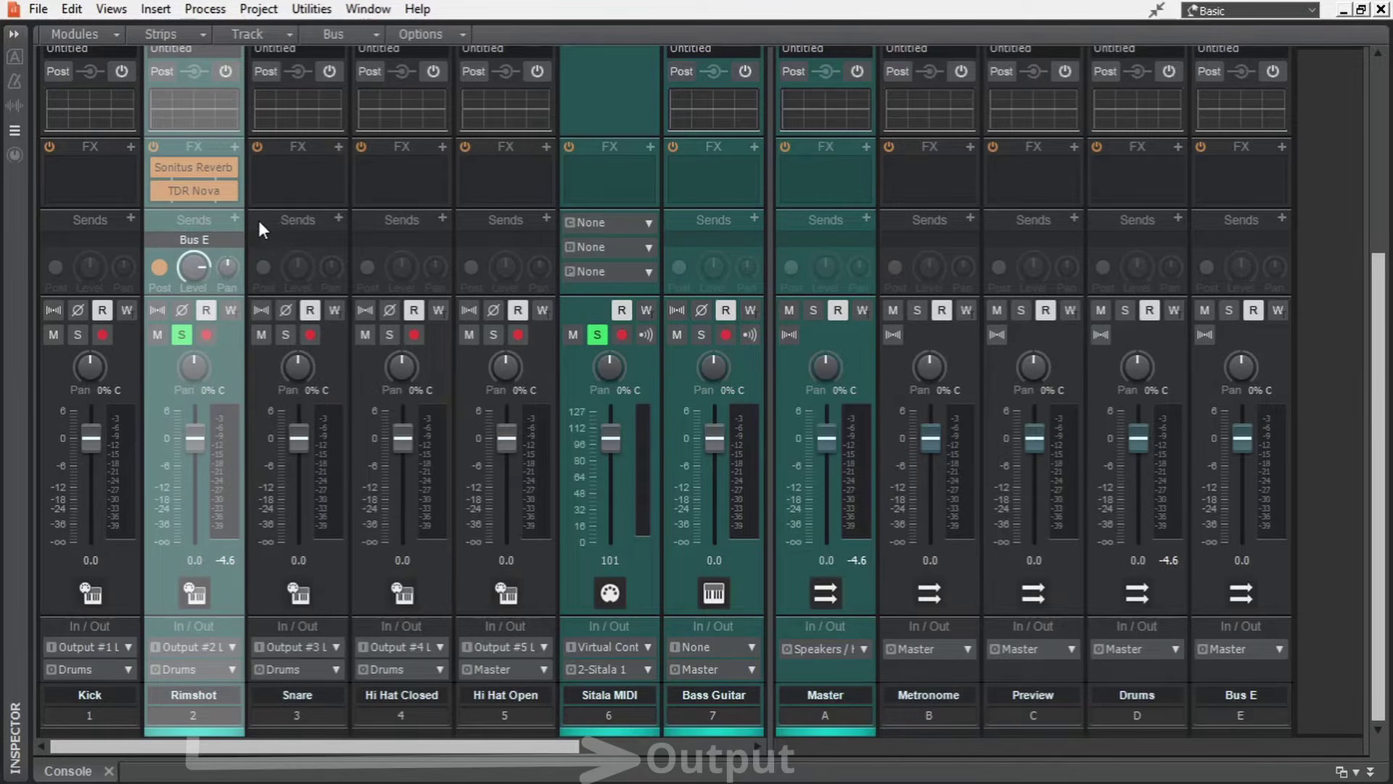
double_click(1248, 693)
type("Reverb")
key("Return")
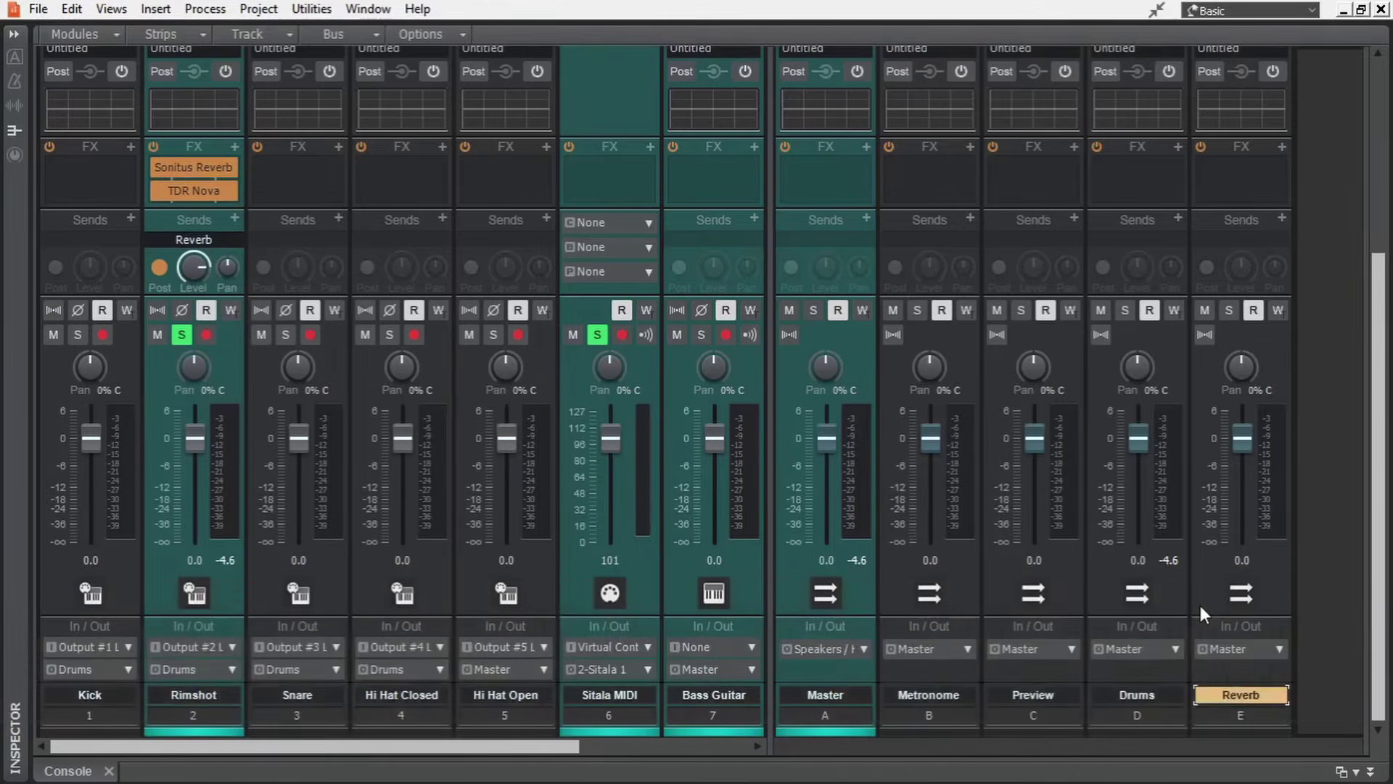
Move Sonitus Reverb and TDR Nova from the Rimshot's FX rack to the Reverb bus and play the result.
left_click(187, 166)
left_click_drag(187, 168, 1241, 167)
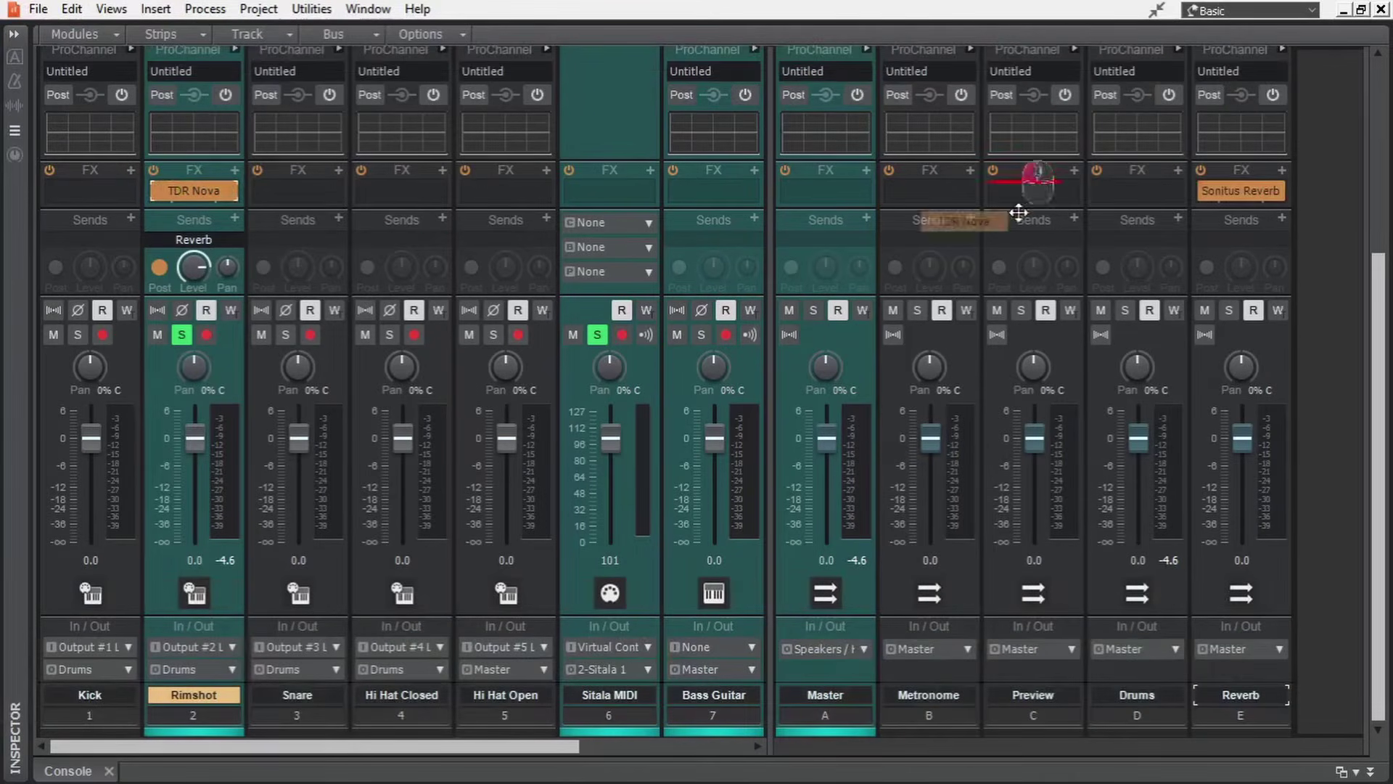
key("space")
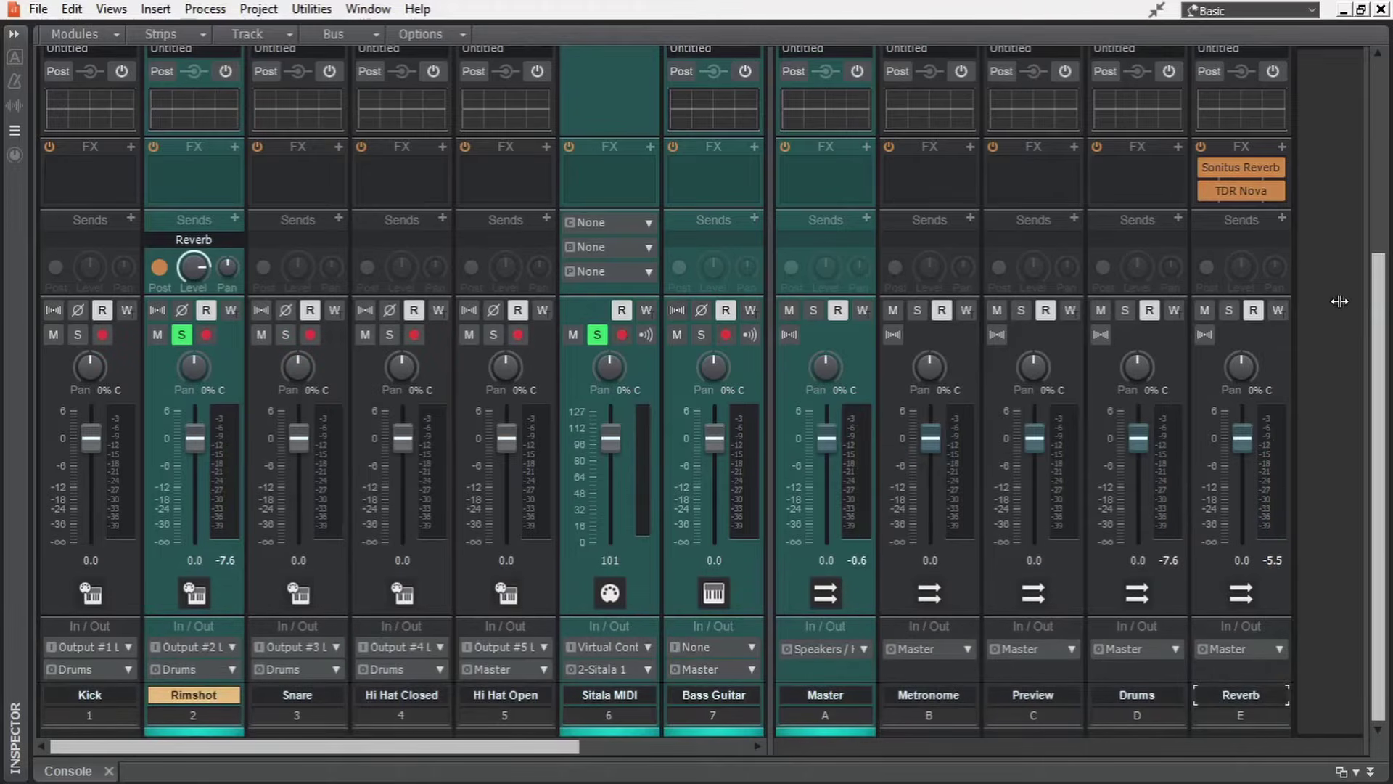
Solo the Reverb bus, unsolo the Rimshot and Sitala MIDI strips, and listen to the bus alone.
left_click(1228, 311)
left_click(596, 334)
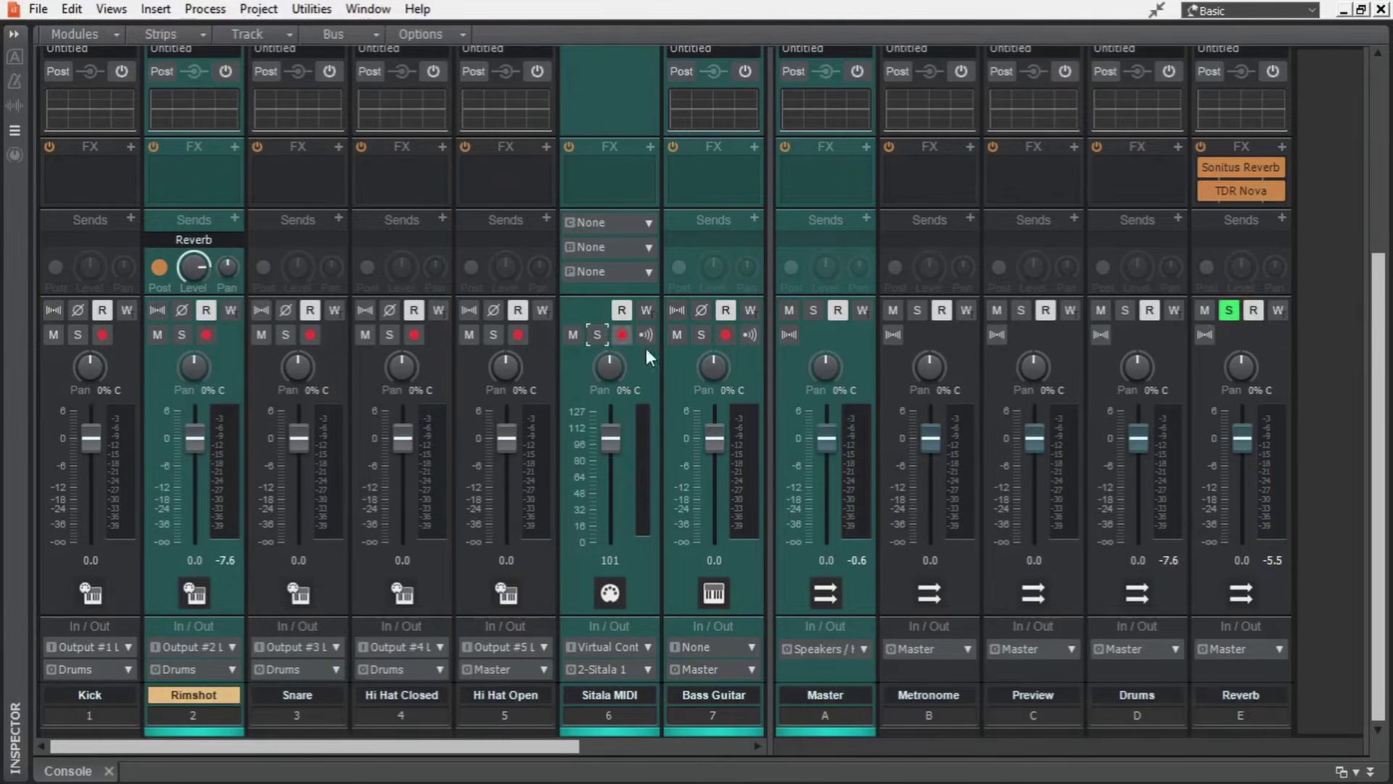
key("space")
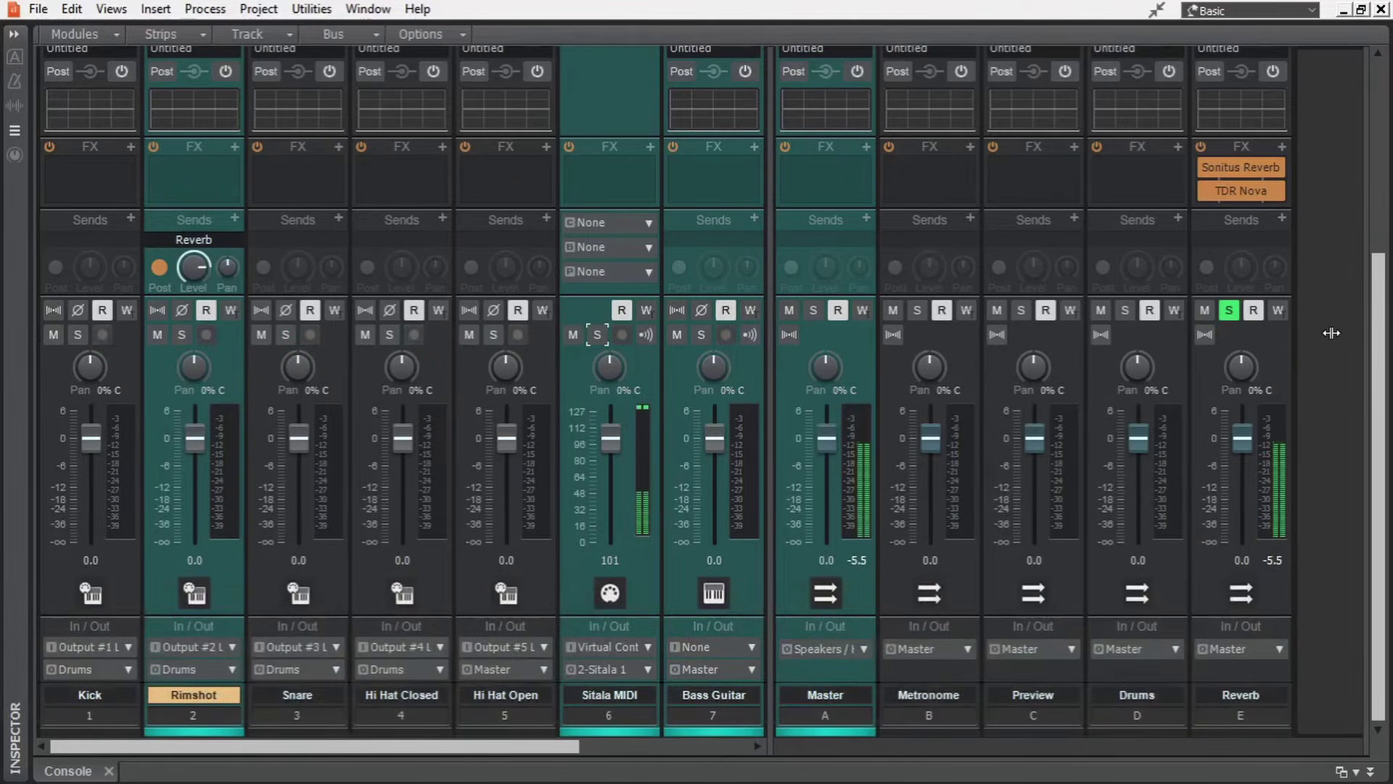
key("space")
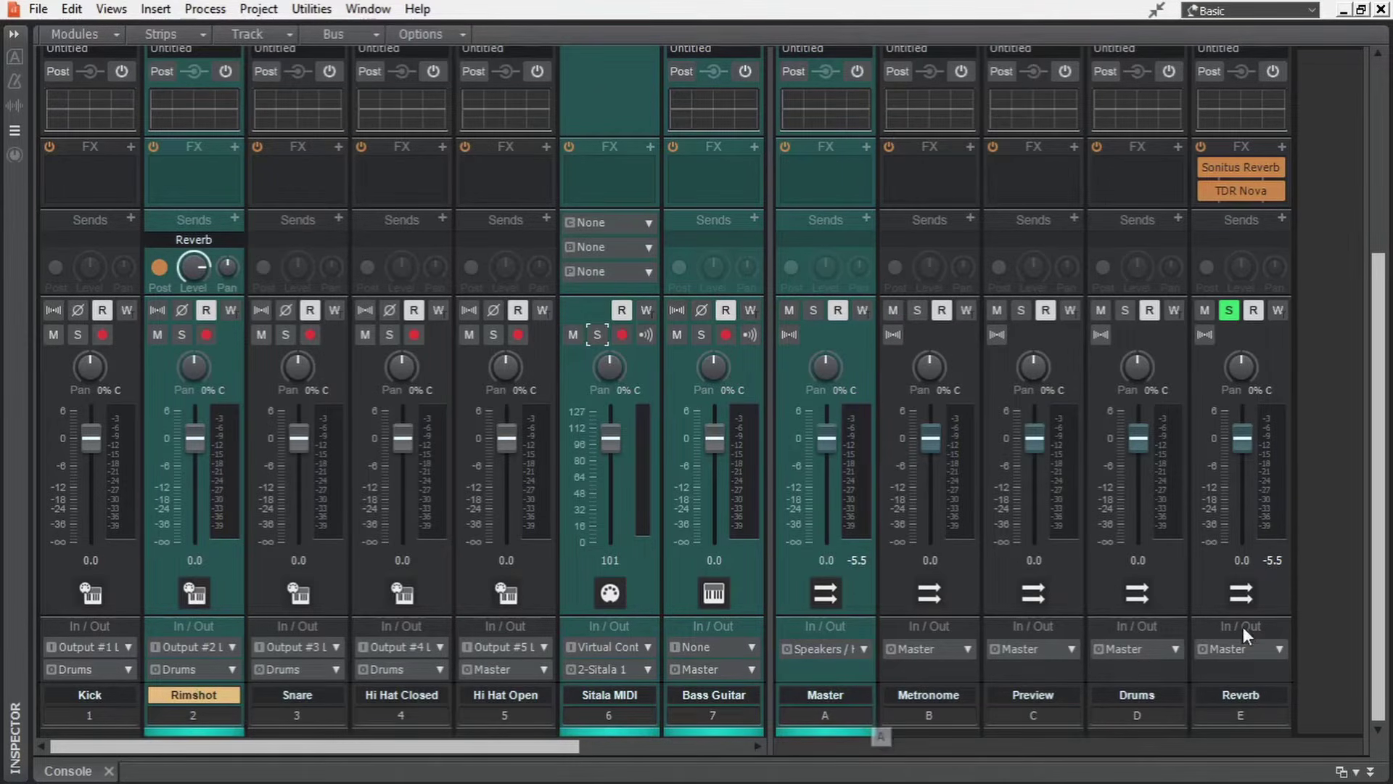
In the Reverb bus's Sonitus Reverb, set Dry to -Inf and lower the E.R. level during playback, closing the plug-in when done.
double_click(1238, 169)
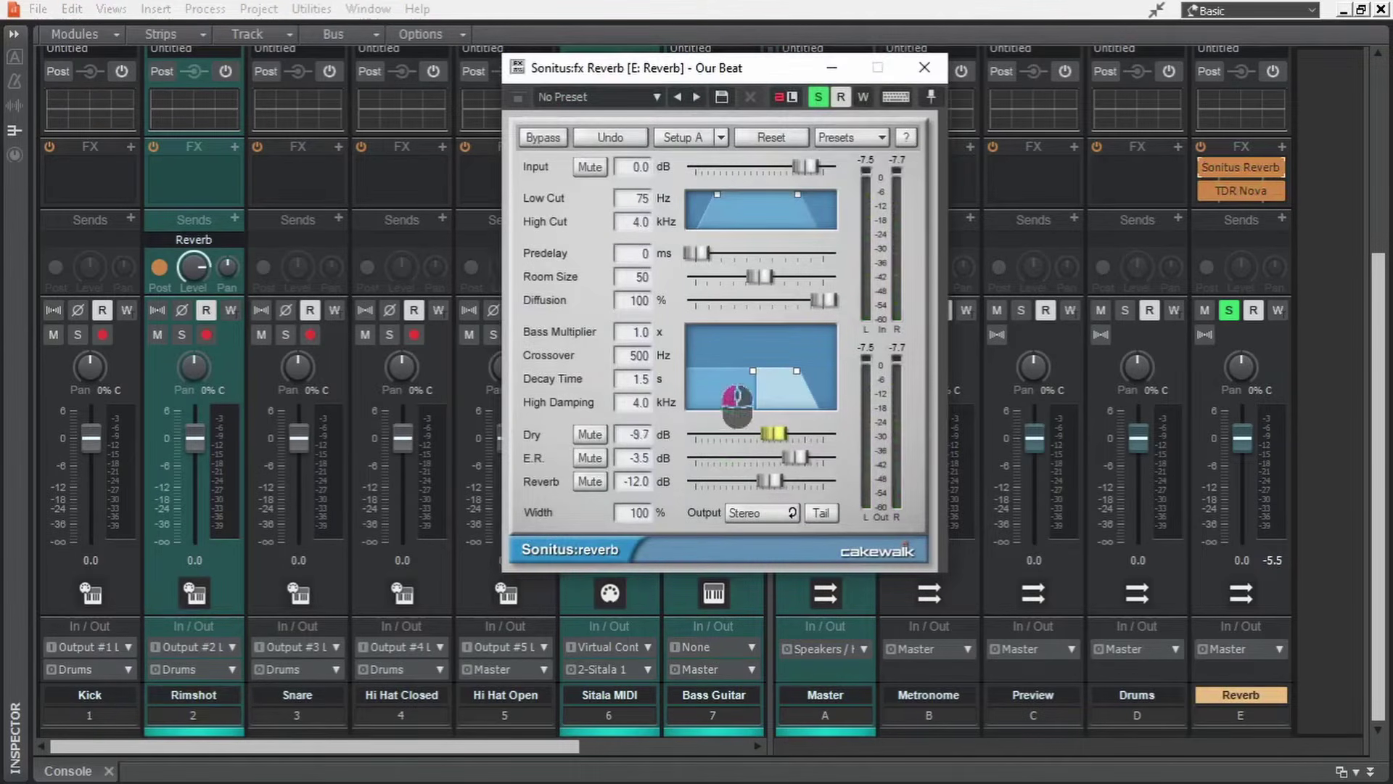
left_click_drag(804, 434, 695, 434)
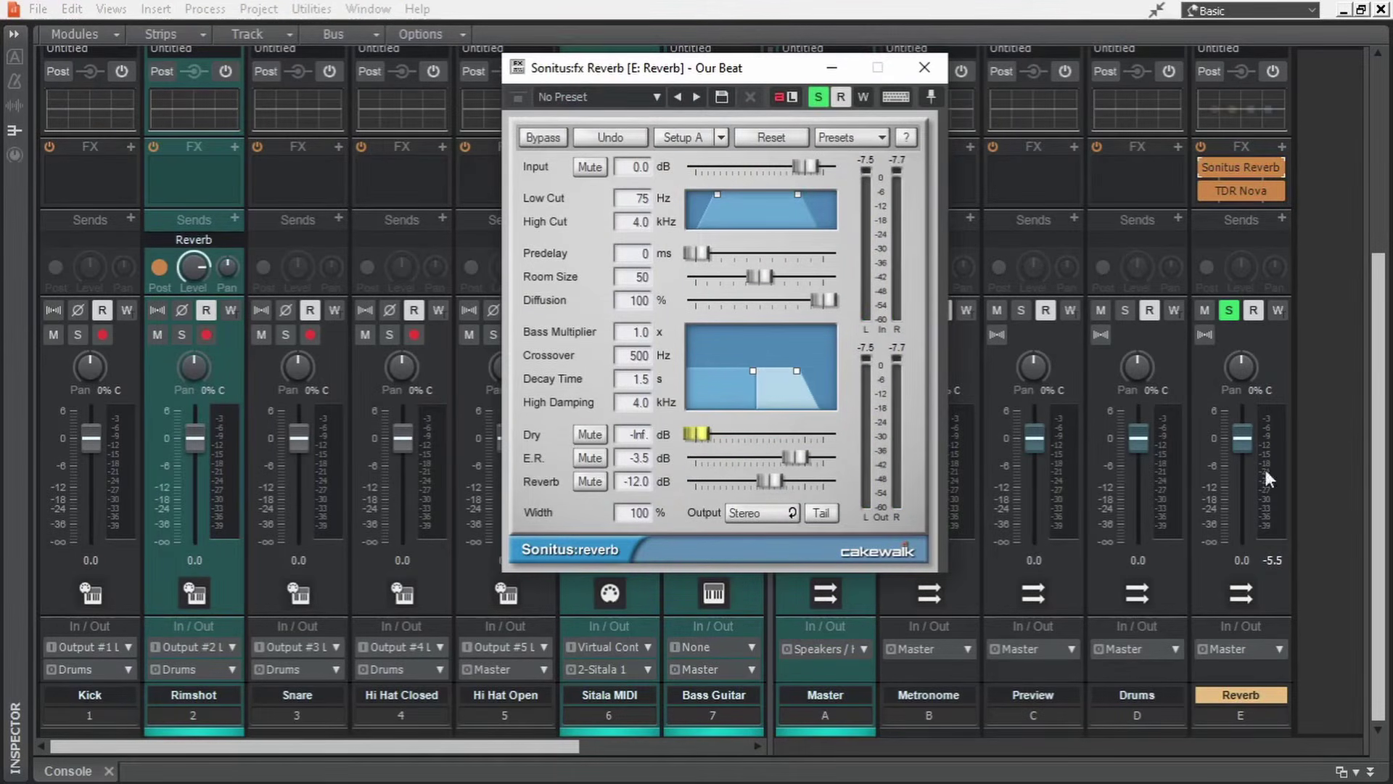
key("space")
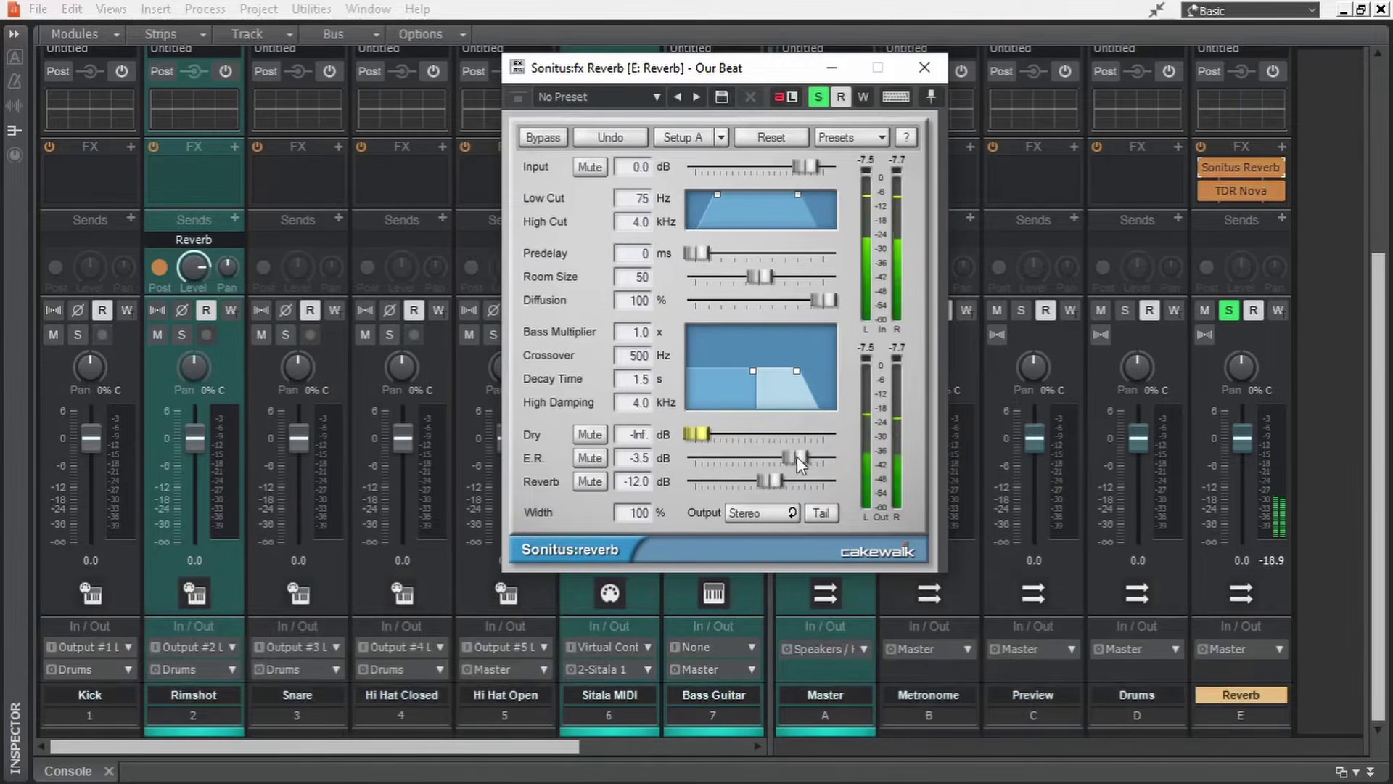
left_click_drag(797, 458, 775, 457)
key("space")
left_click(924, 67)
Solo Rimshot instead of the Reverb bus, and compare playback with the bus muted and unmuted.
left_click(181, 334)
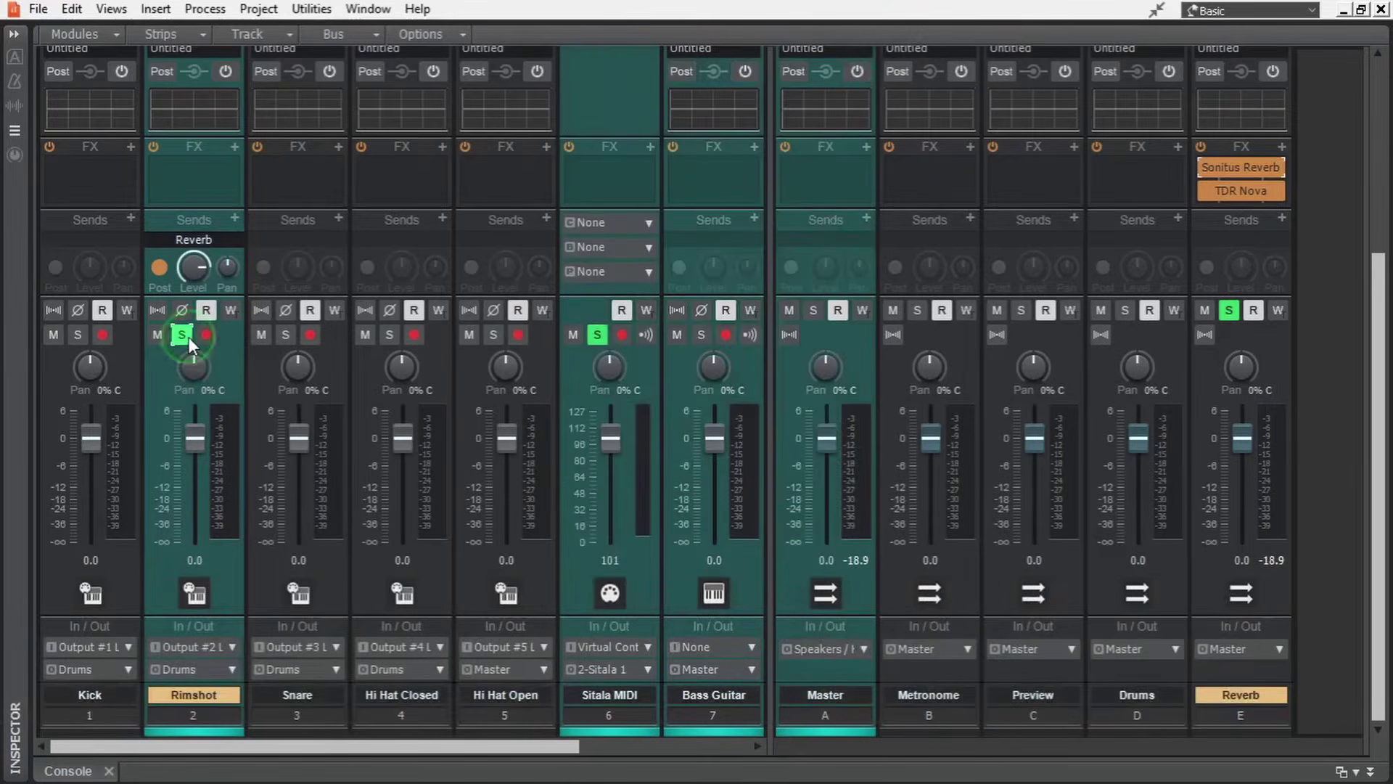
left_click(1228, 310)
key("space")
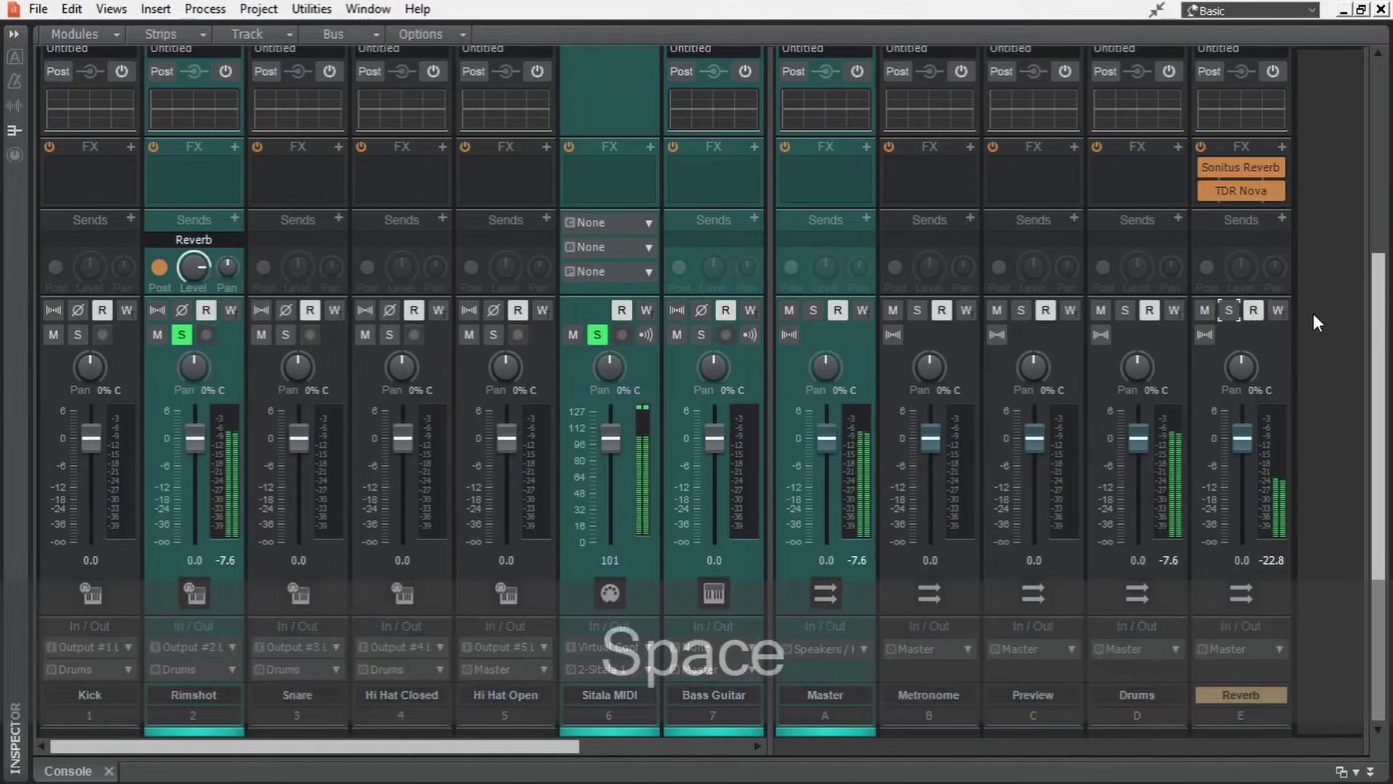
left_click(1205, 310)
left_click(1204, 311)
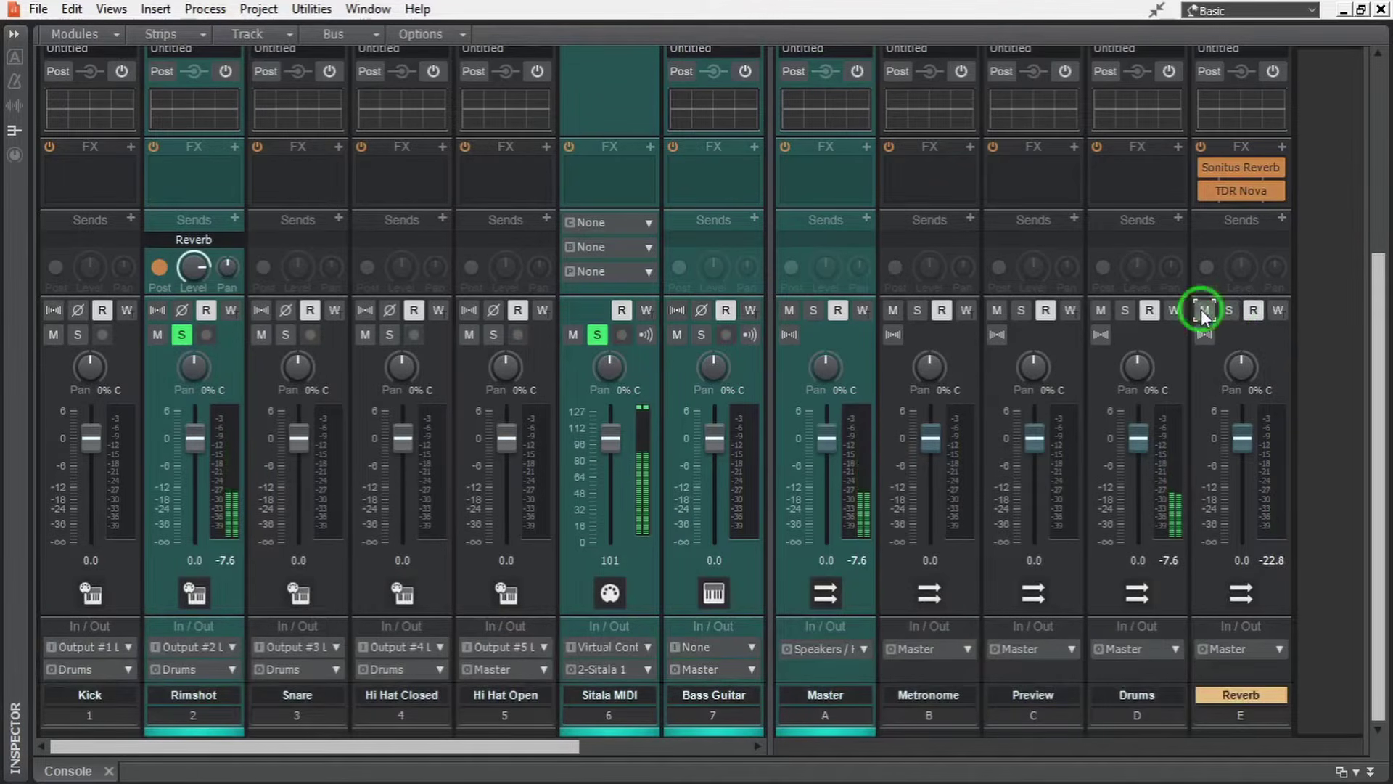
key("space")
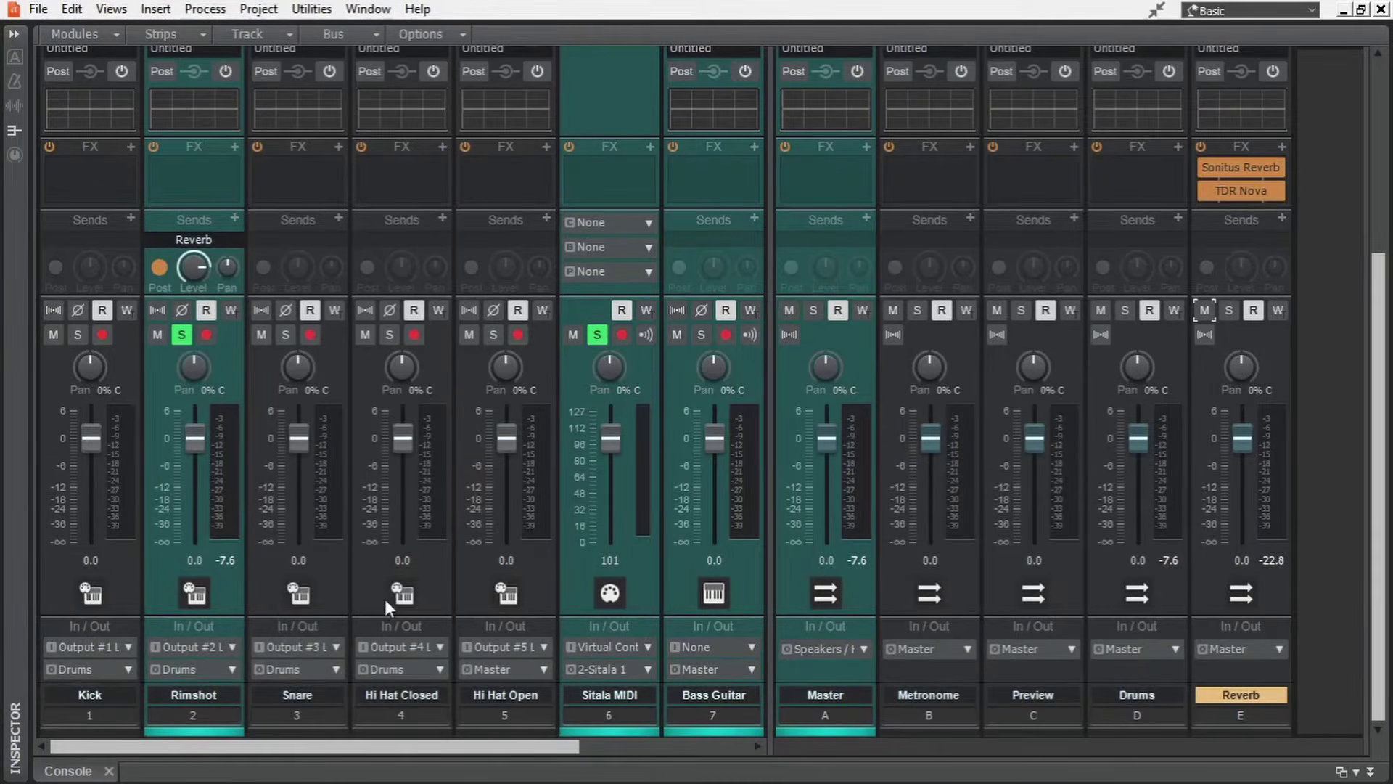
Add a send from Hi Hat Closed to the Reverb bus, solo the strip, and lower the send level during playback.
left_click(441, 219)
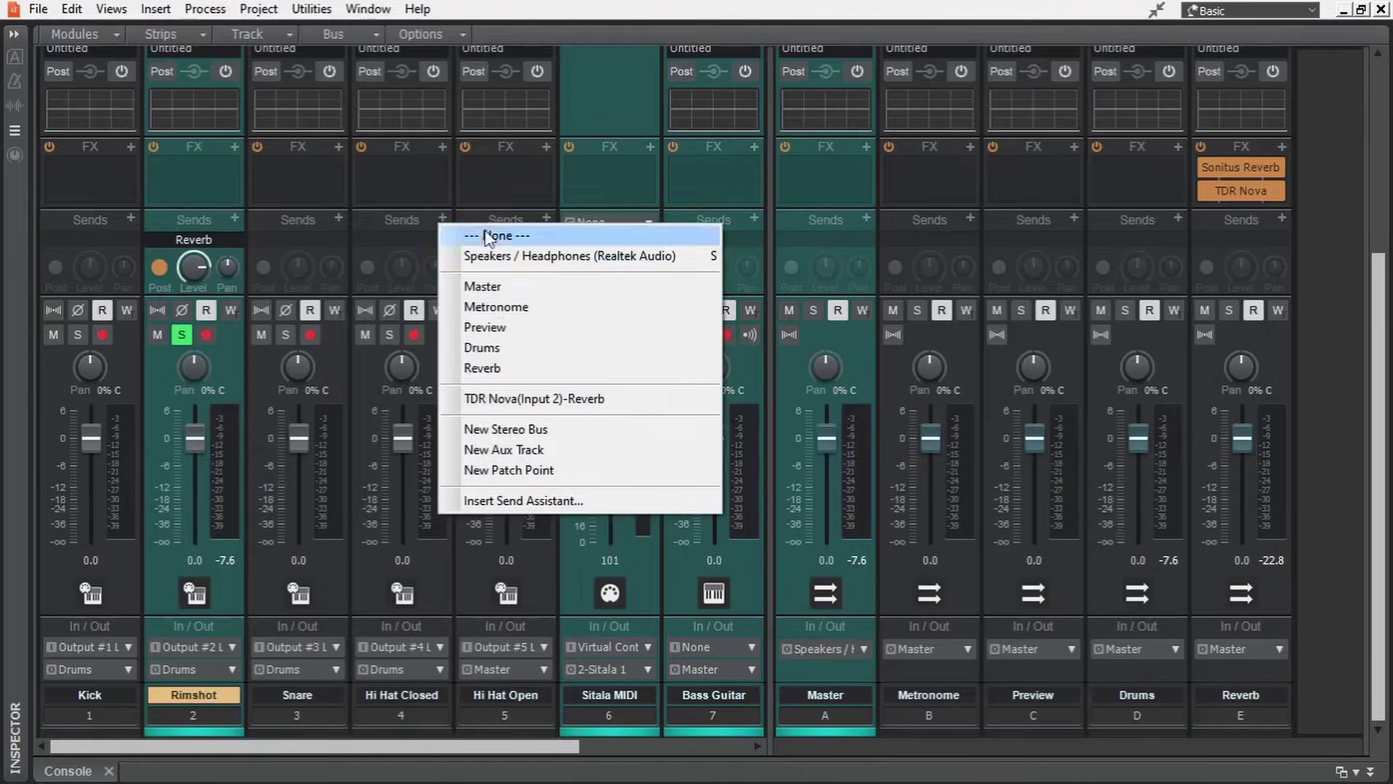
left_click(545, 368)
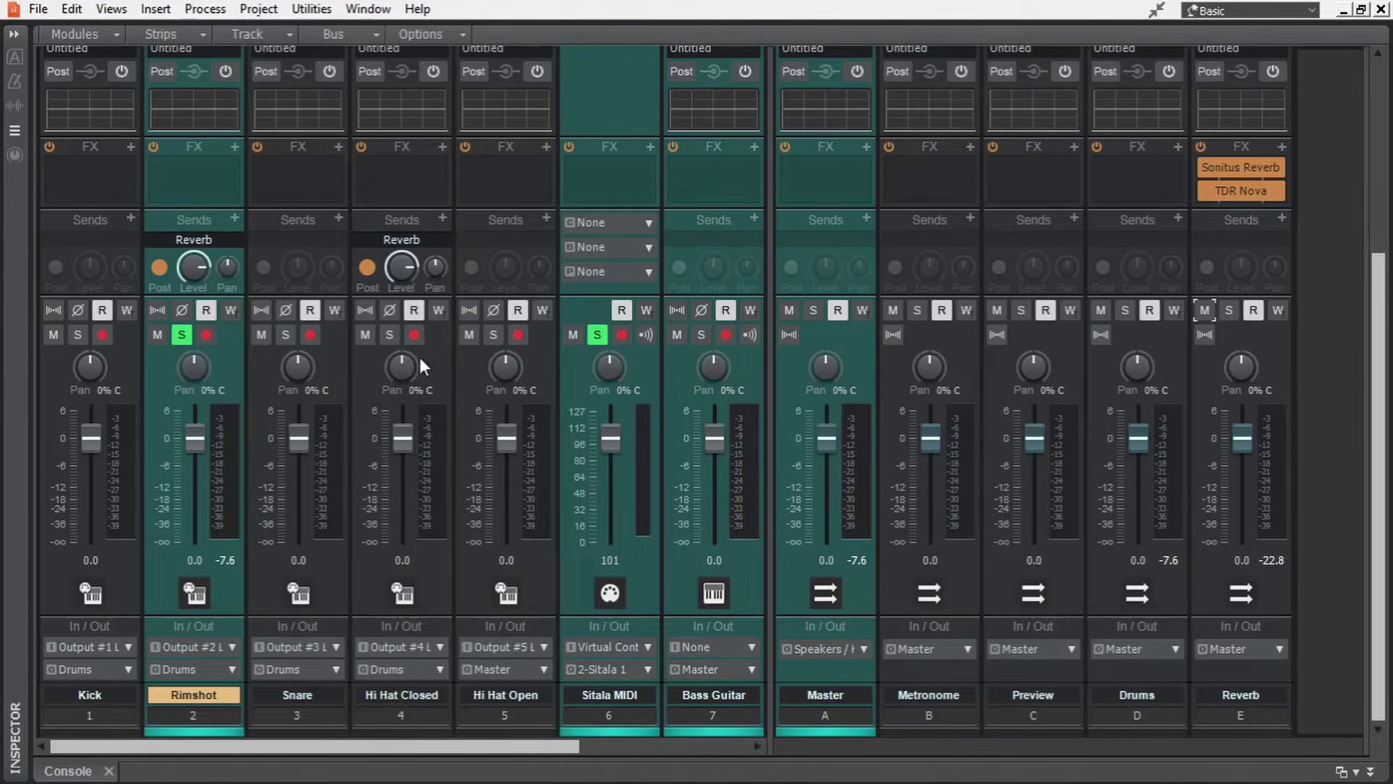
left_click(389, 335)
key("space")
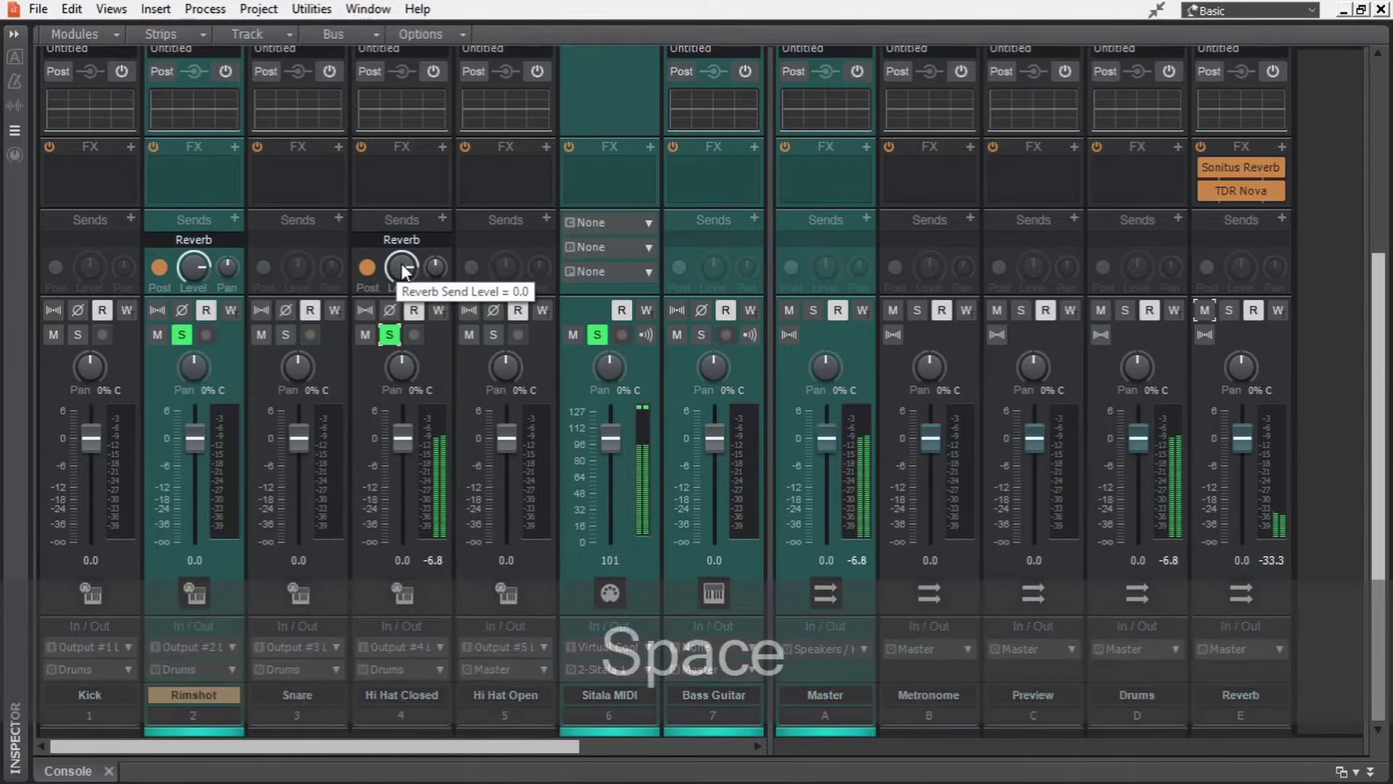
left_click_drag(404, 270, 436, 225)
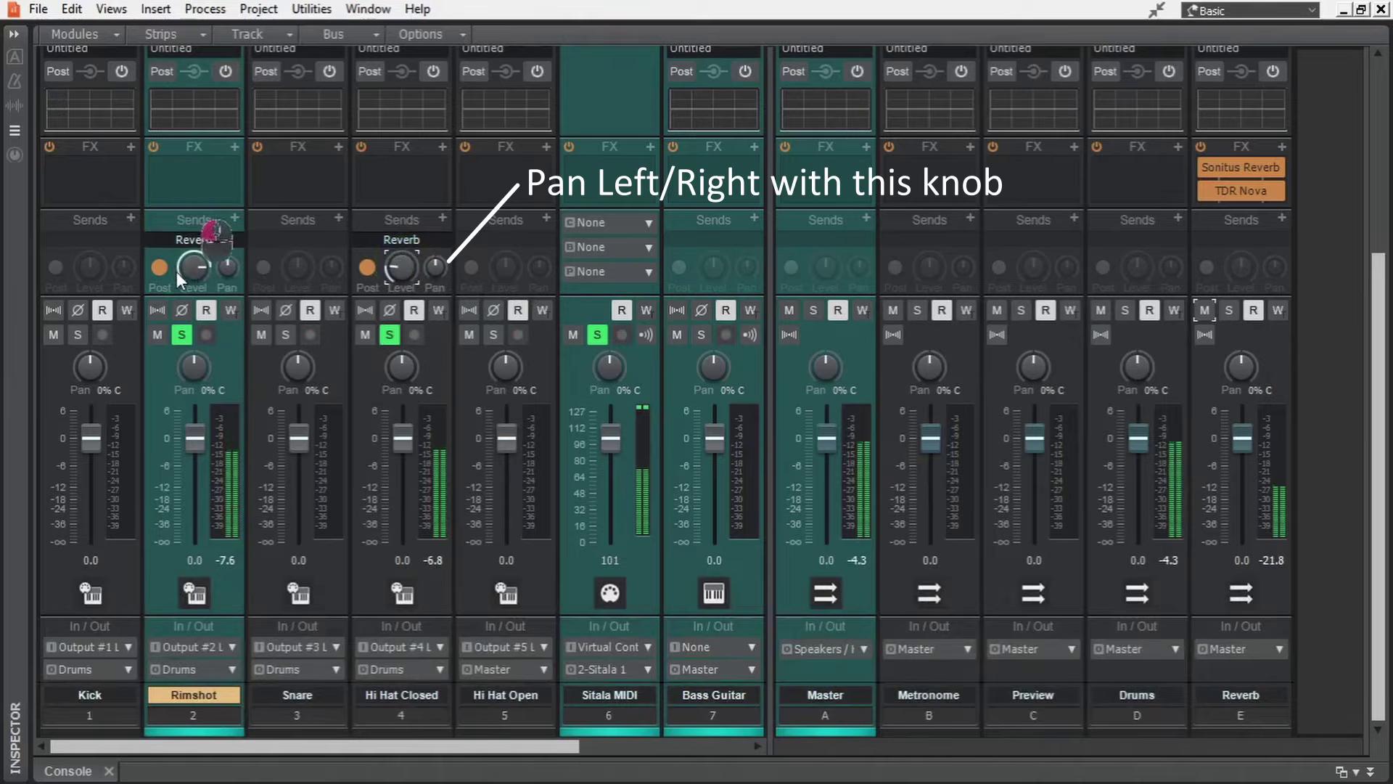
Raise the Rimshot send level to the Reverb bus during playback and stop the transport.
left_click_drag(176, 272, 177, 250)
key("space")
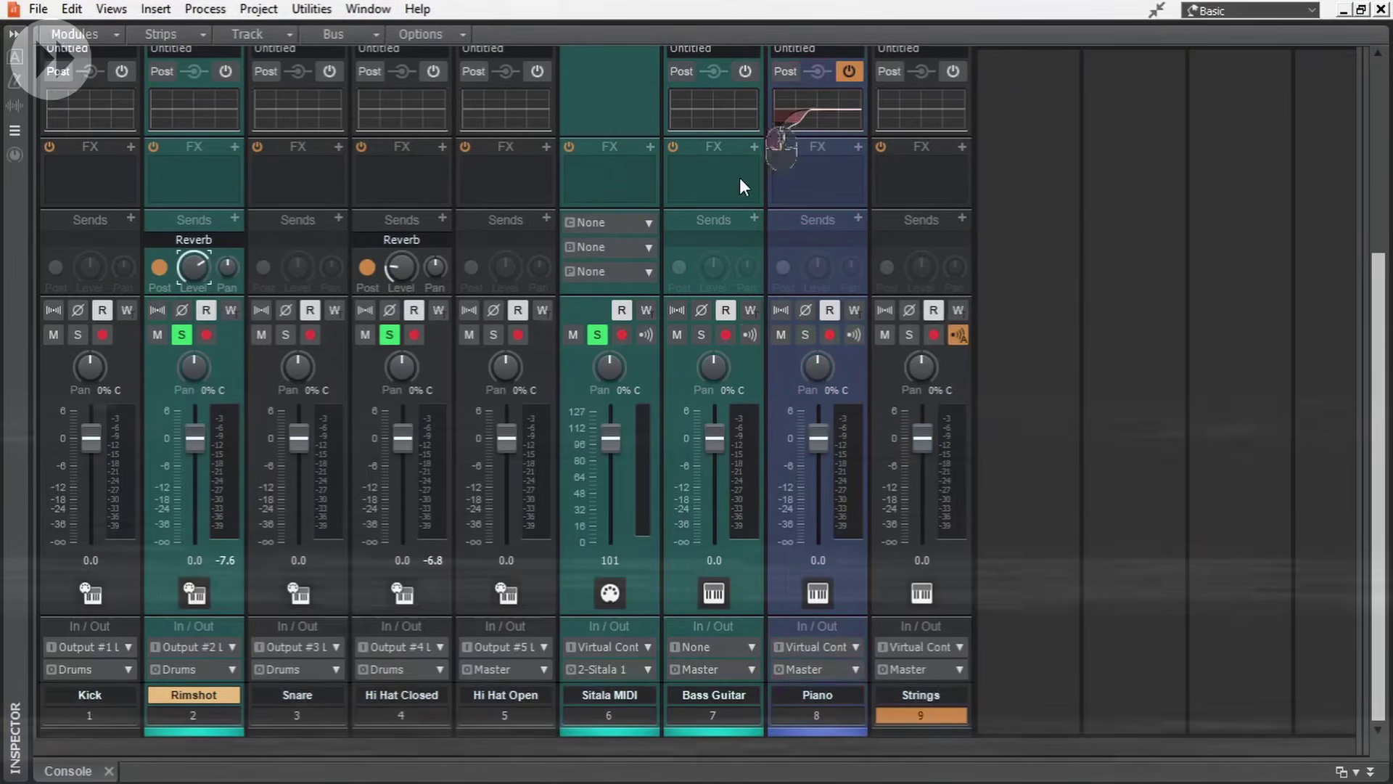
Expand the Bass Guitar strip's ProChannel and collapse its EQ, Tube and Console modules, keeping the compressor open.
scroll(739, 177, "up", 3)
left_click(752, 116)
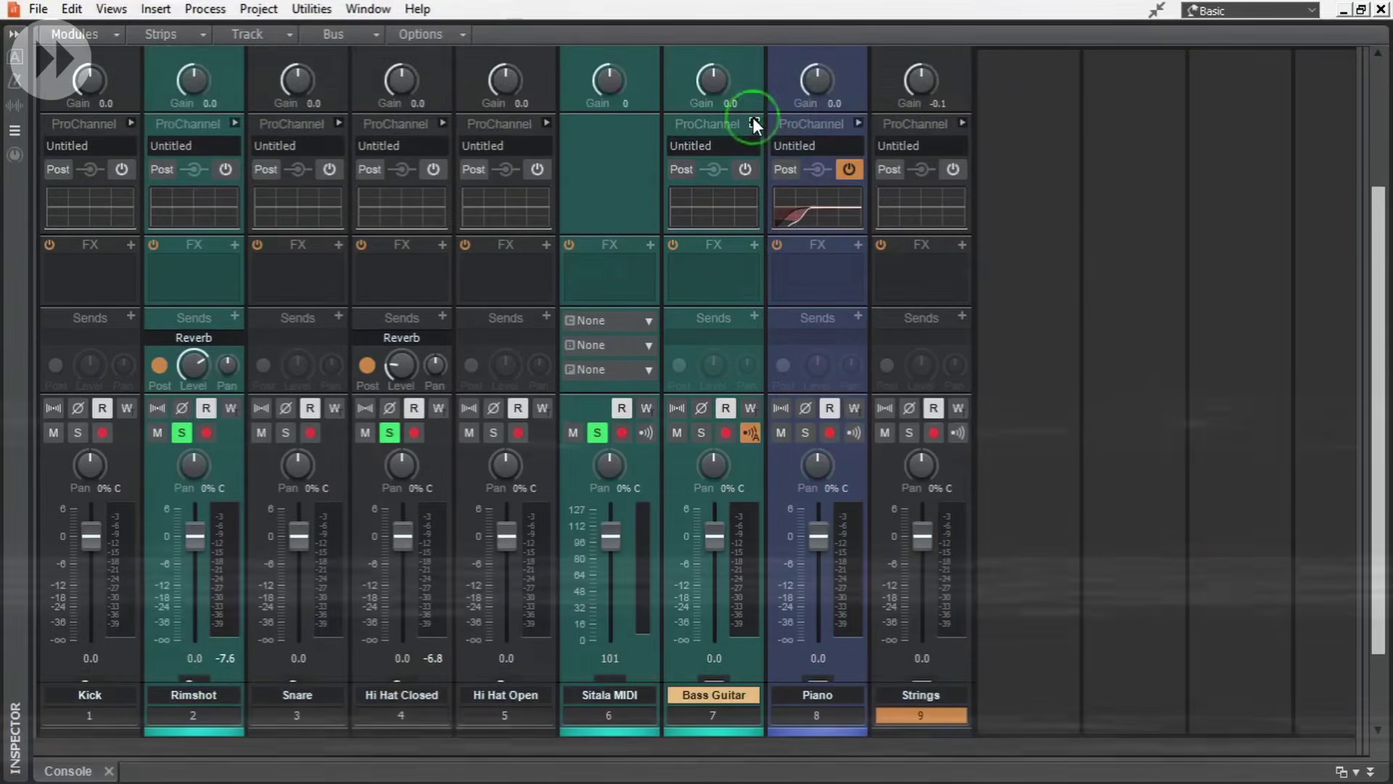
left_click(959, 579)
left_click(961, 282)
scroll(1223, 450, "down", 3)
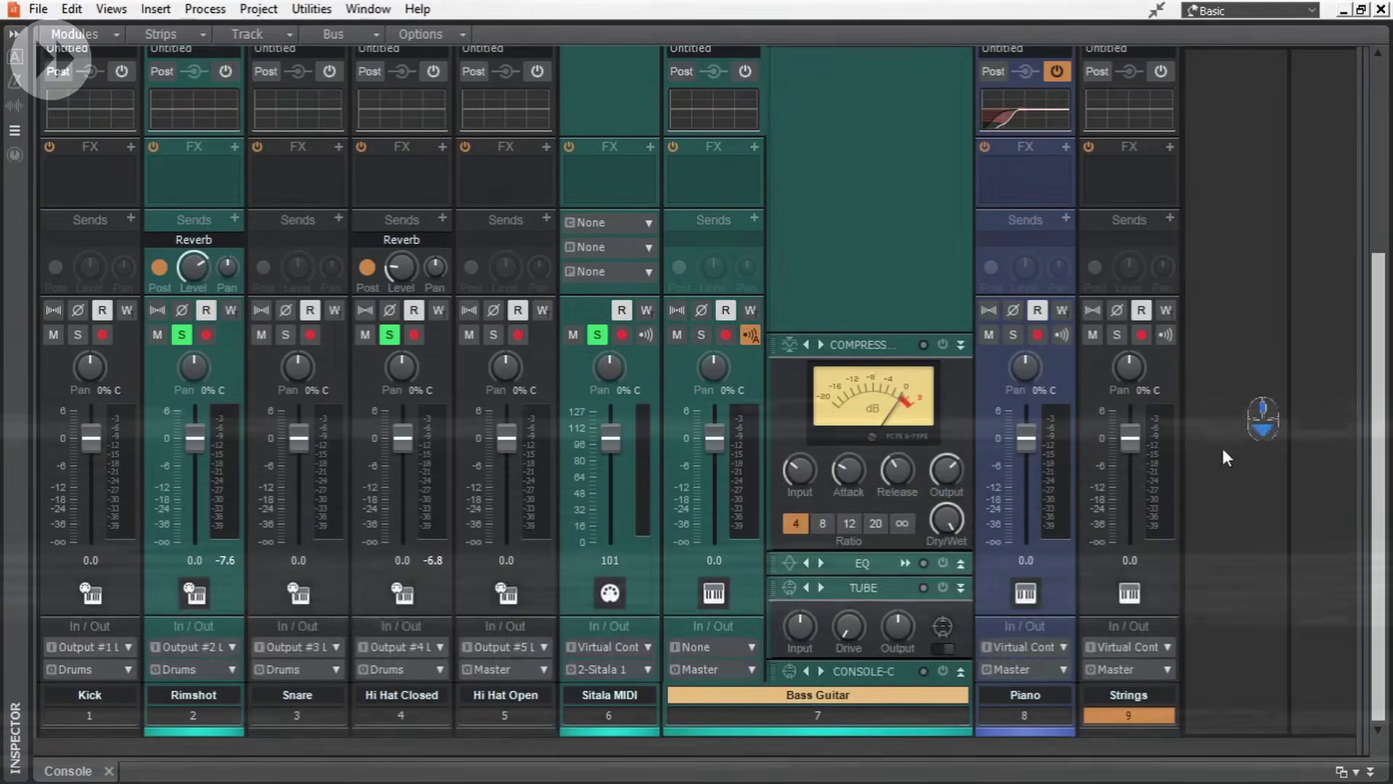
left_click(961, 587)
Replace the Bass Guitar compressor module with the PC4K S-Type Bus Compressor and switch on its side chain.
right_click(872, 404)
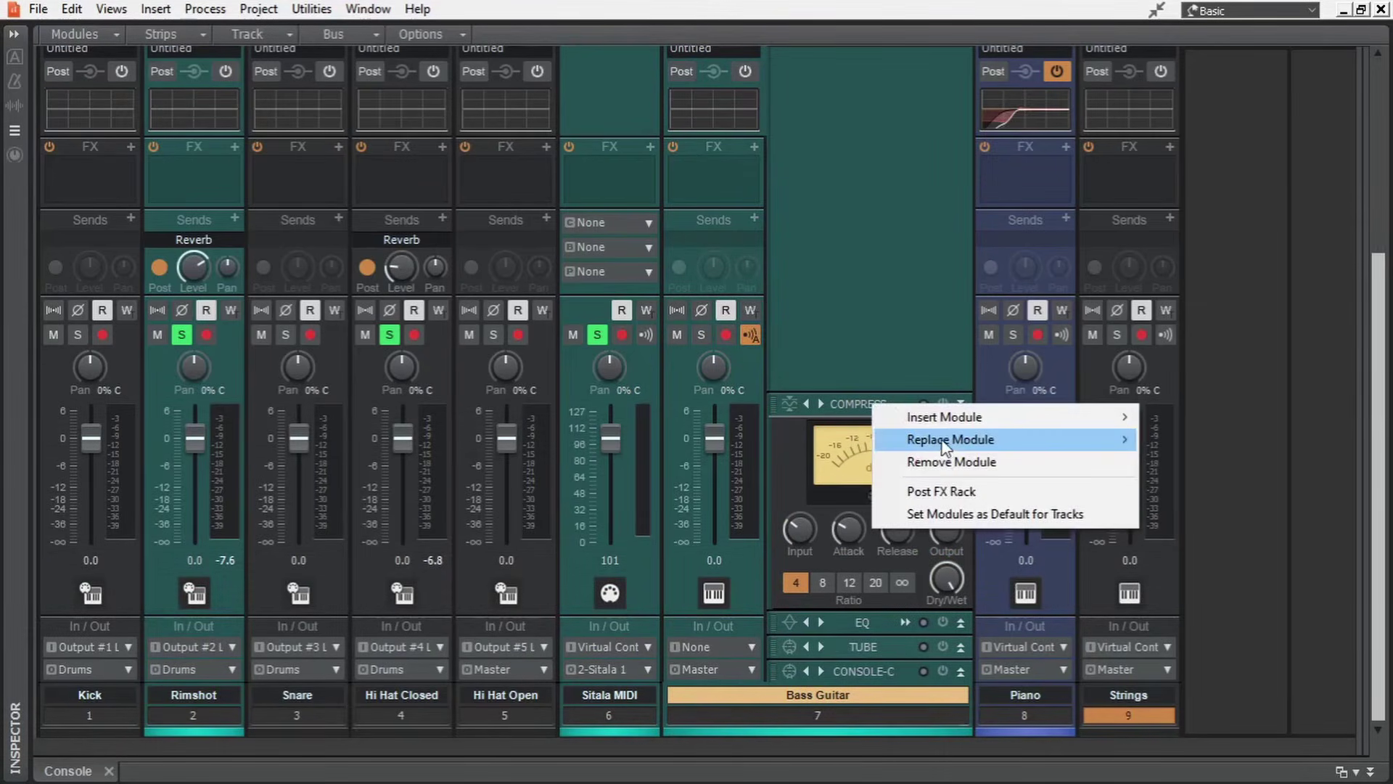
mouse_move(943, 442)
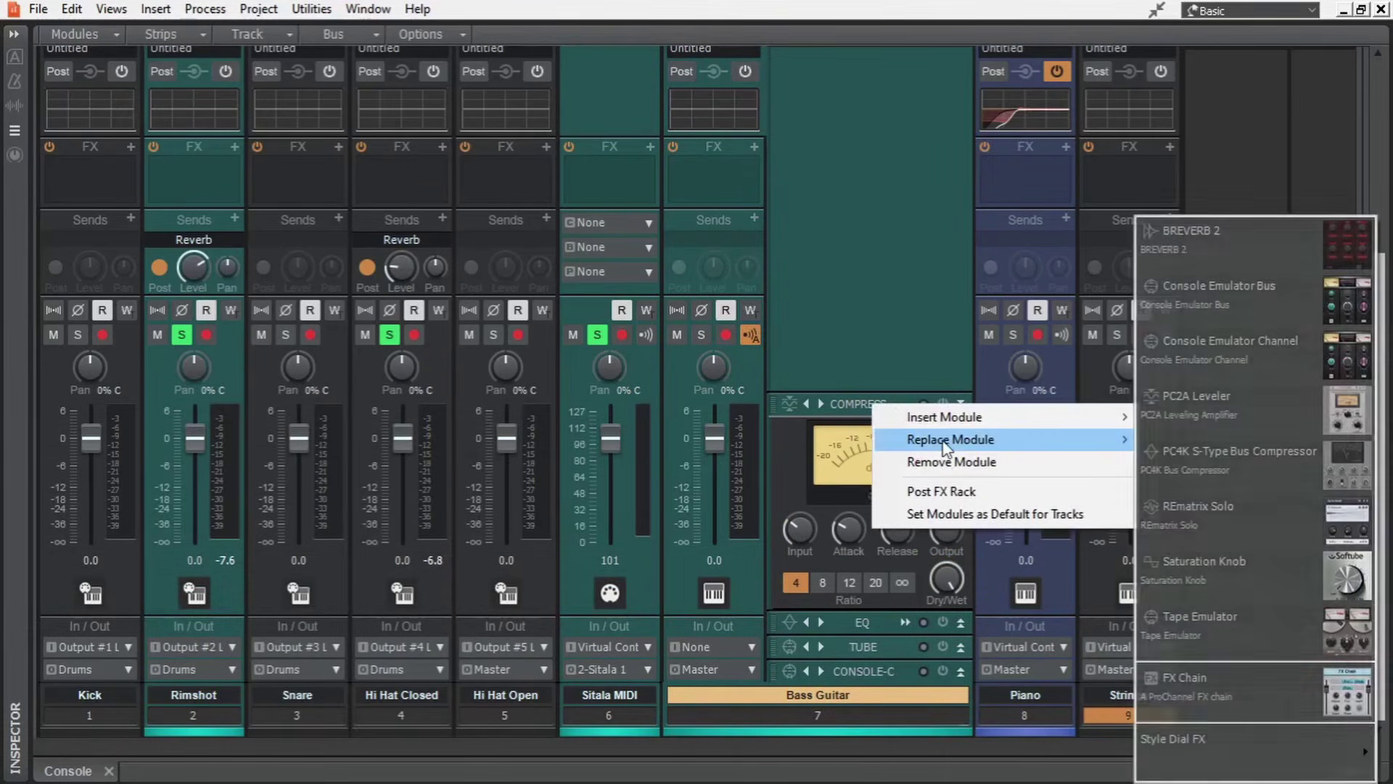
left_click(1255, 462)
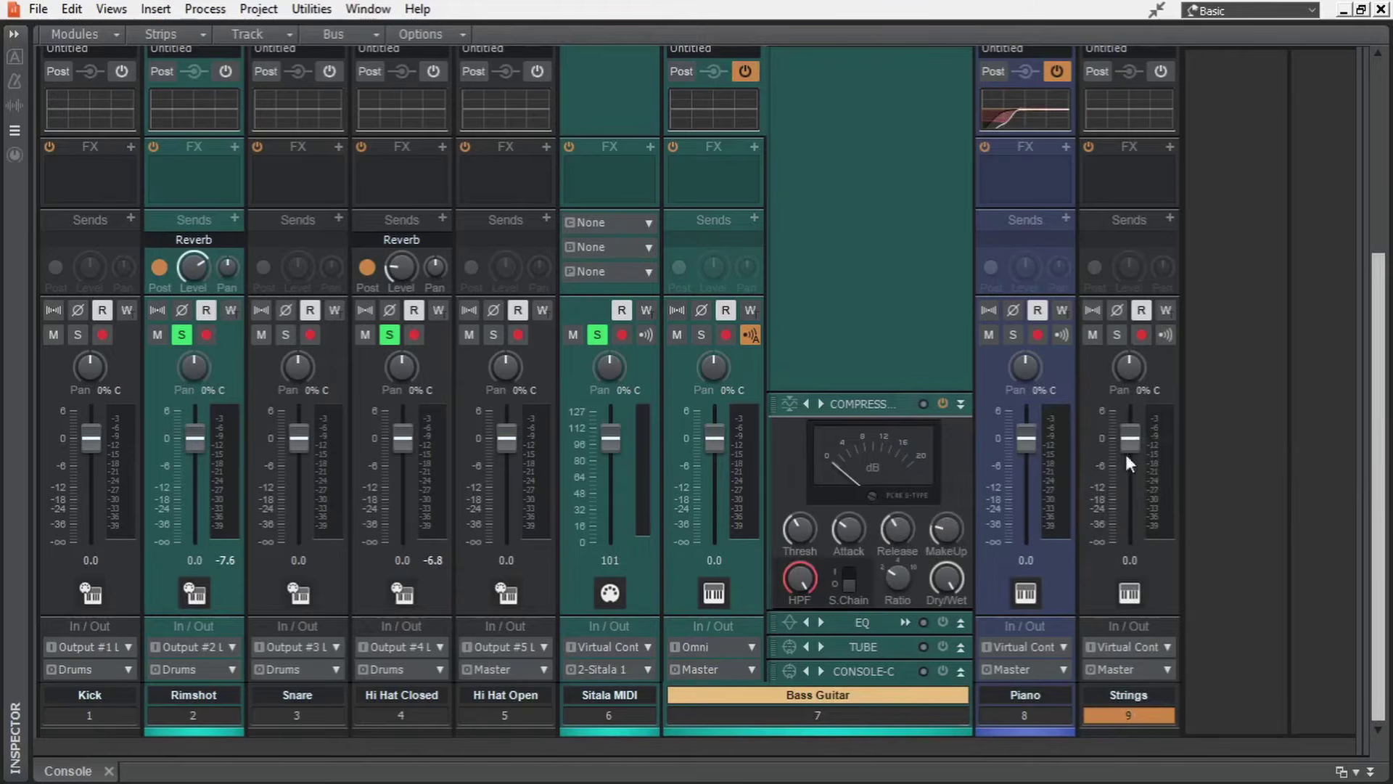
left_click(846, 576)
Add a send from Kick to Built In Channel Fx(Input 2)-SI-Bass Guitar 1, solo Kick and Bass Guitar, and start playback.
left_click(131, 217)
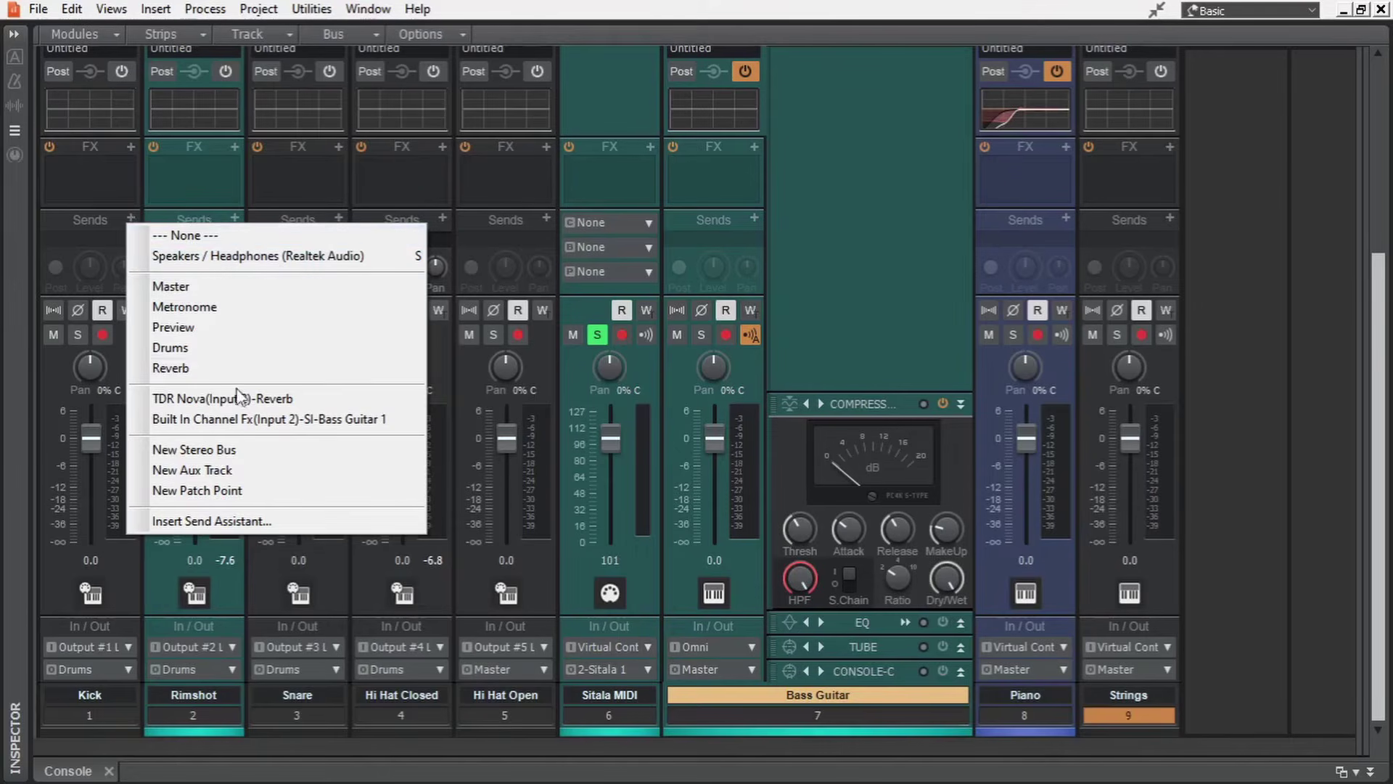
left_click(357, 420)
left_click(701, 335)
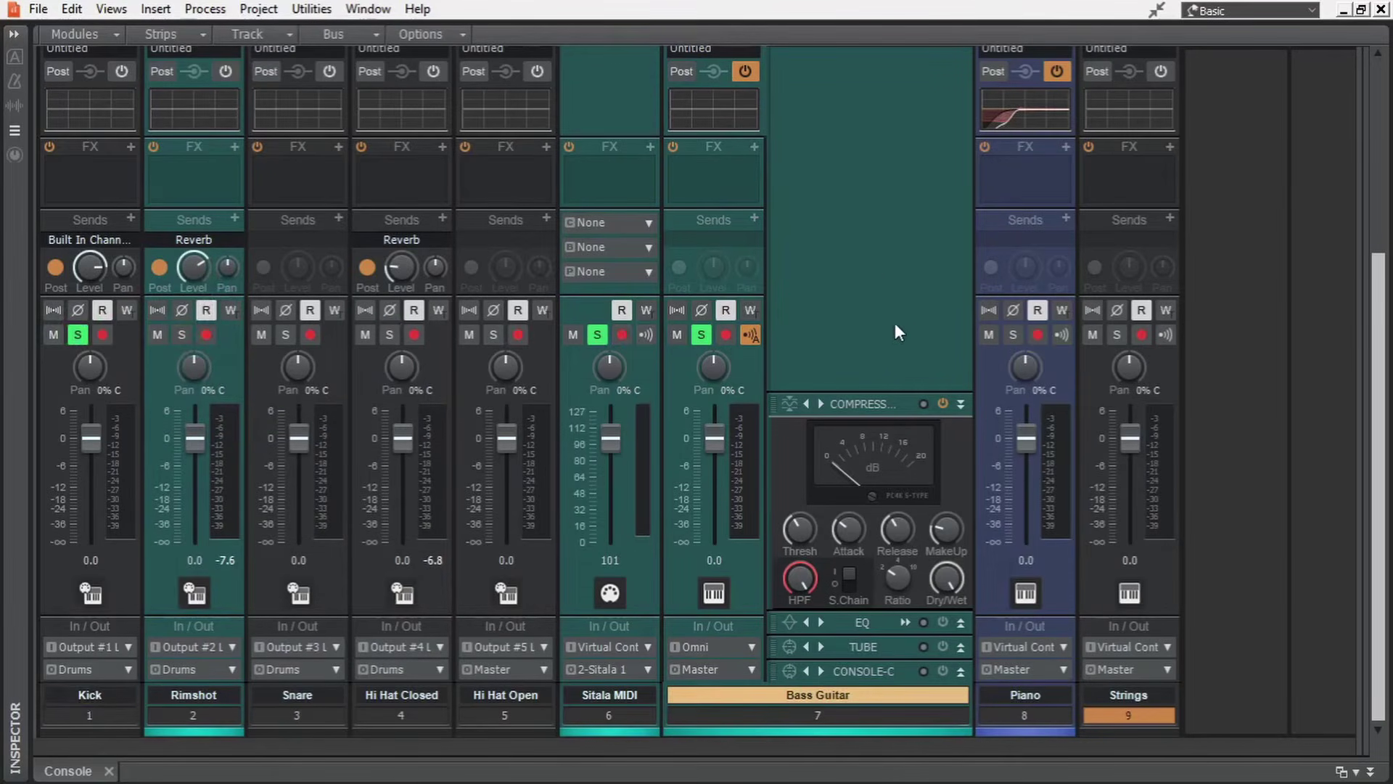
key("space")
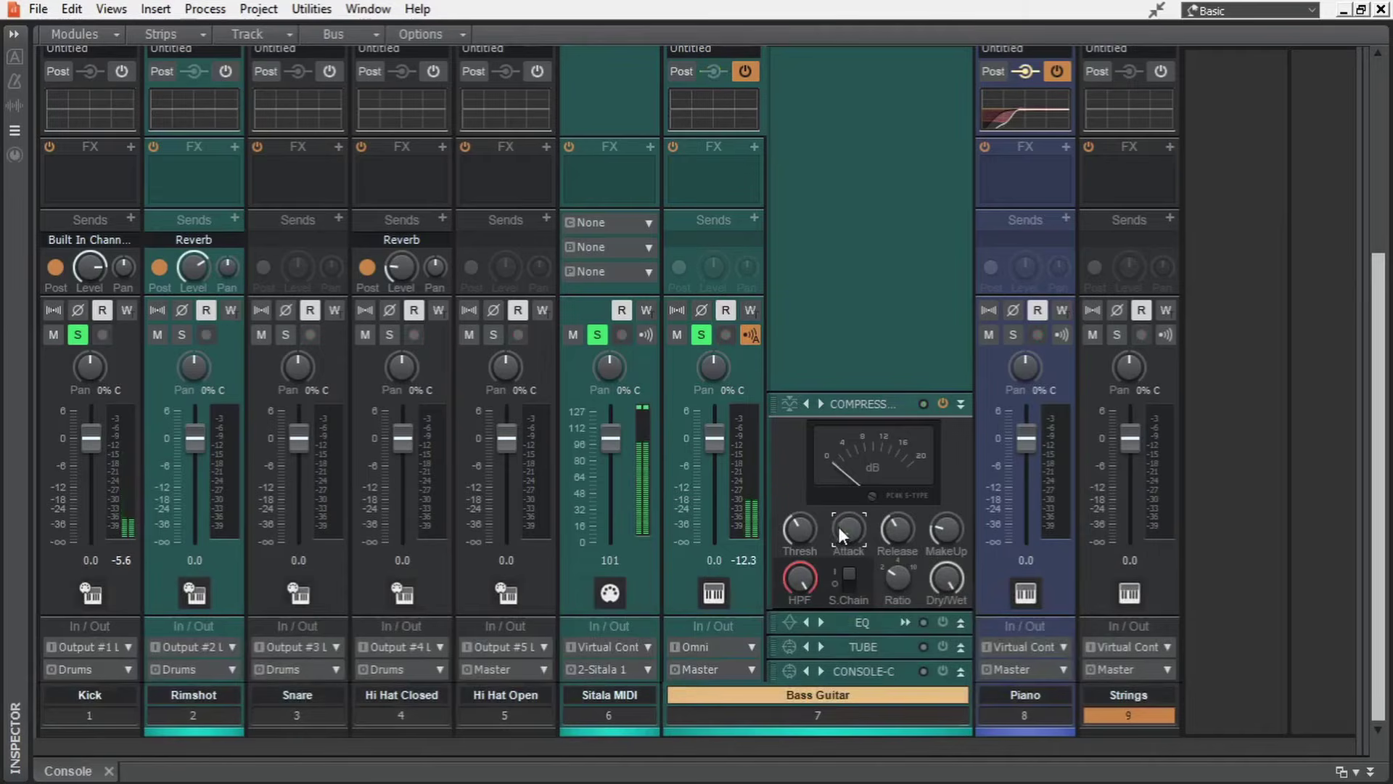
Lower the Bass Guitar compressor's threshold, attack and release and raise its ratio during playback, stopping when done.
left_click_drag(800, 531, 800, 550)
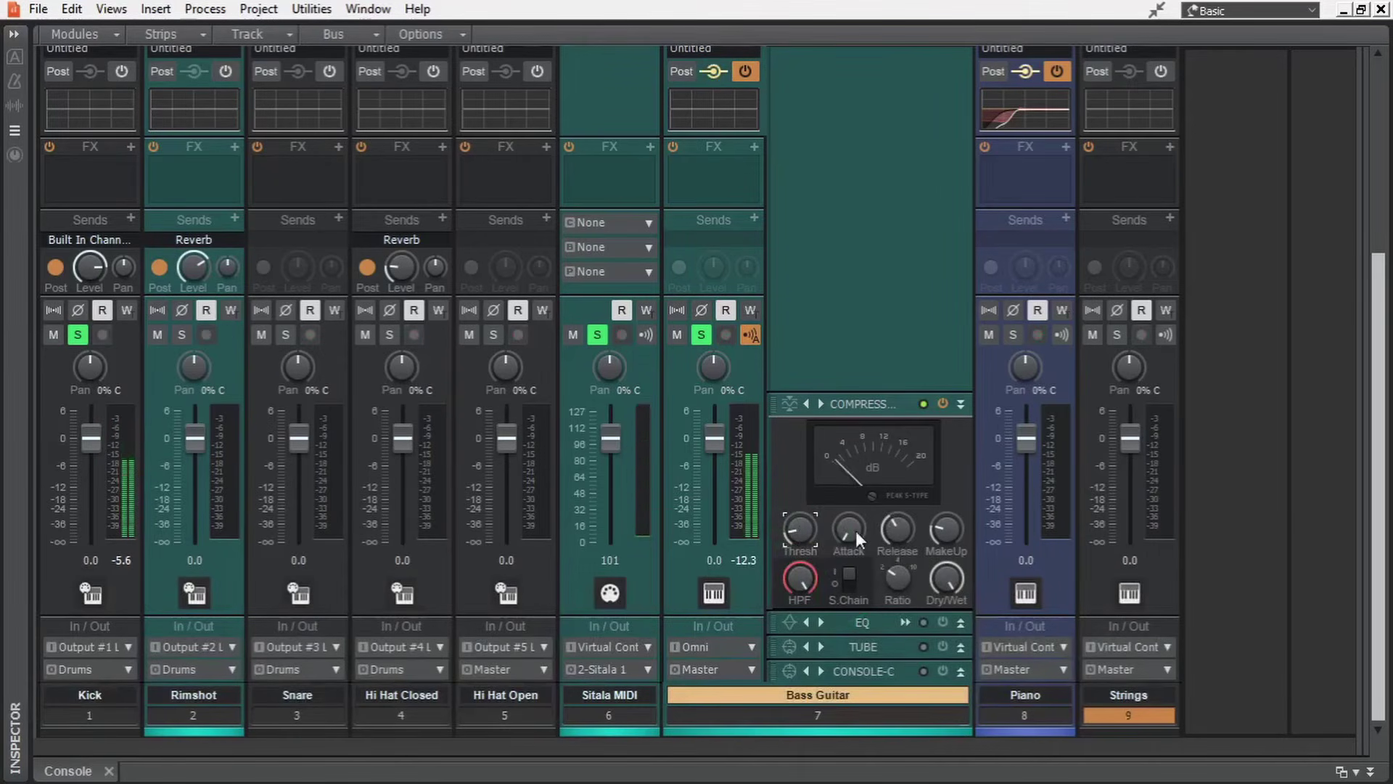
left_click_drag(897, 534, 898, 538)
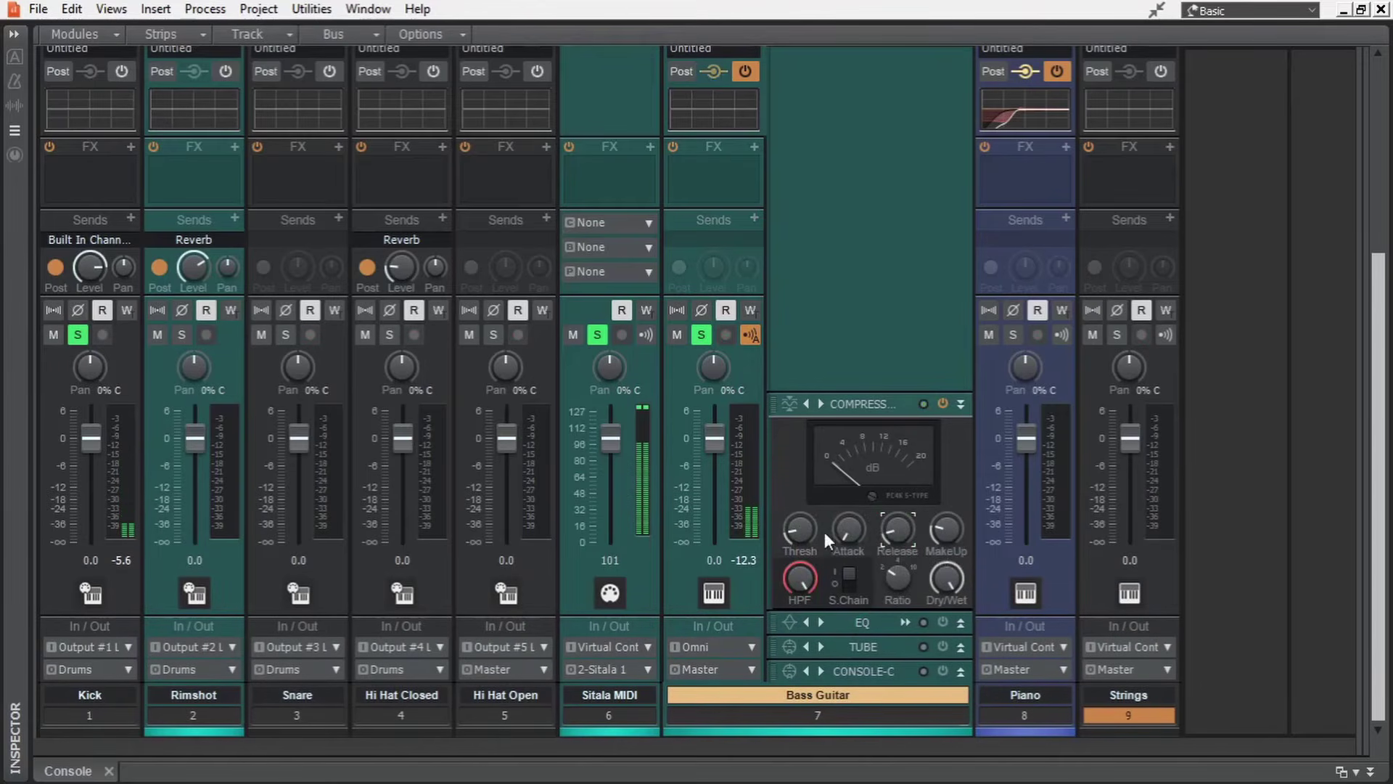
left_click_drag(801, 532, 801, 537)
left_click_drag(898, 578, 897, 573)
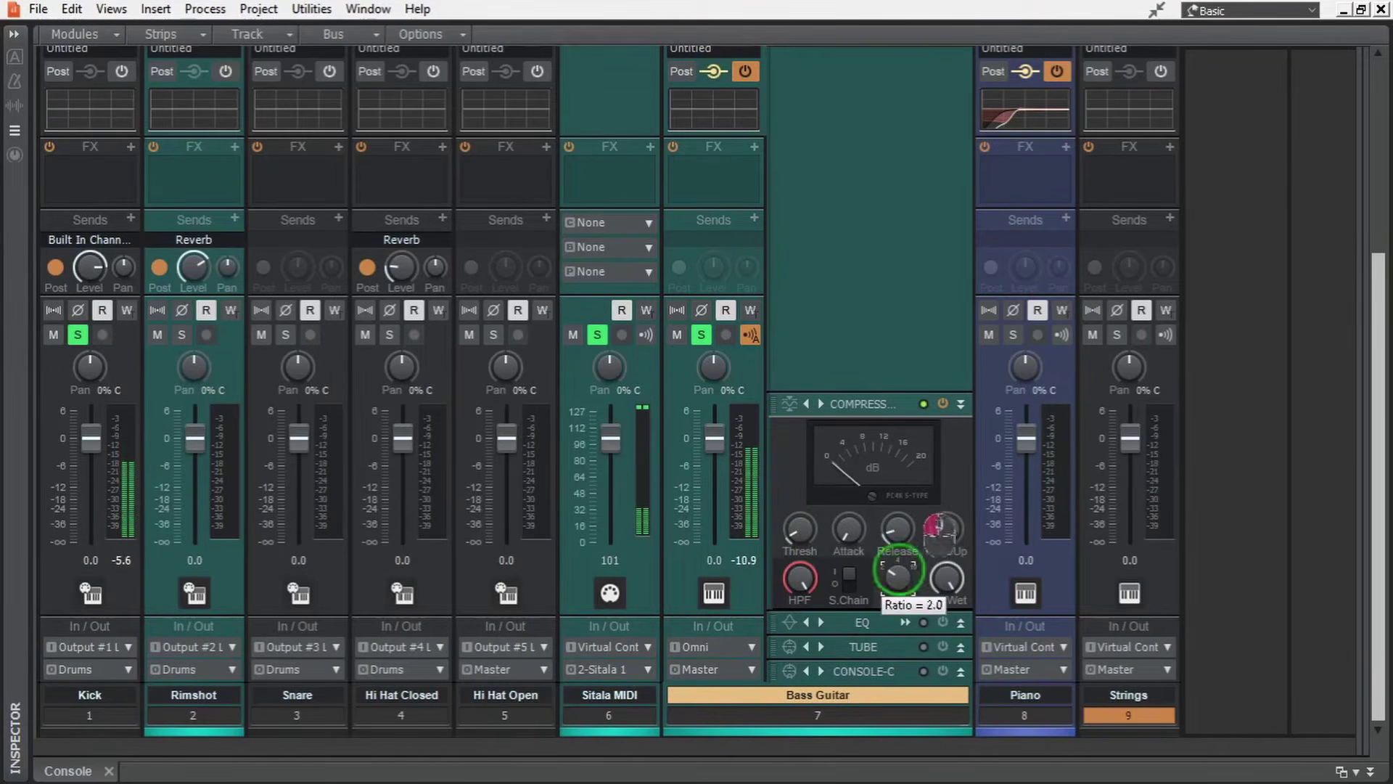
left_click(895, 535)
key("space")
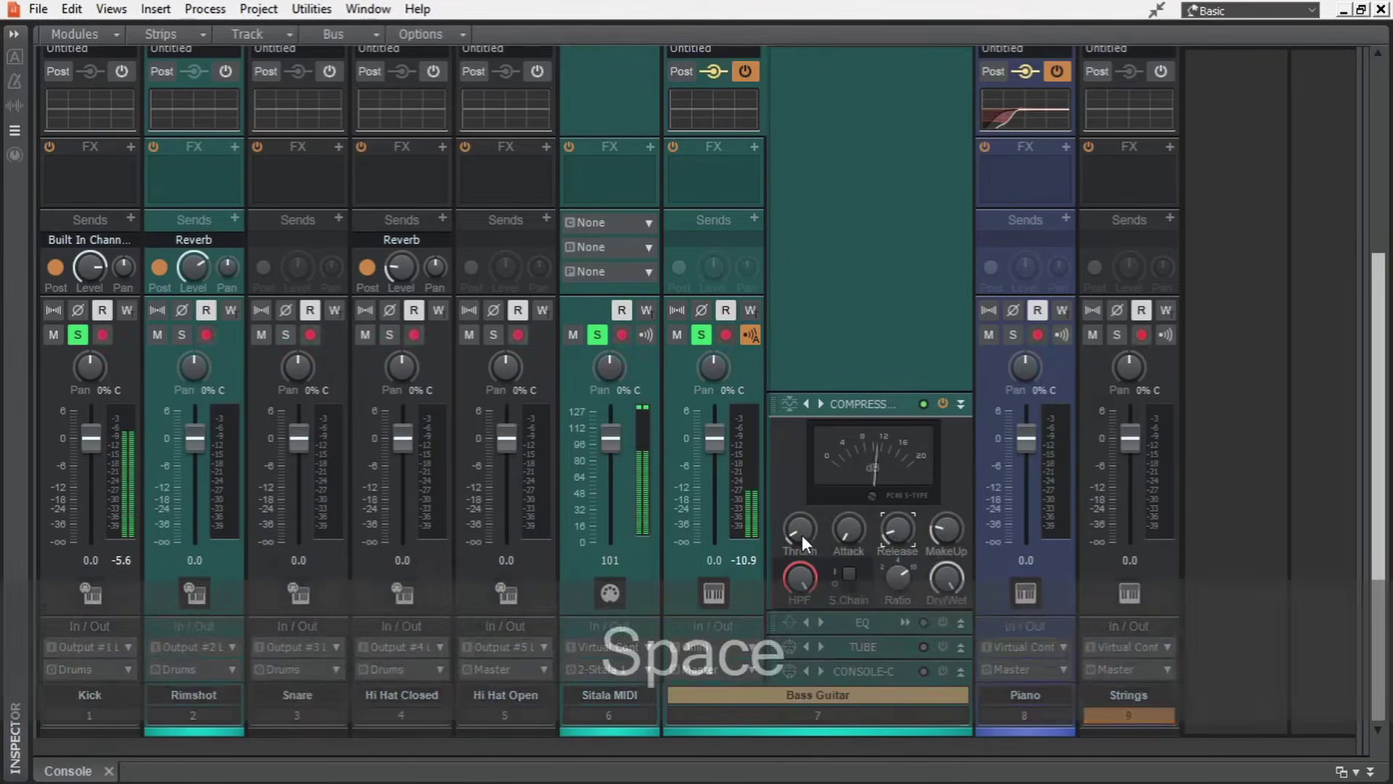
Collapse the Bass Guitar ProChannel and unsolo the Kick, Sitala MIDI and Bass Guitar strips.
scroll(799, 533, "up", 3)
left_click(751, 177)
scroll(752, 218, "down", 3)
left_click(702, 334)
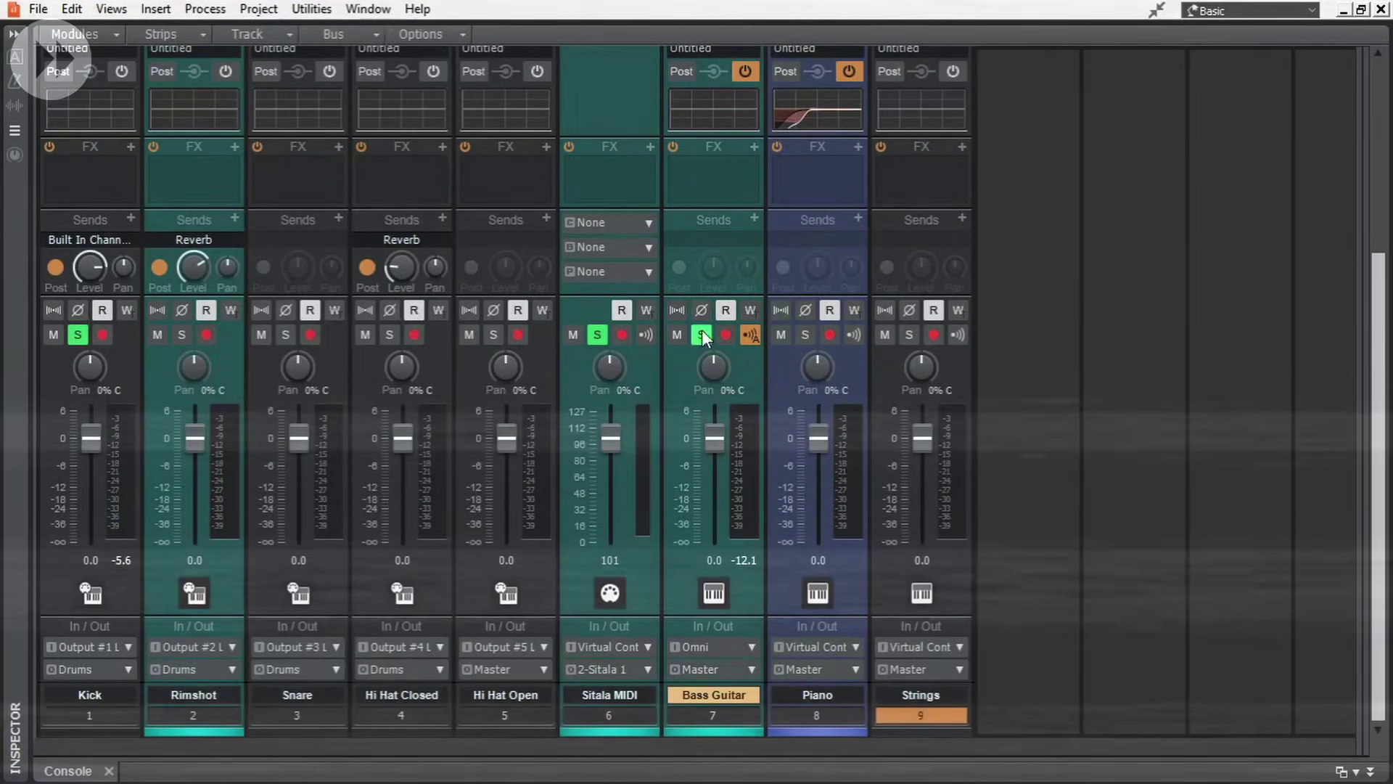
left_click(597, 335)
Reveal the bus strips and compare the Master bus in mono and stereo during playback.
left_click_drag(1360, 331, 769, 340)
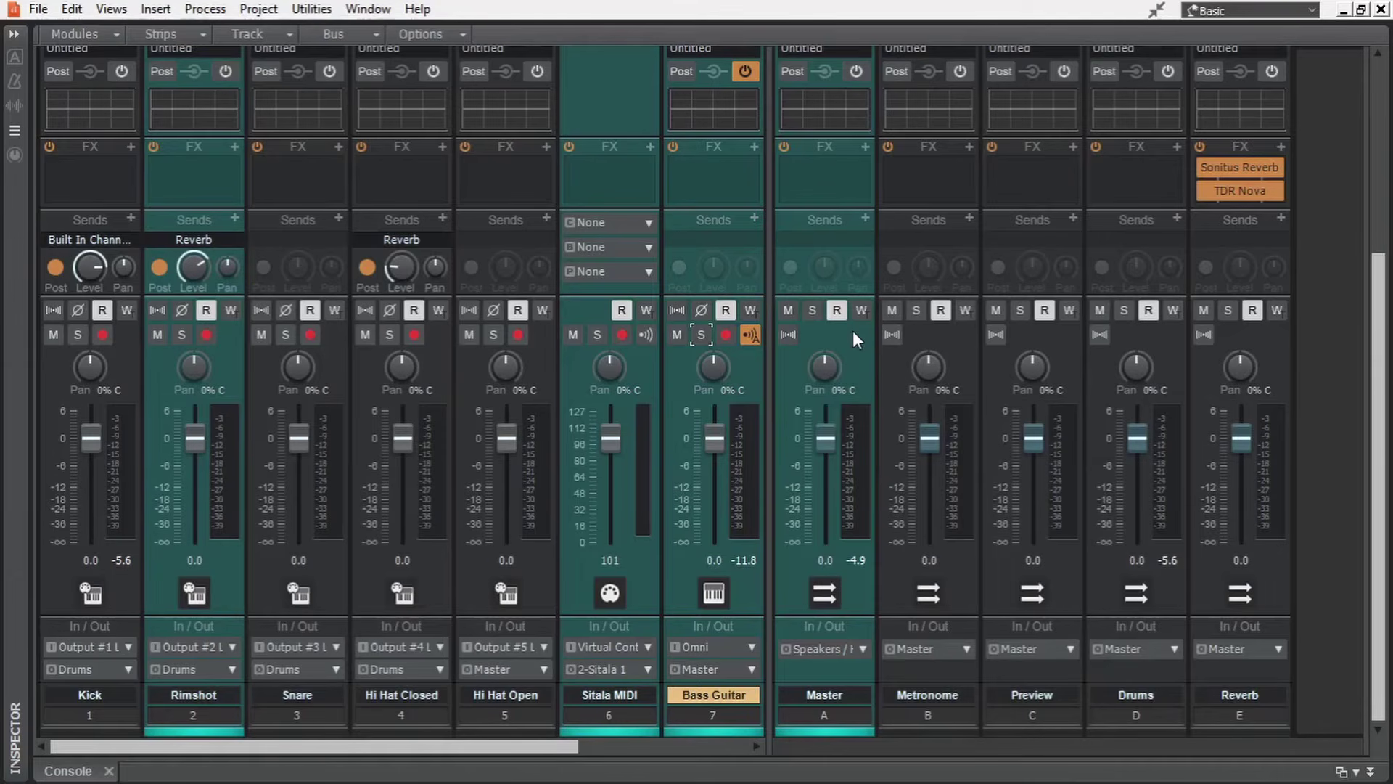
left_click(789, 334)
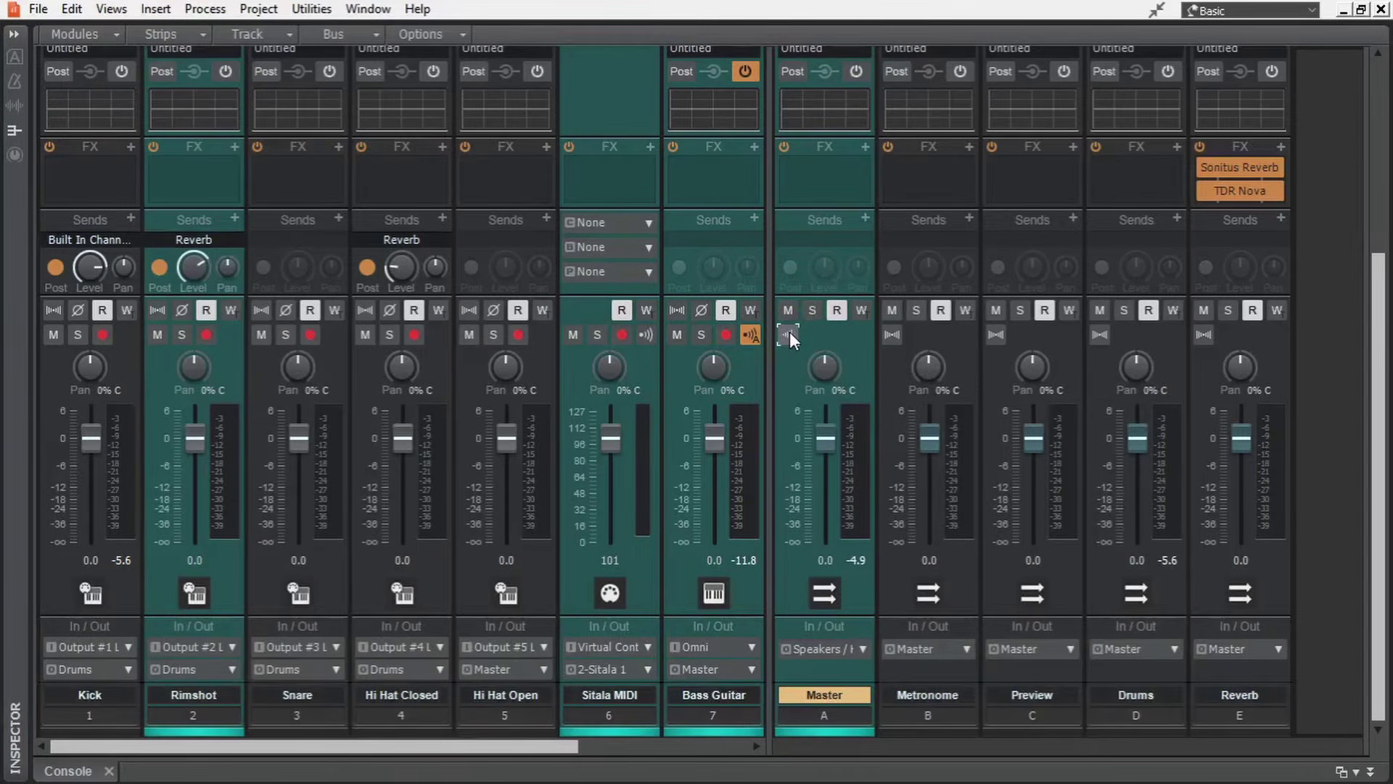
key("space")
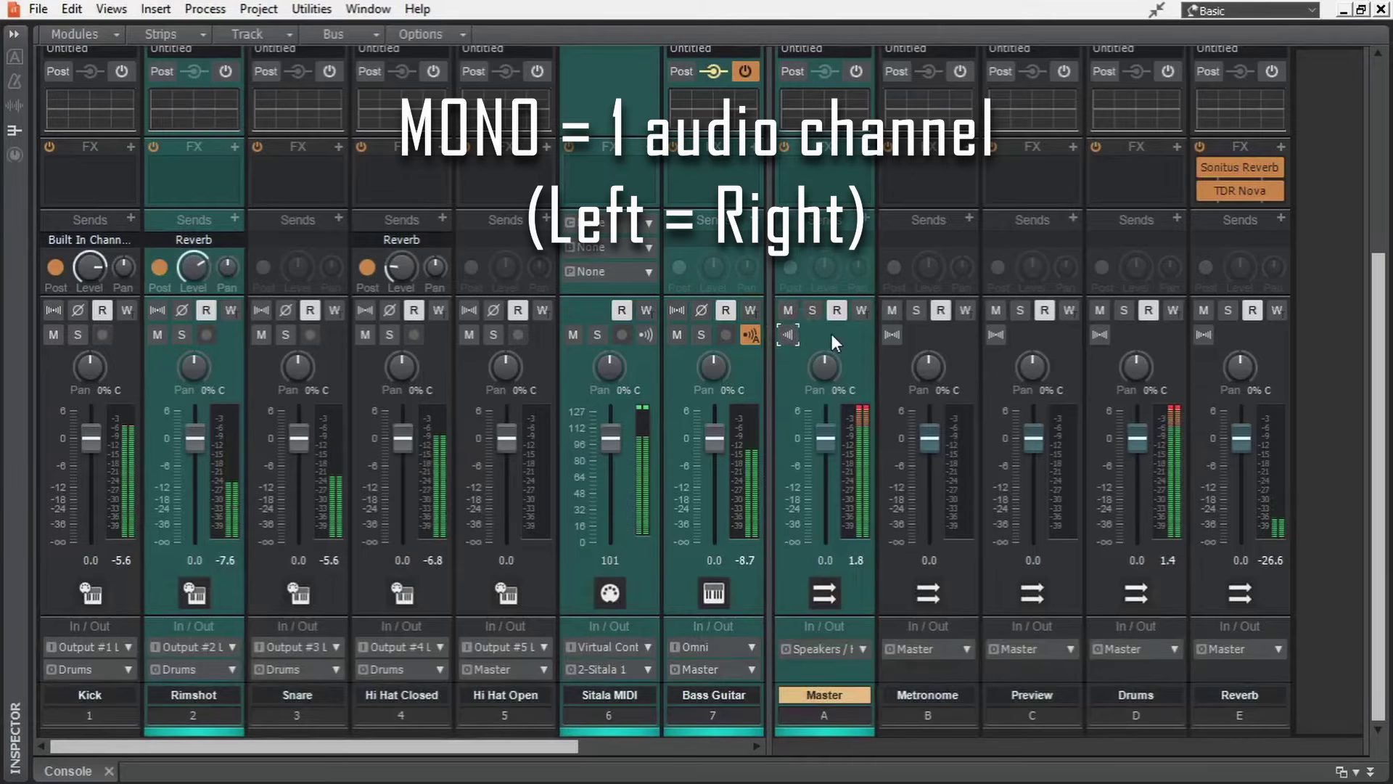
left_click(787, 337)
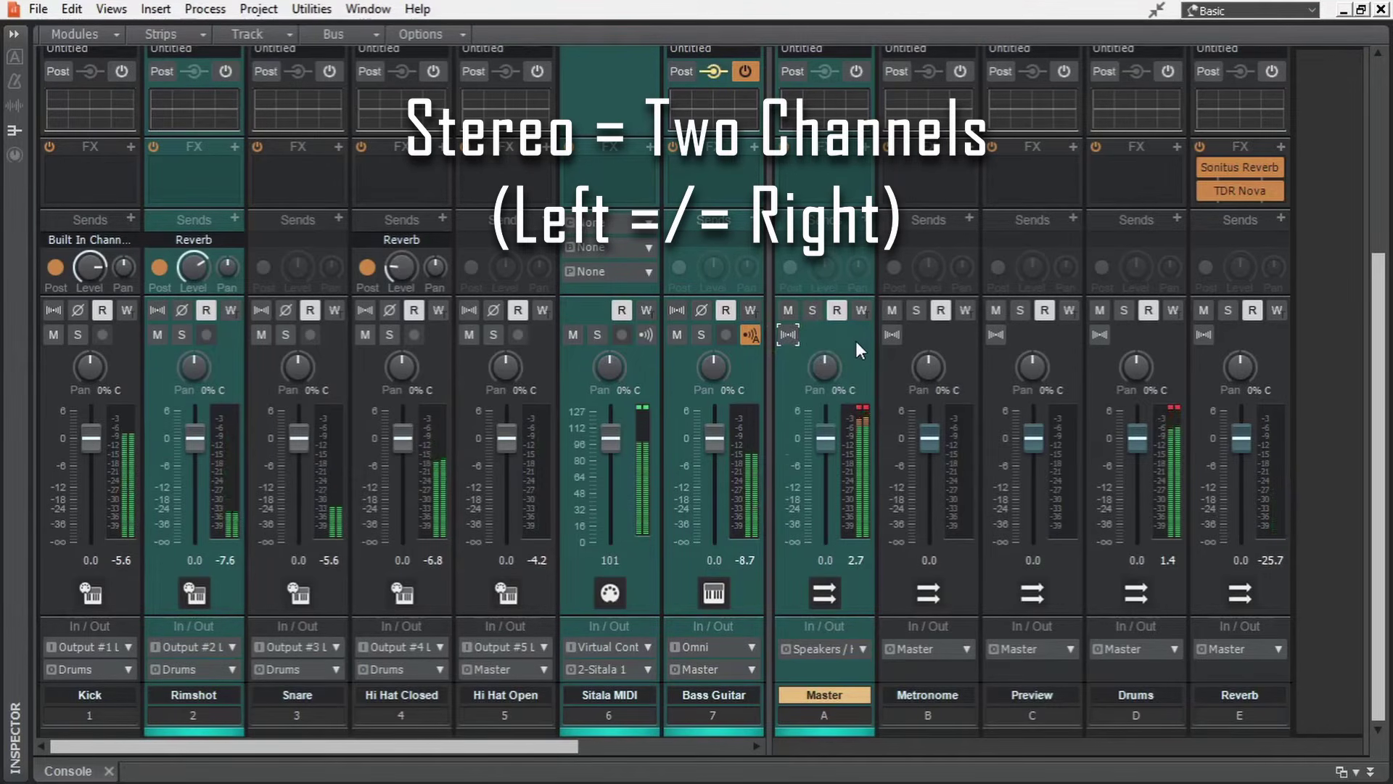
key("space")
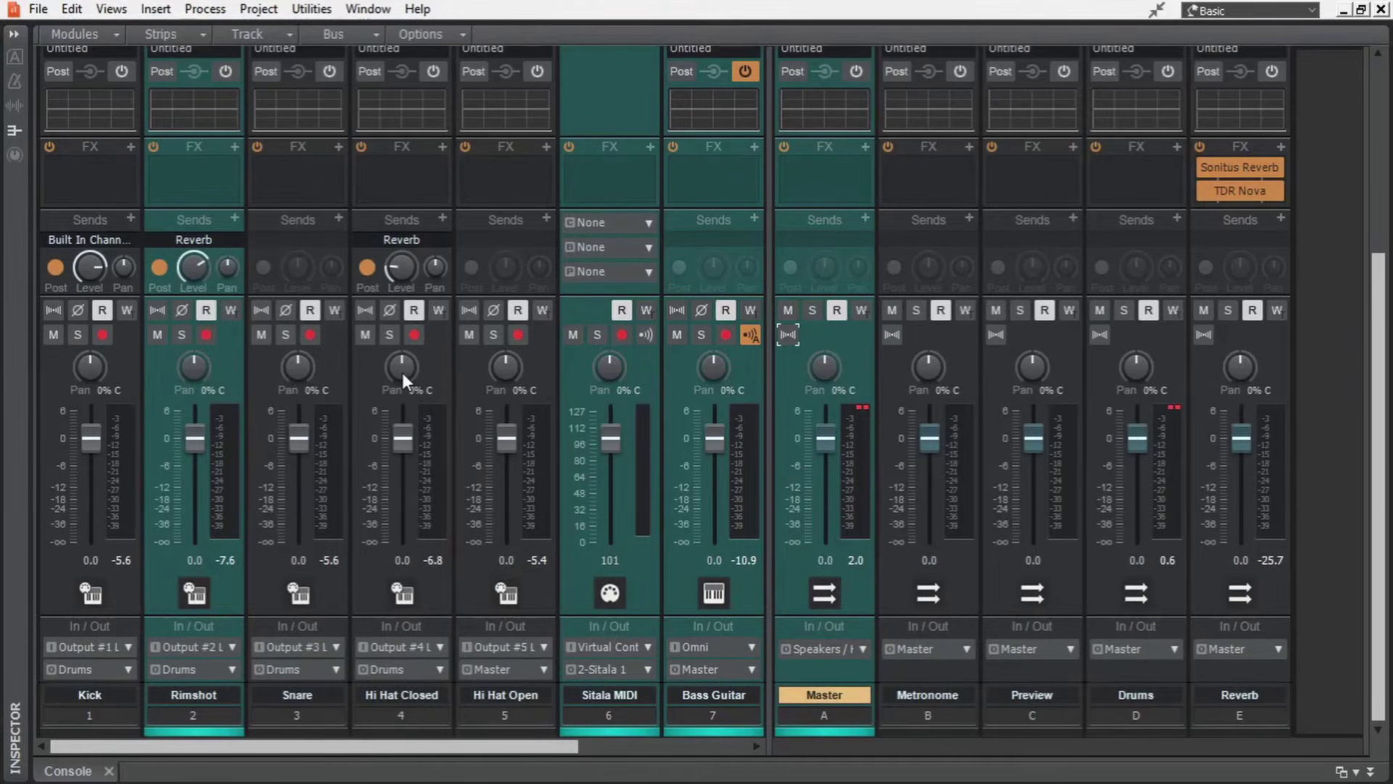
Pan the Hi Hat Closed and Hi Hat Open strips to 34% right.
mouse_move(403, 374)
left_click_drag(403, 373, 403, 348)
left_click_drag(511, 367, 546, 359)
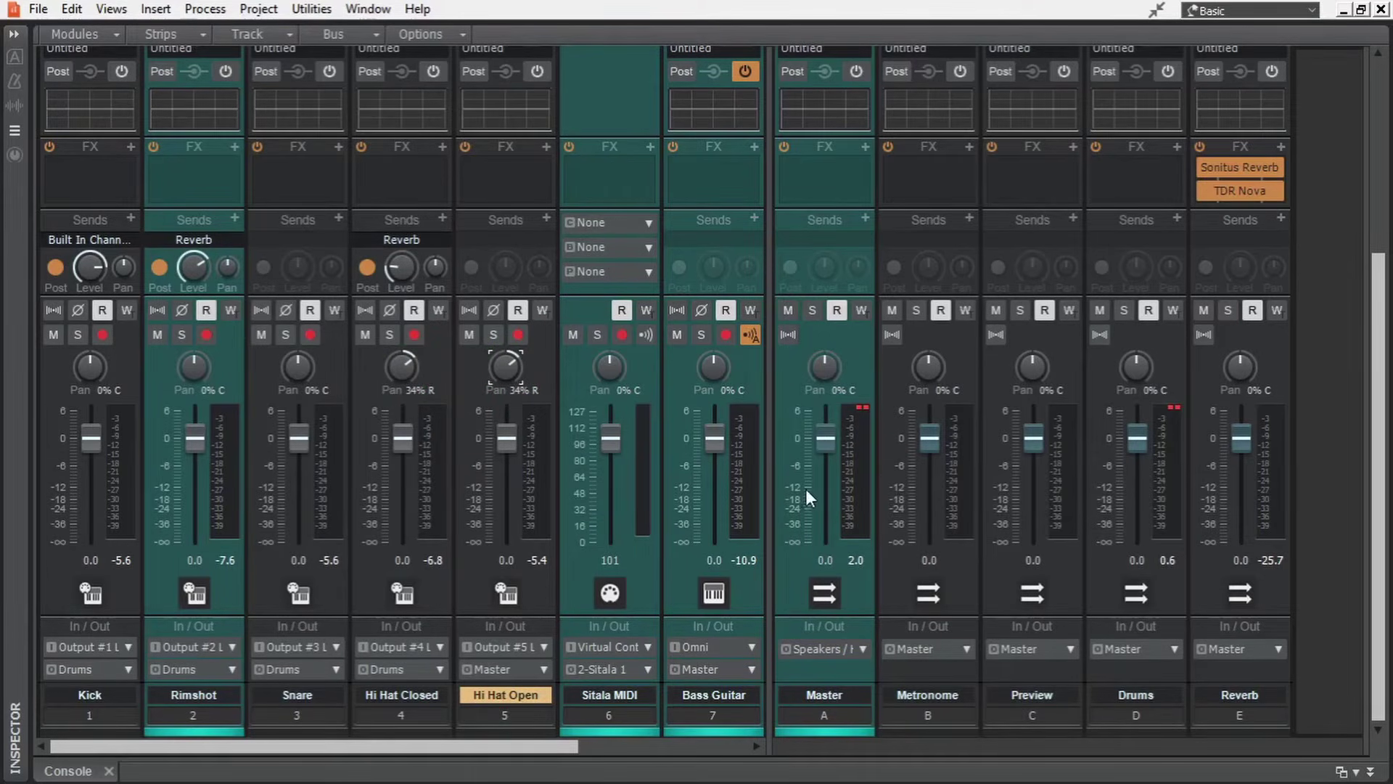
Try lowering the Master bus volume twice, resetting it to 0.0 each time.
left_click_drag(830, 437, 826, 499)
double_click(828, 509)
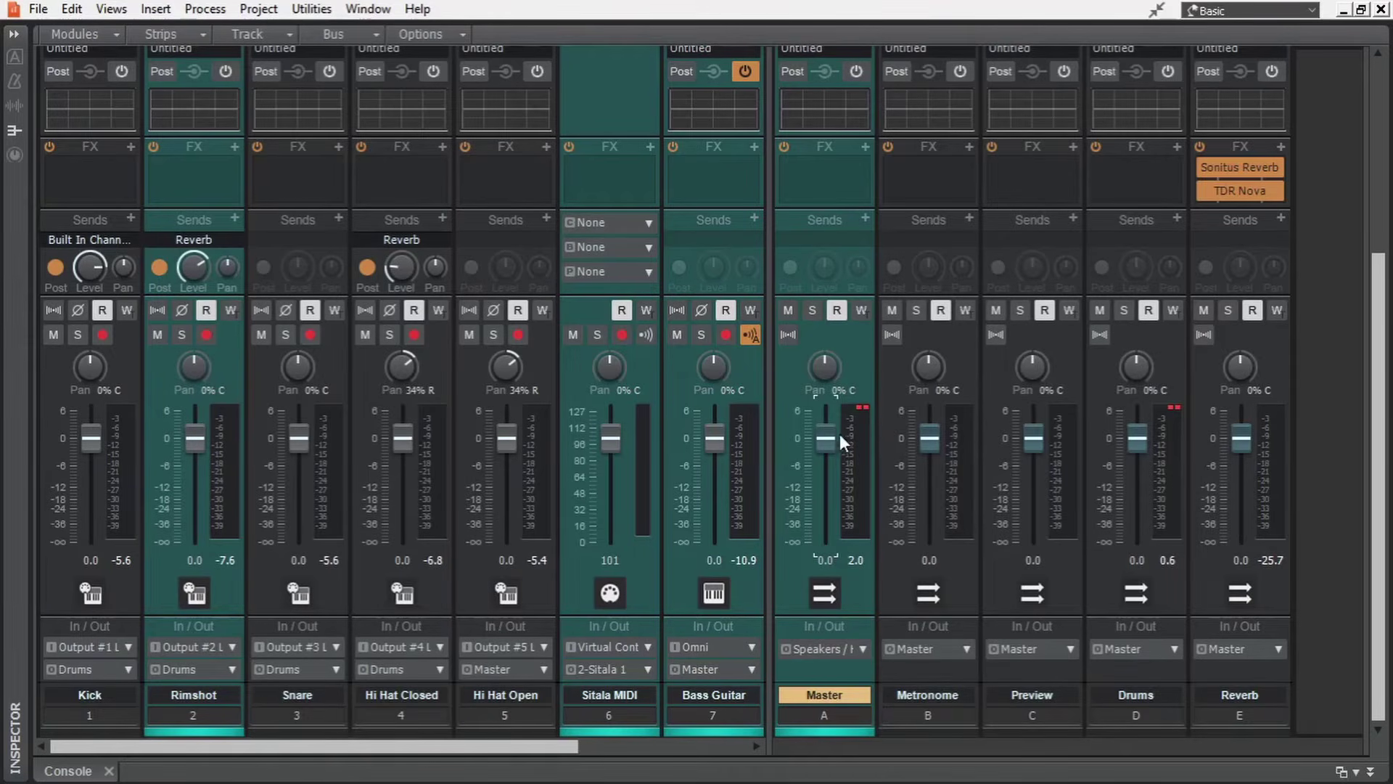
left_click_drag(825, 439, 825, 461)
double_click(831, 460)
Lower the Drums bus volume to -2.0 dB, fine-tuning it during playback and stopping when done.
left_click_drag(339, 749, 308, 749)
left_click_drag(1144, 433, 1143, 446)
key("space")
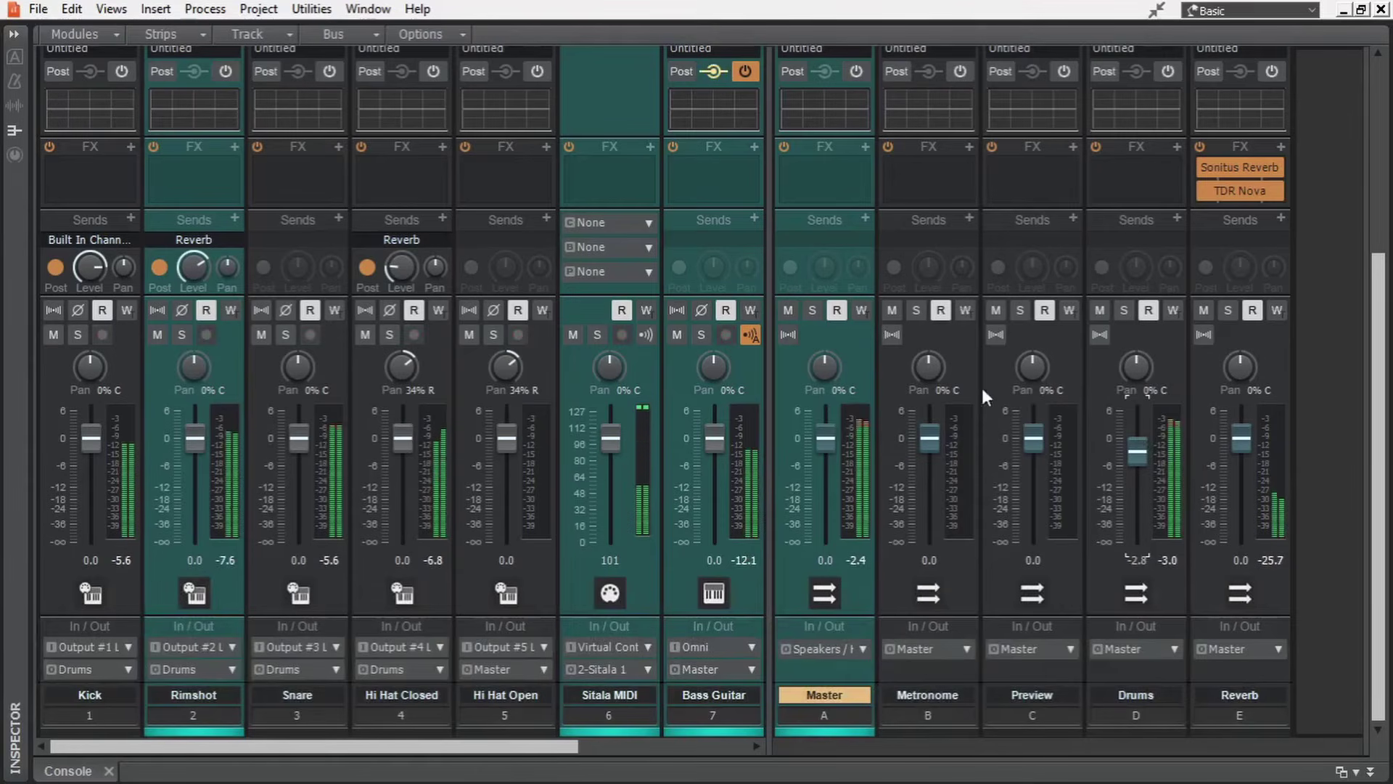
mouse_move(1141, 458)
left_click_drag(1140, 458, 1140, 456)
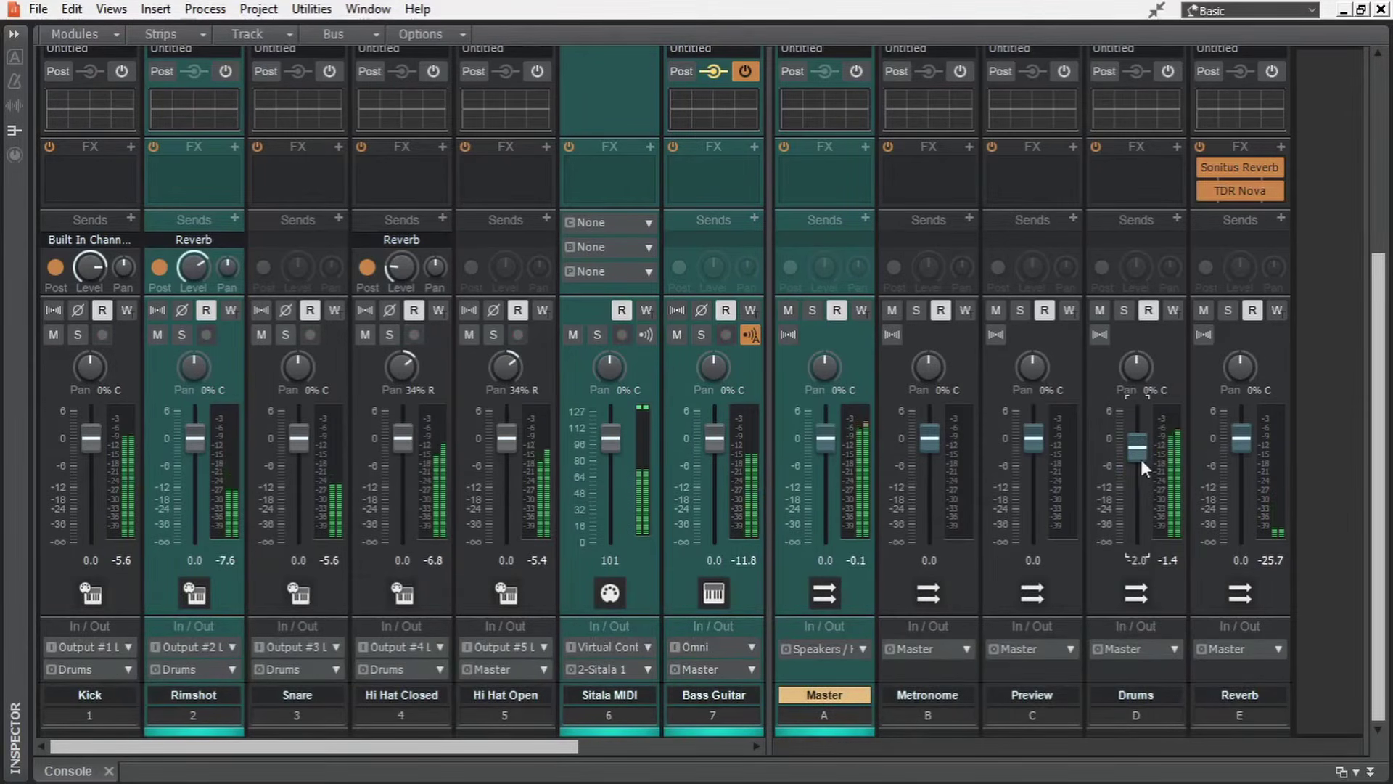
key("space")
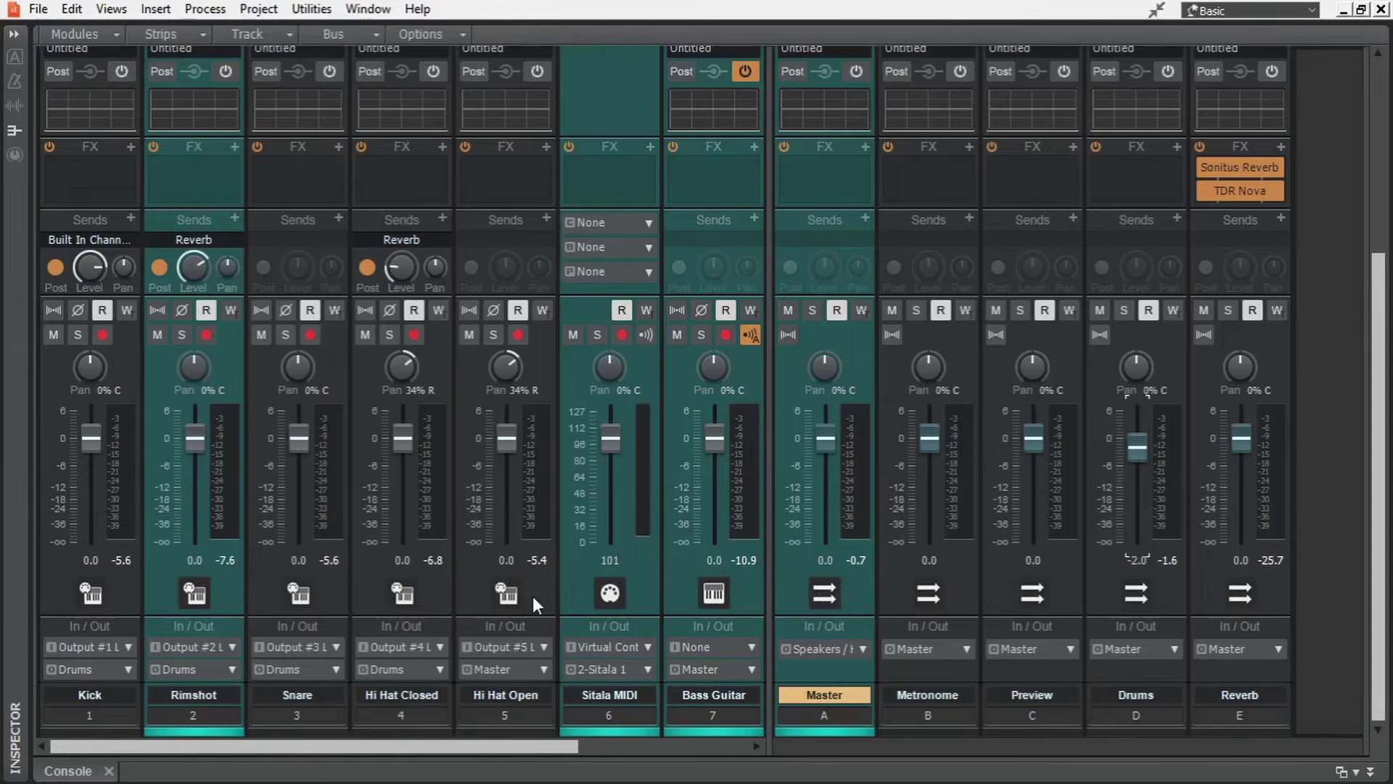
Change the Kick strip's track icon to a kick drum picture from the Drums icon folder.
double_click(89, 594)
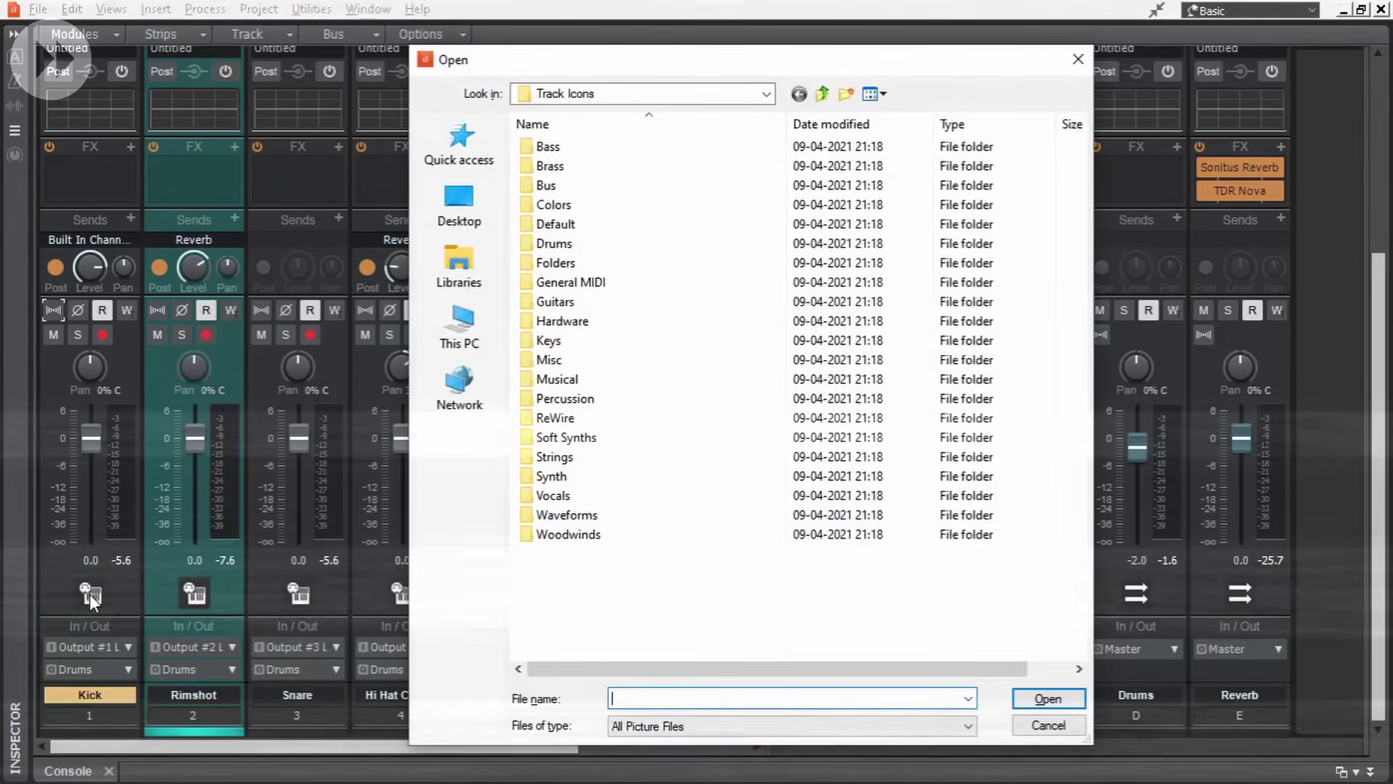
double_click(573, 243)
scroll(622, 211, "up", 5)
left_click(1012, 395)
double_click(1012, 396)
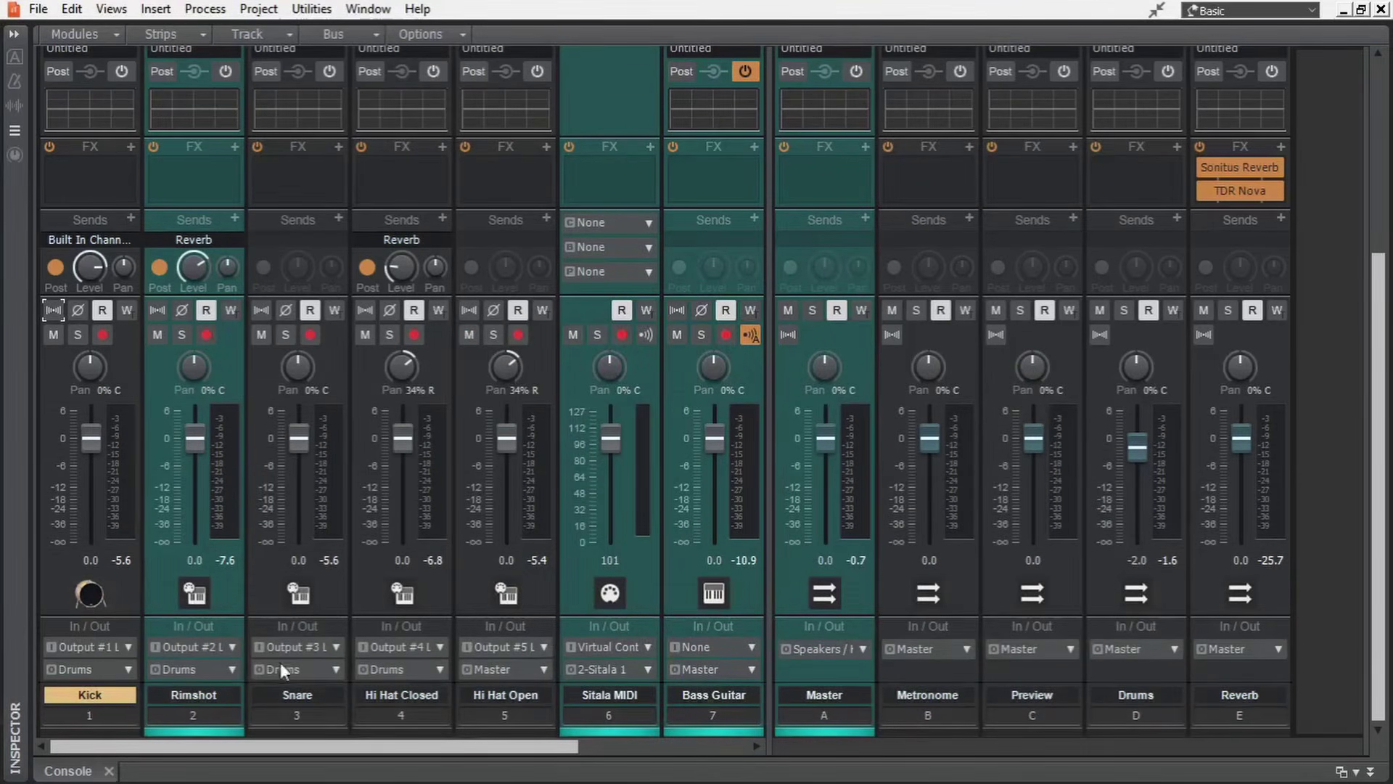
Review the input and output routing options of the Rimshot strip without changing them.
left_click(234, 647)
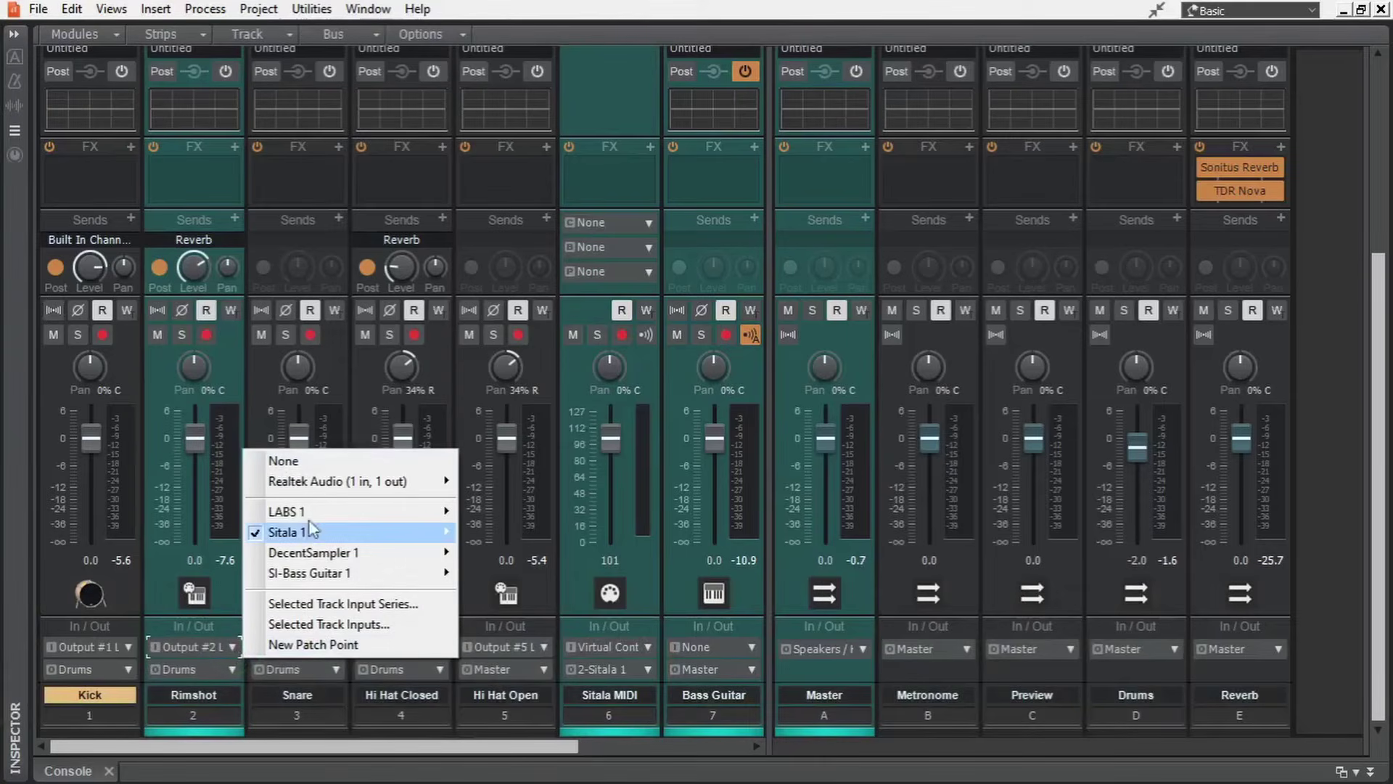
mouse_move(302, 538)
left_click(217, 670)
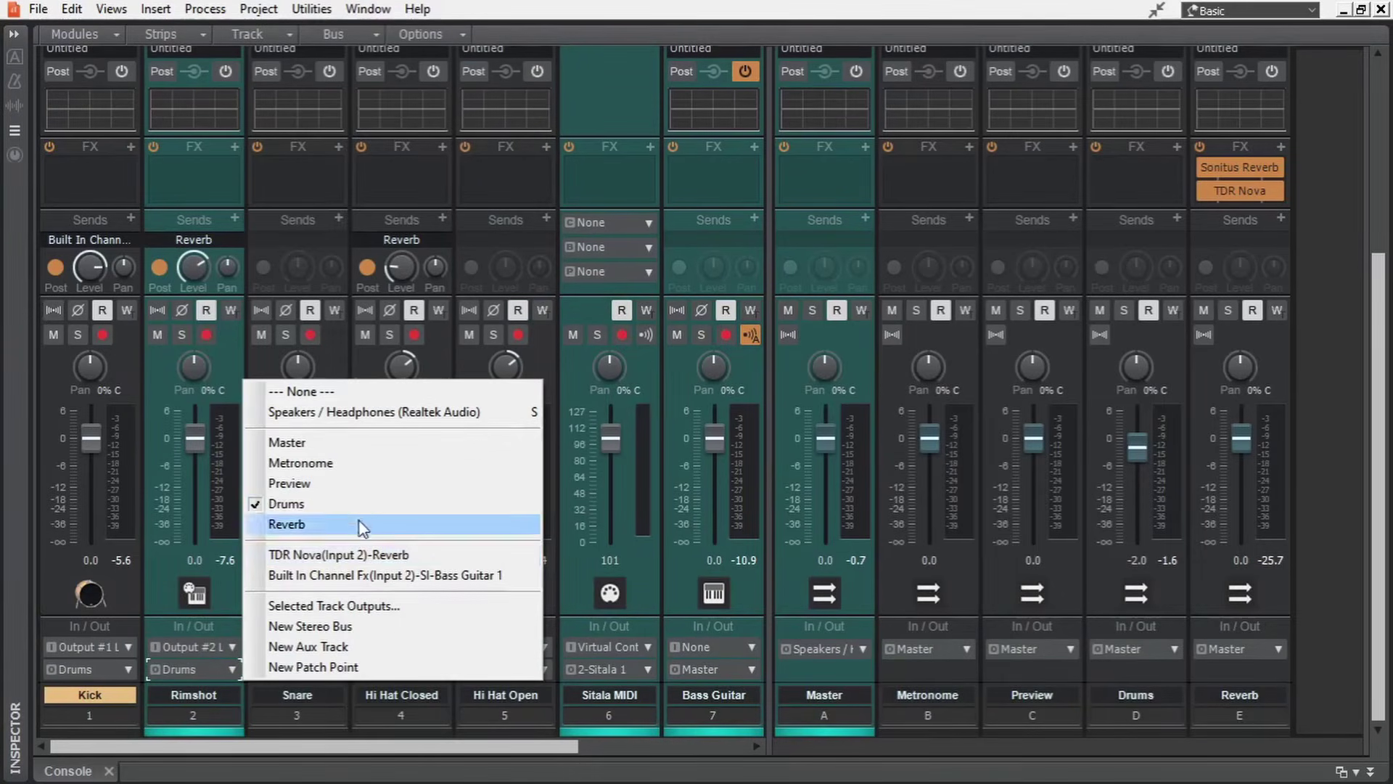
left_click(225, 605)
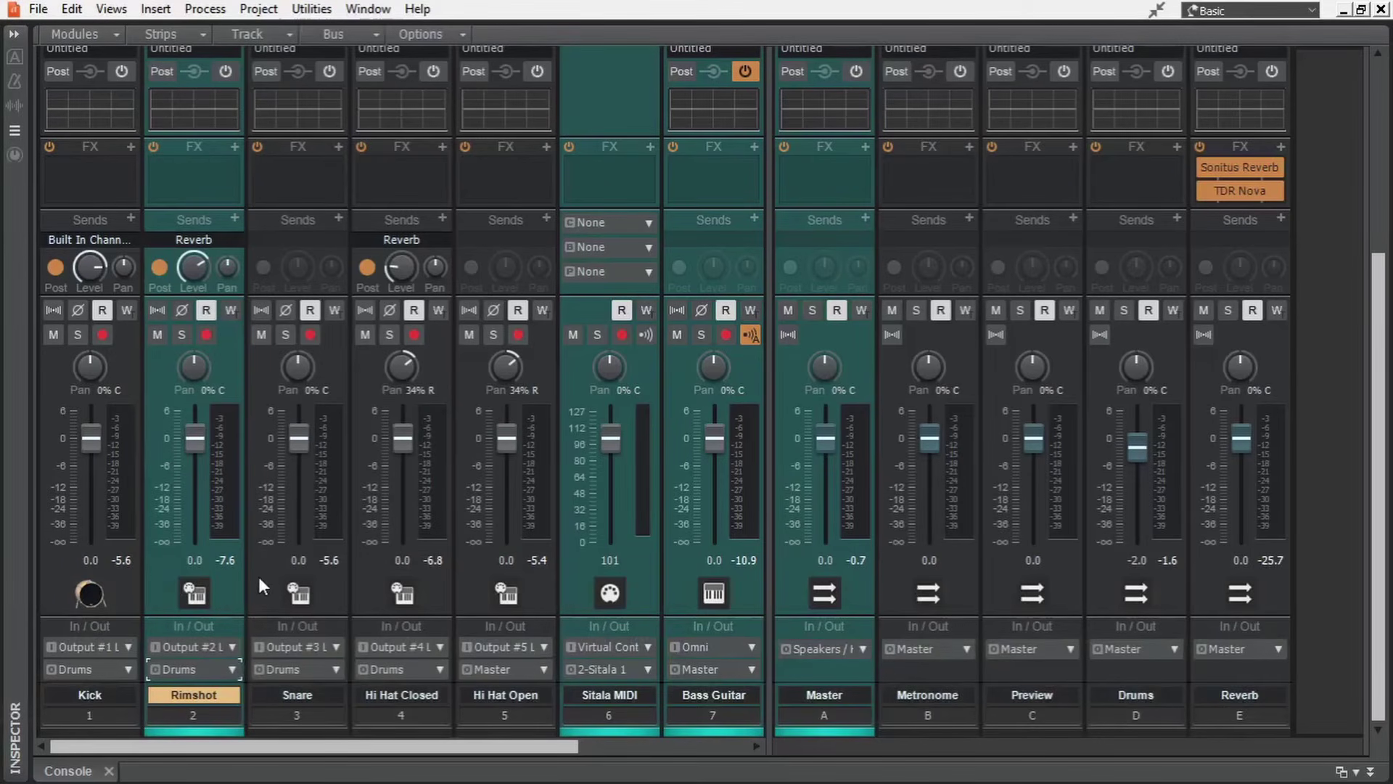
Hide the Volume module on all Console strips and show it again.
left_click(110, 33)
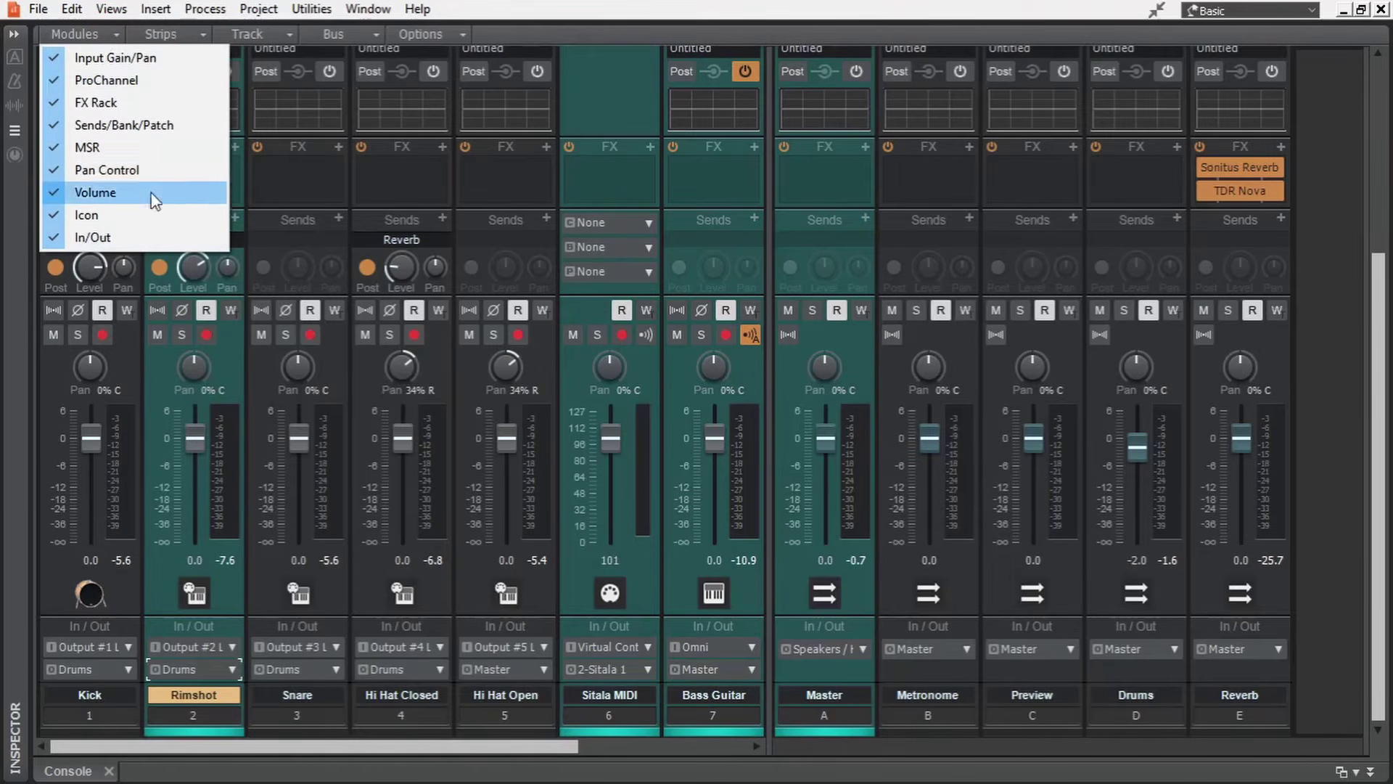
left_click(159, 201)
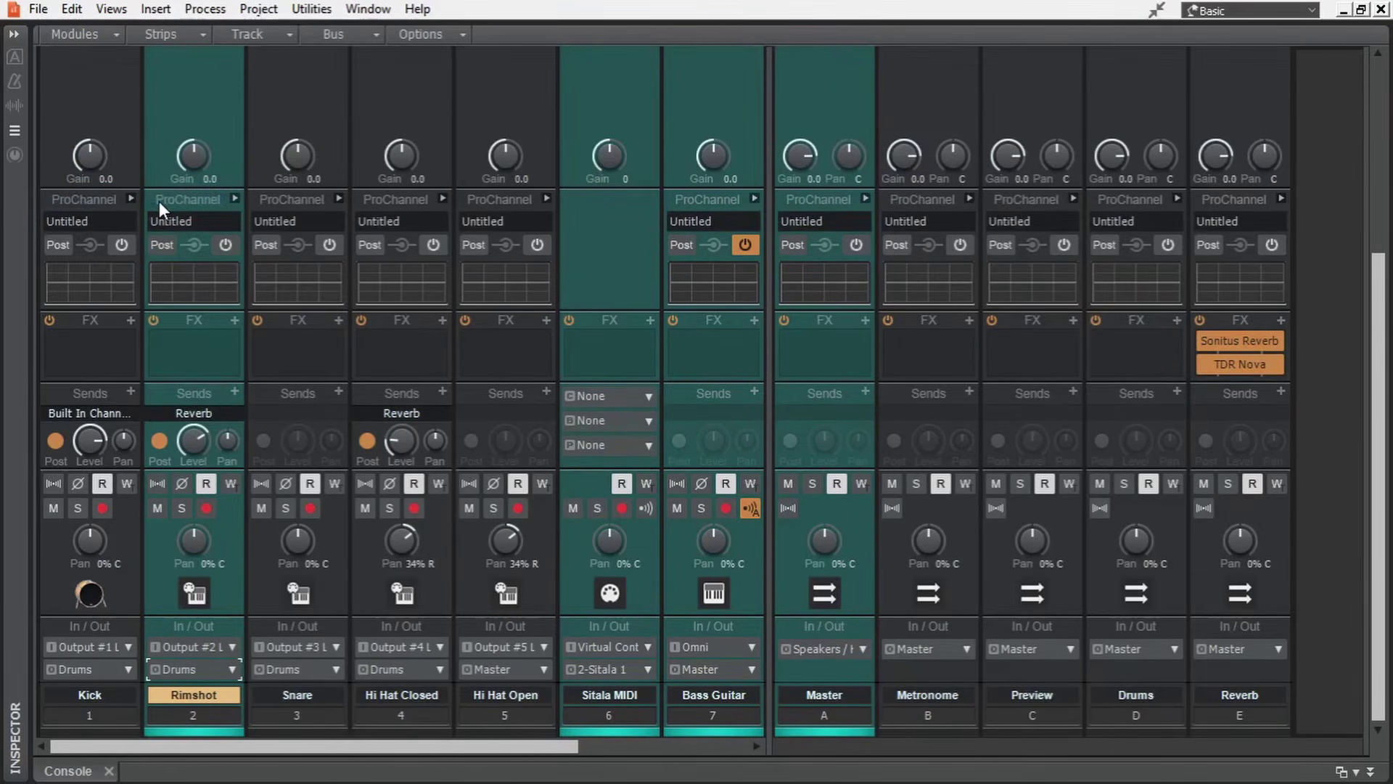
left_click(114, 42)
left_click(111, 200)
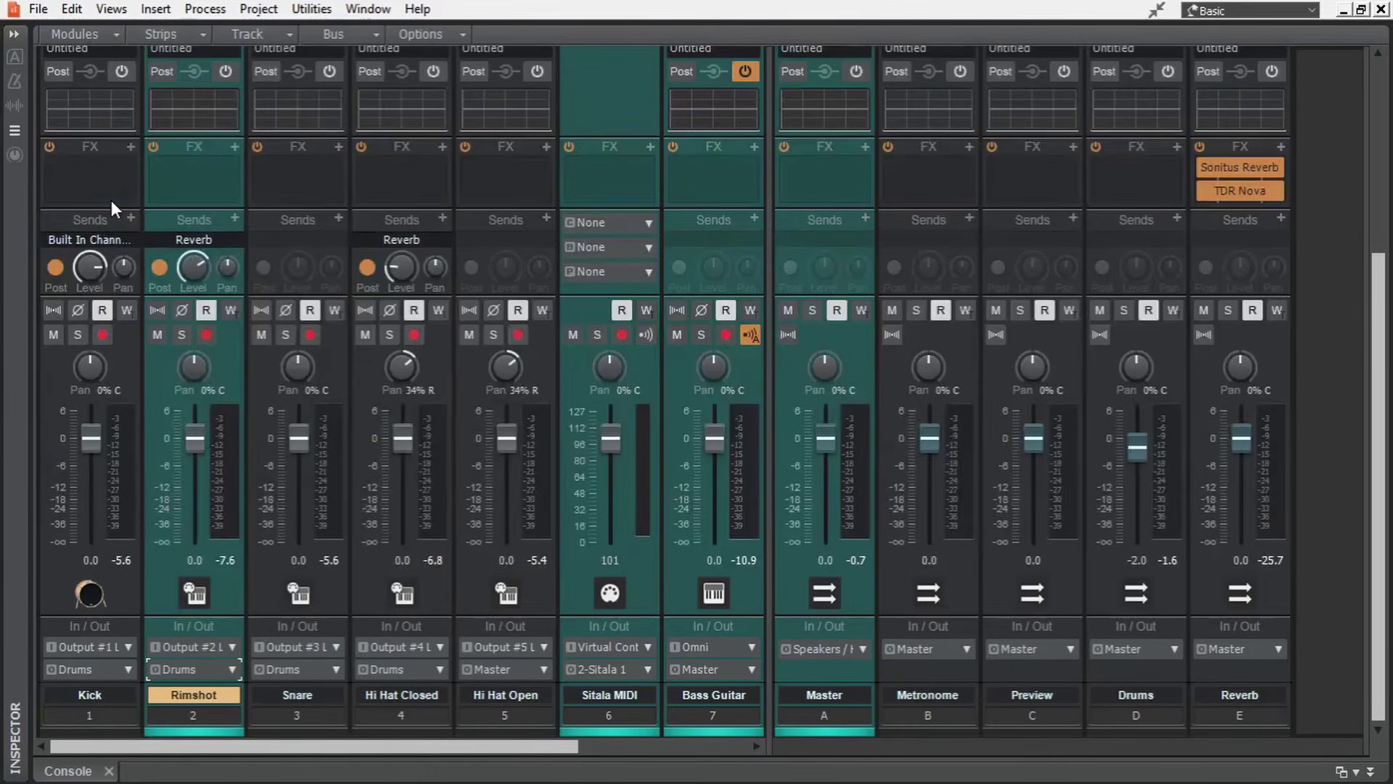
Hide the MIDI track strips in the Console.
left_click(187, 33)
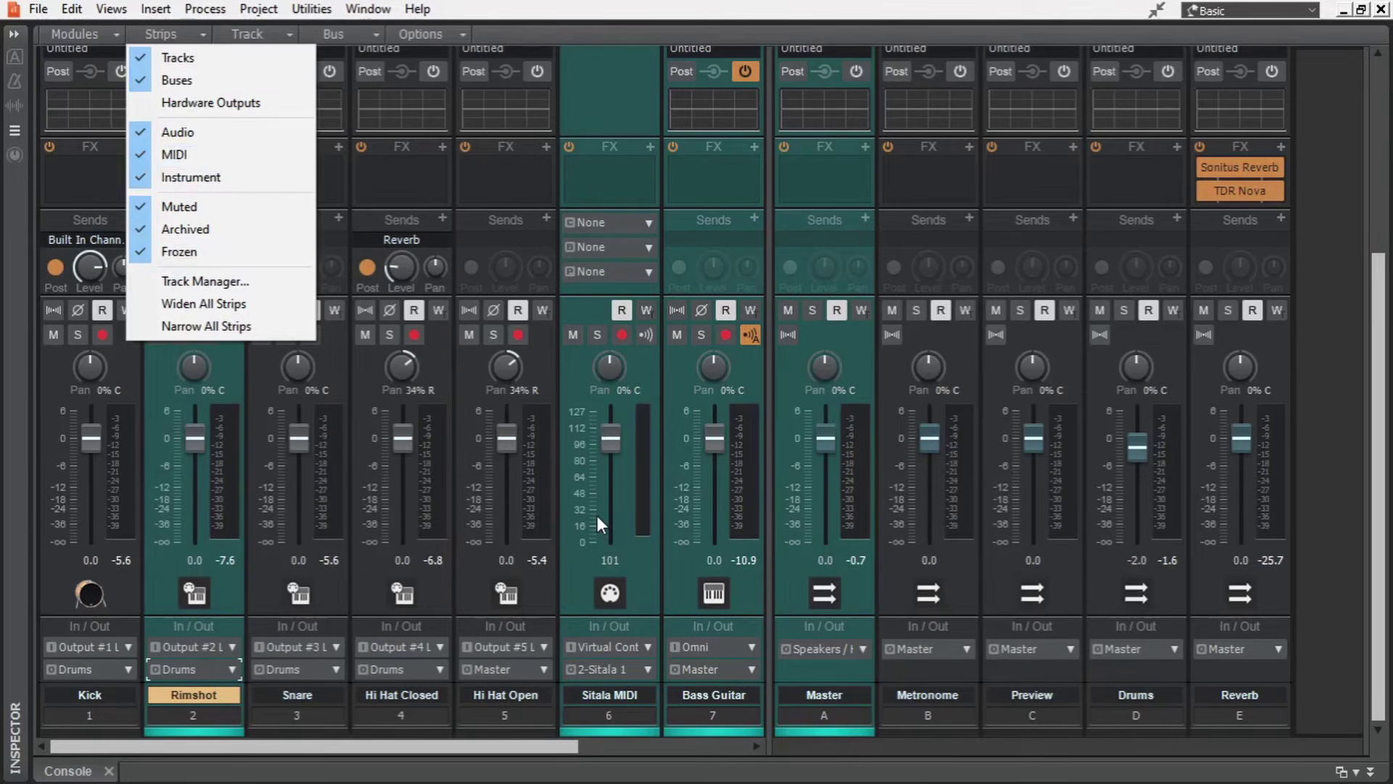
left_click(207, 153)
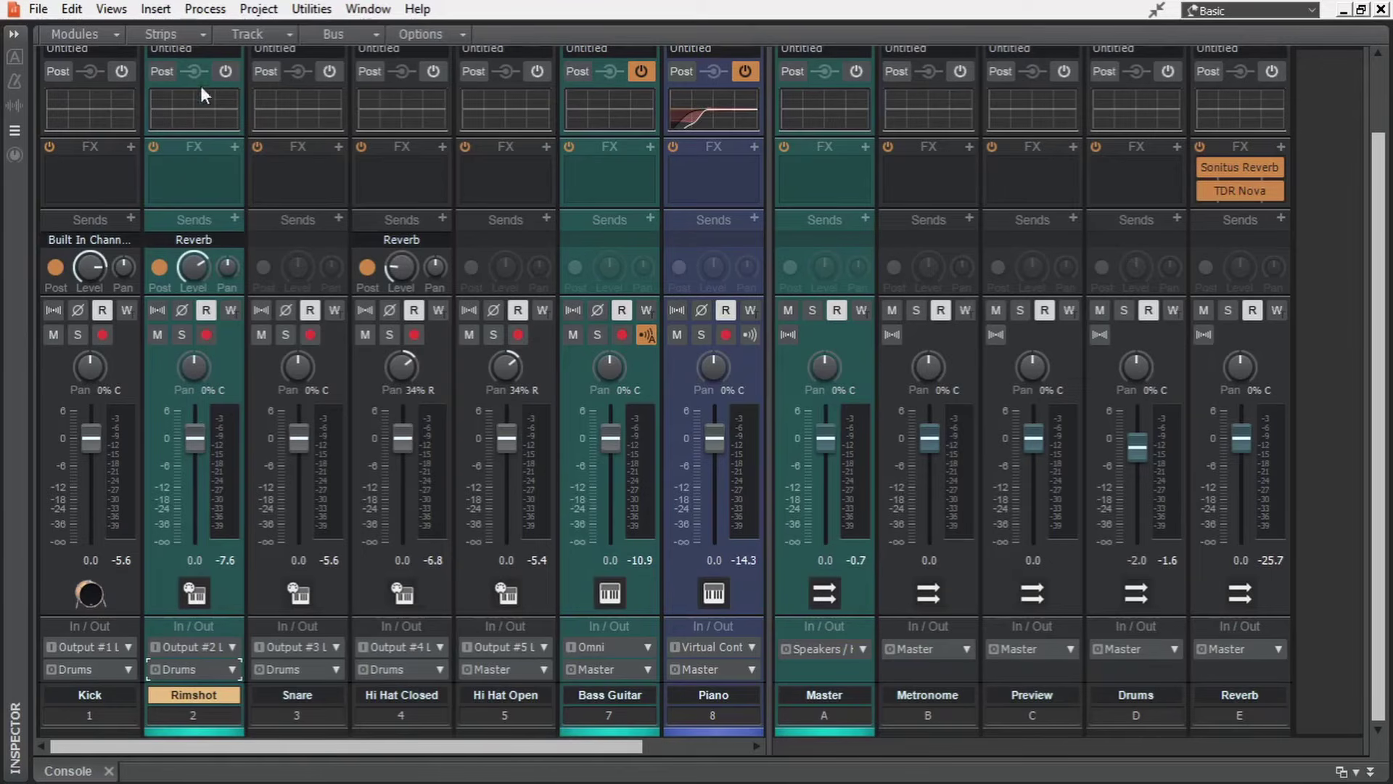
Narrow all Console strips and widen them again.
left_click(185, 32)
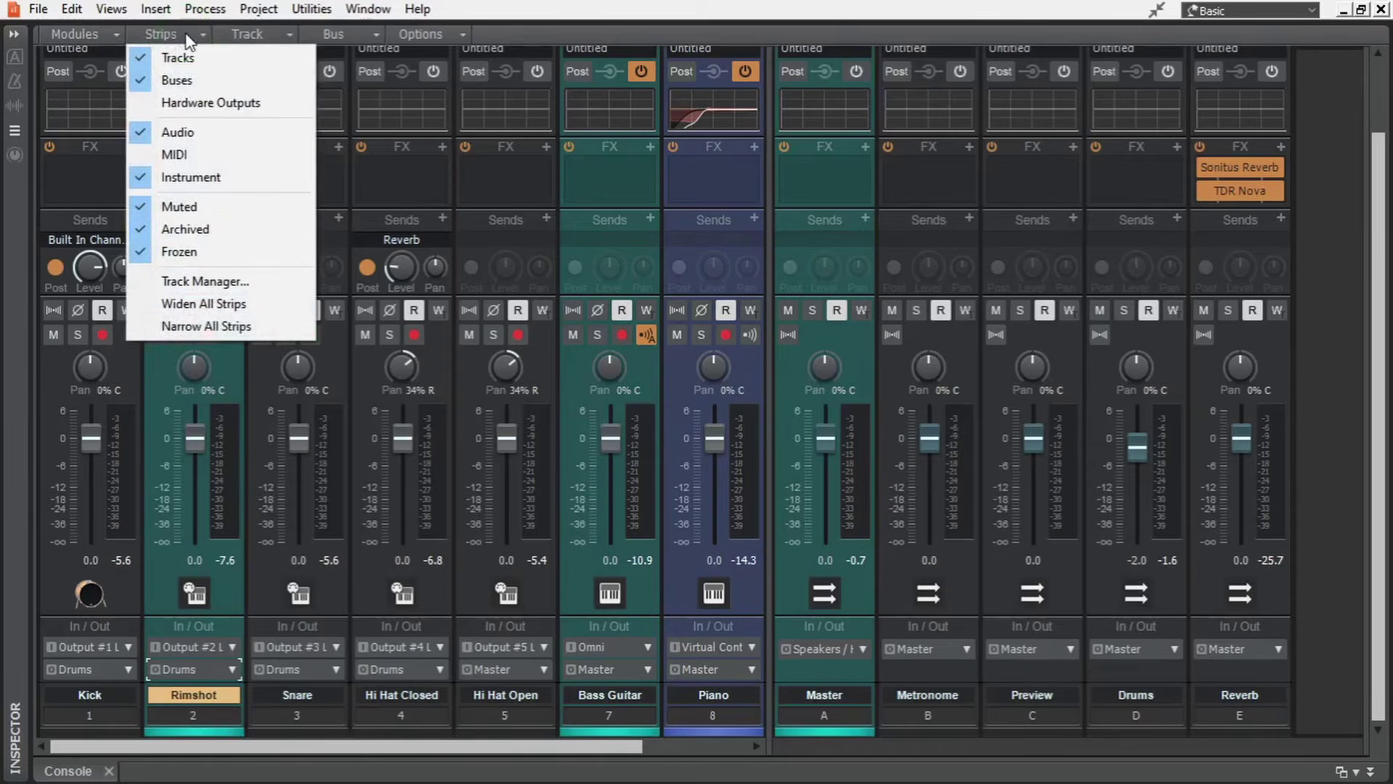
left_click(267, 325)
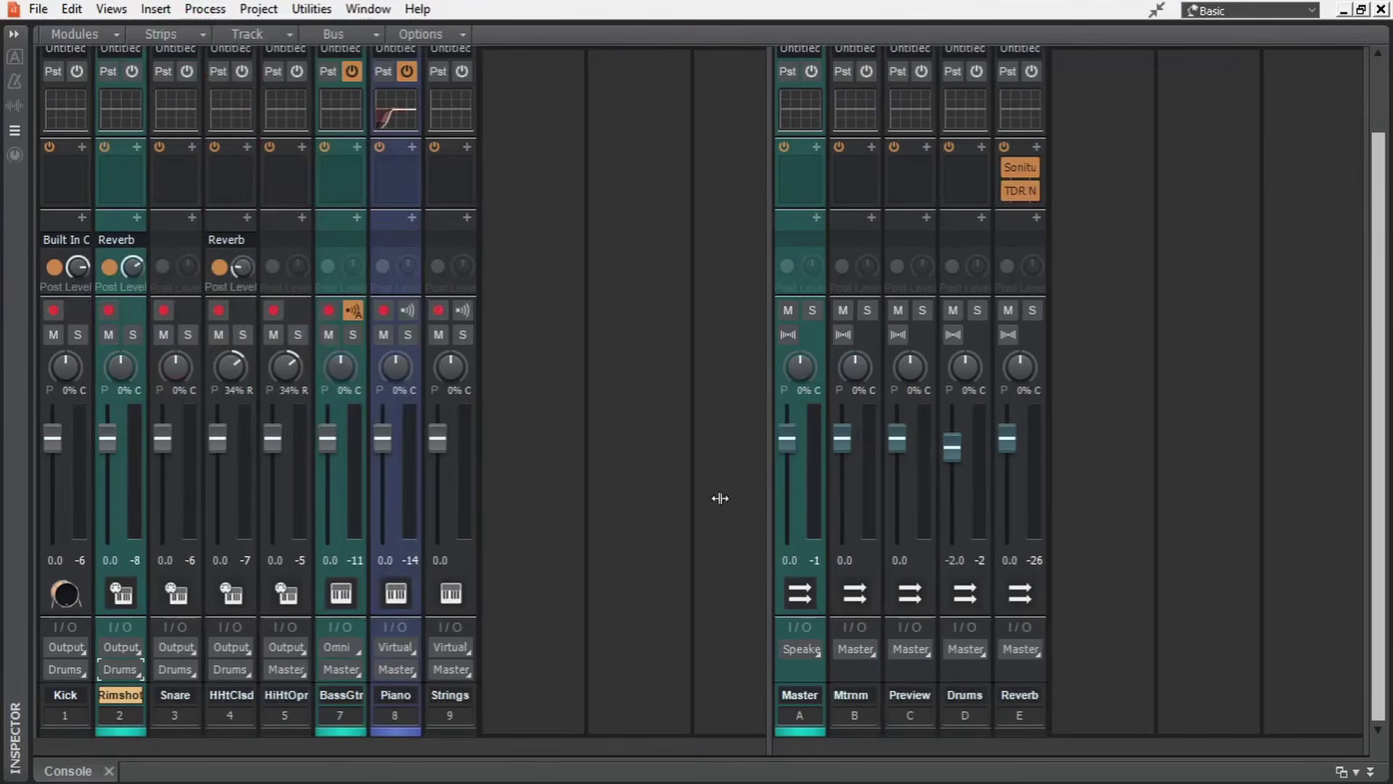
left_click(194, 32)
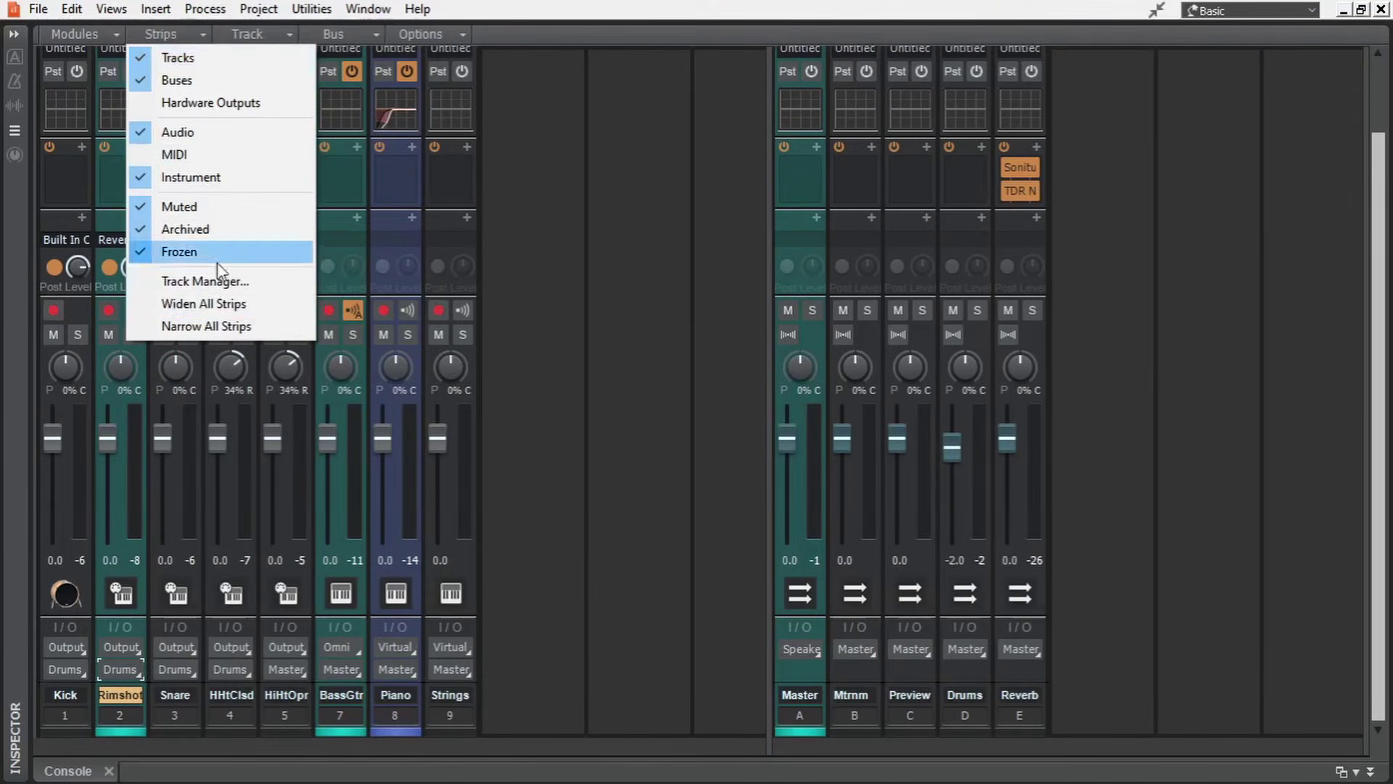
left_click(285, 304)
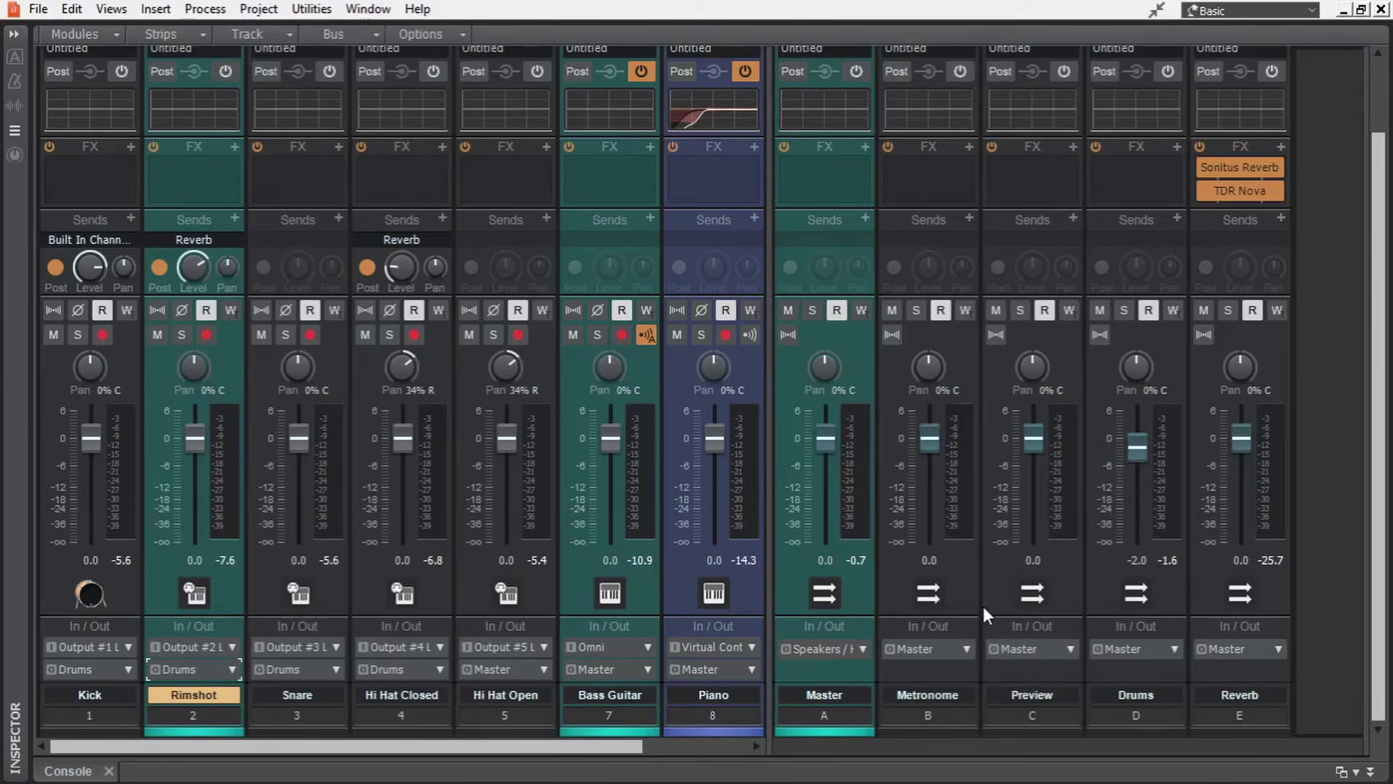
Narrow only the Metronome and Preview bus strips together.
left_click(915, 716)
left_click(1029, 714, "ctrl")
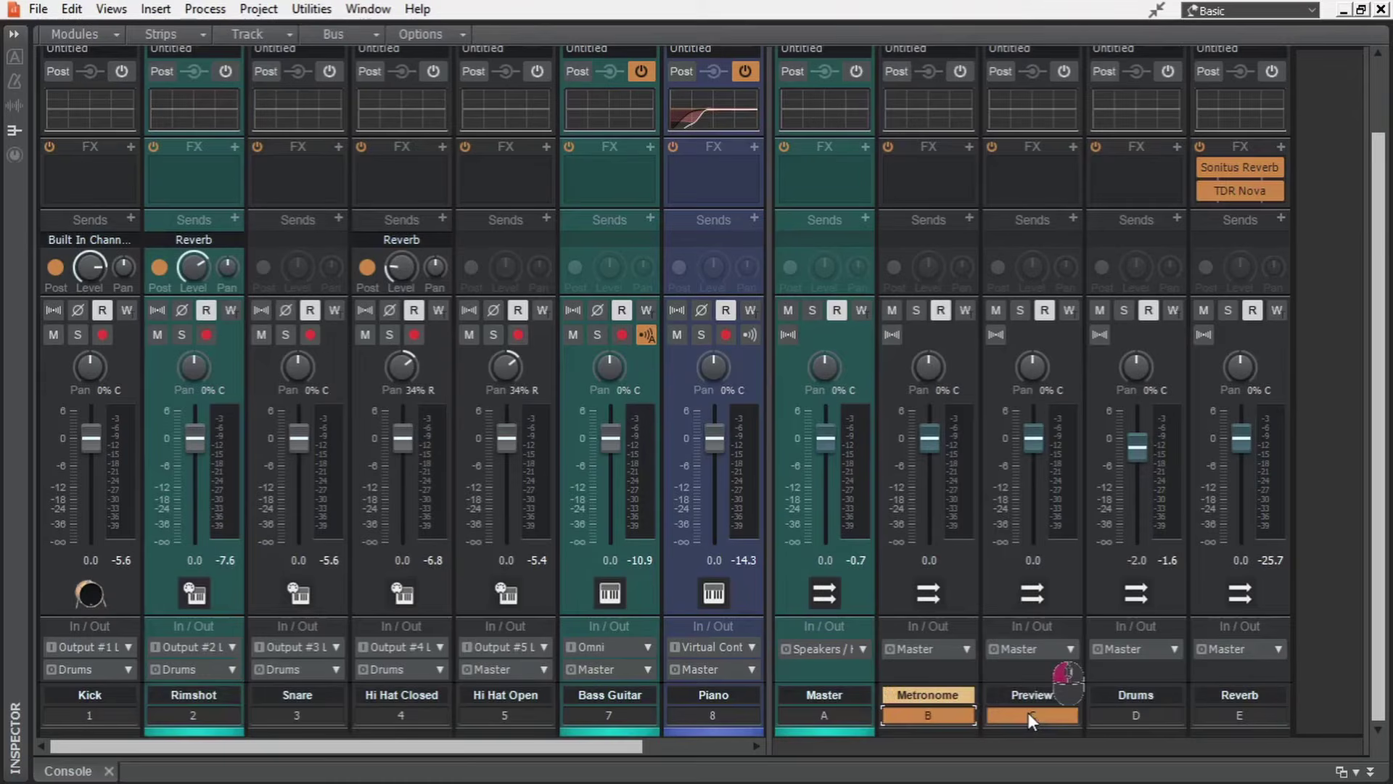
right_click(964, 342)
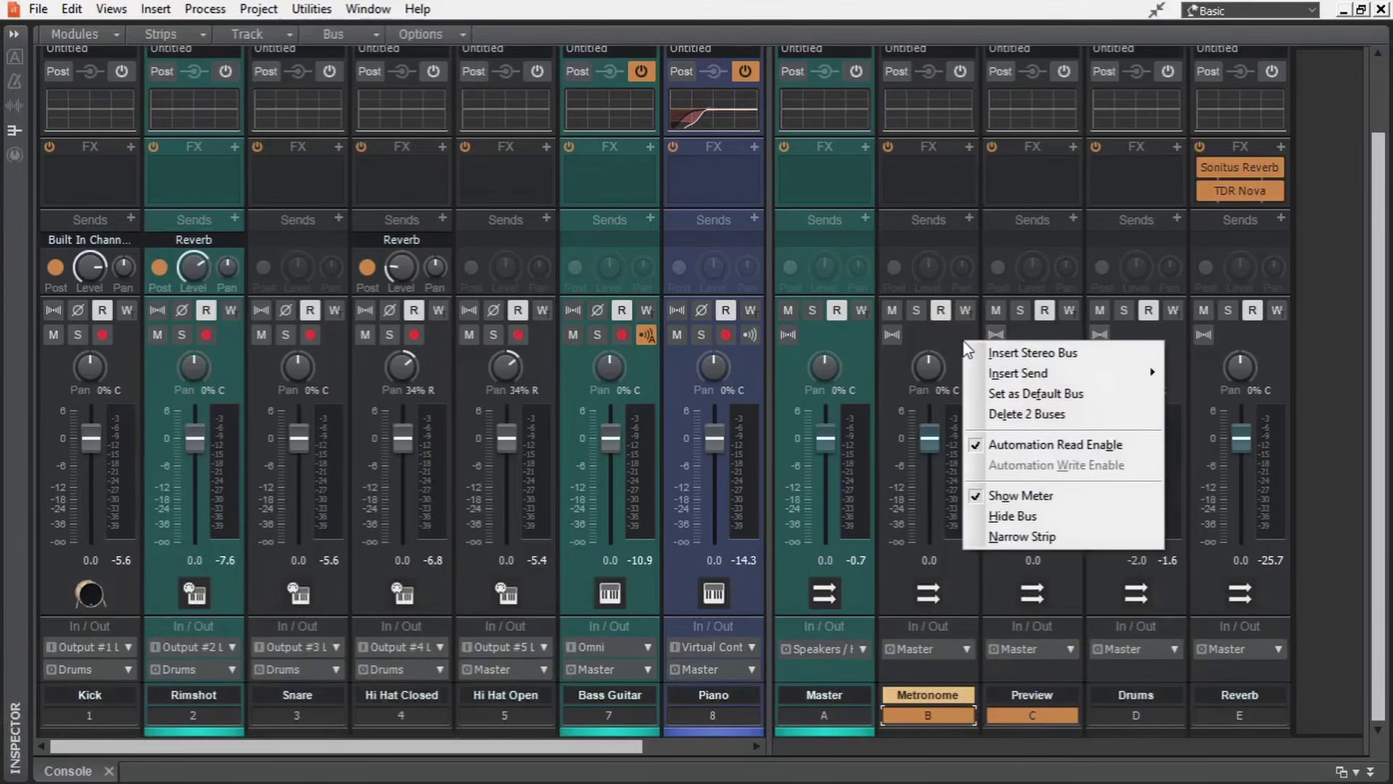
left_click(1057, 537, "ctrl")
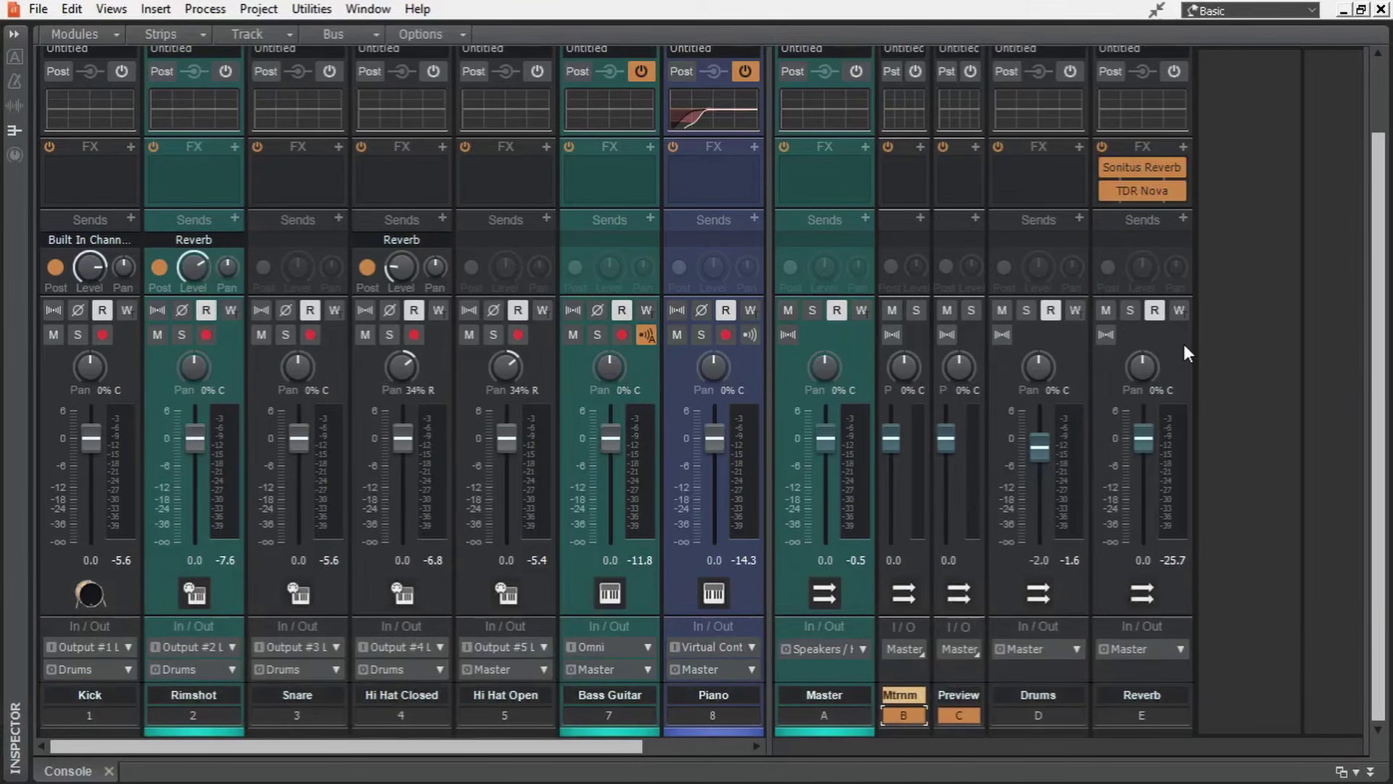
Select the Kick through Hi Hat Closed strips and route the Hi Hat Open output to the Drums bus.
left_click_drag(84, 711, 403, 714)
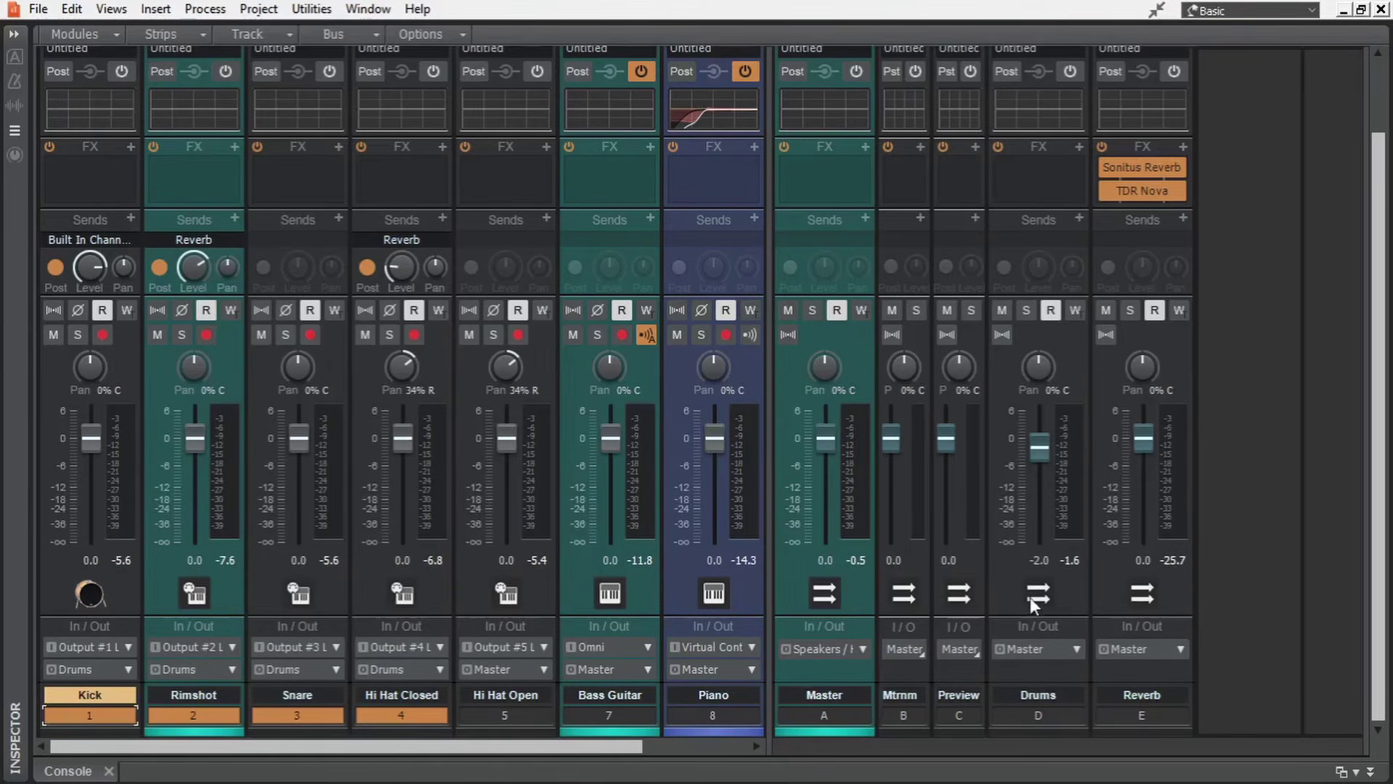
left_click(540, 670)
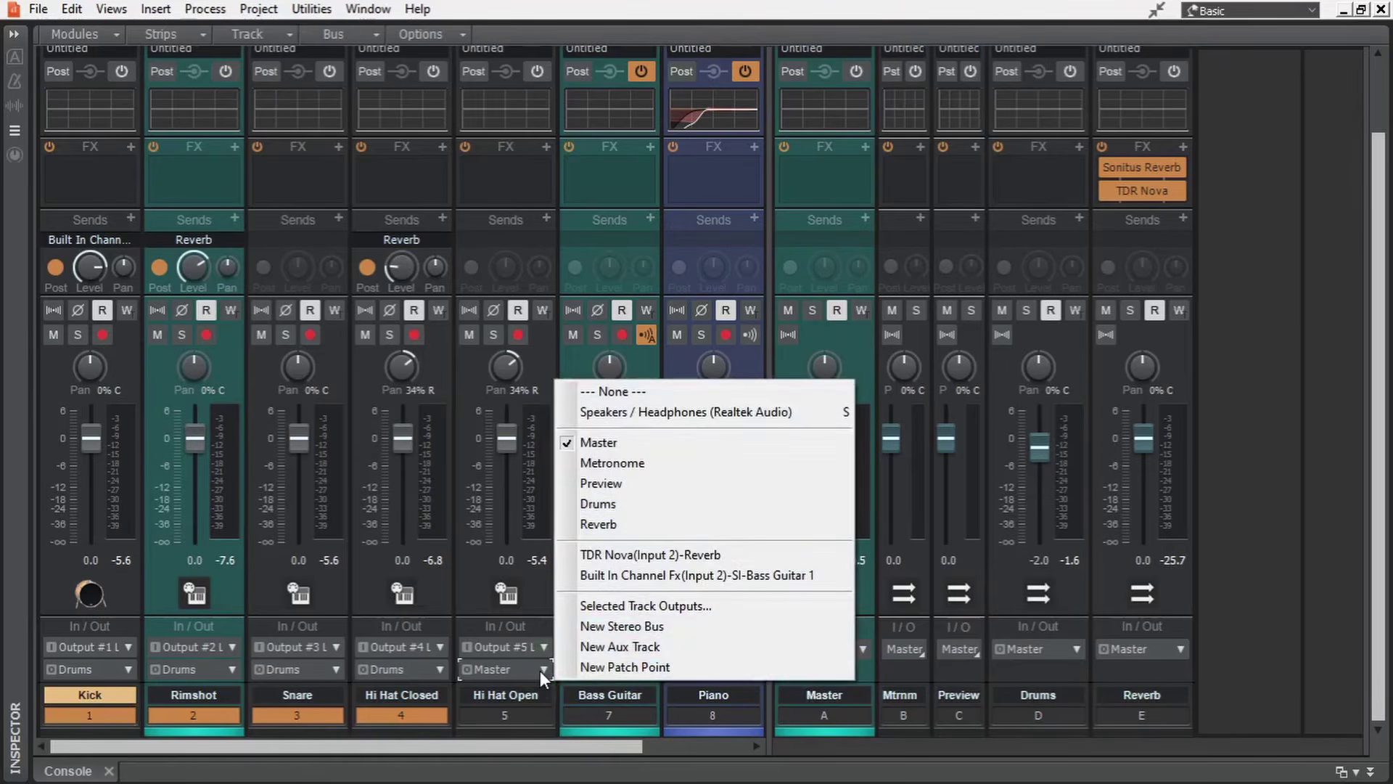
left_click(628, 506)
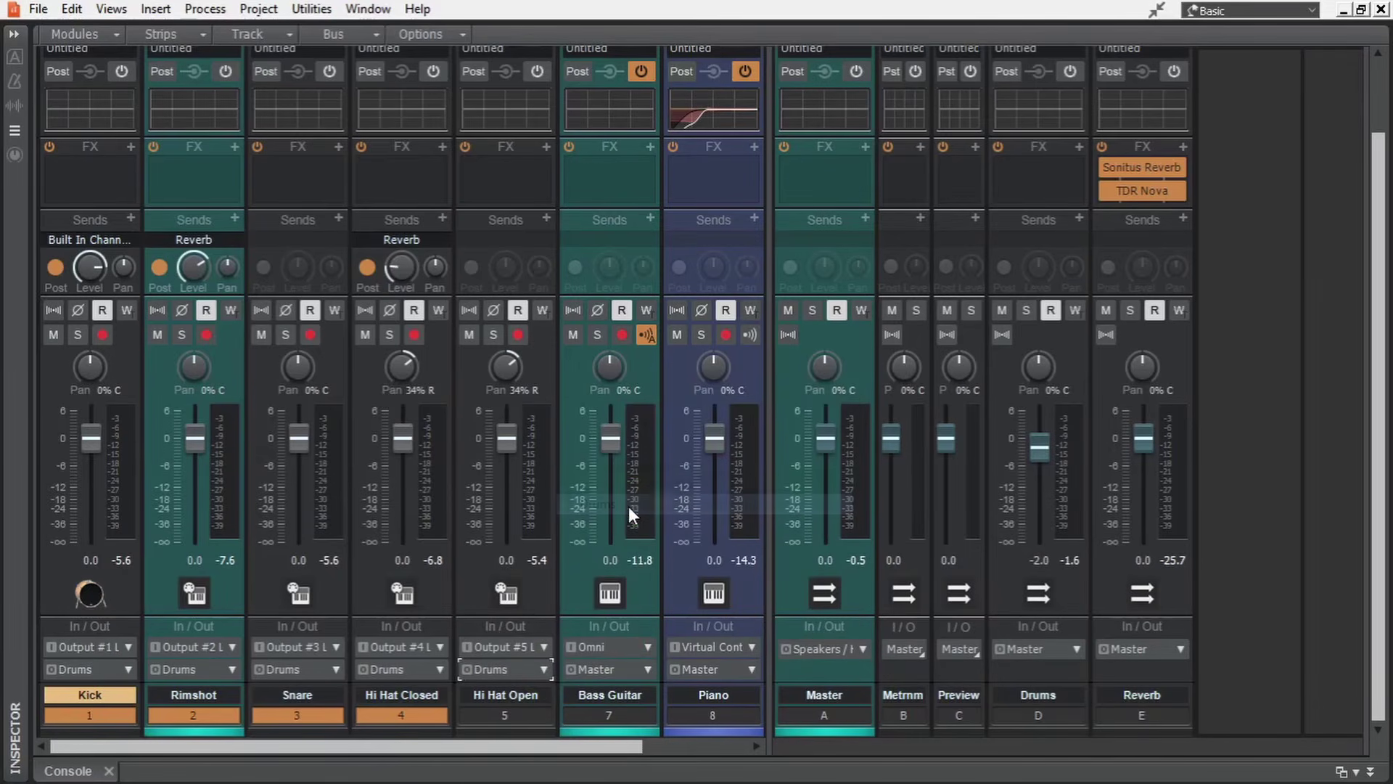
Solo the Drums bus and, during playback, lower its volume fader and reset it to 0.0 dB.
left_click(1026, 309)
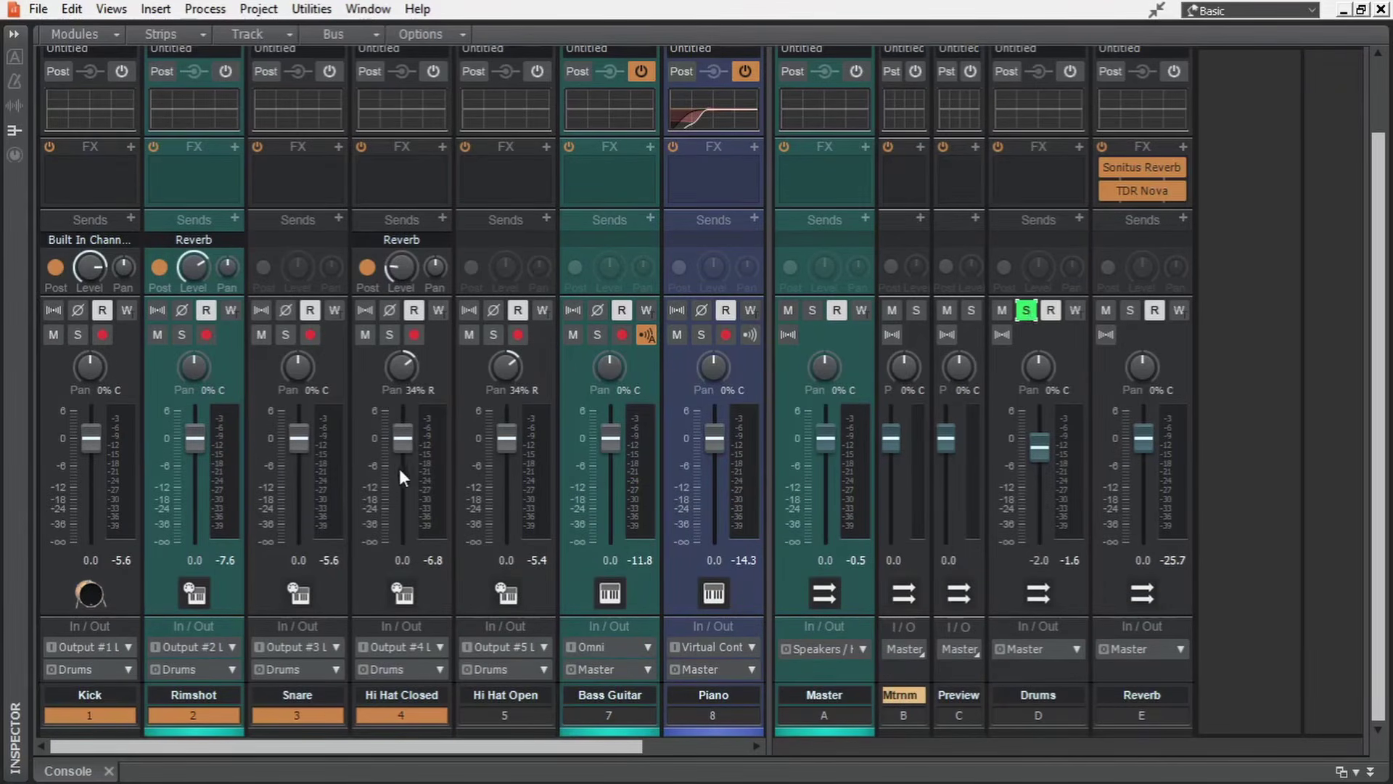
key("space")
left_click_drag(1039, 455, 1038, 491)
double_click(1039, 492)
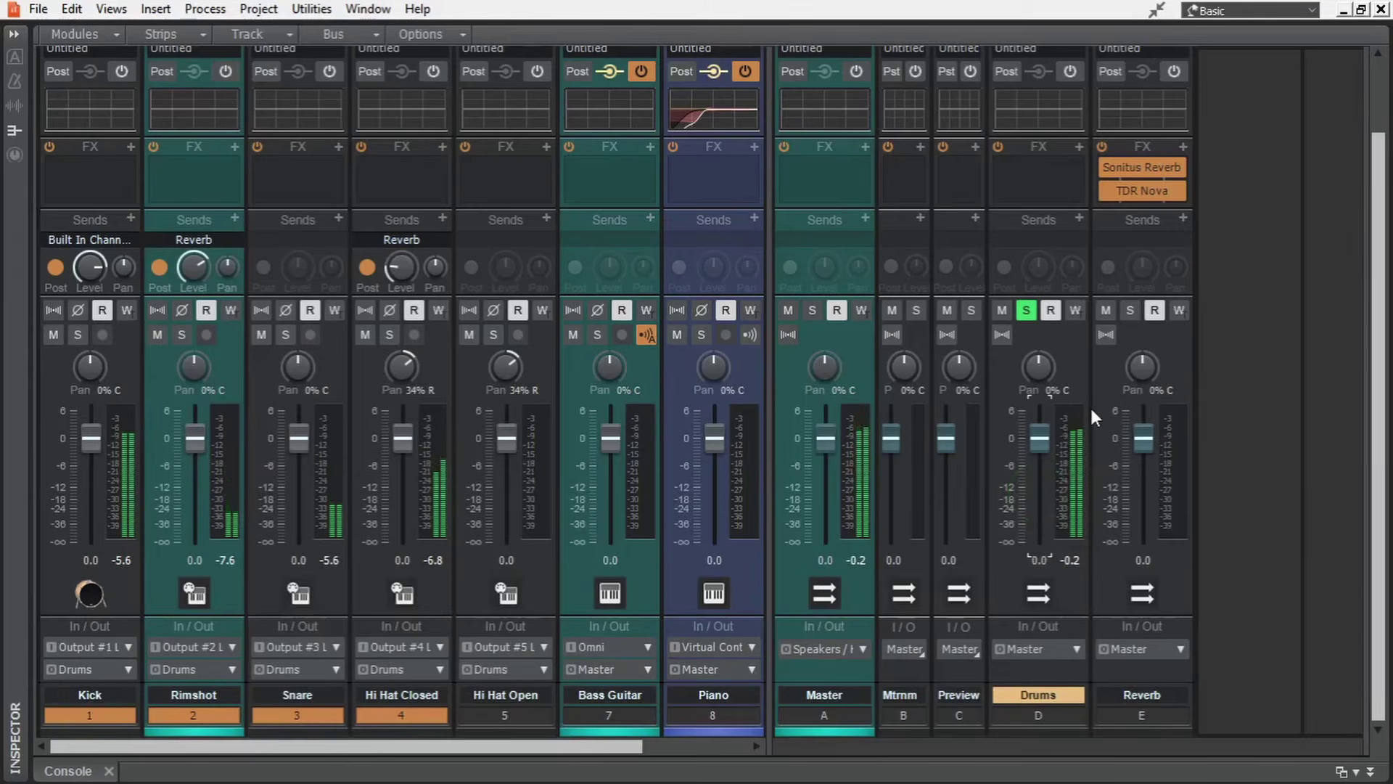
key("space")
Expand the Drums bus ProChannel and collapse its EQ, Tube and Console-B modules, leaving the compressor open.
scroll(1087, 107, "up", 1)
left_click(1080, 107)
left_click_drag(1164, 747, 1234, 749)
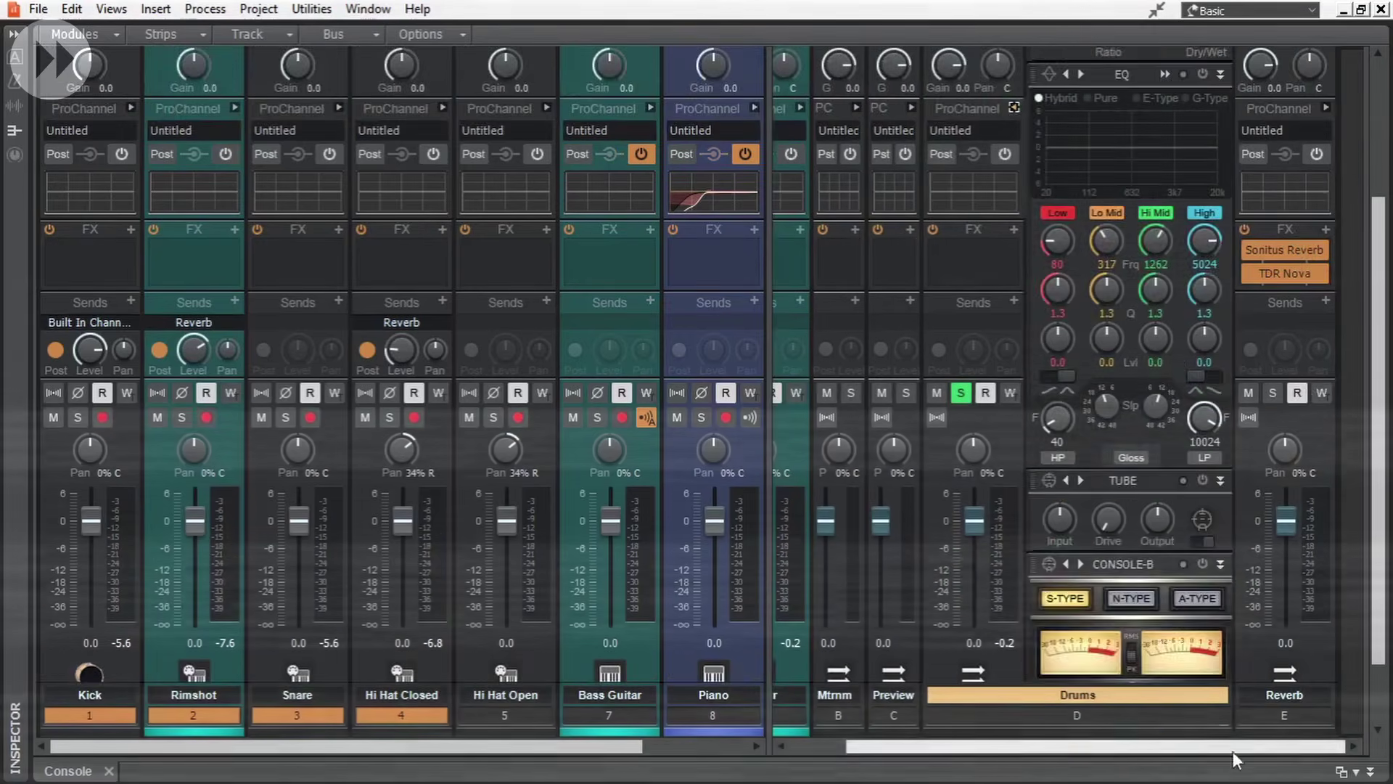
left_click(1221, 564)
left_click(1220, 671)
left_click(1221, 320)
scroll(1212, 413, "down", 1)
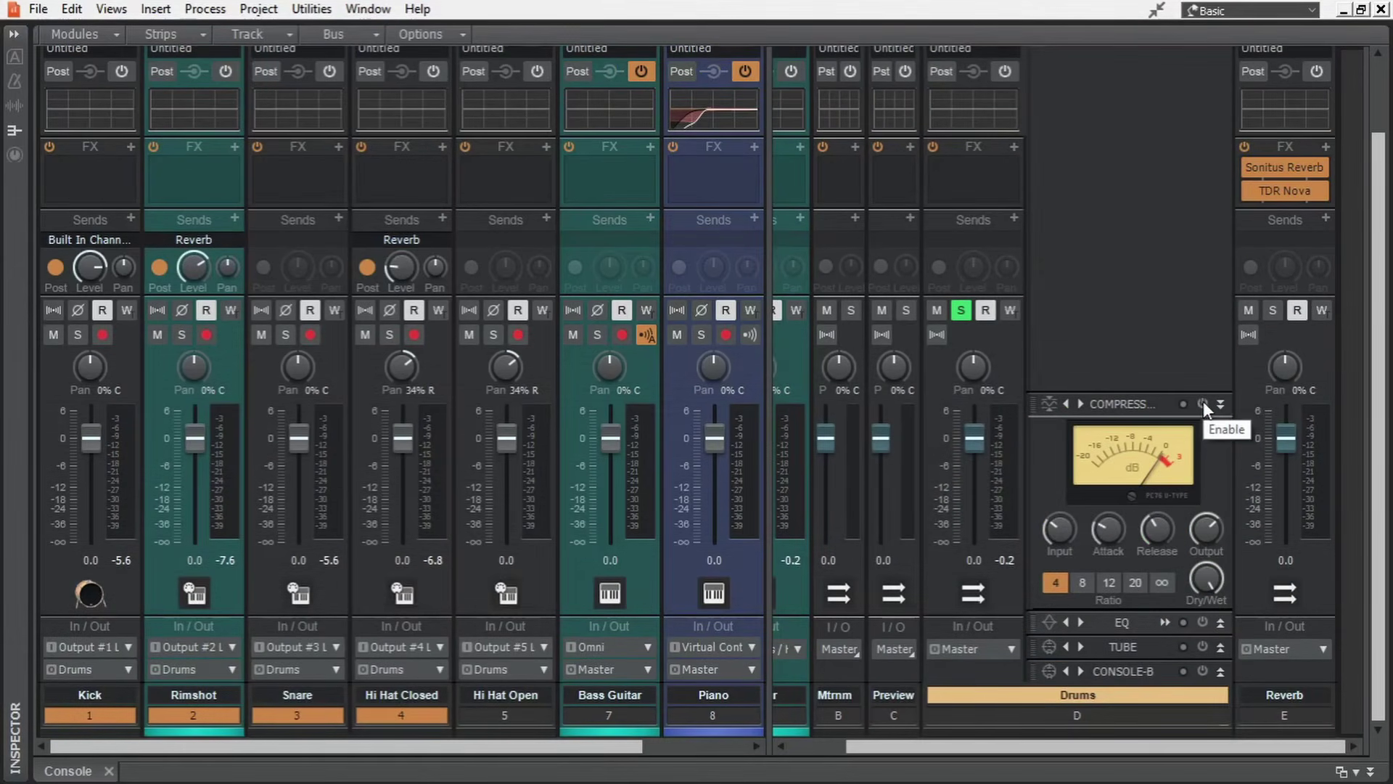
Enable the compressor on the Drums bus and play the project briefly to hear it.
left_click(1203, 403)
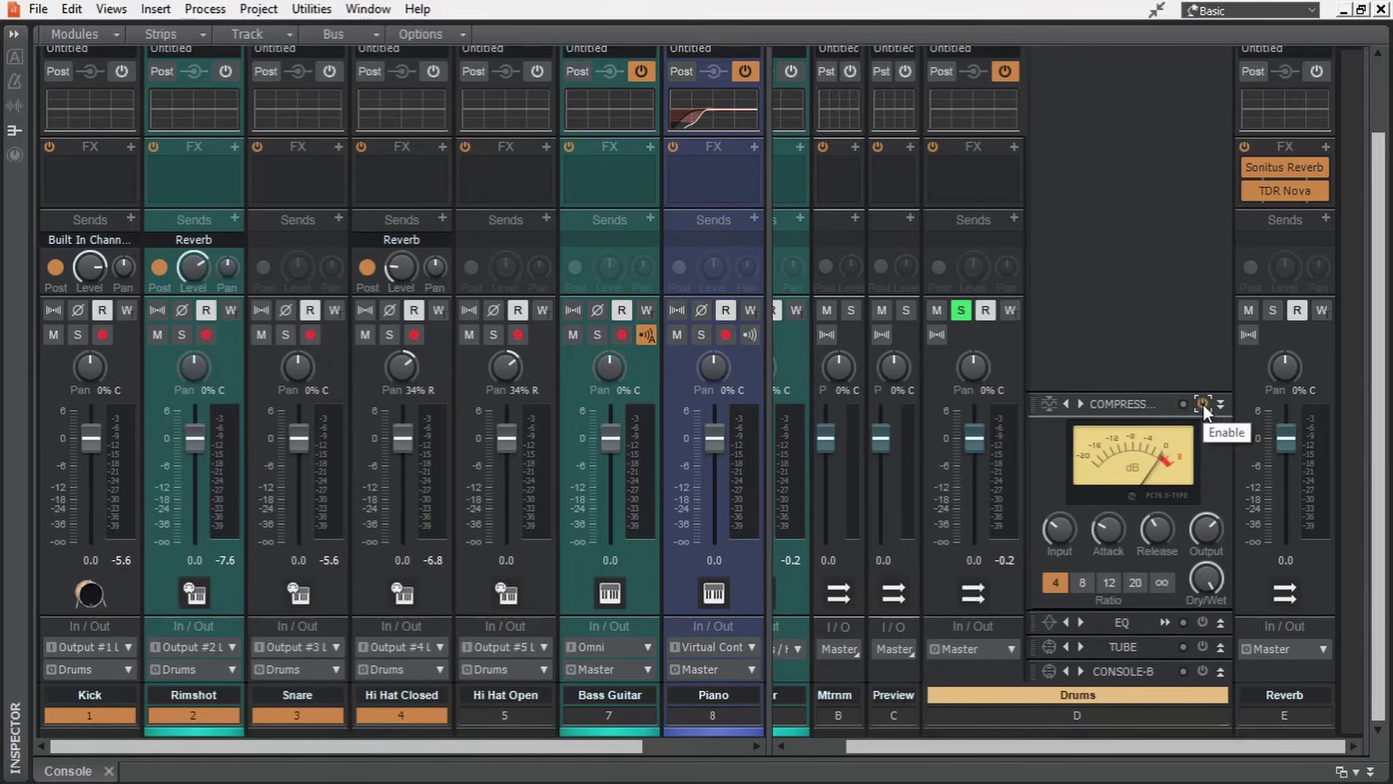
key("space")
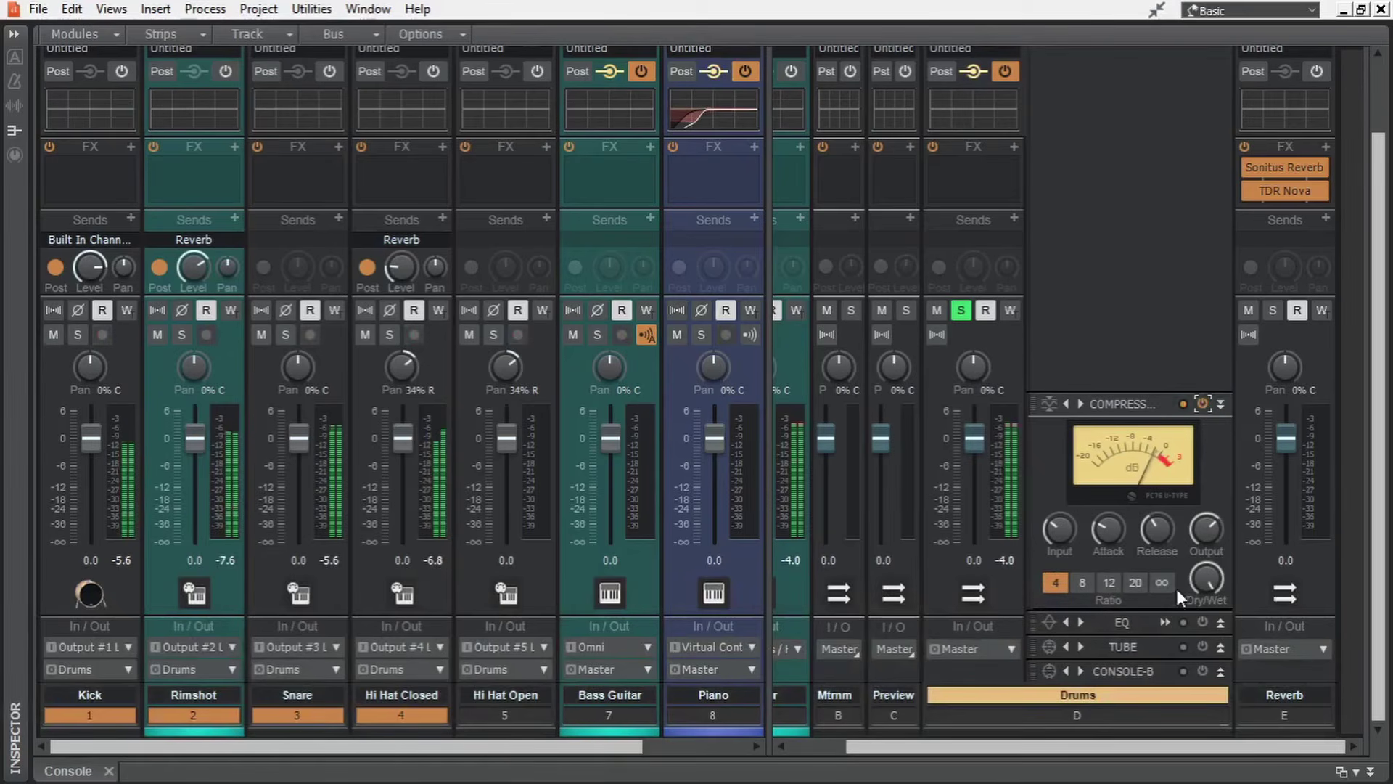
key("space")
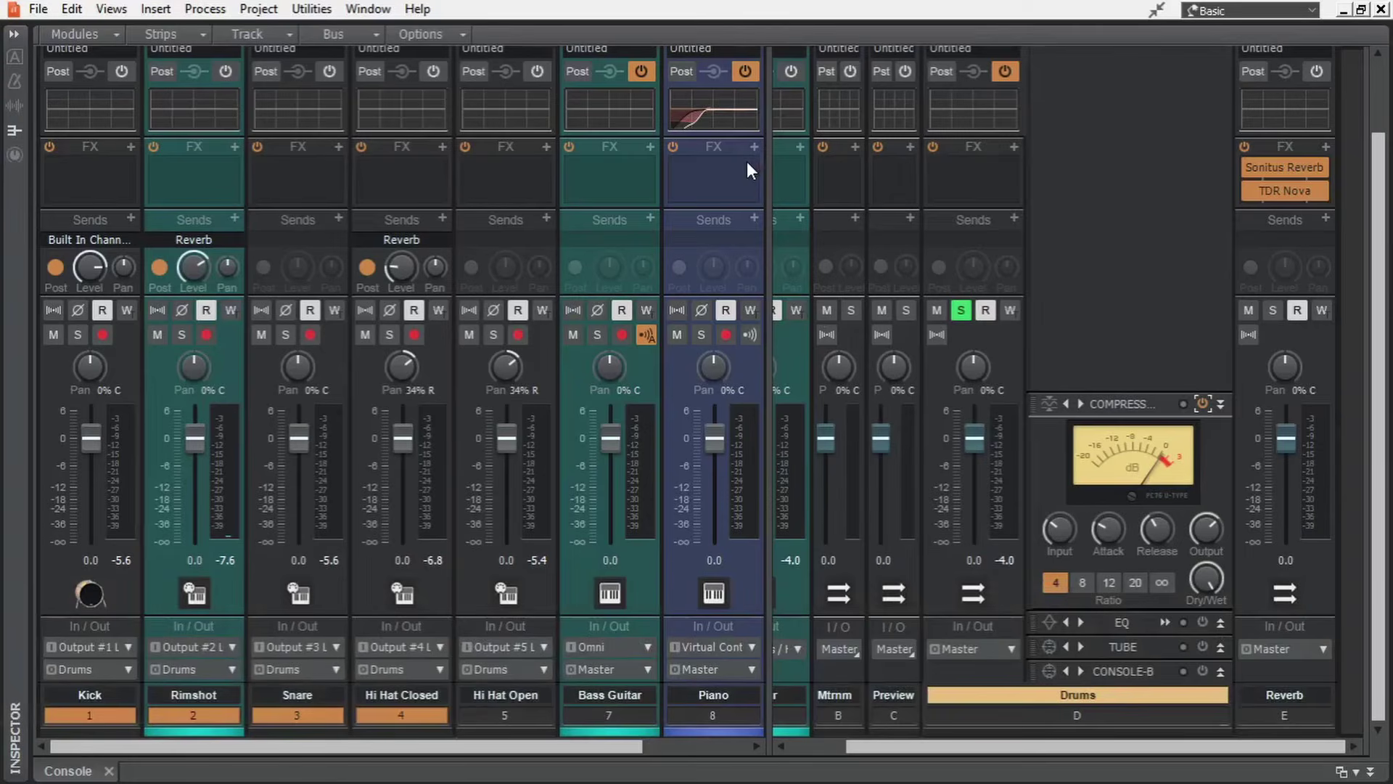
Close the Drums bus ProChannel and widen the Console's track strip area until the Strings strip fits.
scroll(1109, 251, "up", 2)
left_click(1015, 108)
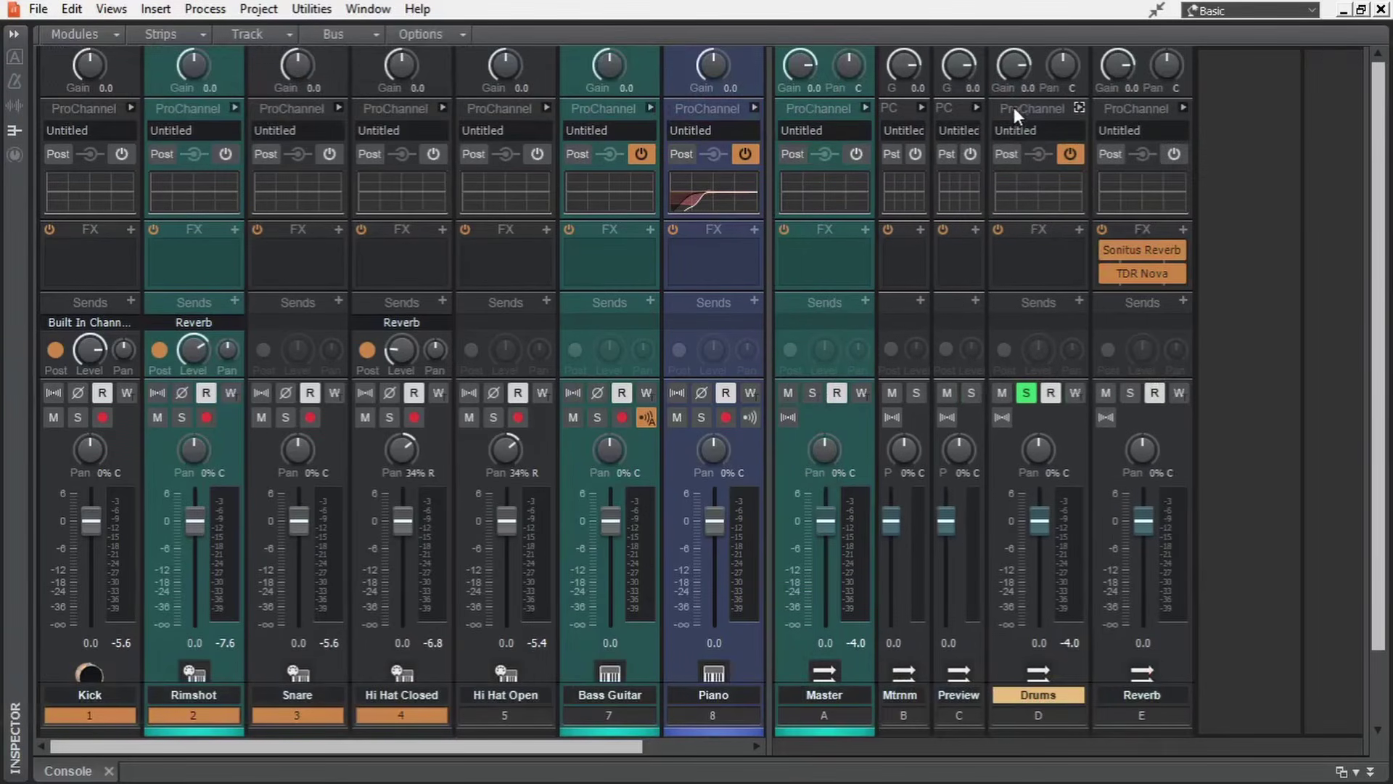
scroll(1132, 312, "down", 2)
left_click_drag(770, 280, 924, 270)
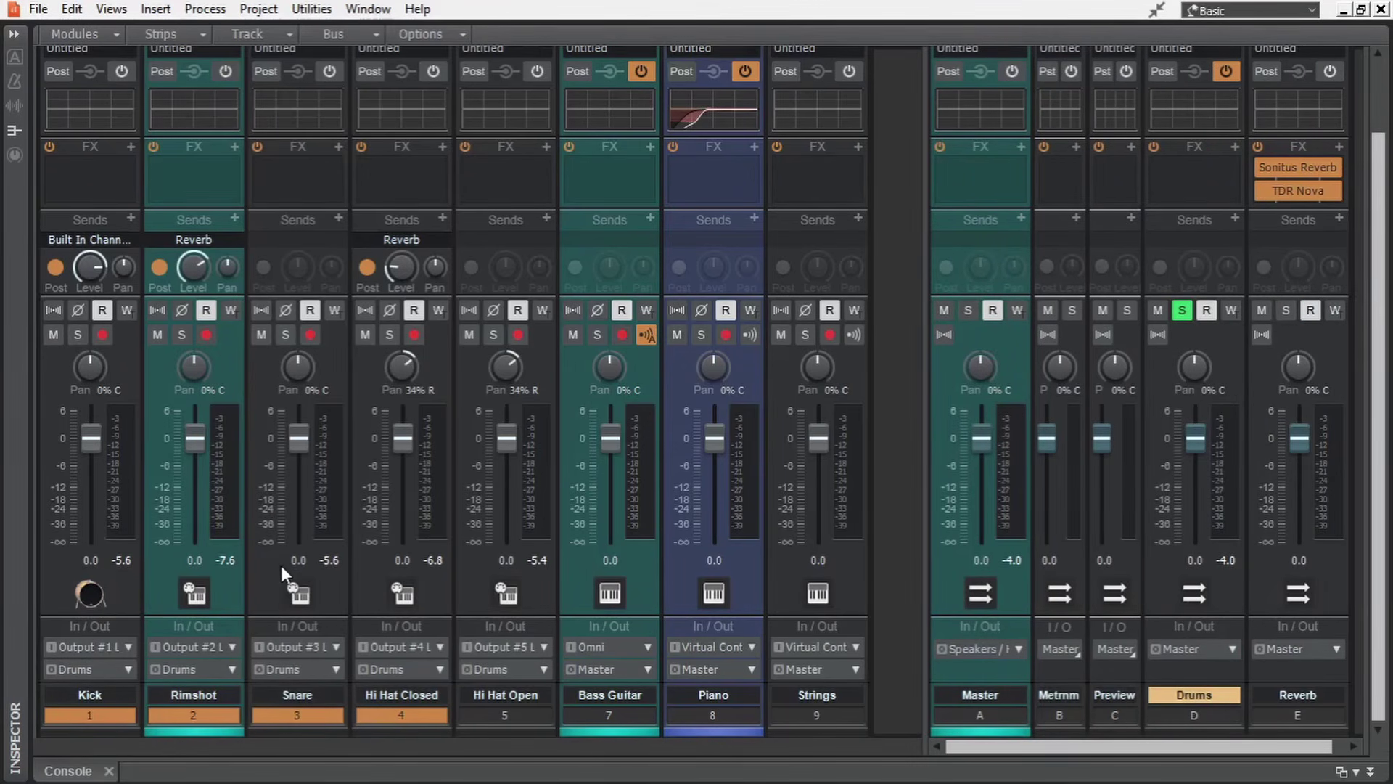
Set the Rimshot strip's color to Follow Bus and color the Drums bus red.
left_click(212, 732)
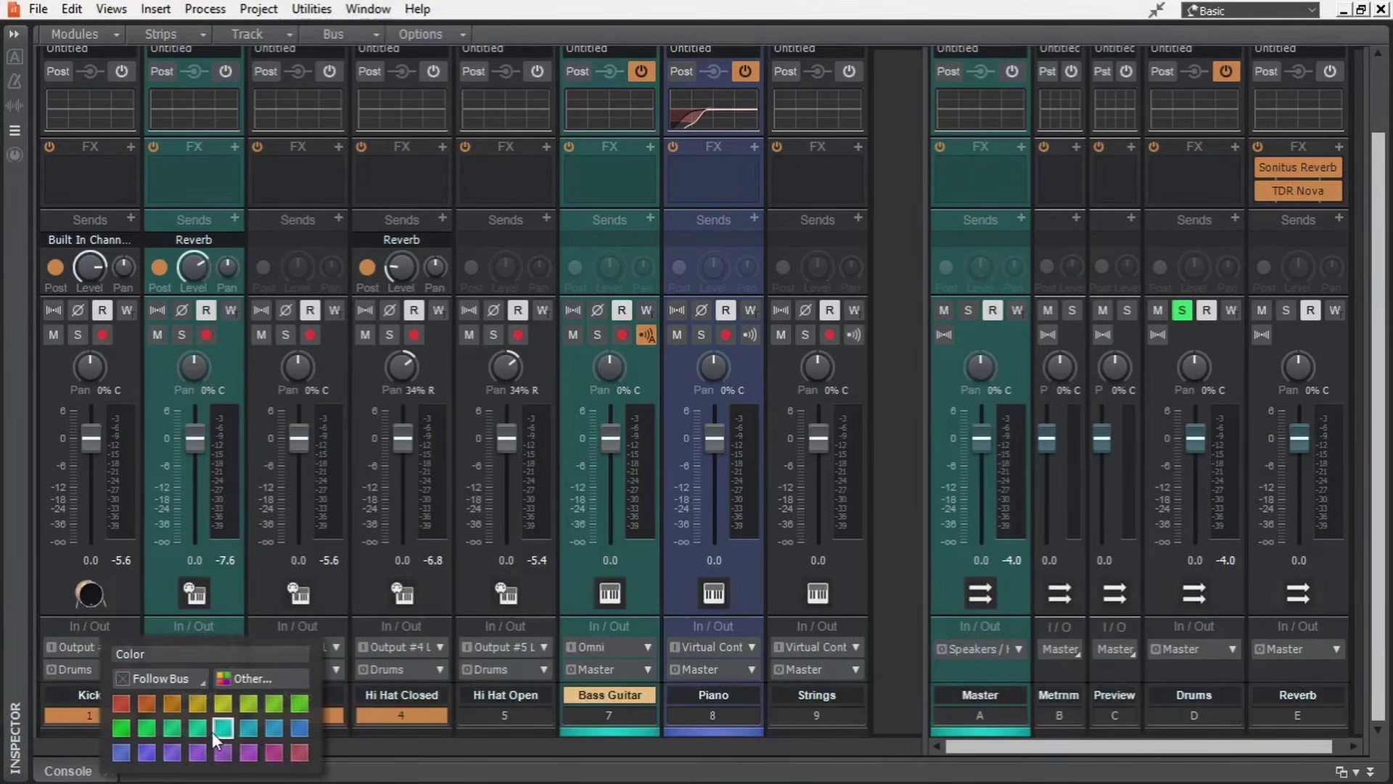
left_click(176, 682)
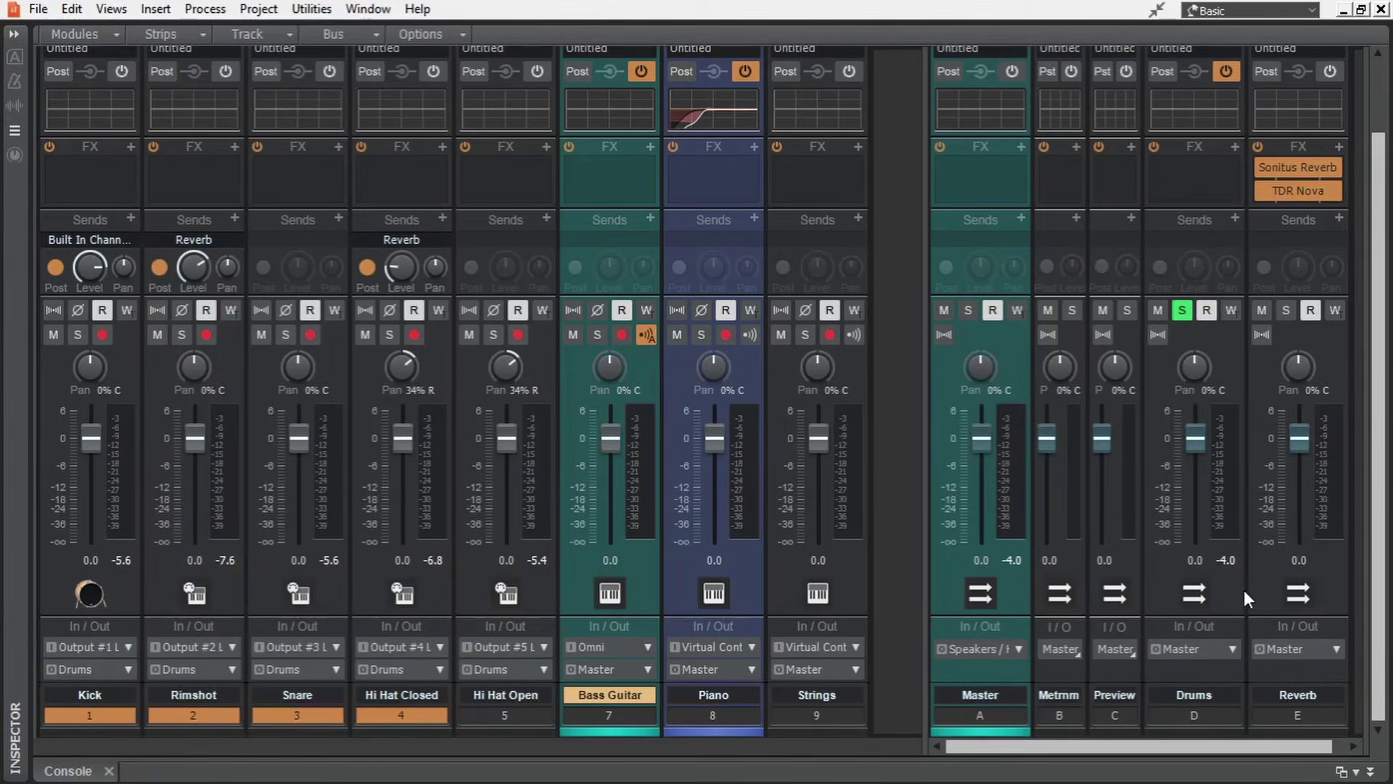
left_click(1195, 732)
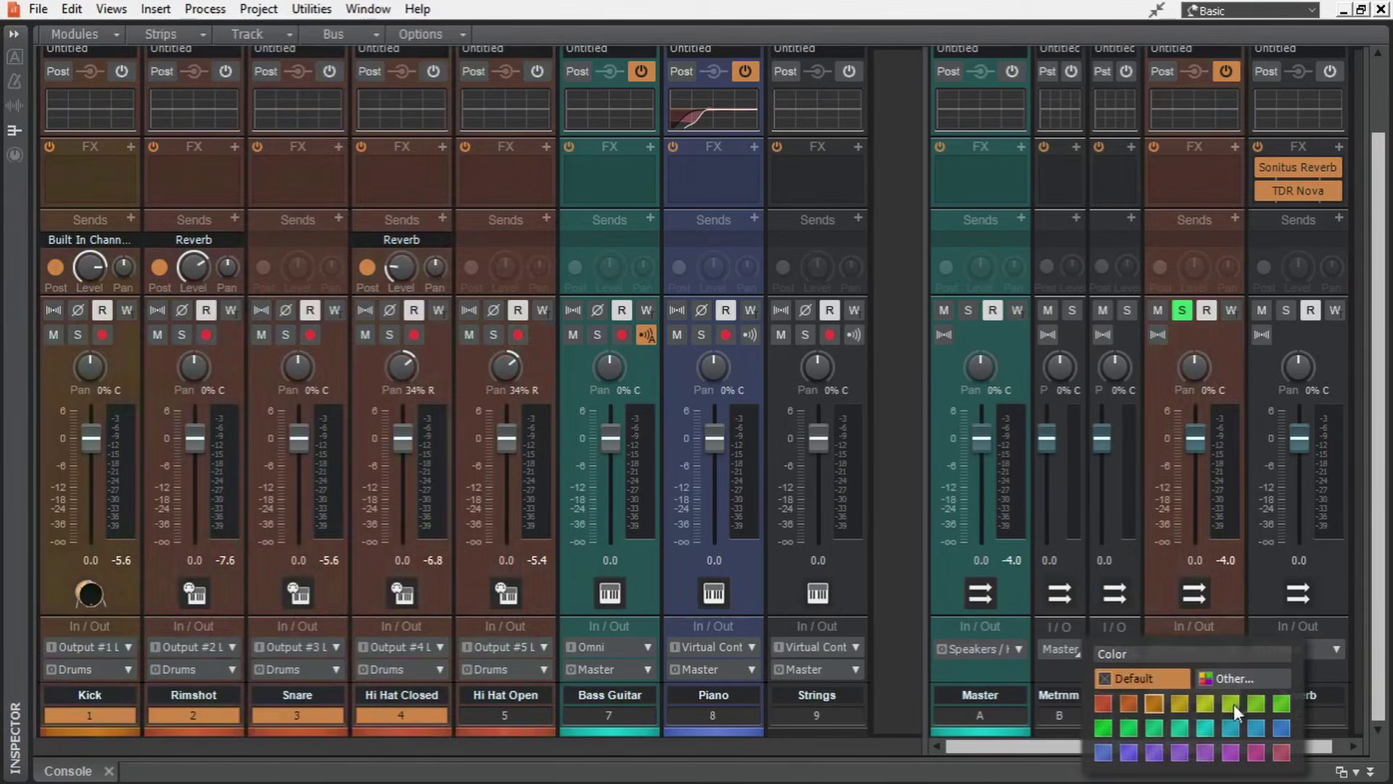
left_click(1102, 705)
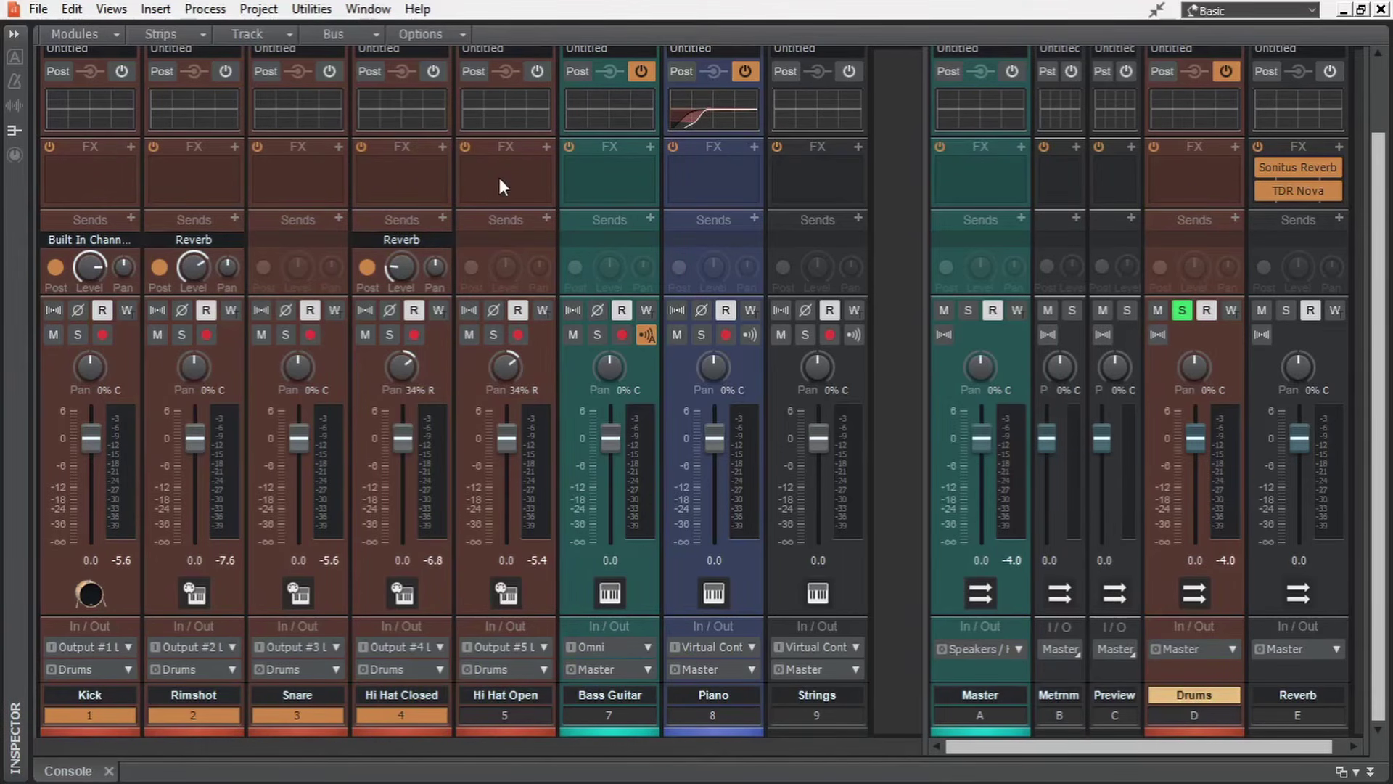
Expand the Sitala Out folder in the Track view and color the Sitala MIDI track and the folder red.
key("d")
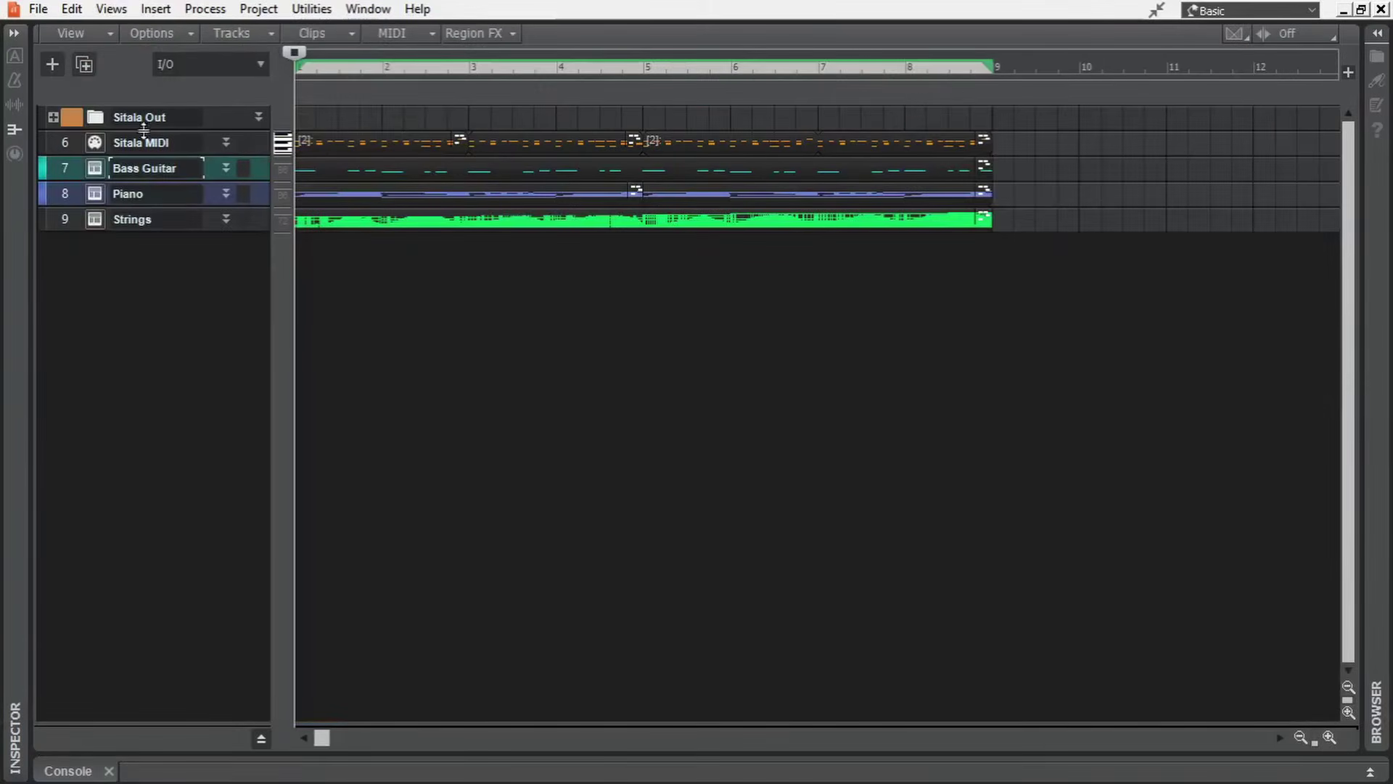
left_click(53, 116)
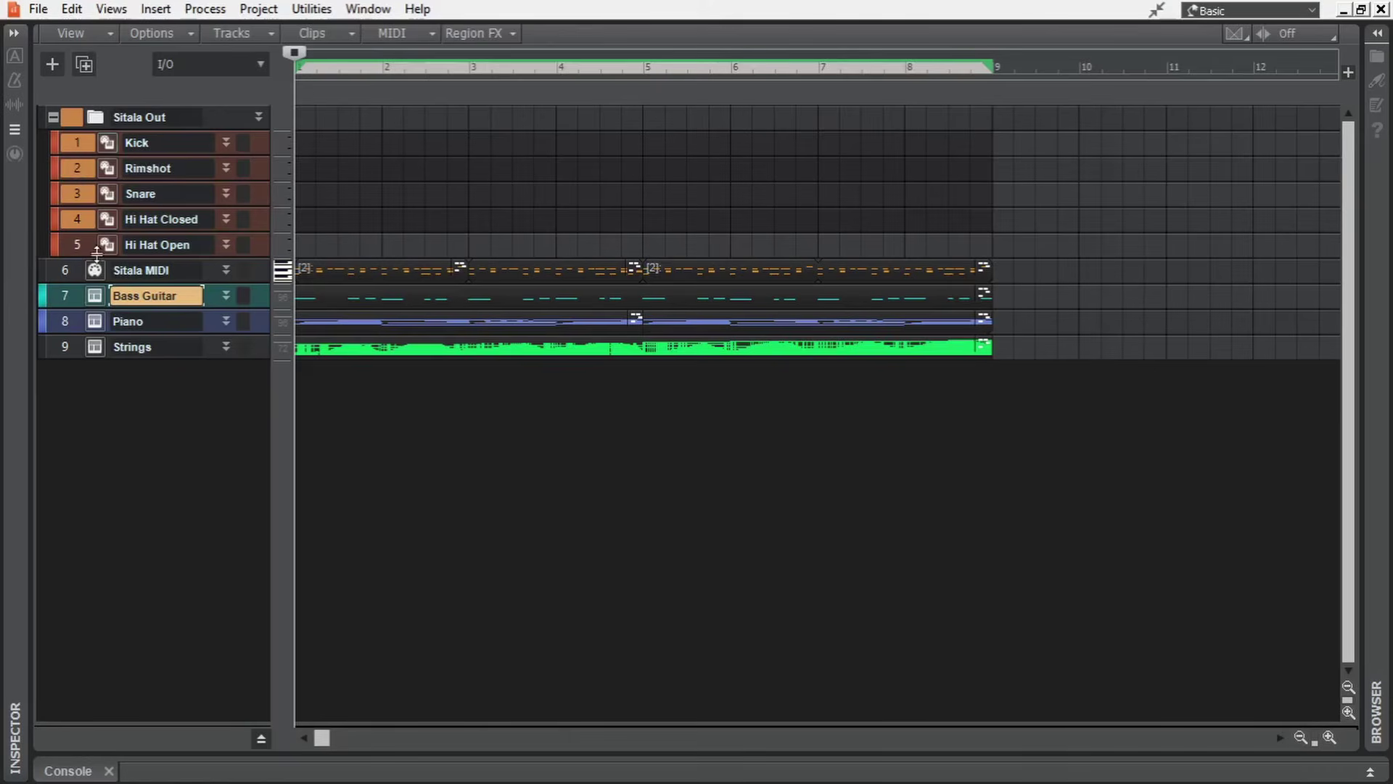
left_click(42, 268)
left_click(29, 265)
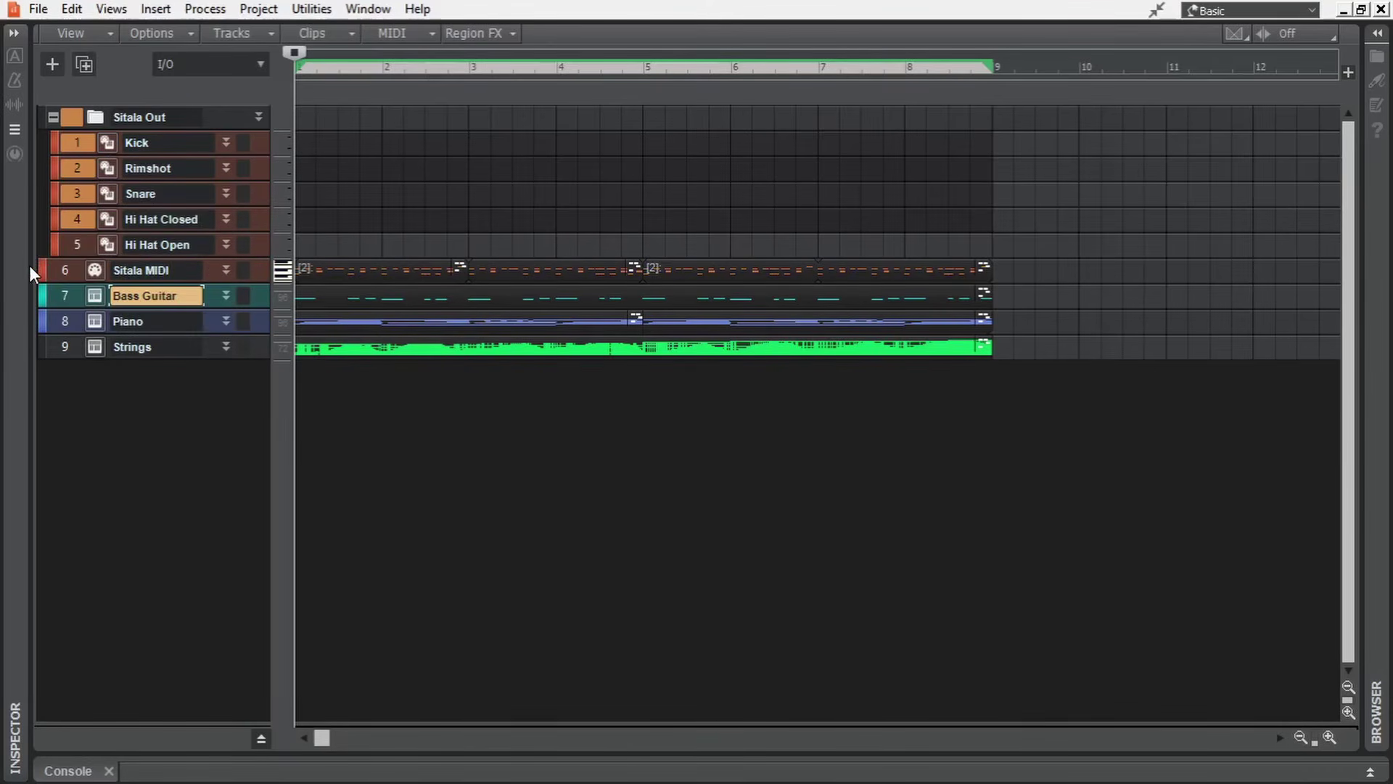
left_click(41, 120)
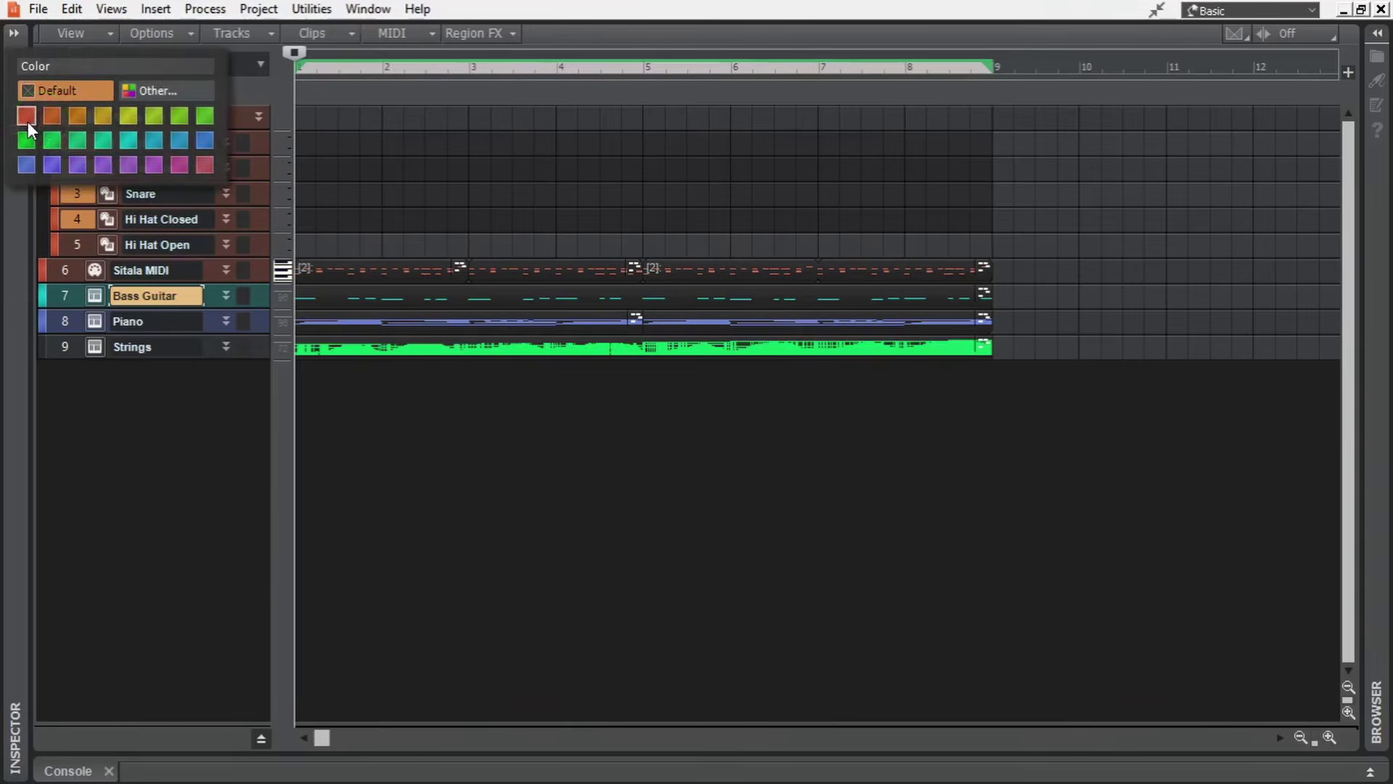
left_click(26, 120)
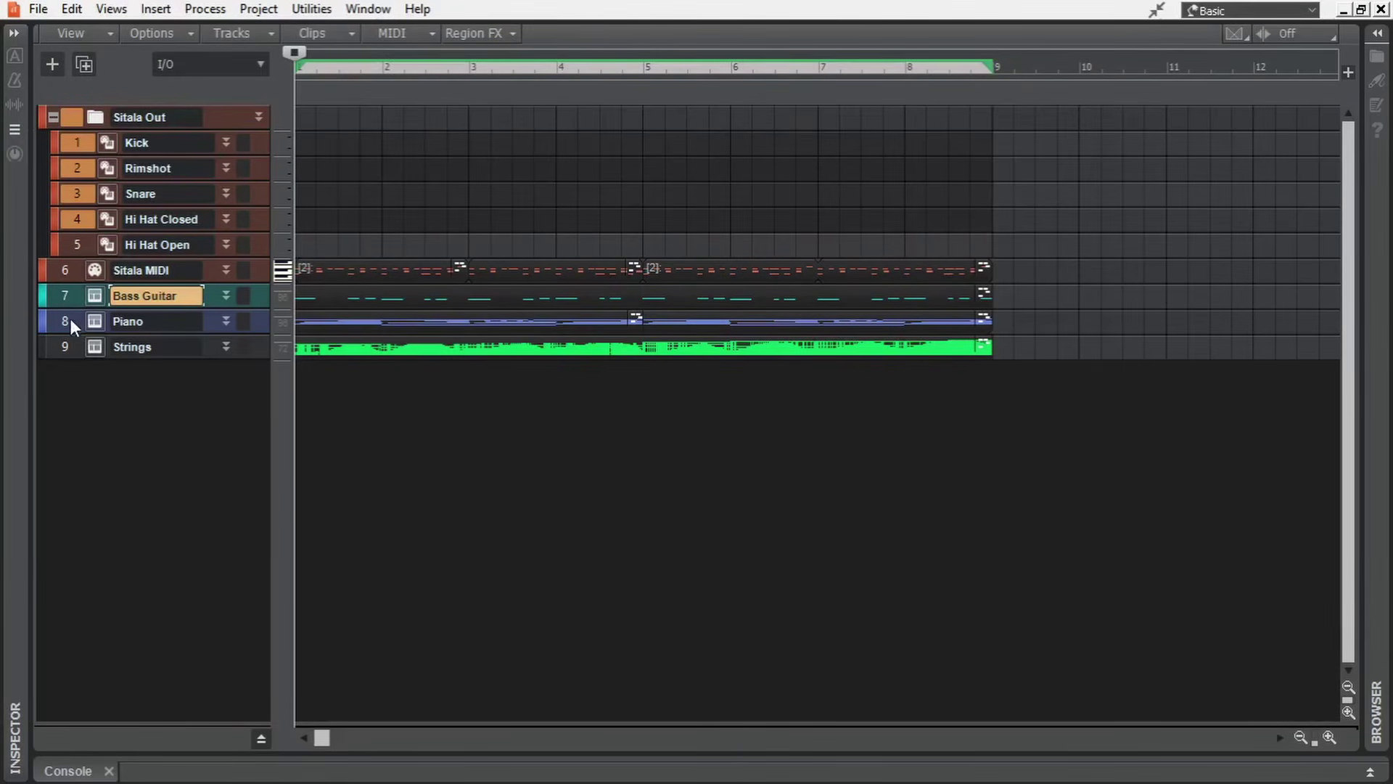
Select the Piano and Strings tracks, increase their heights together, and widen the track header area.
left_click_drag(71, 320, 68, 348)
left_click_drag(219, 358, 253, 490)
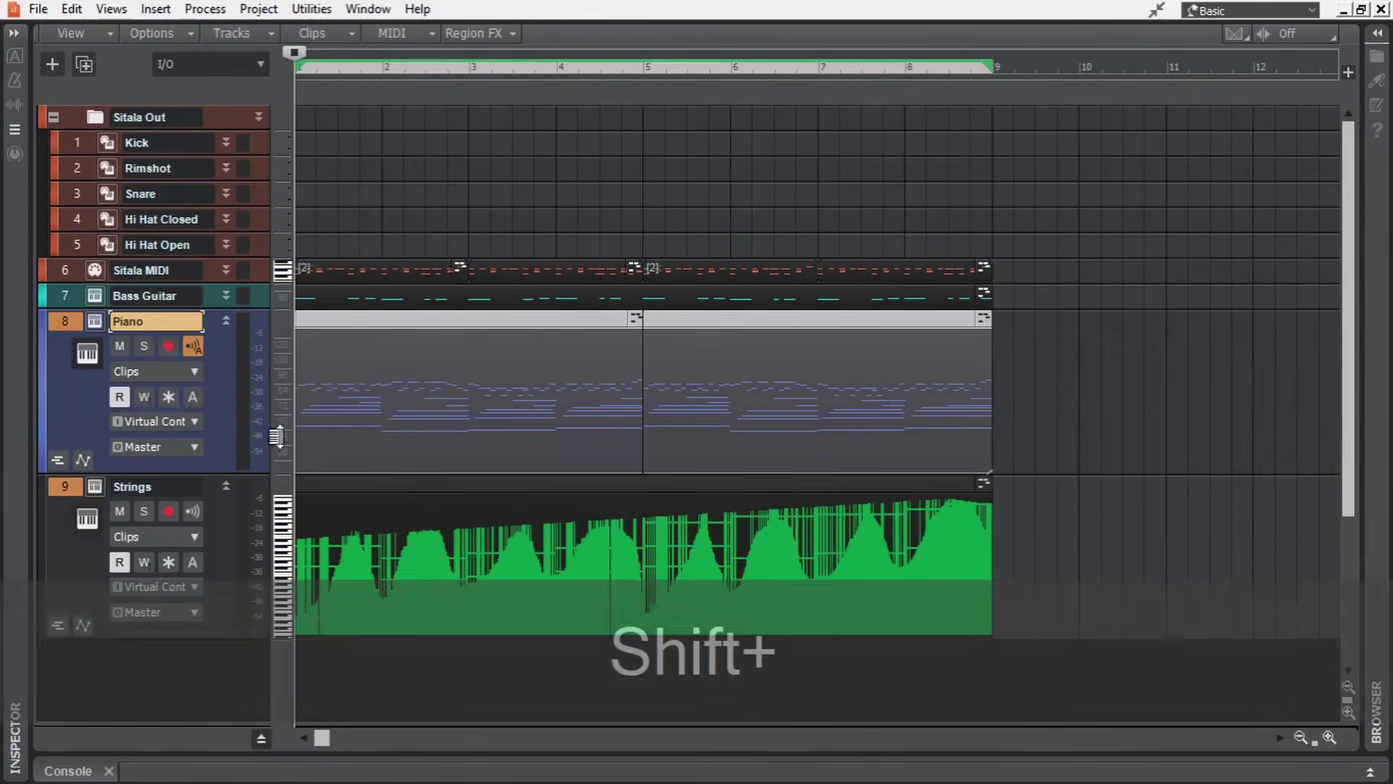
left_click_drag(276, 436, 379, 398)
Switch the displayed track controls to the Mix preset and then to the FX preset.
left_click(333, 68)
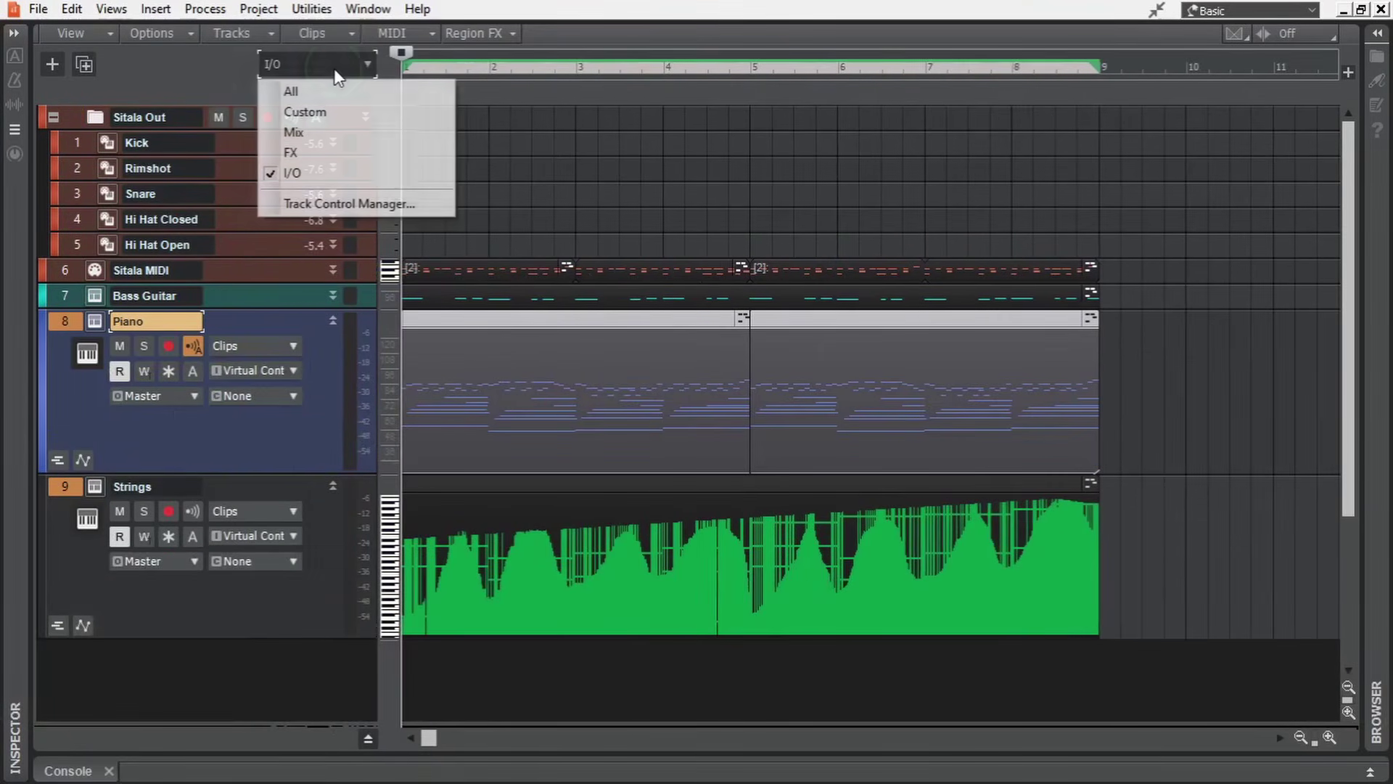
left_click(302, 133)
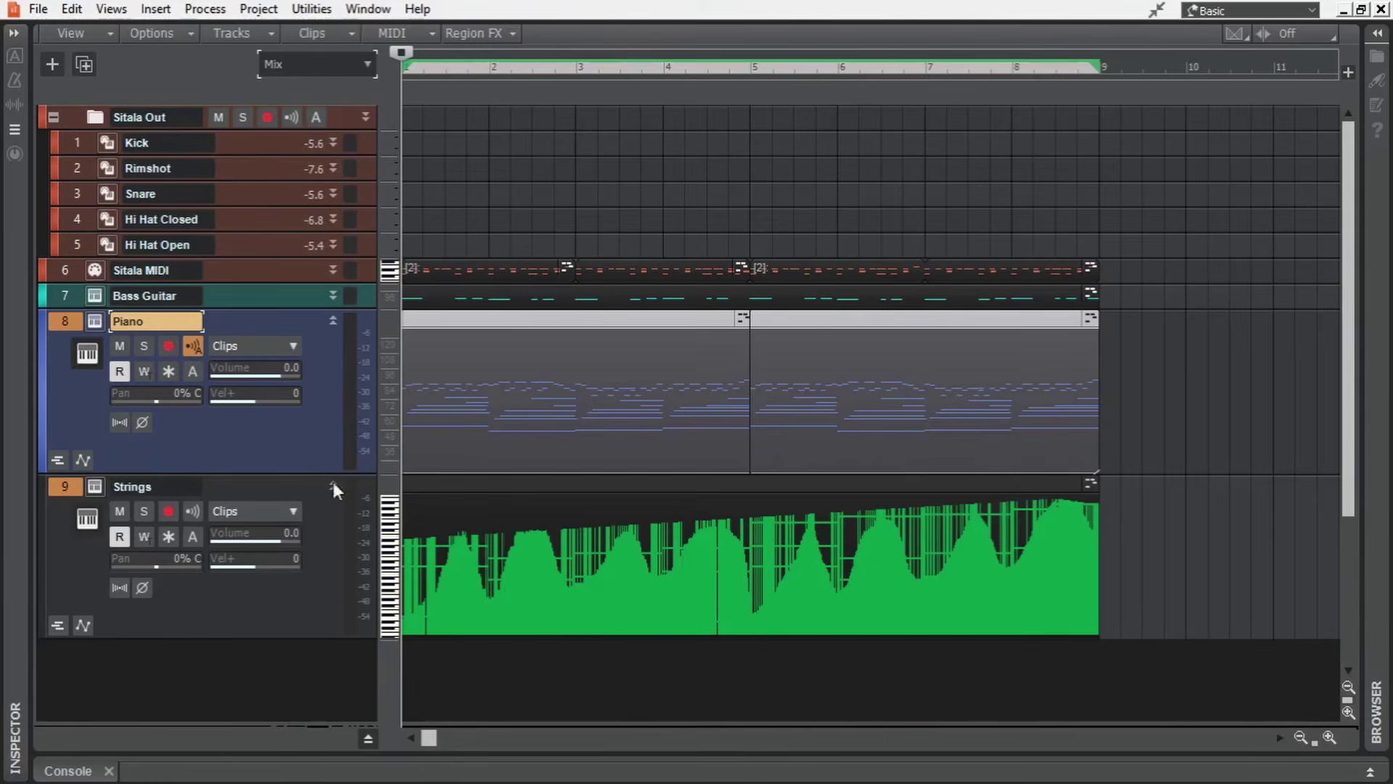
left_click(344, 64)
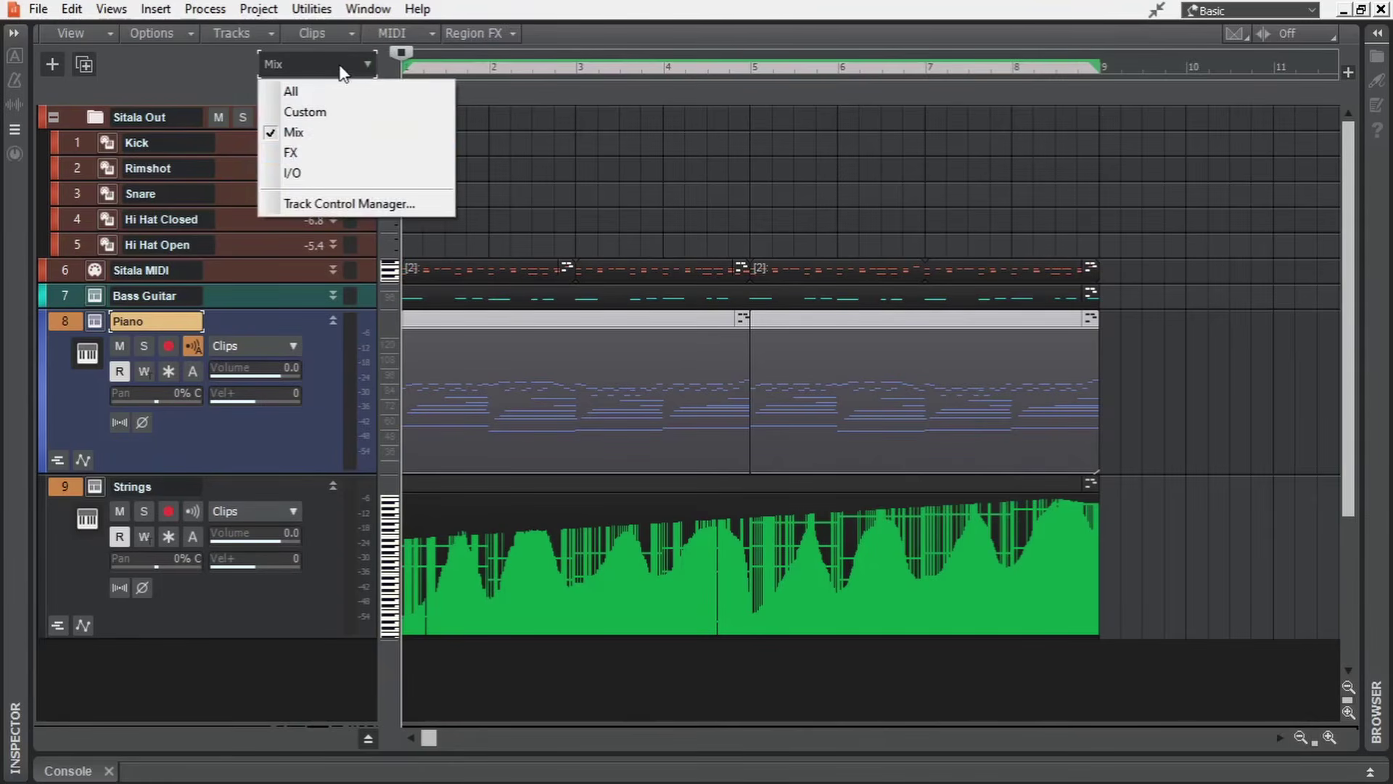
left_click(299, 151)
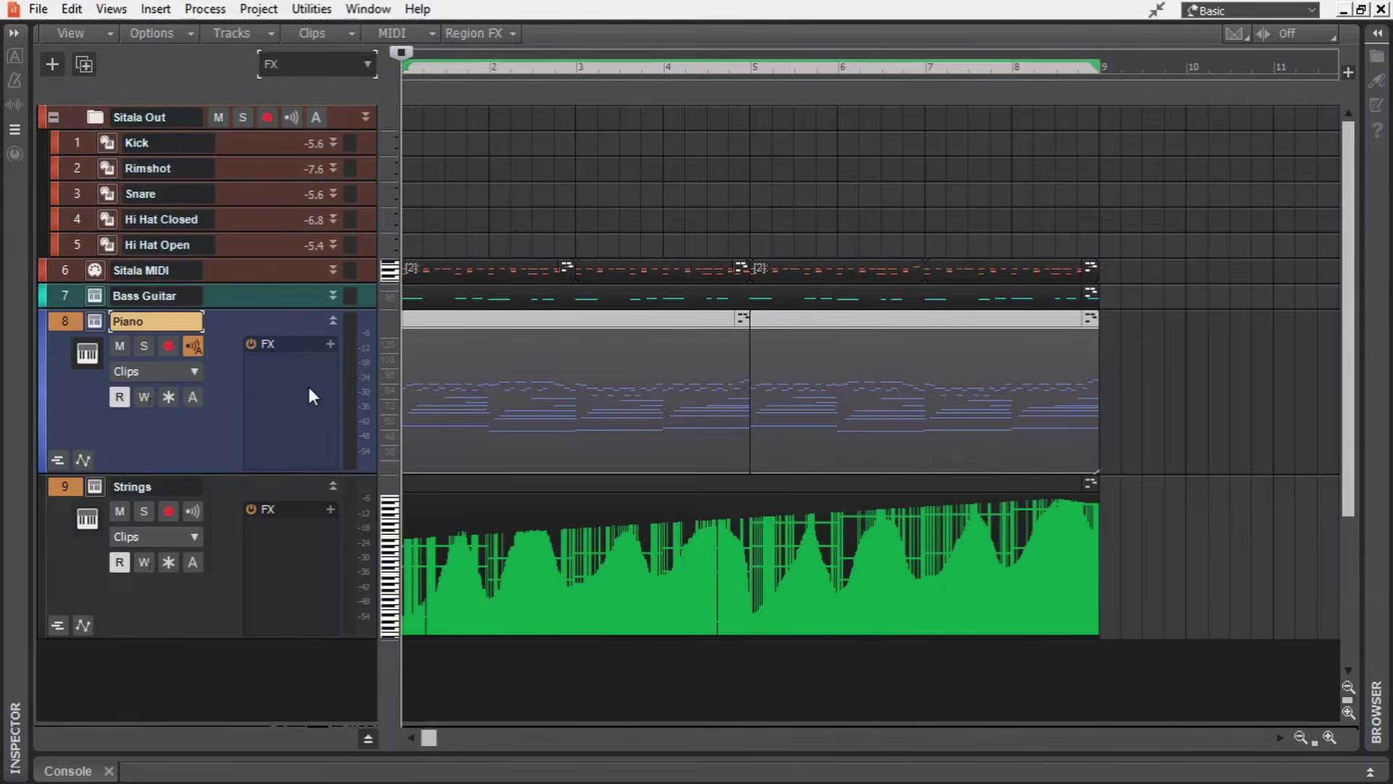
Expand the Inspector, hide its properties section to reveal the full channel strips, and inspect the Hi Hat Open track.
left_click(14, 33)
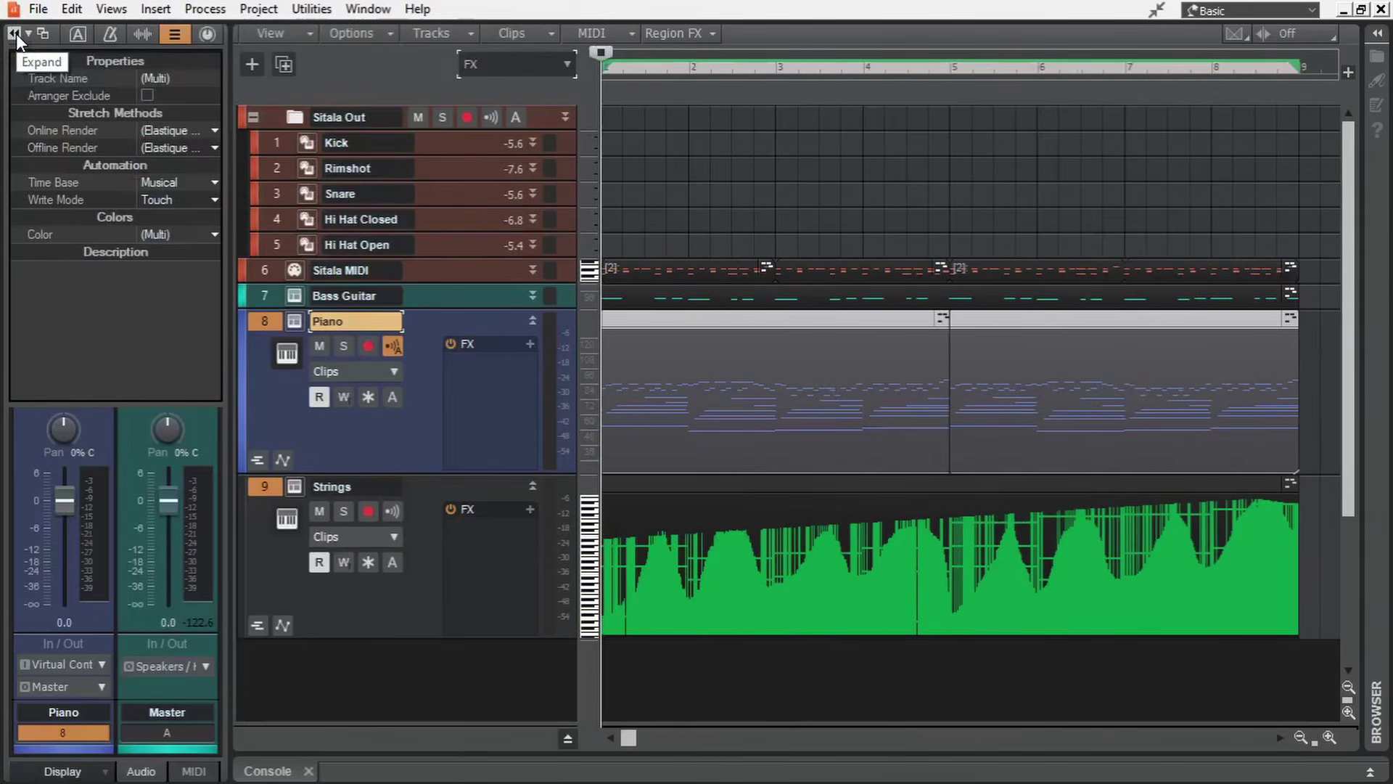
left_click(178, 35)
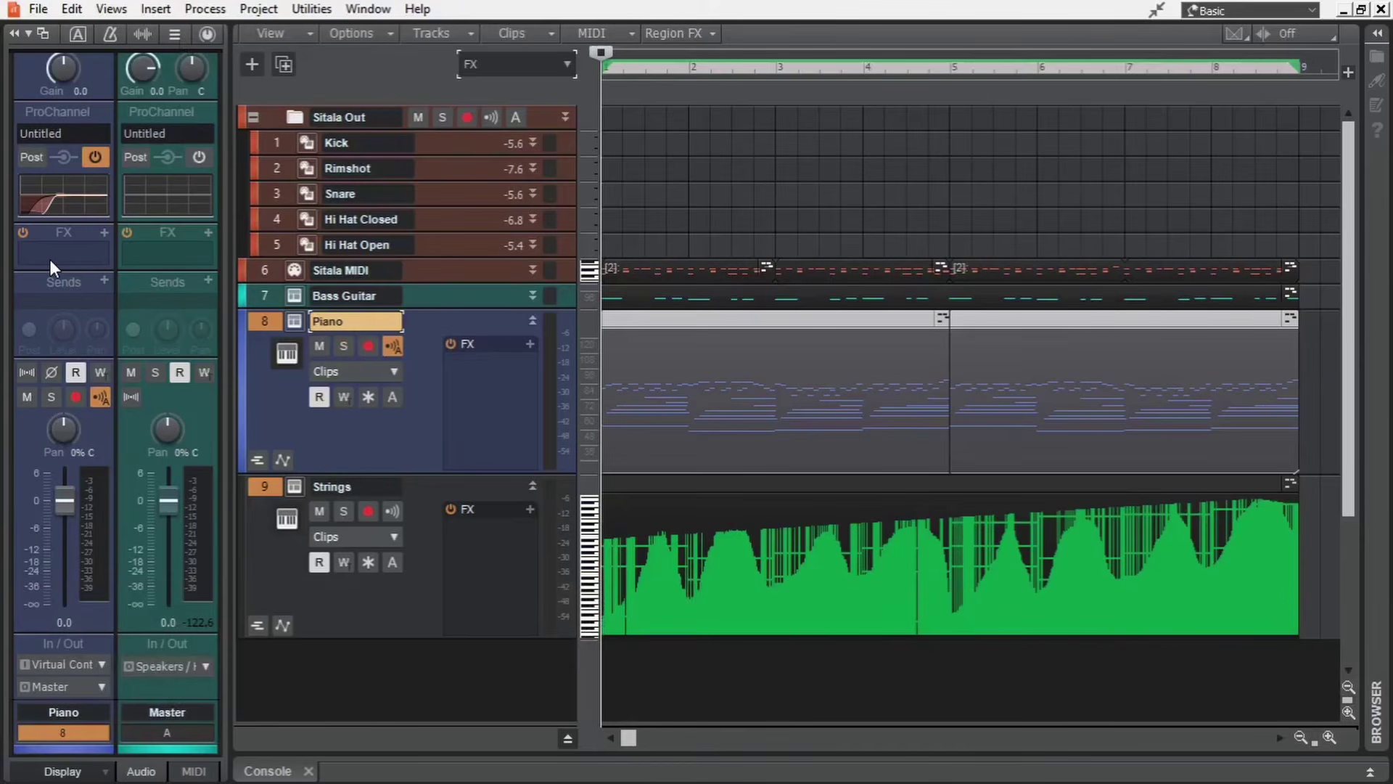
left_click(211, 35)
left_click(175, 35)
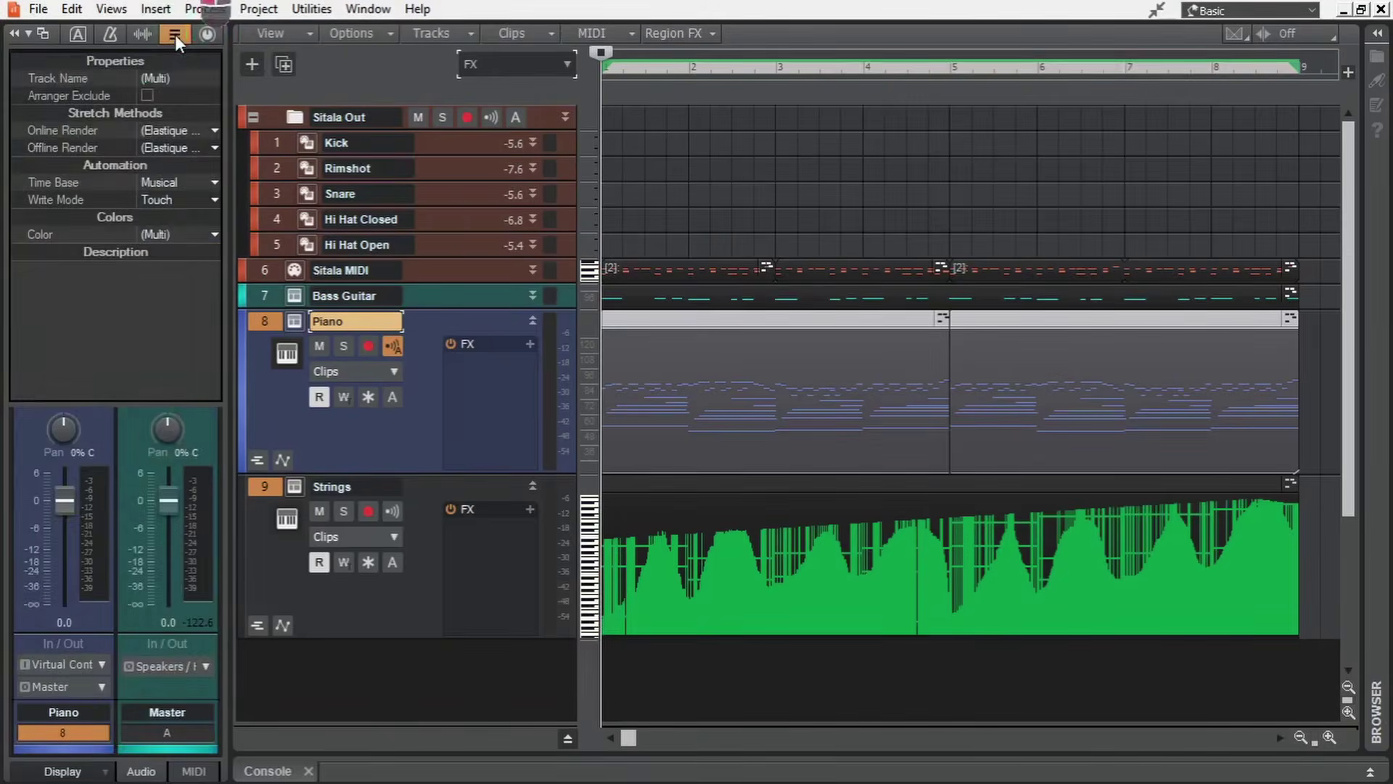
left_click(176, 35)
left_click(274, 247)
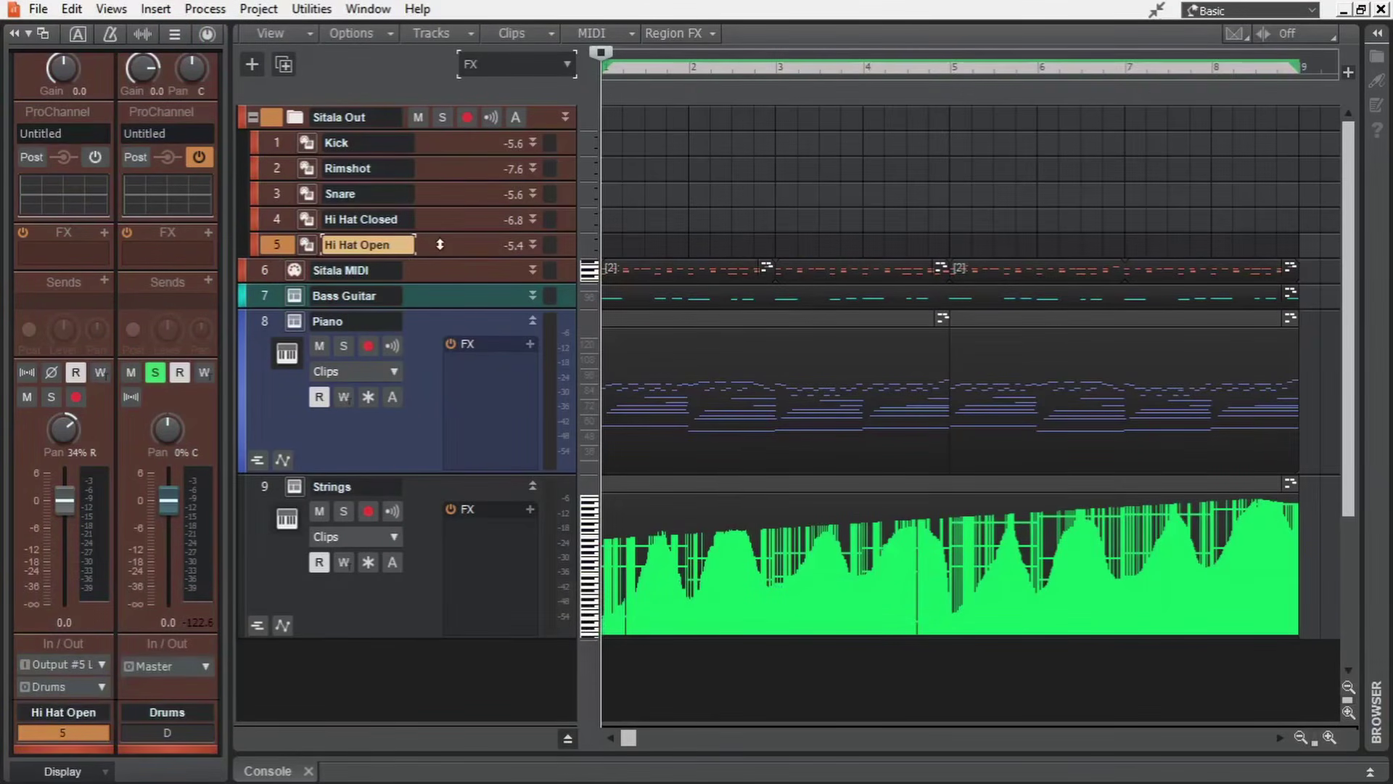
Open the Browser's plug-in list and search the audio effects for "rough".
key("b")
left_click(1196, 37)
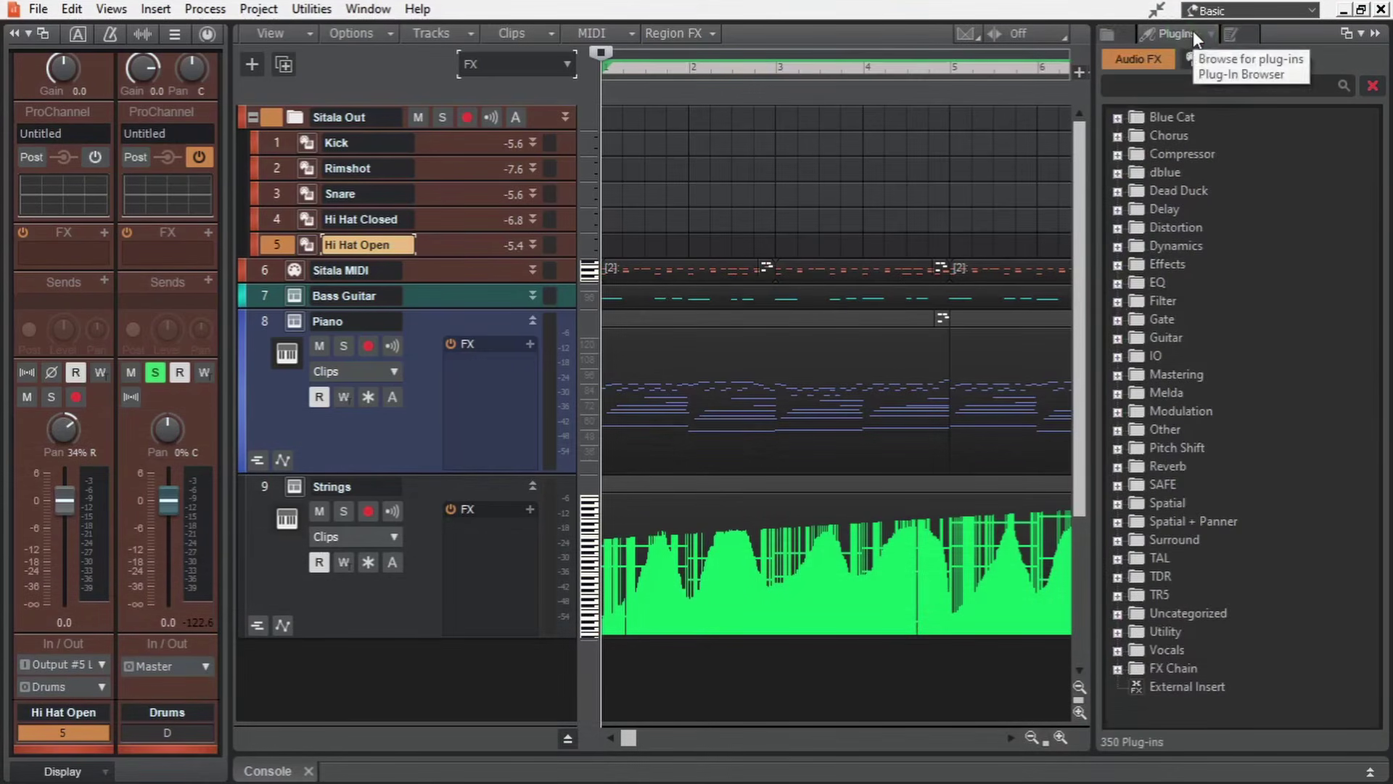
left_click(1196, 87)
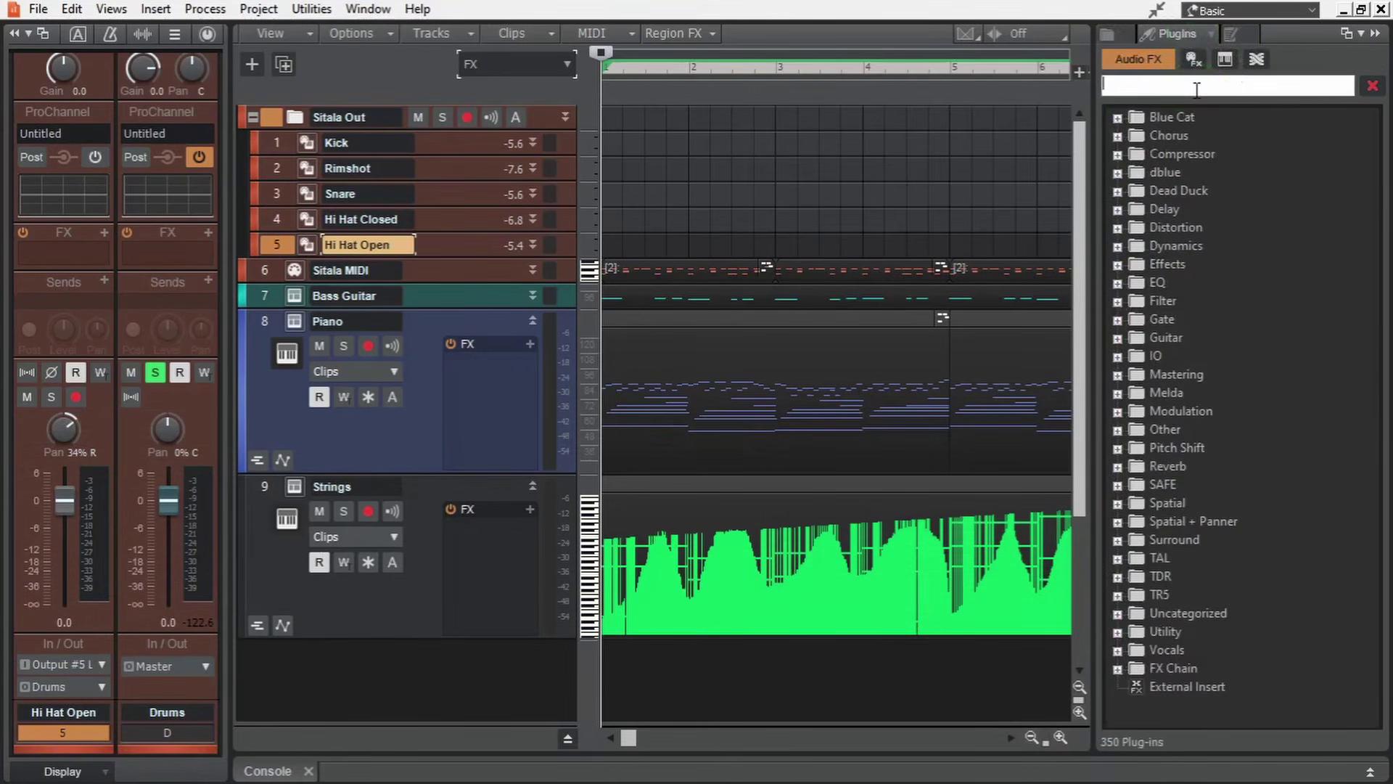
type("rough")
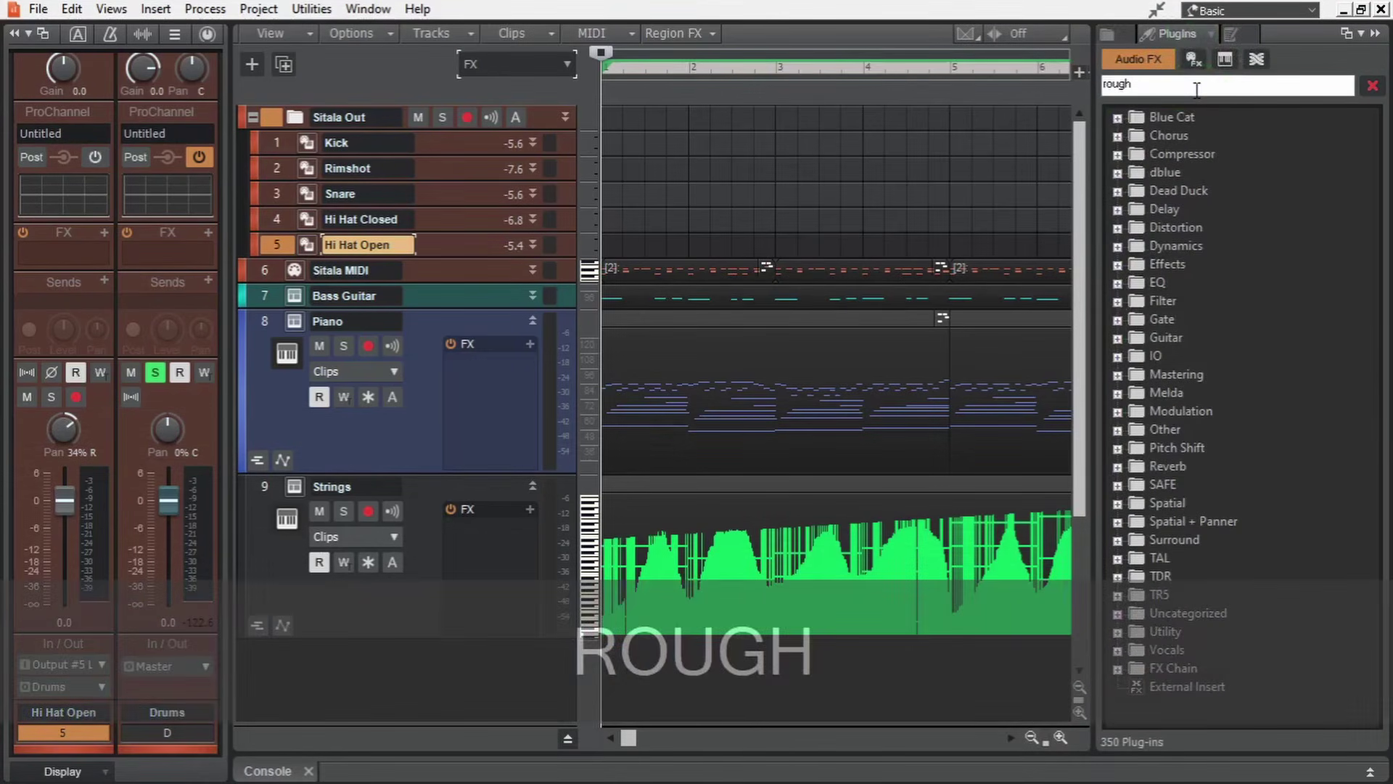
Try inserting RoughRider3 in the Piano track's FX rack and in the Hi Hat Open strip's FX rack, undoing each insertion.
left_click(530, 344)
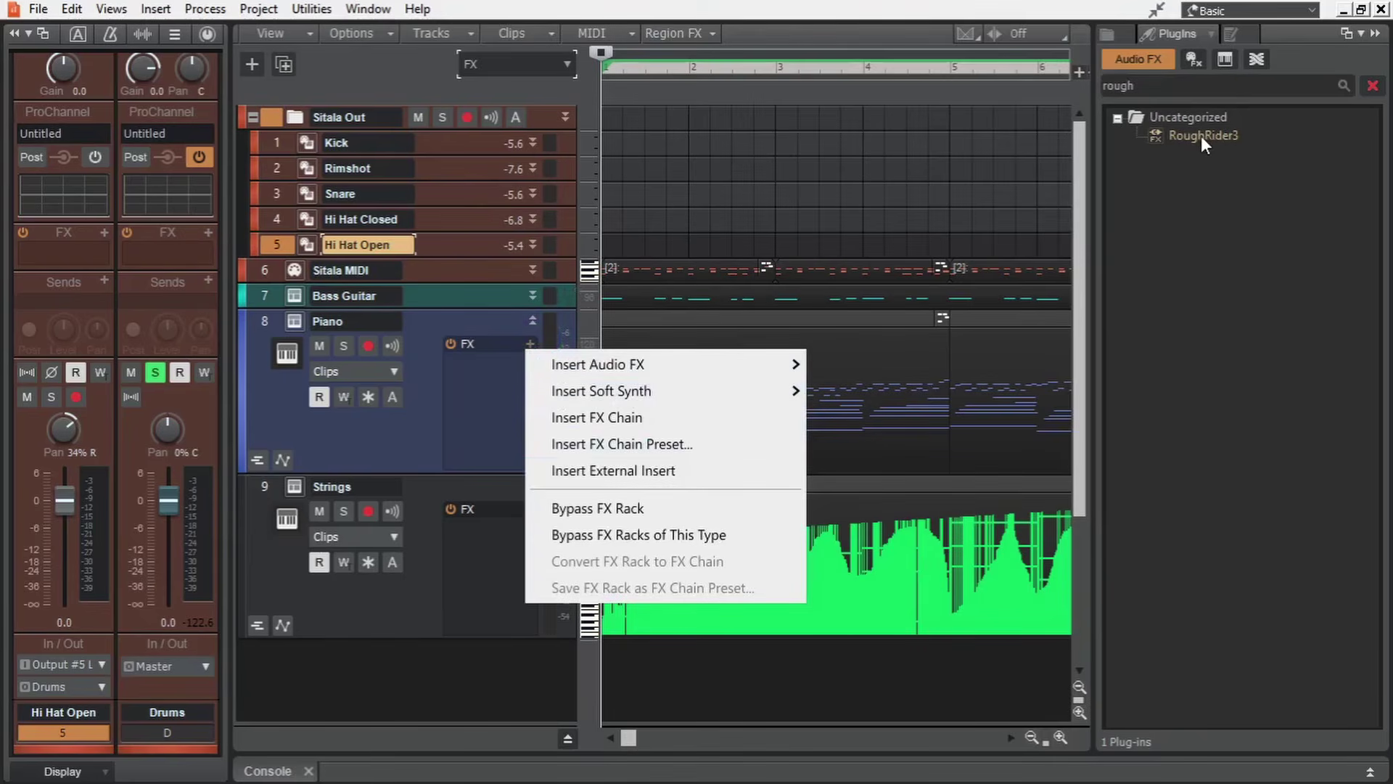
left_click_drag(1202, 138, 482, 389)
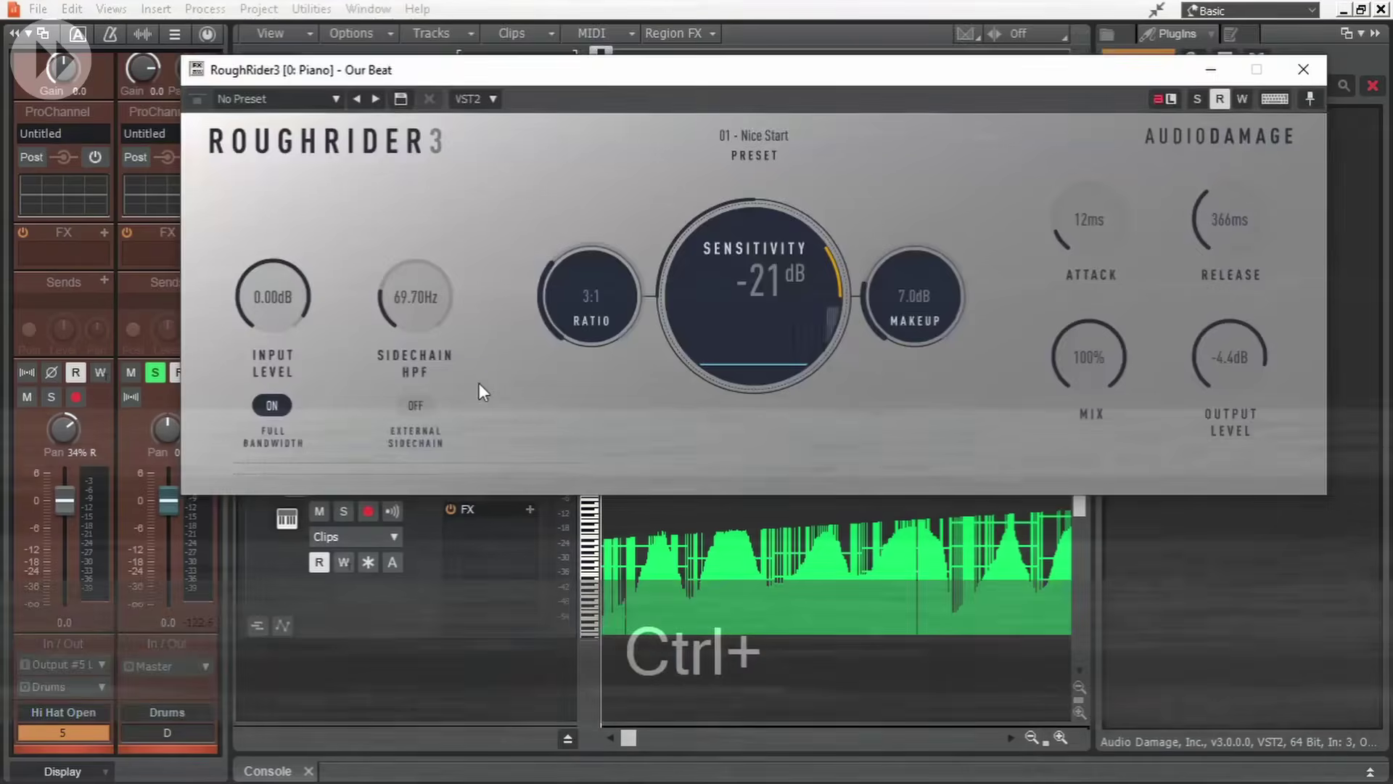
key("ctrl+z")
left_click_drag(1203, 134, 80, 263)
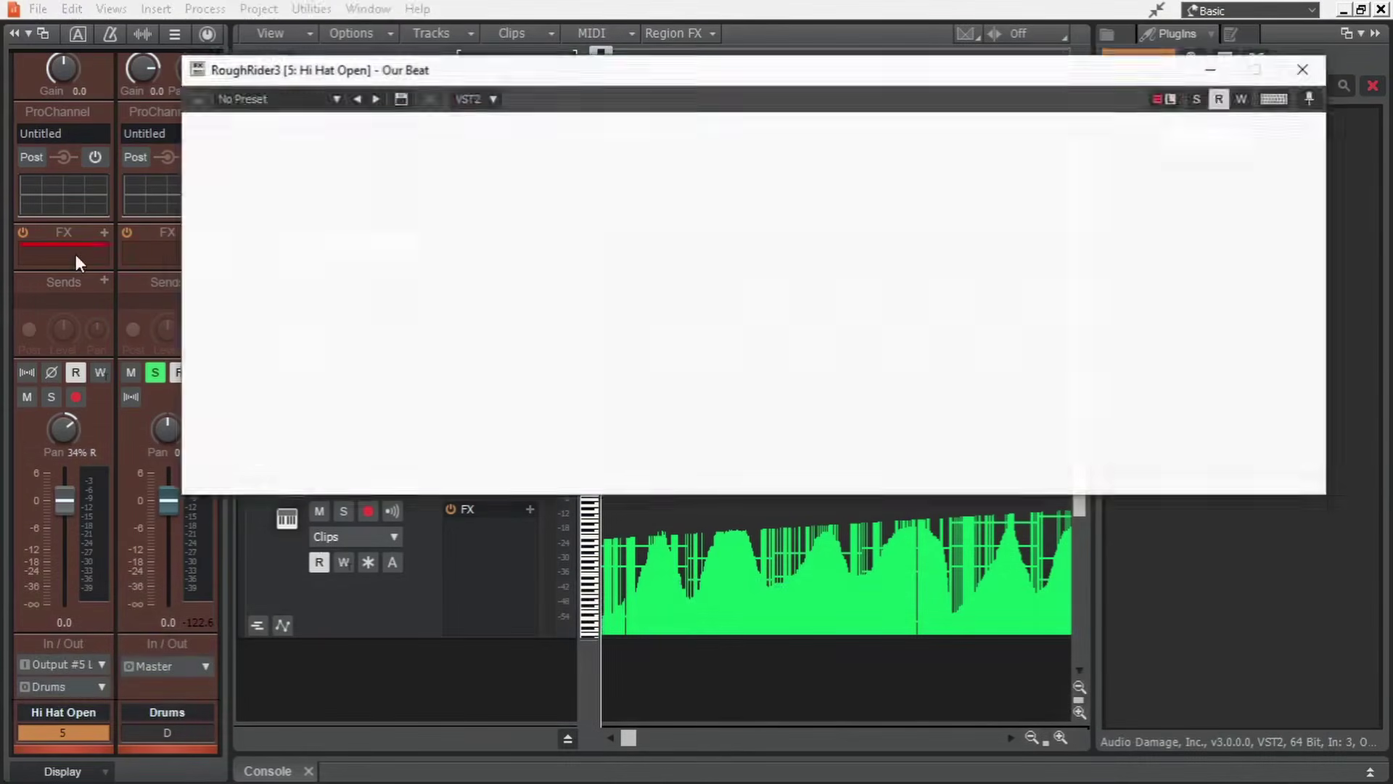
key("ctrl+z")
Collapse the Inspector, and undock the Browser into a floating window before docking it back at the side.
left_click(14, 34)
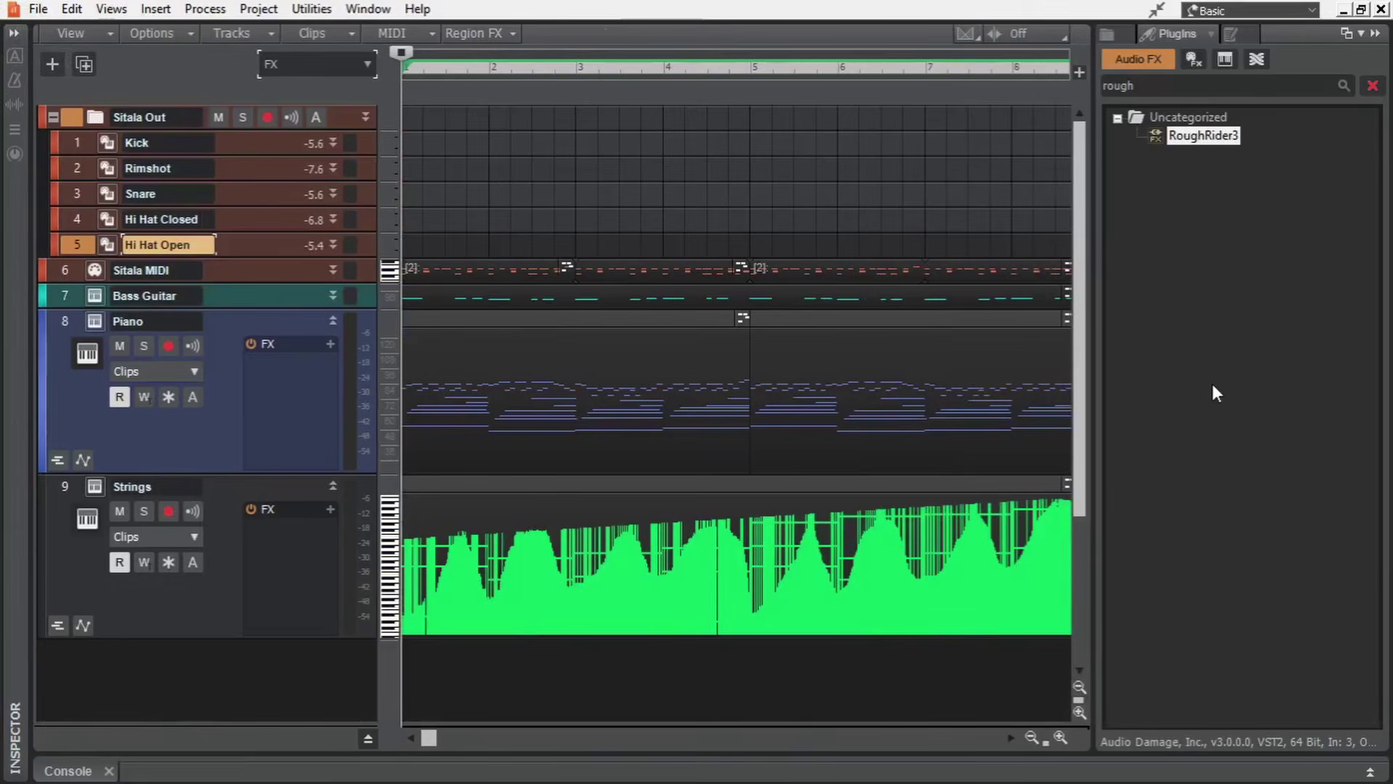
key("d")
key("d")
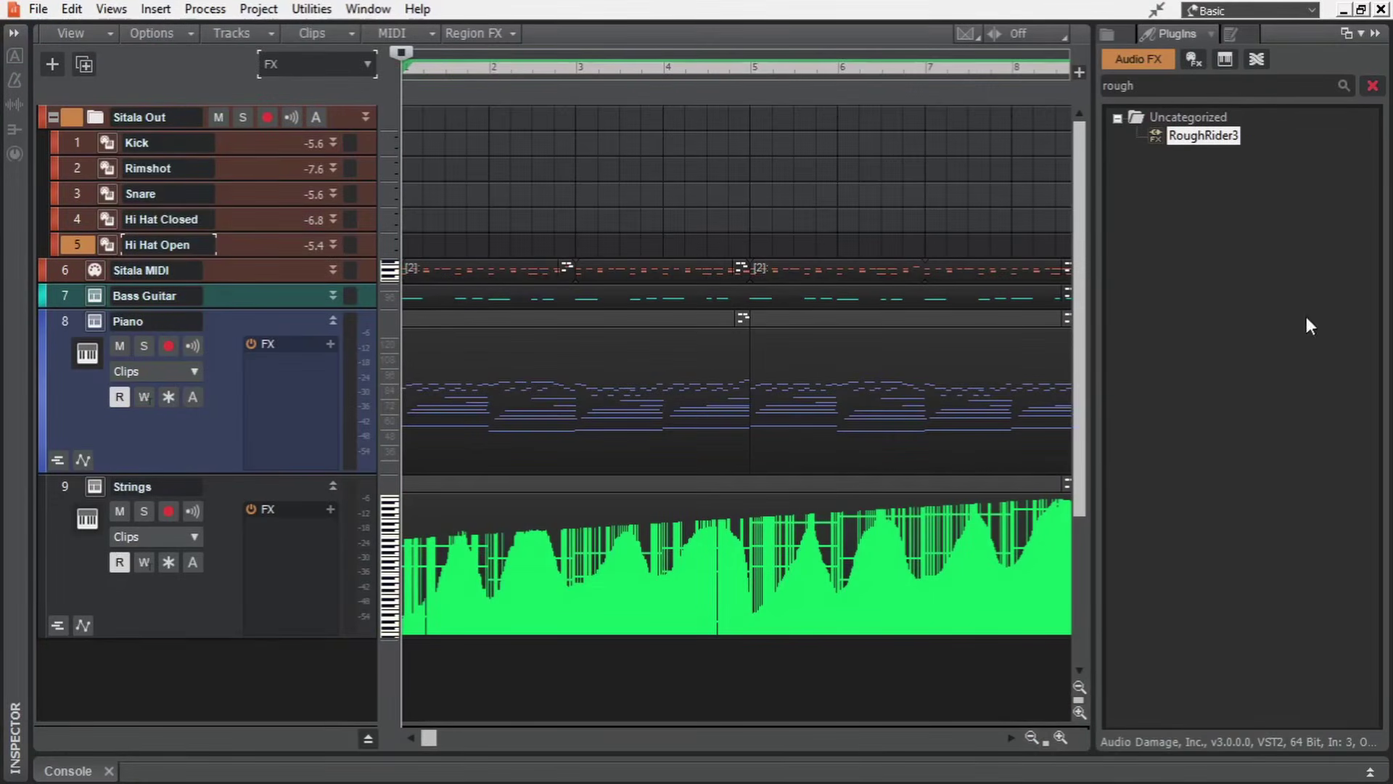
left_click_drag(1296, 34, 1047, 81)
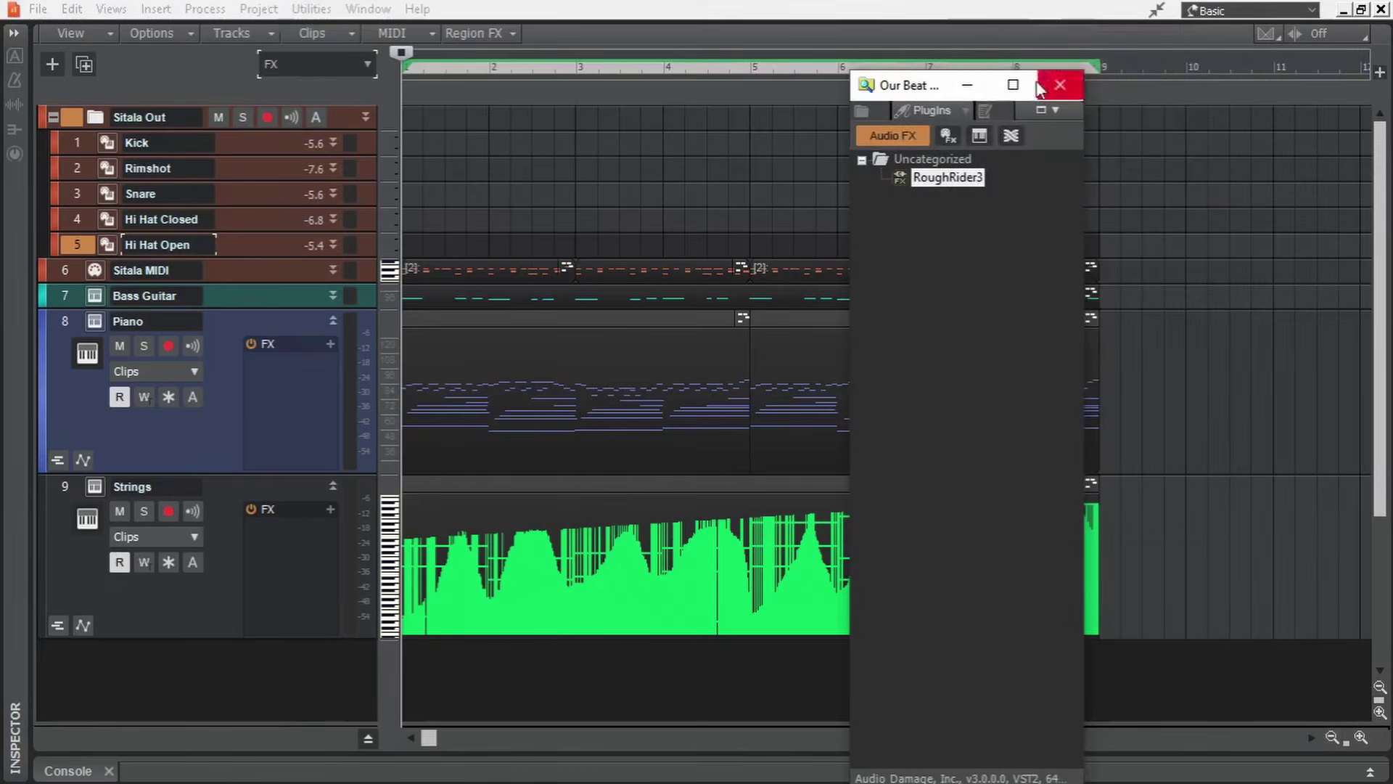
left_click_drag(909, 83, 1277, 454)
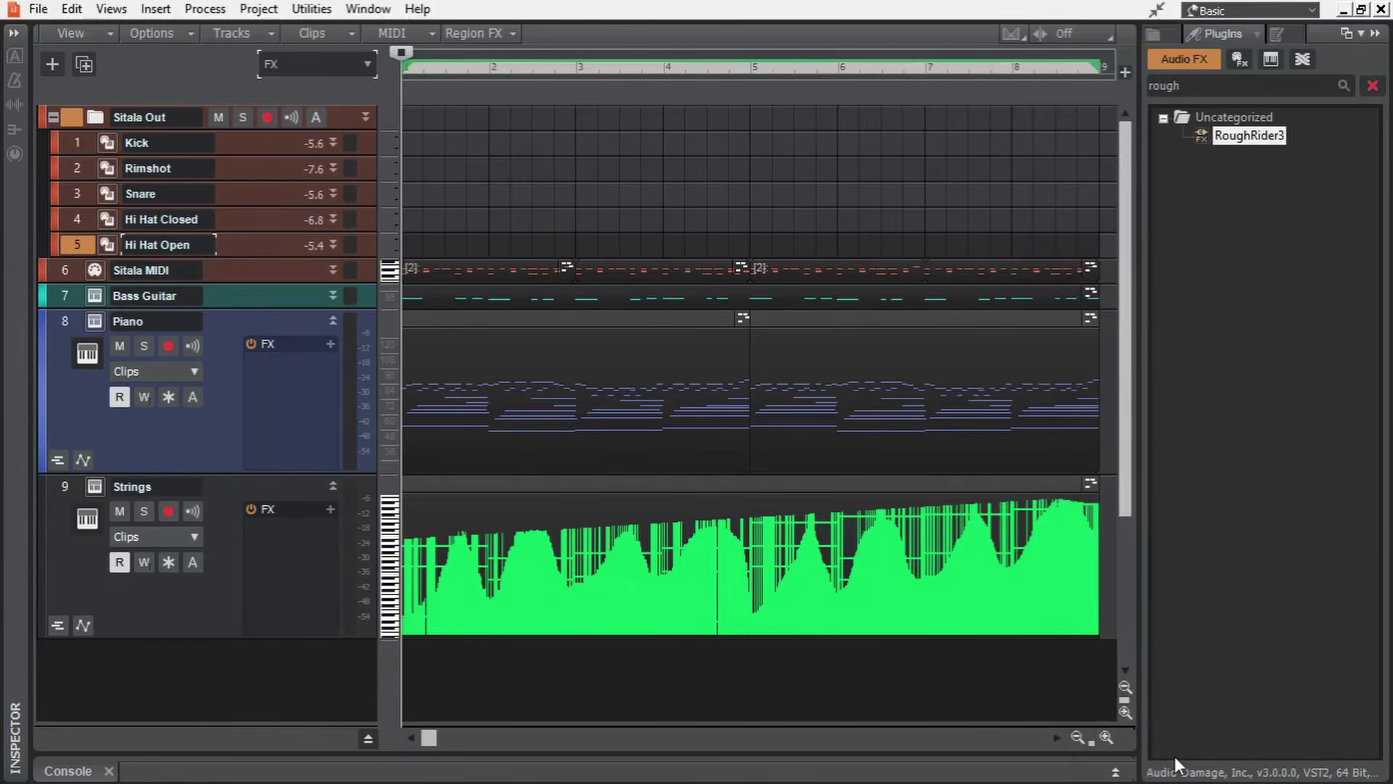
Bring up the Console, and clear the plug-in search before collapsing the Browser.
key("d")
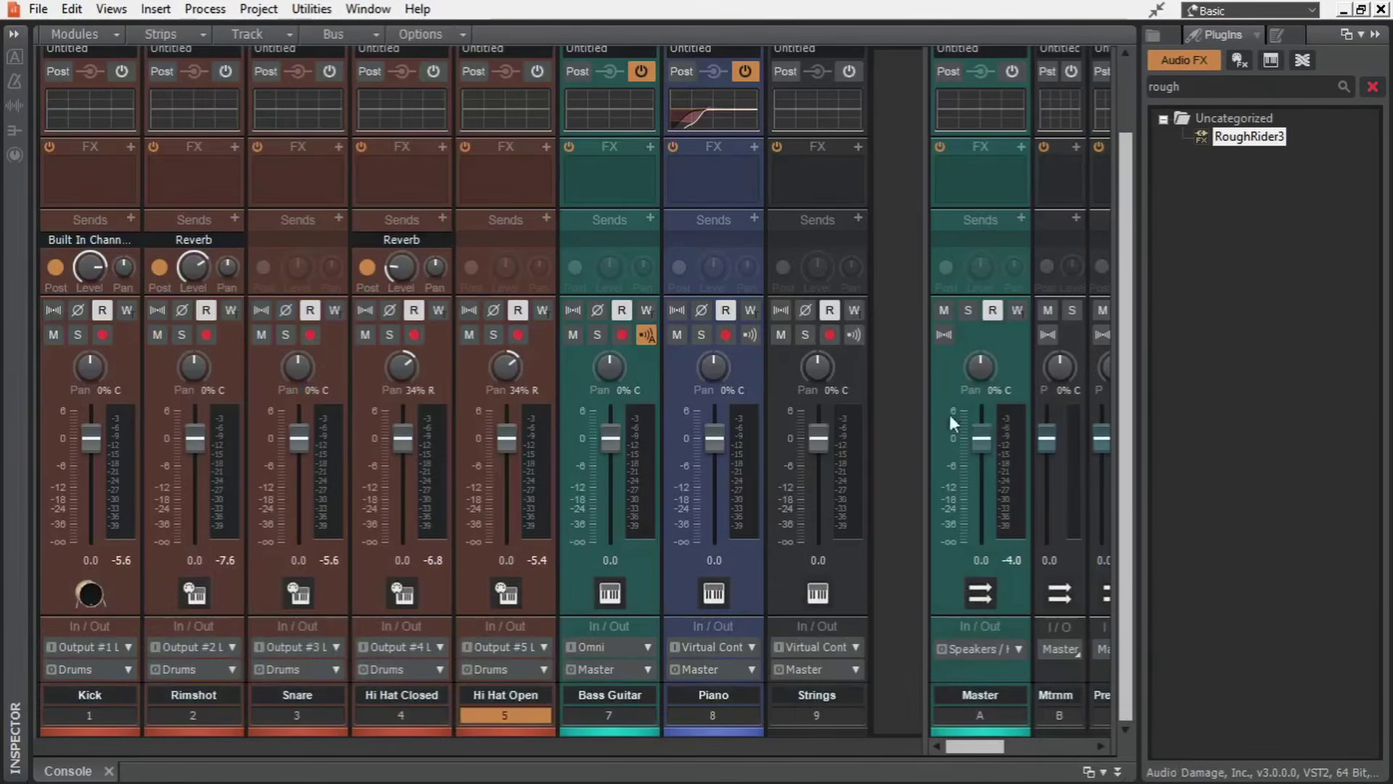
left_click(1372, 86)
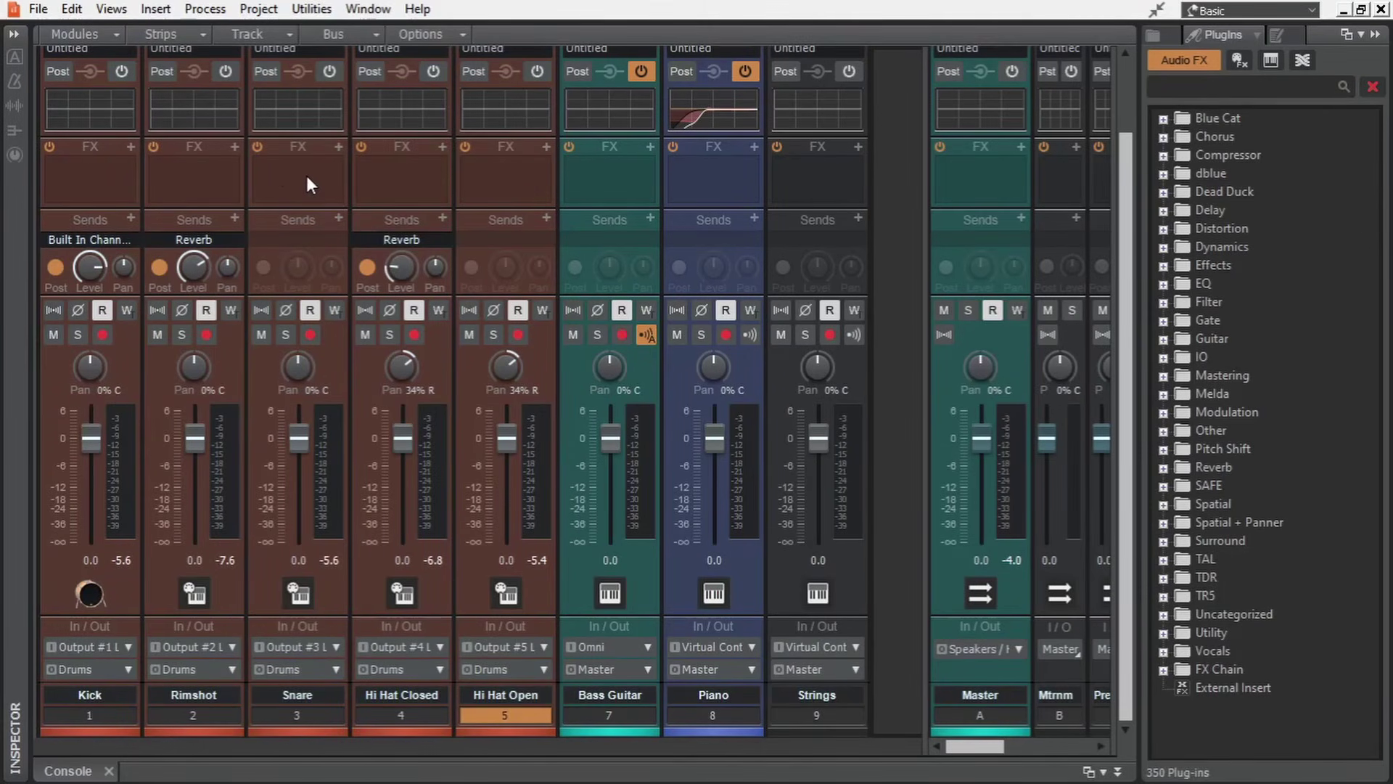
key("b")
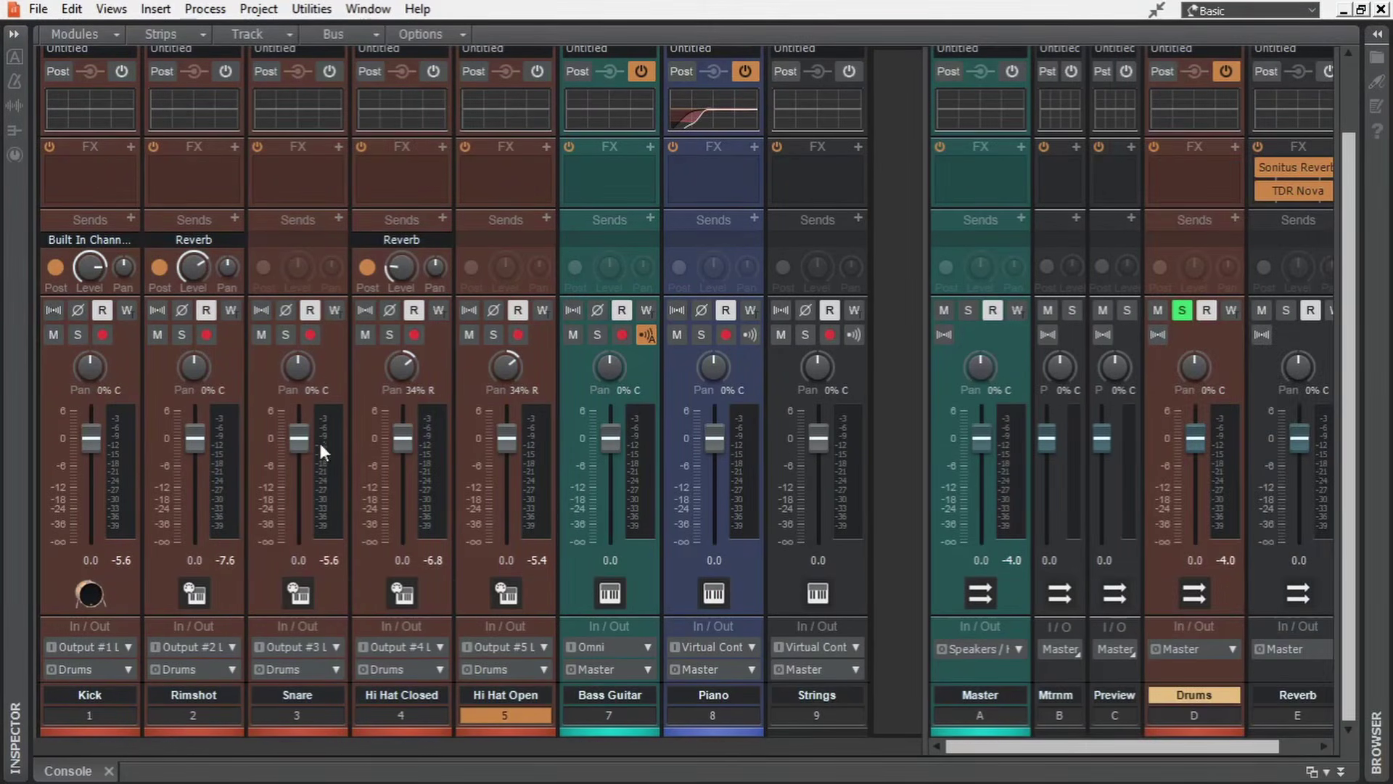
Lower the Snare strip's volume to -2.8 dB.
mouse_move(298, 438)
left_mouse_down()
mouse_move(298, 501)
mouse_move(302, 453)
left_mouse_up()
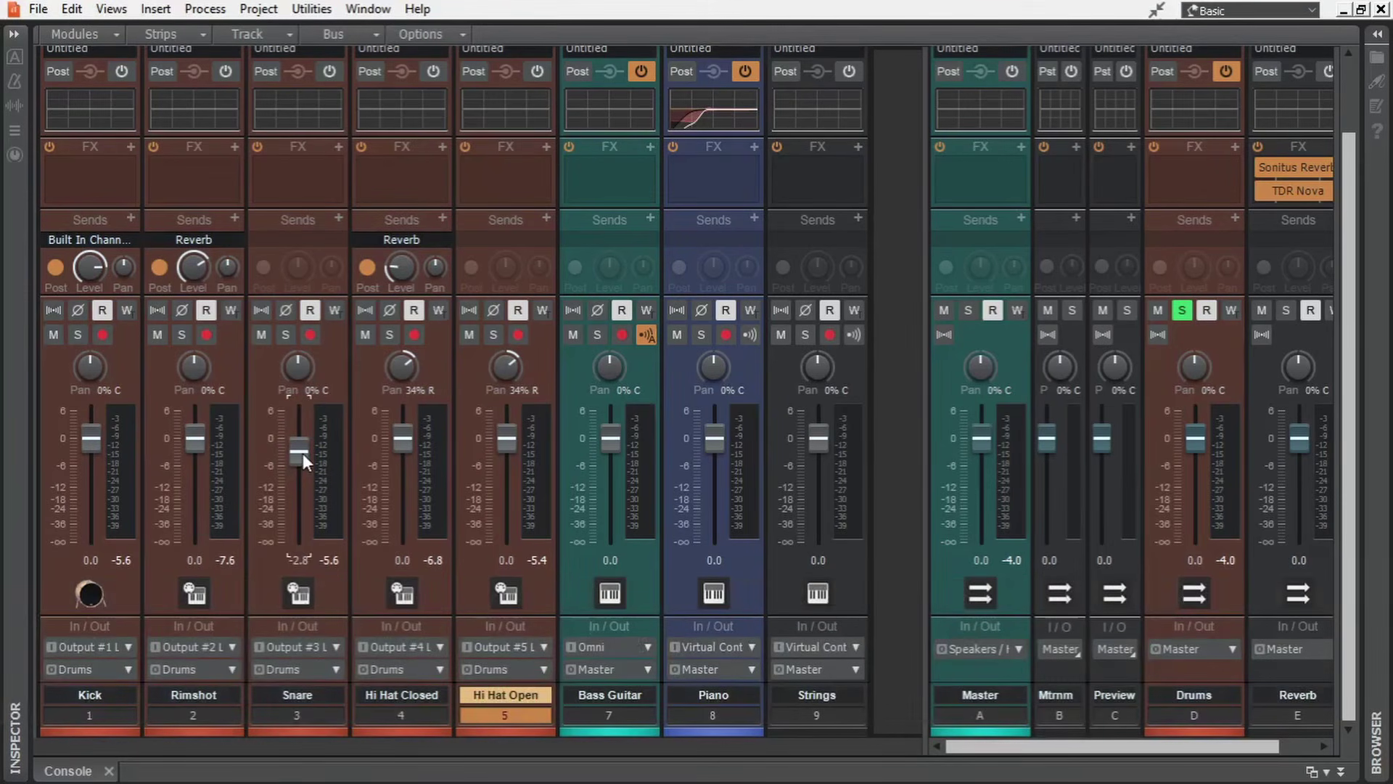
double_click(298, 560)
key("Return")
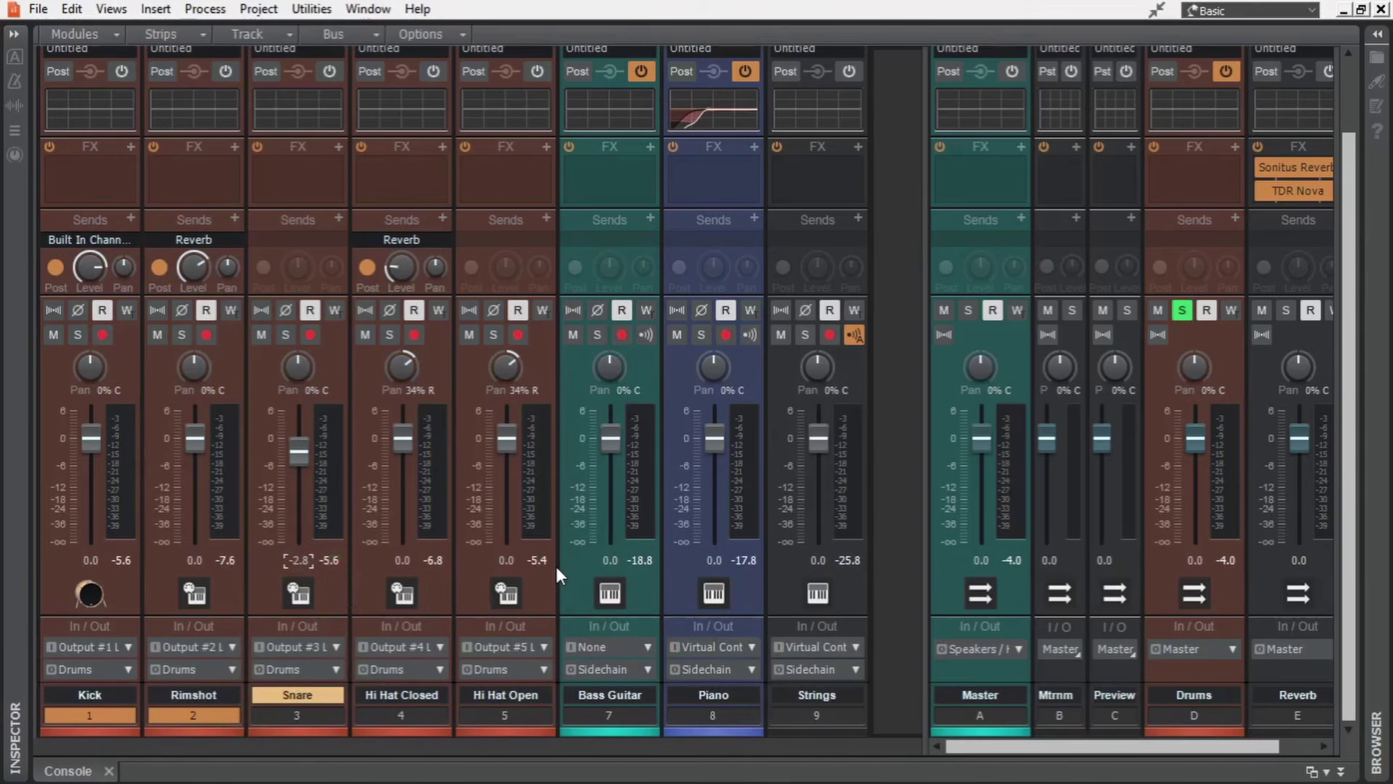
Select the Bass Guitar, Piano and Strings strips and adjust their volume and pan together.
left_click(616, 695)
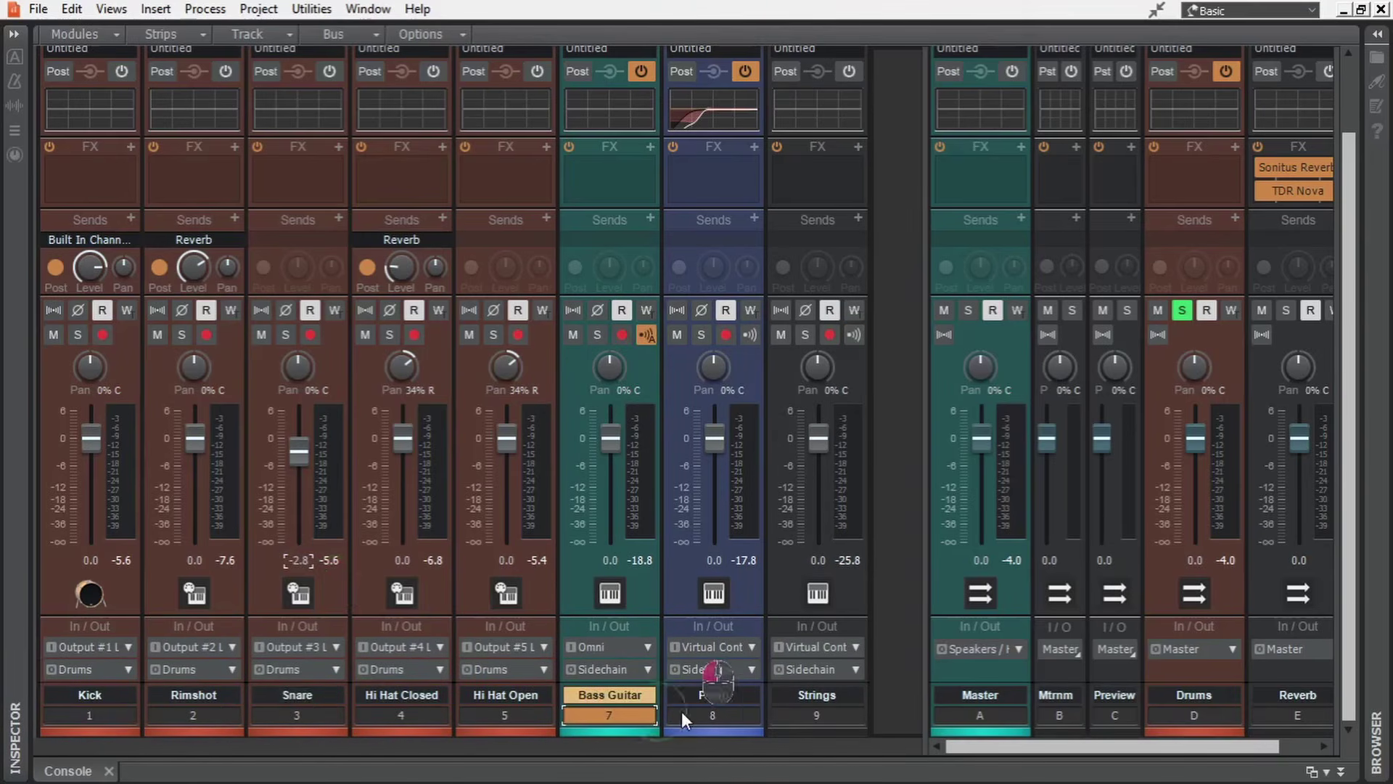
left_click(812, 712, "shift")
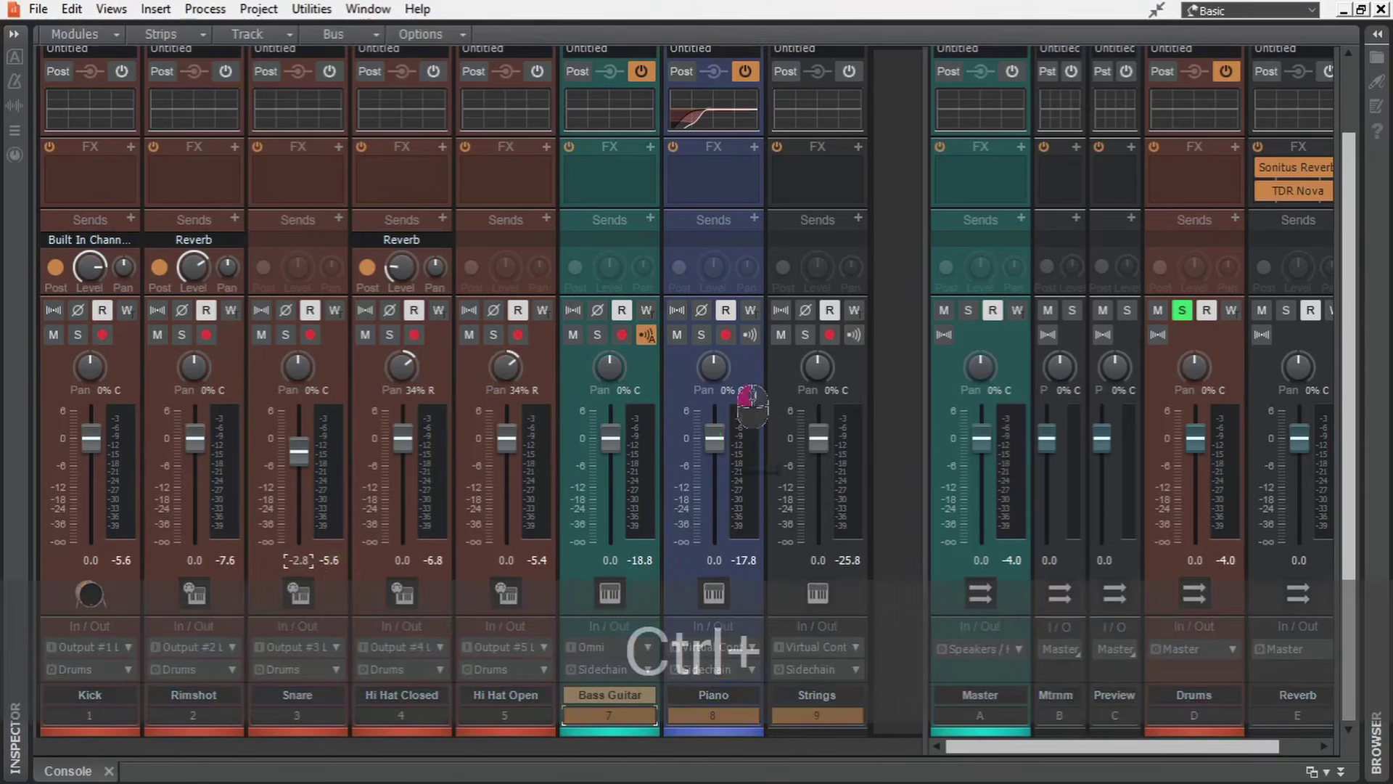
left_click_drag(715, 438, 715, 470)
left_click_drag(714, 366, 752, 343)
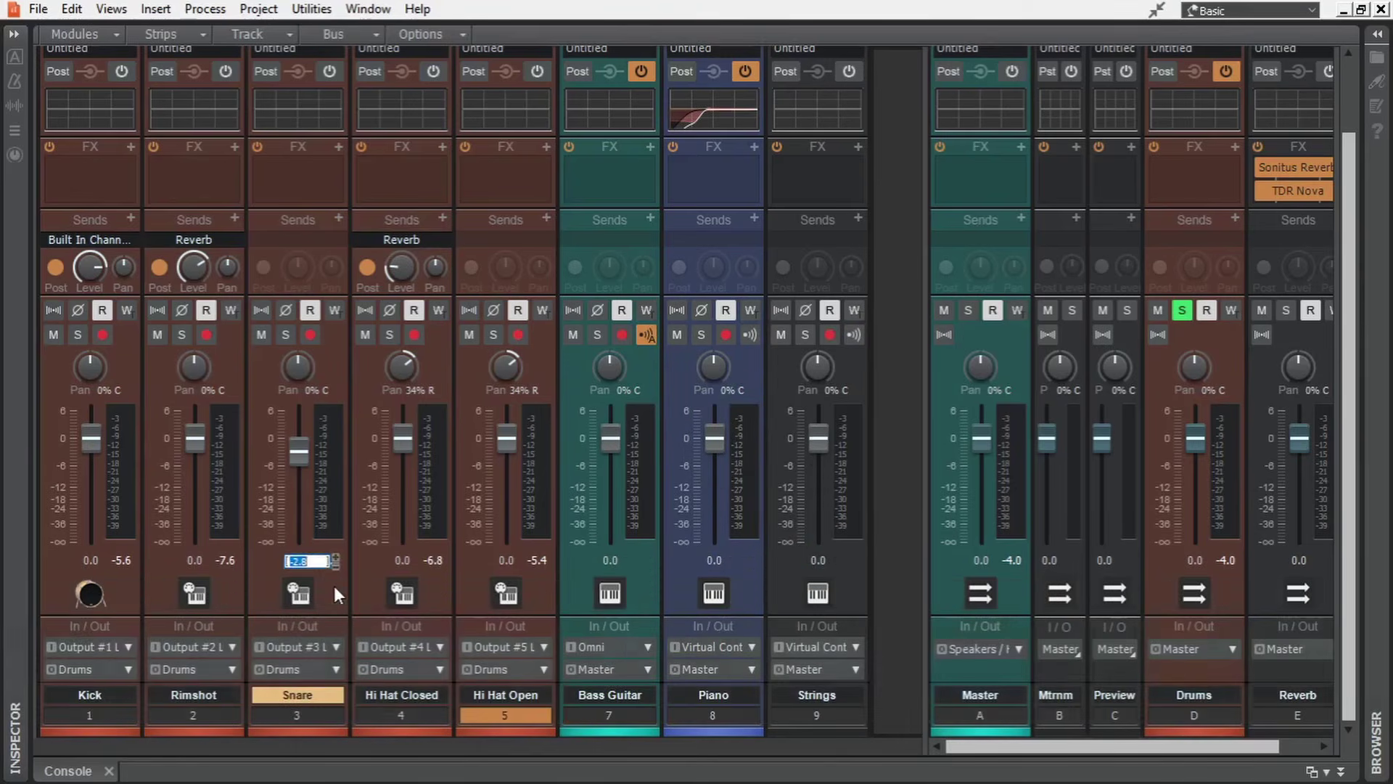
Widen the Console's bus pane and move the Reverb bus ahead of the Drums bus.
left_click_drag(922, 500, 875, 499)
left_click_drag(1283, 557, 1188, 555)
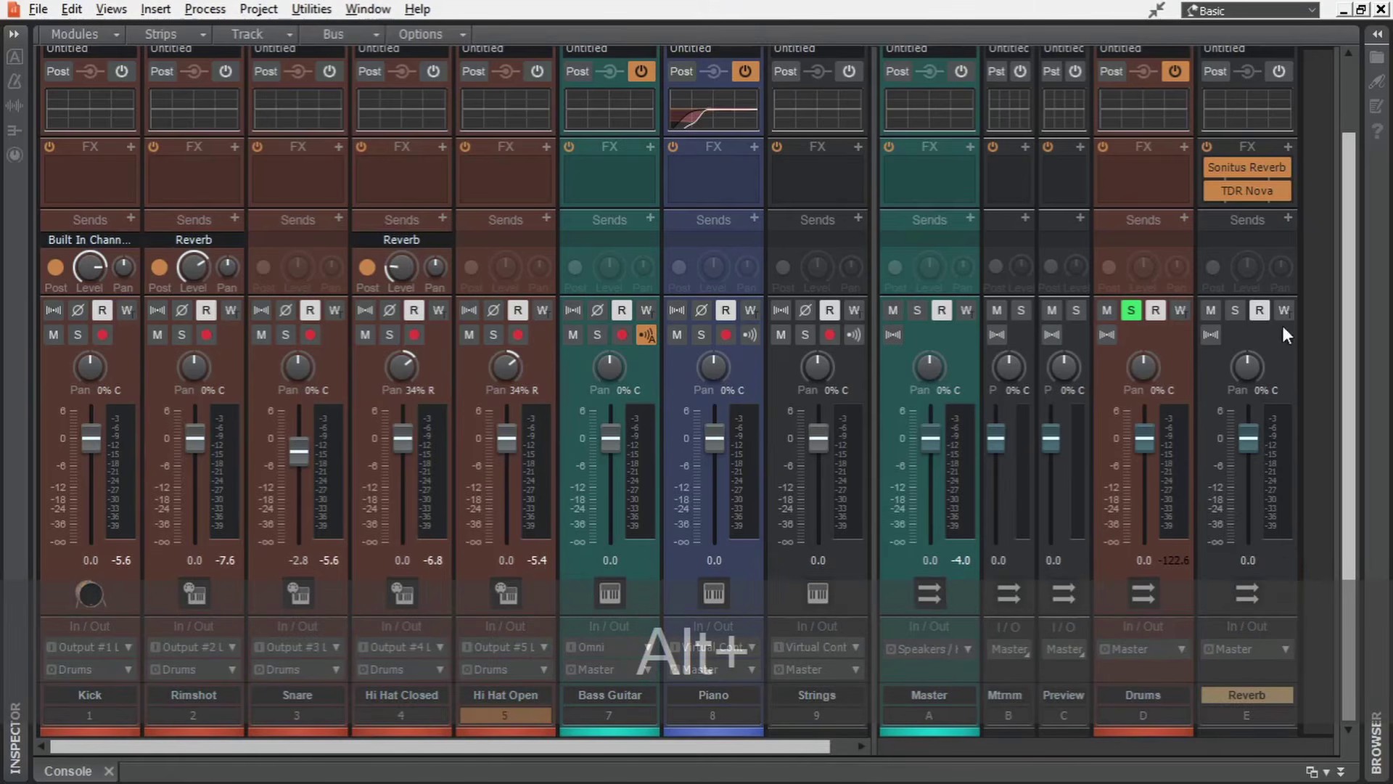
left_click_drag(1269, 344, 1171, 335)
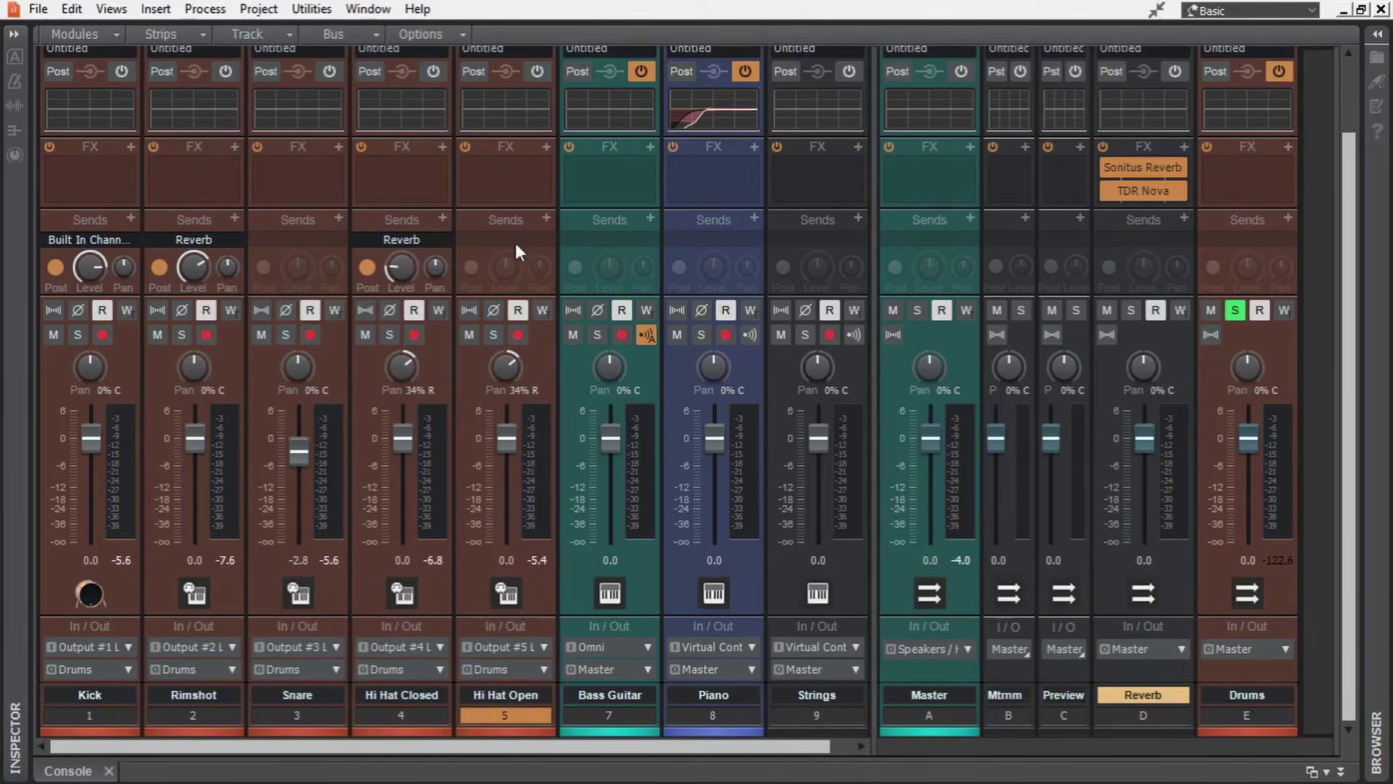
Check the track order in the Track view, return to the Console, and start playback of the mix.
key("d")
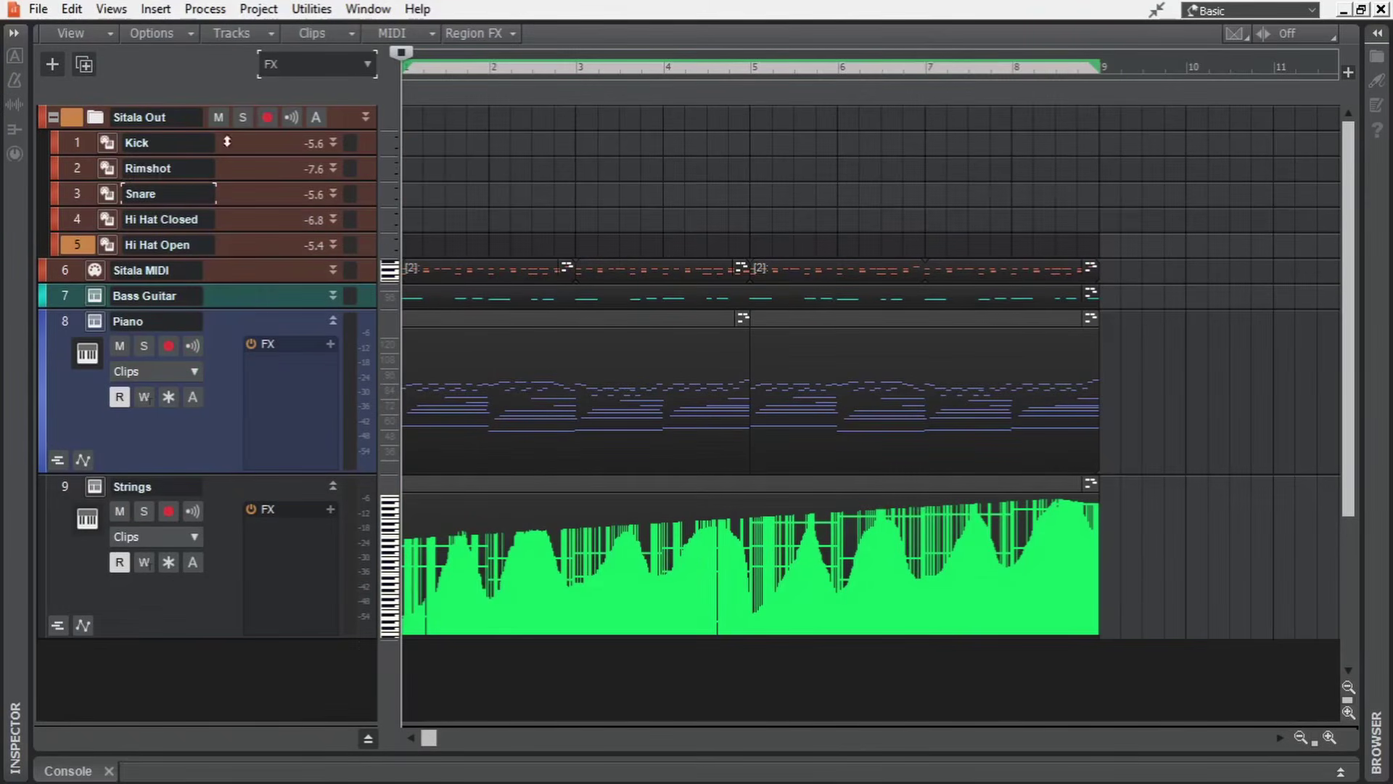
key("d")
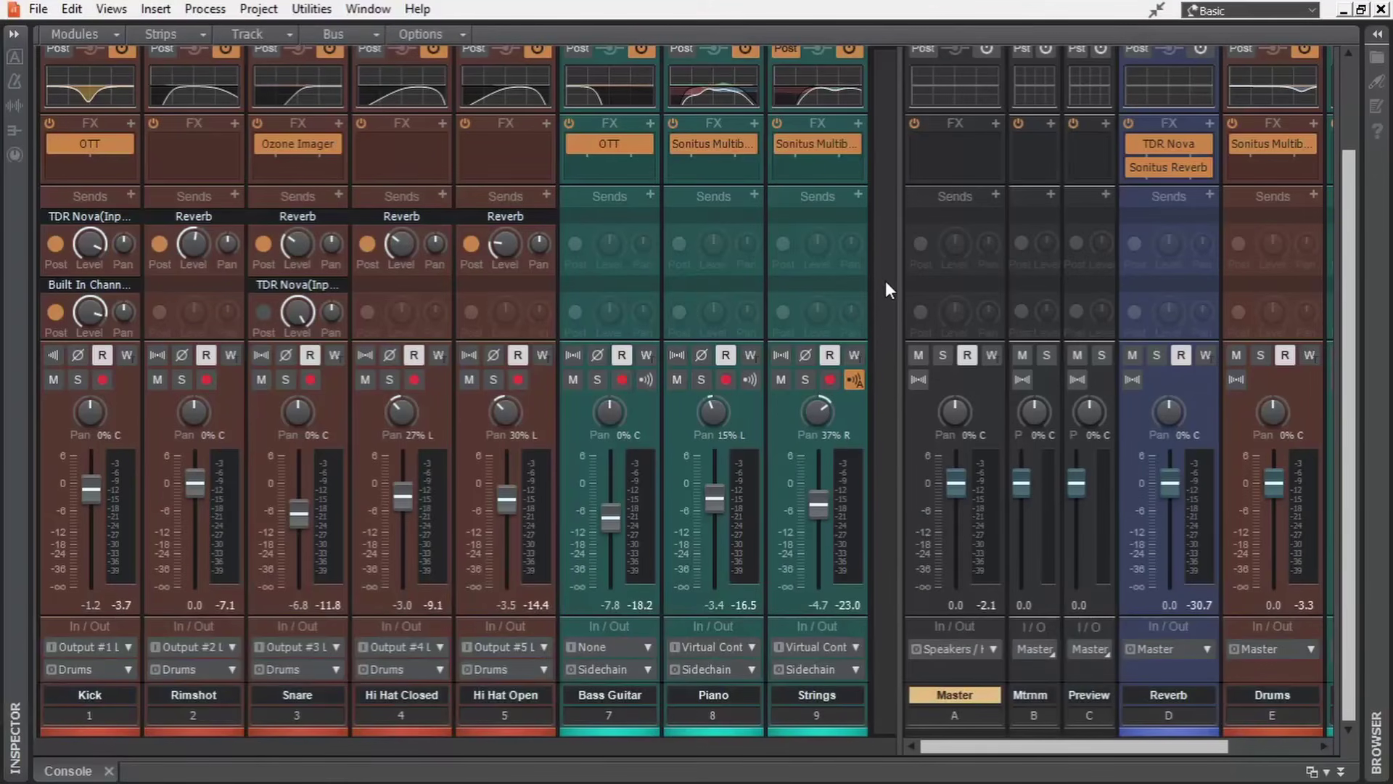
key("space")
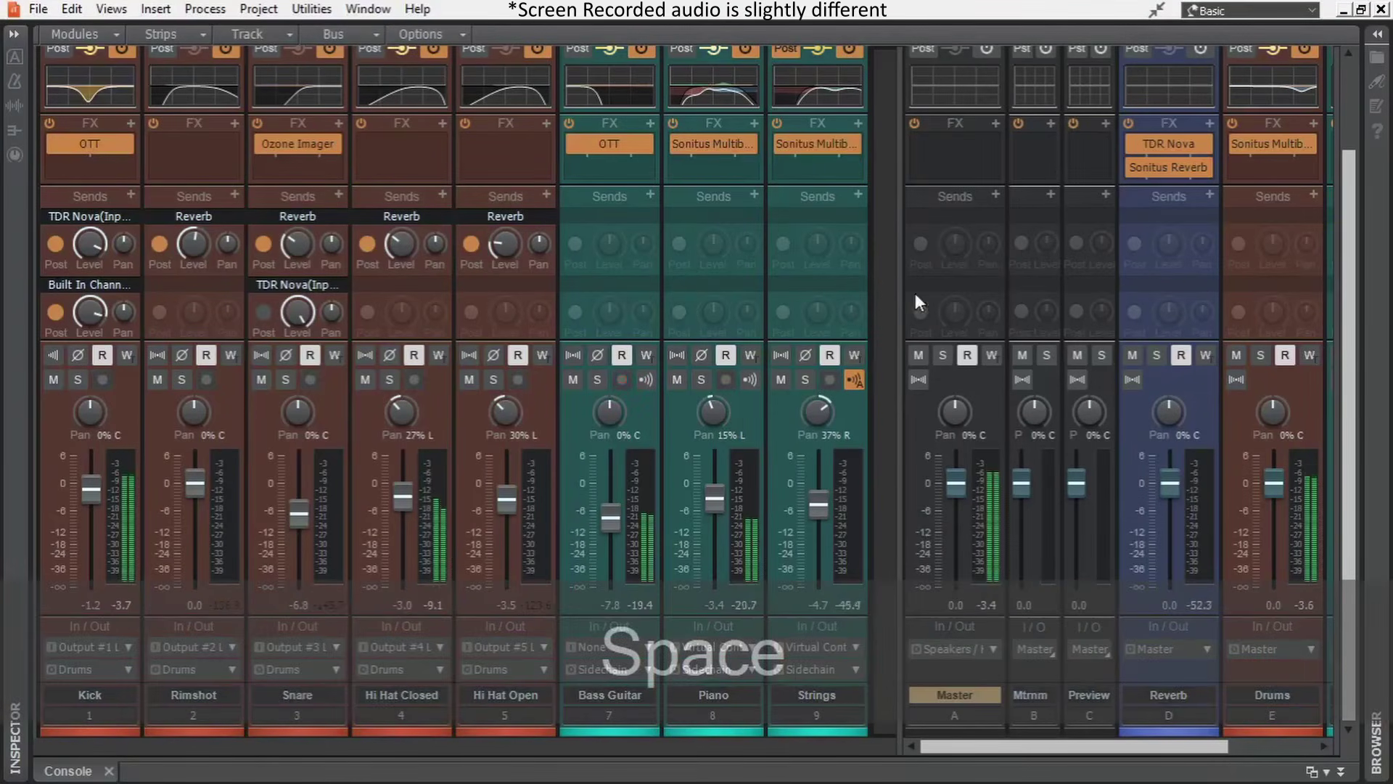
Hide the Mtrnm and Preview buses in the Console.
right_click(1042, 375)
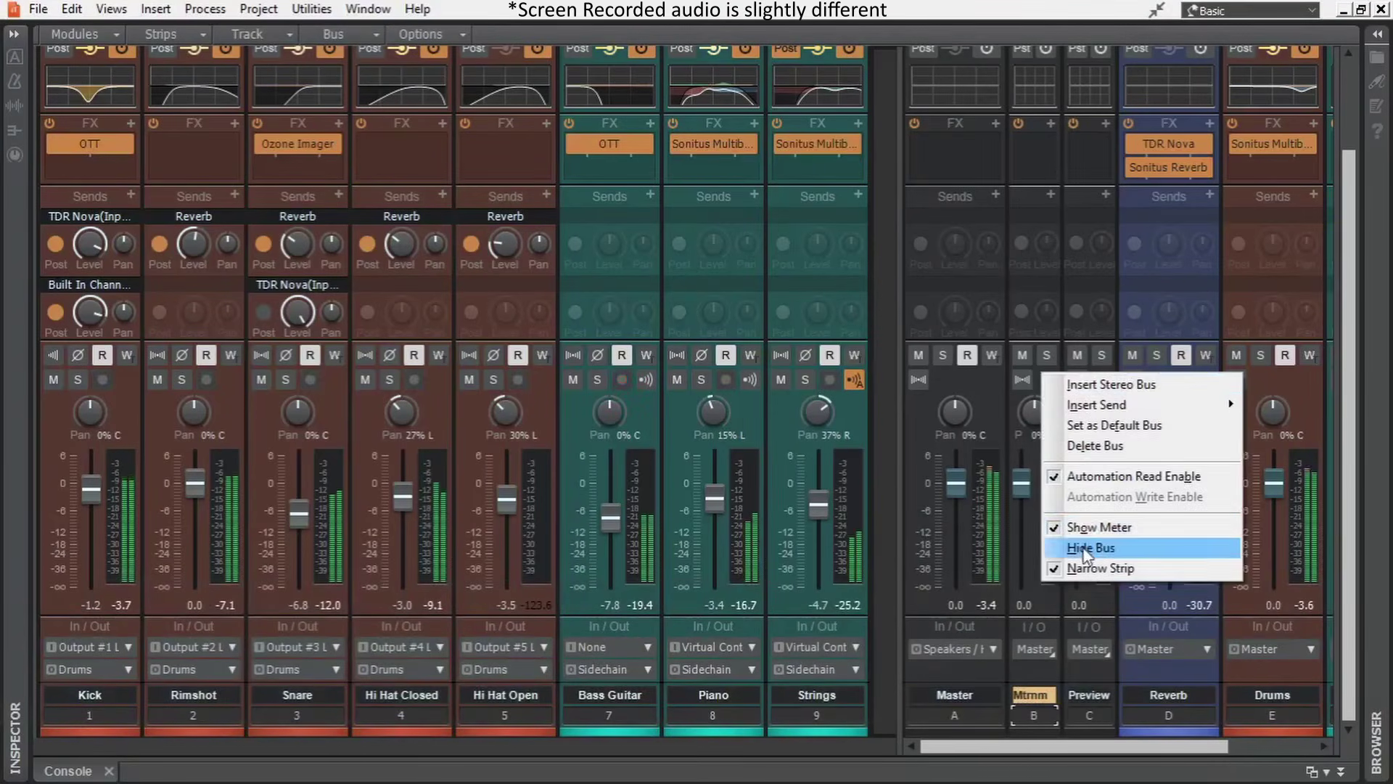
left_click(1091, 548)
right_click(1055, 386)
left_click(1097, 557)
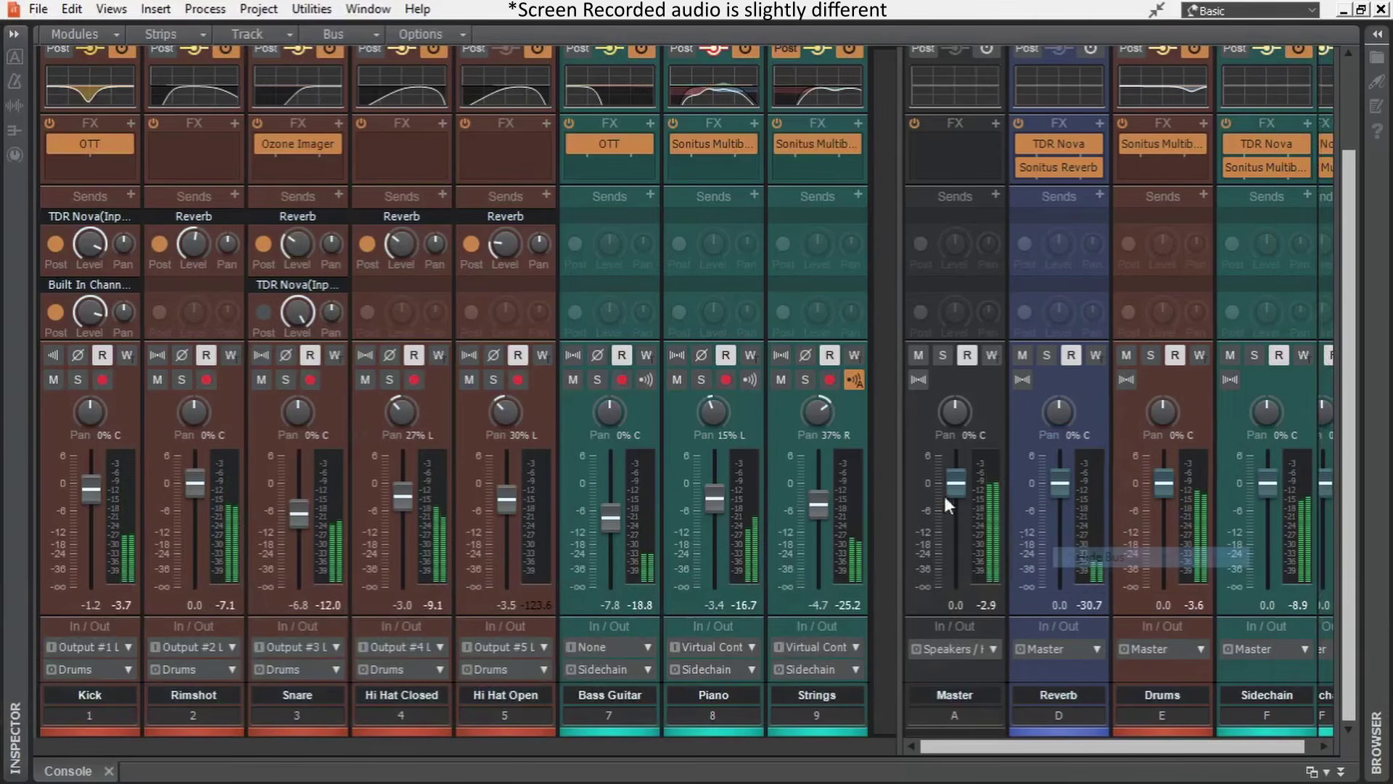